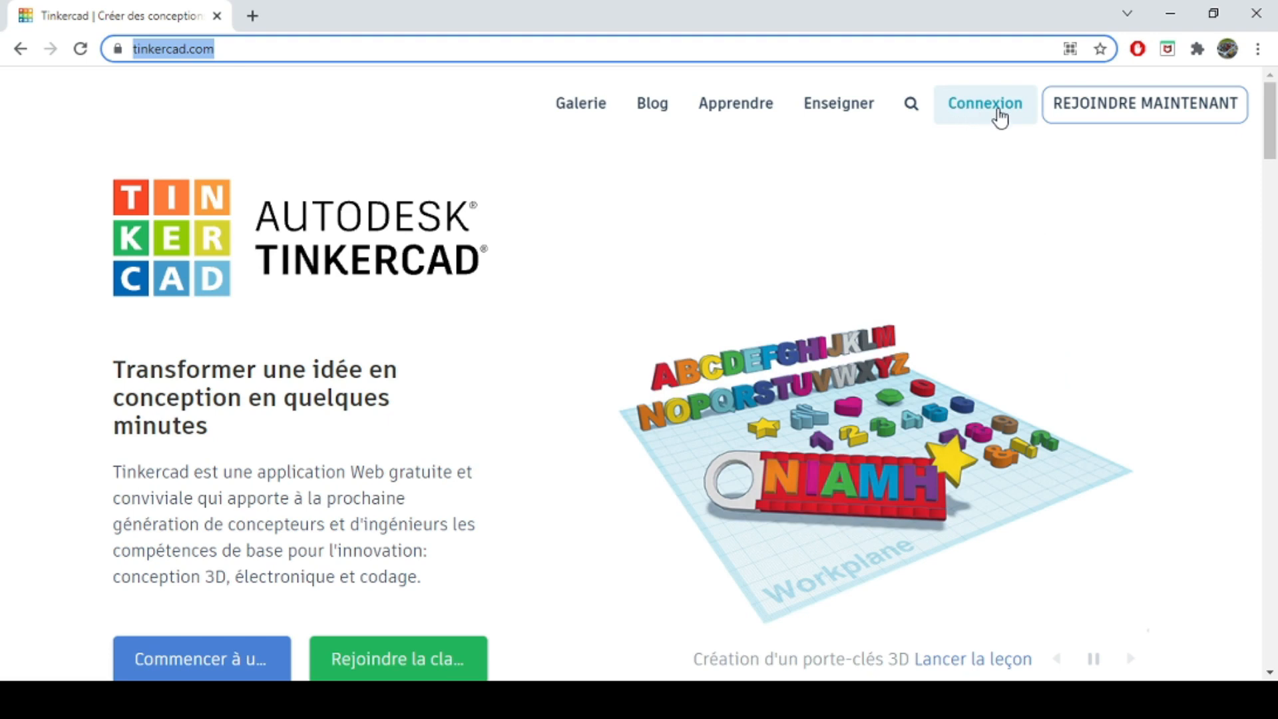
Sign in to Tinkercad with the e-mail or username option
{"action": "left_click", "coordinate": [999, 117]}
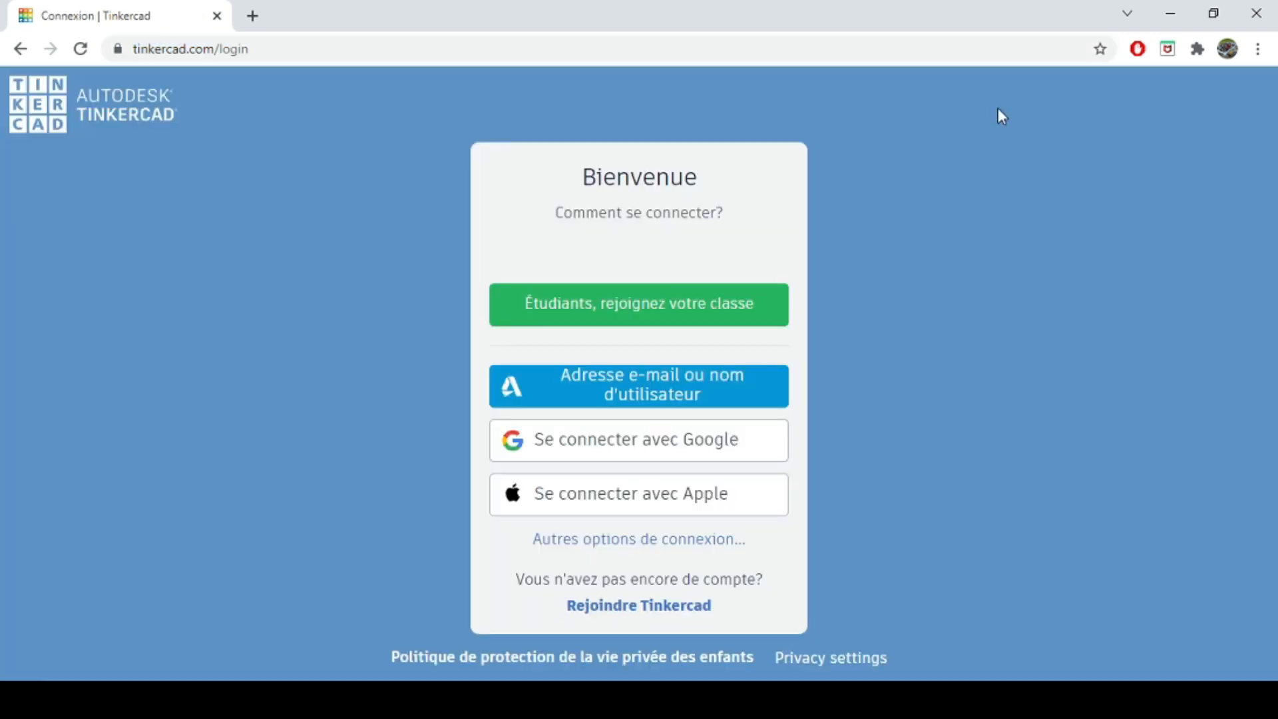
{"action": "left_click", "coordinate": [646, 403]}
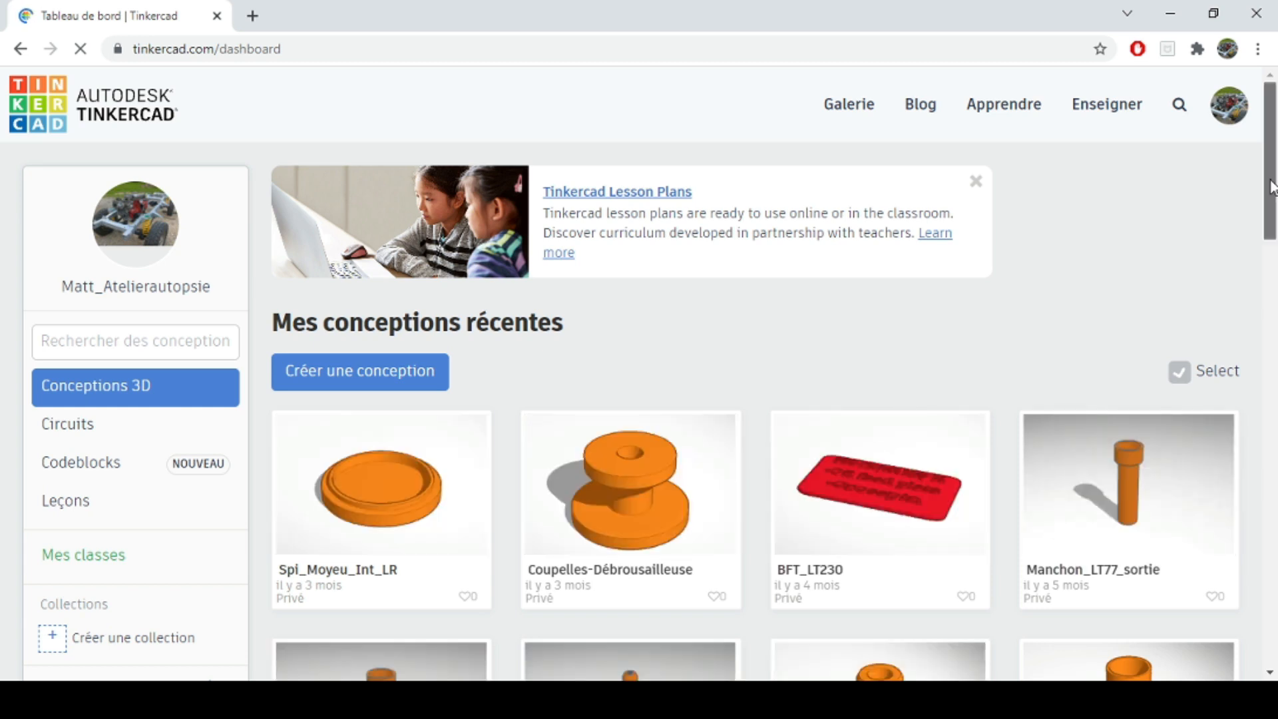
Look through the recent designs on the dashboard and create a new 3D design
{"action": "scroll", "coordinate": [1273, 214], "scroll_direction": "down", "scroll_amount": 2}
{"action": "left_click_drag", "start_coordinate": [1272, 214], "coordinate": [1272, 247]}
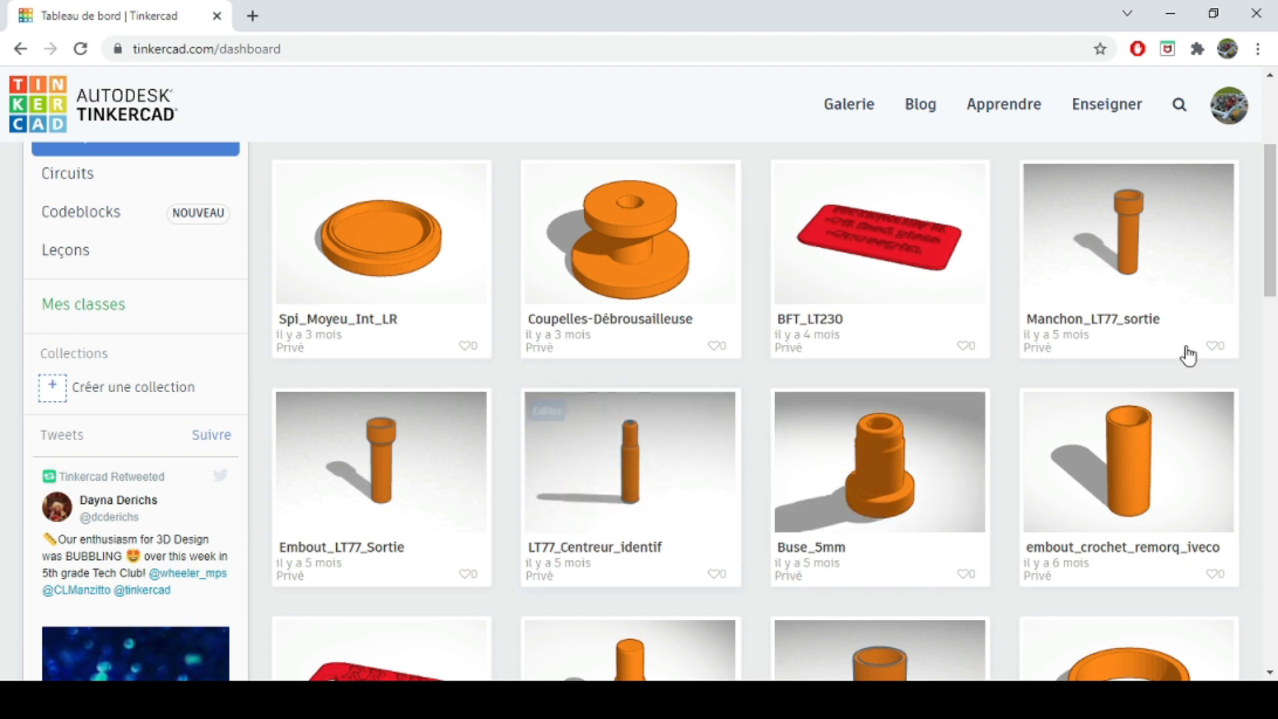
{"action": "left_click_drag", "start_coordinate": [1270, 283], "coordinate": [1270, 262]}
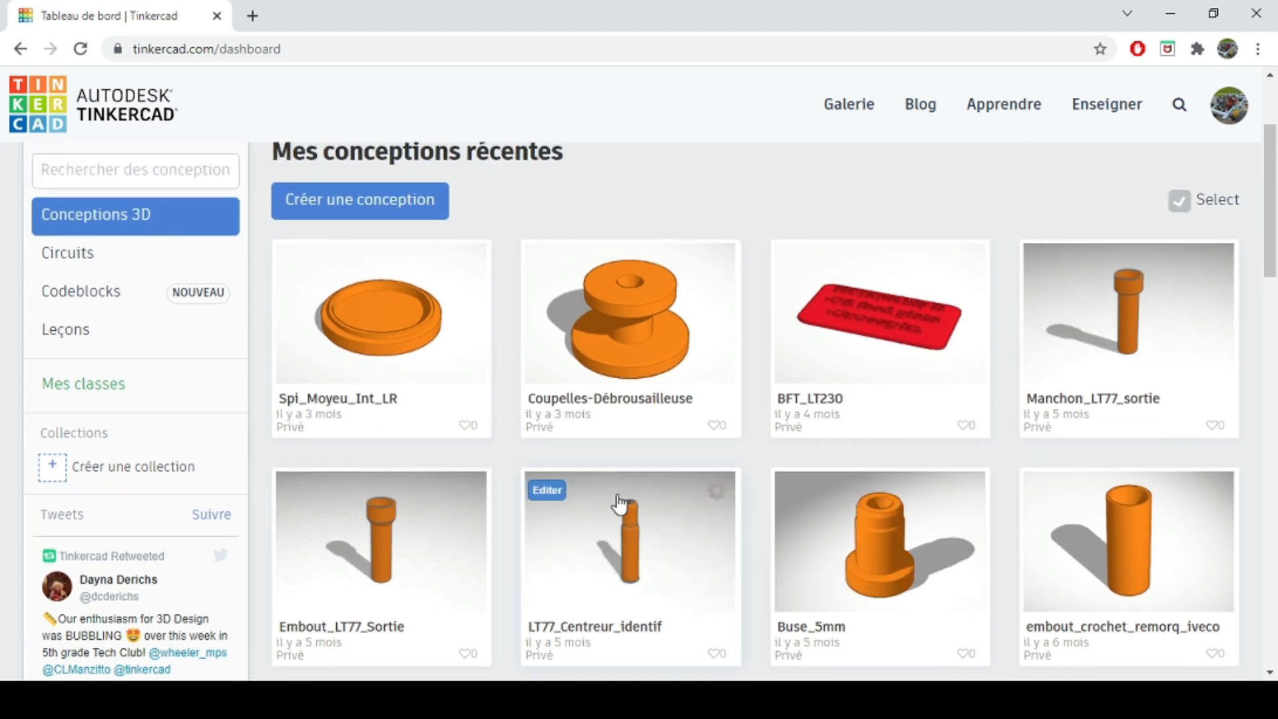
{"action": "left_click_drag", "start_coordinate": [1274, 241], "coordinate": [1273, 198]}
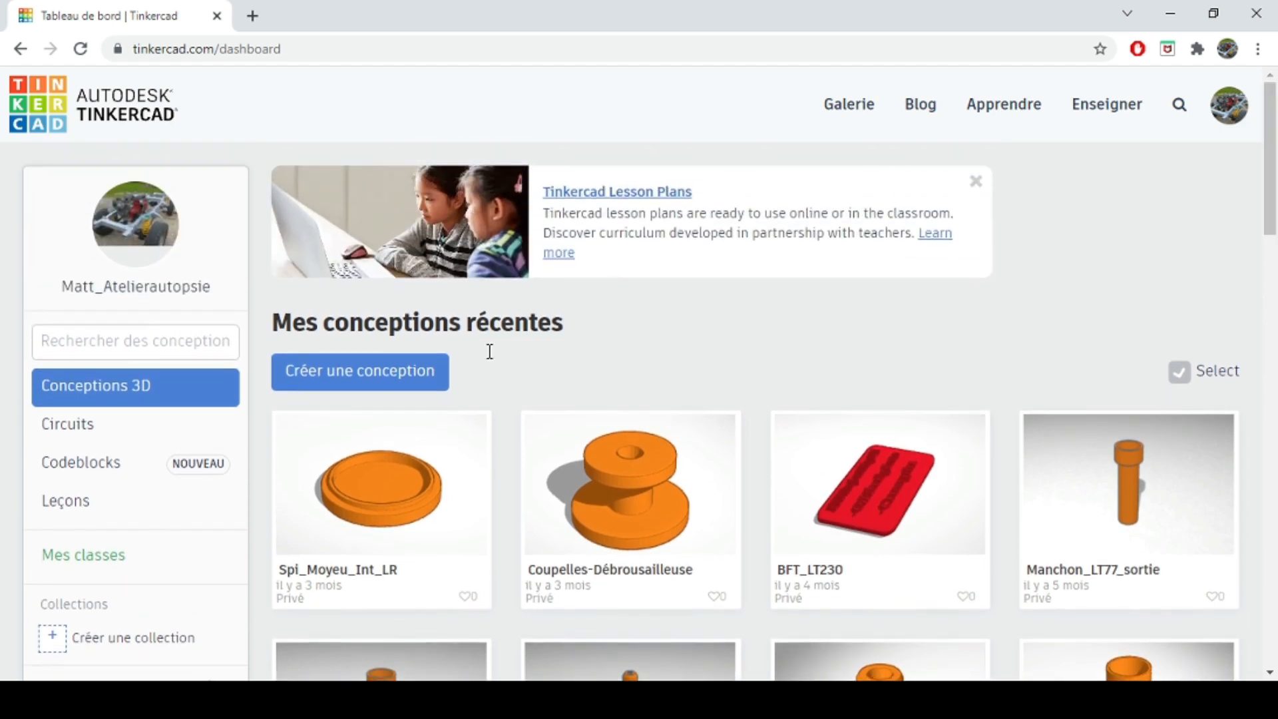
{"action": "left_click", "coordinate": [378, 373]}
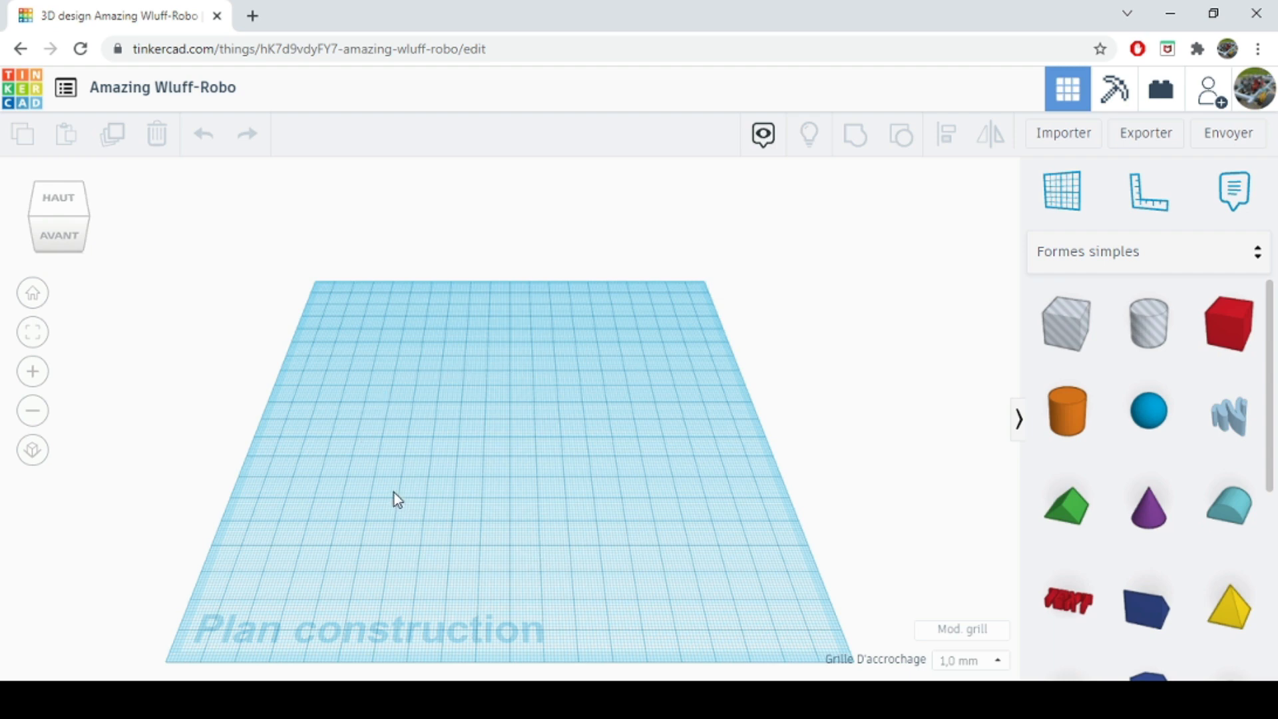
Orbit and zoom in on the empty workplane, and restore the home view
{"action": "left_click", "coordinate": [39, 226]}
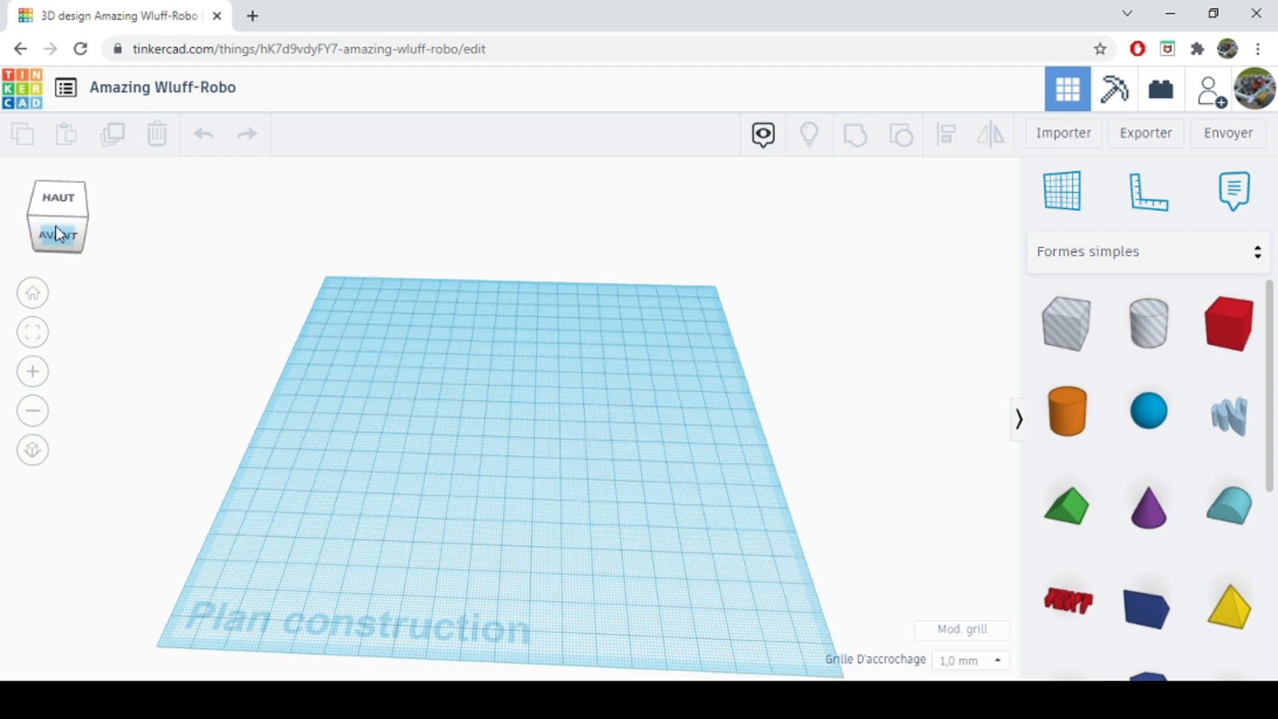
{"action": "mouse_move", "coordinate": [54, 225]}
{"action": "left_mouse_down"}
{"action": "mouse_move", "coordinate": [82, 228]}
{"action": "mouse_move", "coordinate": [52, 227]}
{"action": "left_mouse_up"}
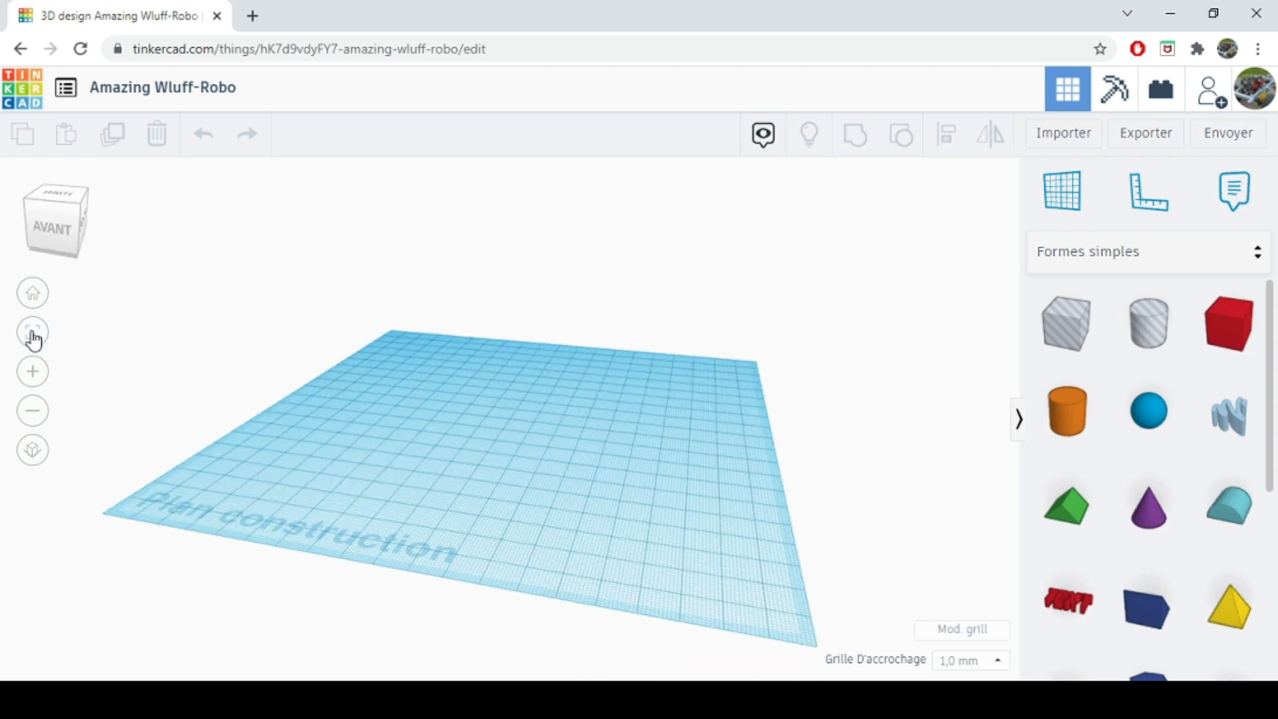
{"action": "left_click", "coordinate": [34, 373]}
{"action": "left_click", "coordinate": [34, 373]}
{"action": "left_click", "coordinate": [34, 372]}
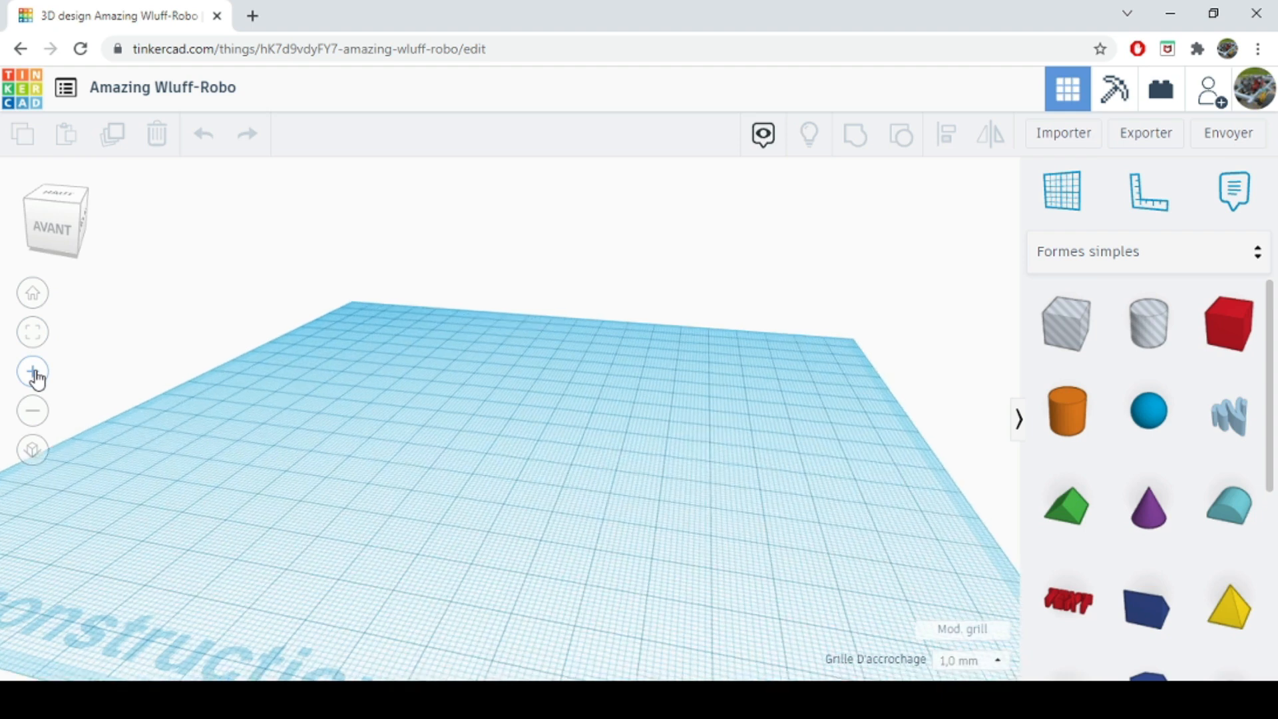
{"action": "left_click", "coordinate": [33, 293]}
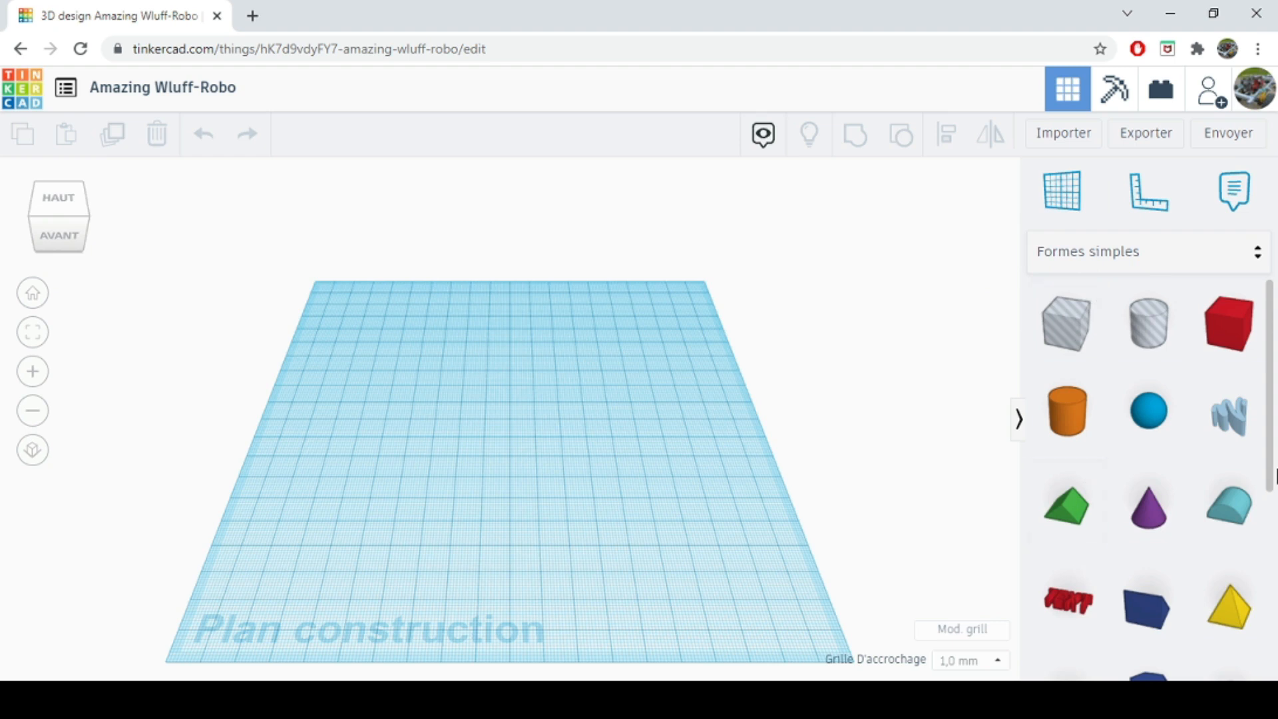
Browse the Structures & Scenery shape category, and return to Formes simples to examine its available shapes
{"action": "left_click", "coordinate": [1259, 261]}
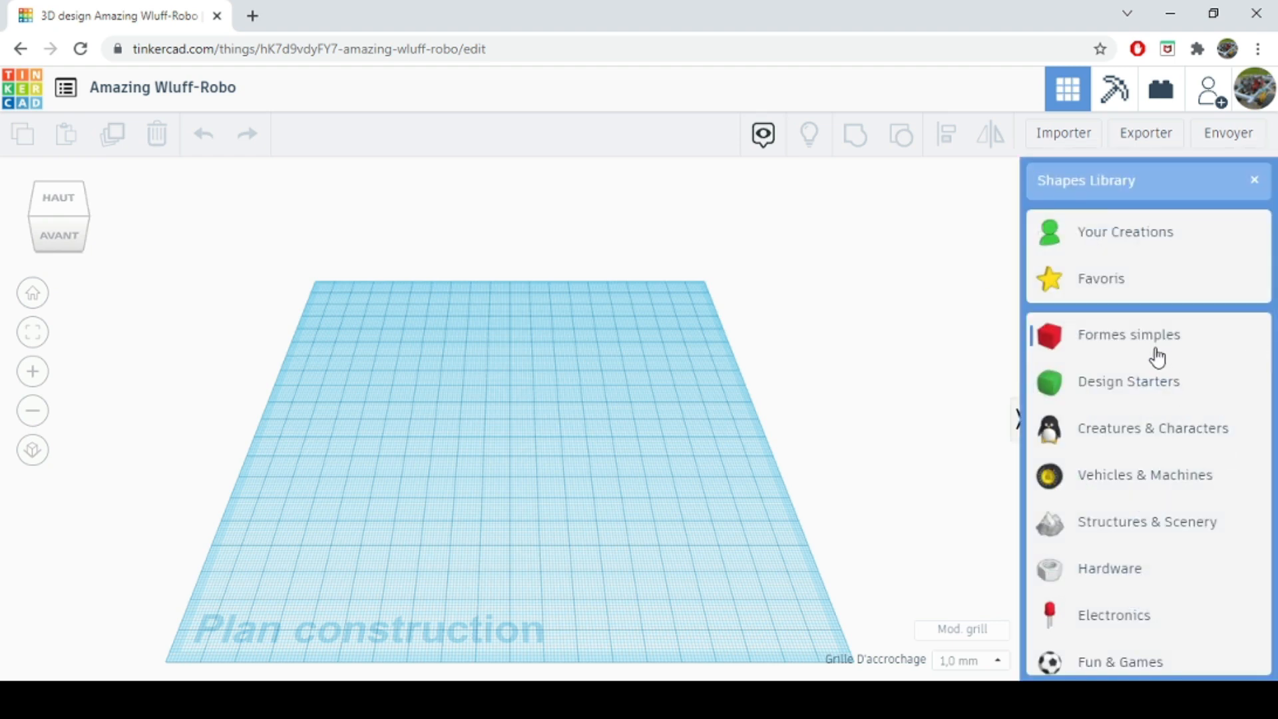
{"action": "left_click", "coordinate": [1120, 522]}
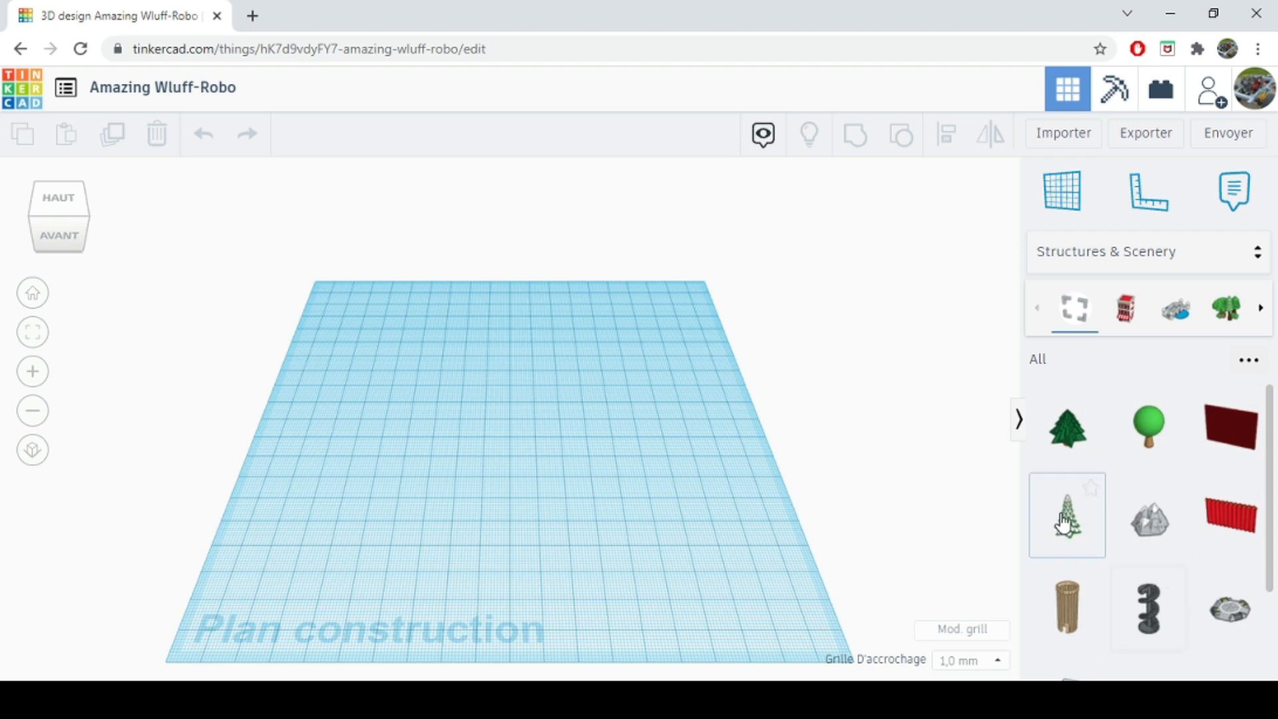
{"action": "left_click", "coordinate": [1258, 258]}
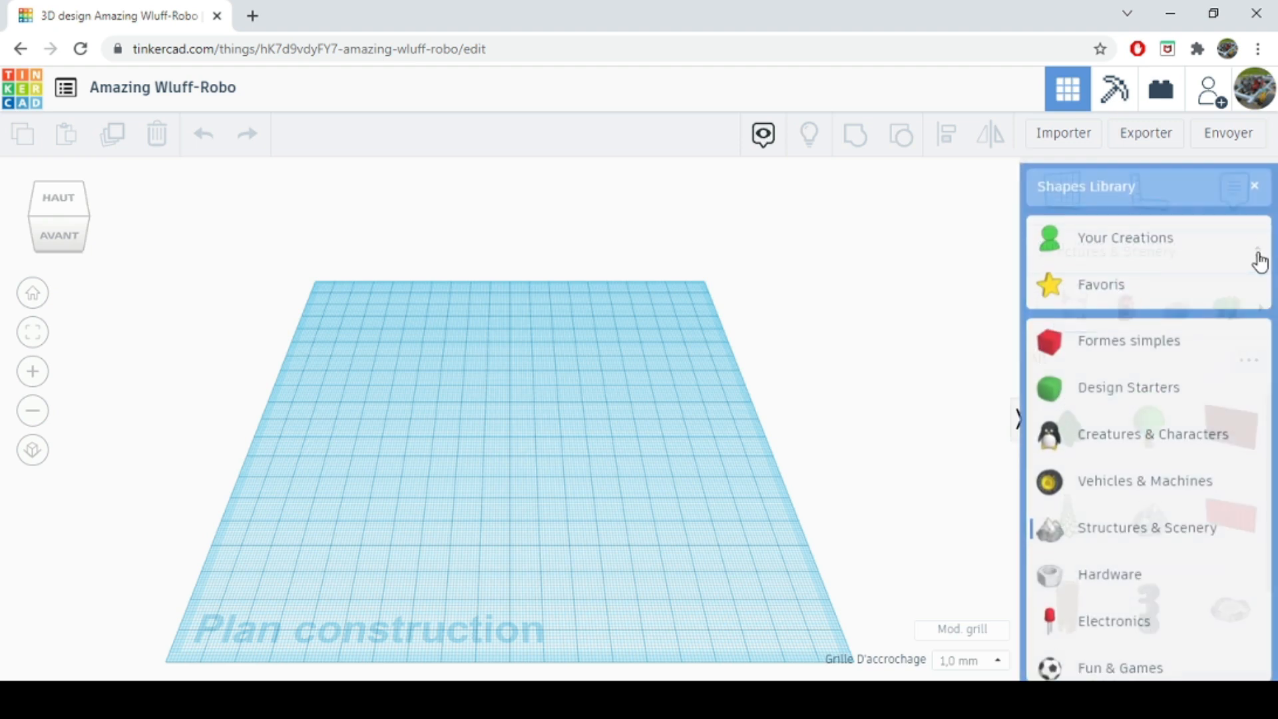
{"action": "left_click", "coordinate": [1103, 340]}
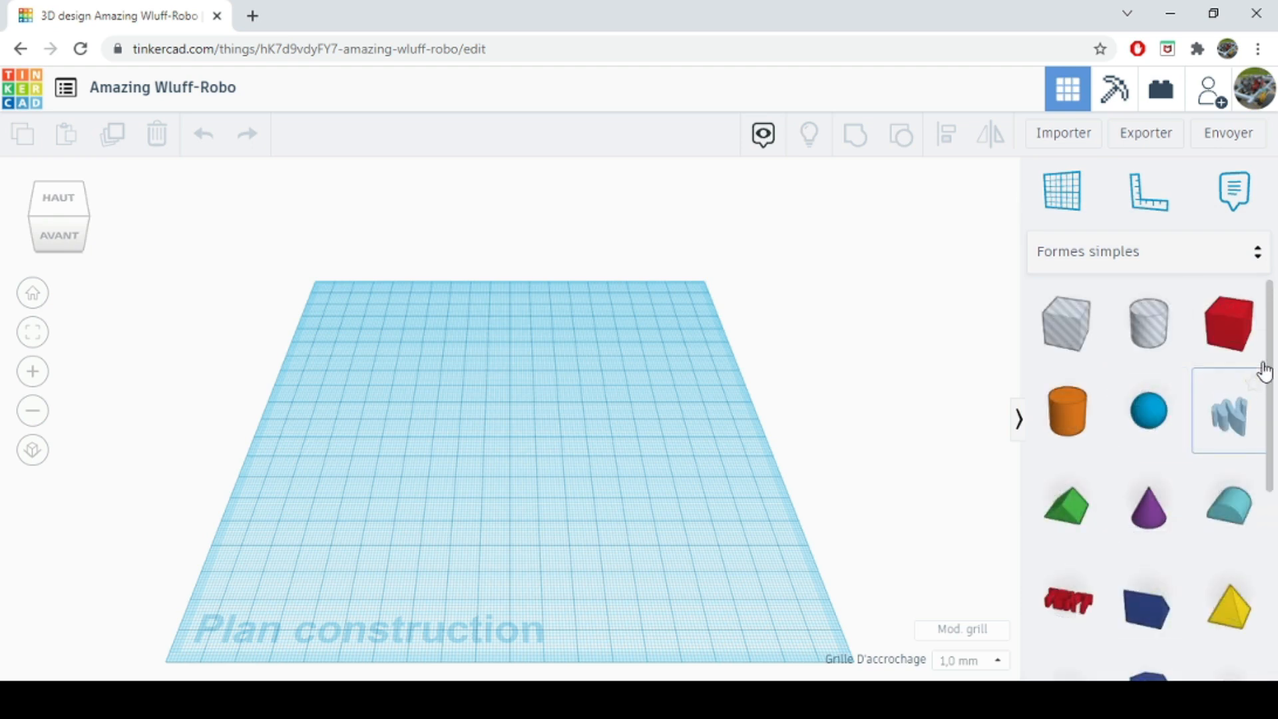
{"action": "left_click_drag", "start_coordinate": [1271, 347], "coordinate": [1272, 510]}
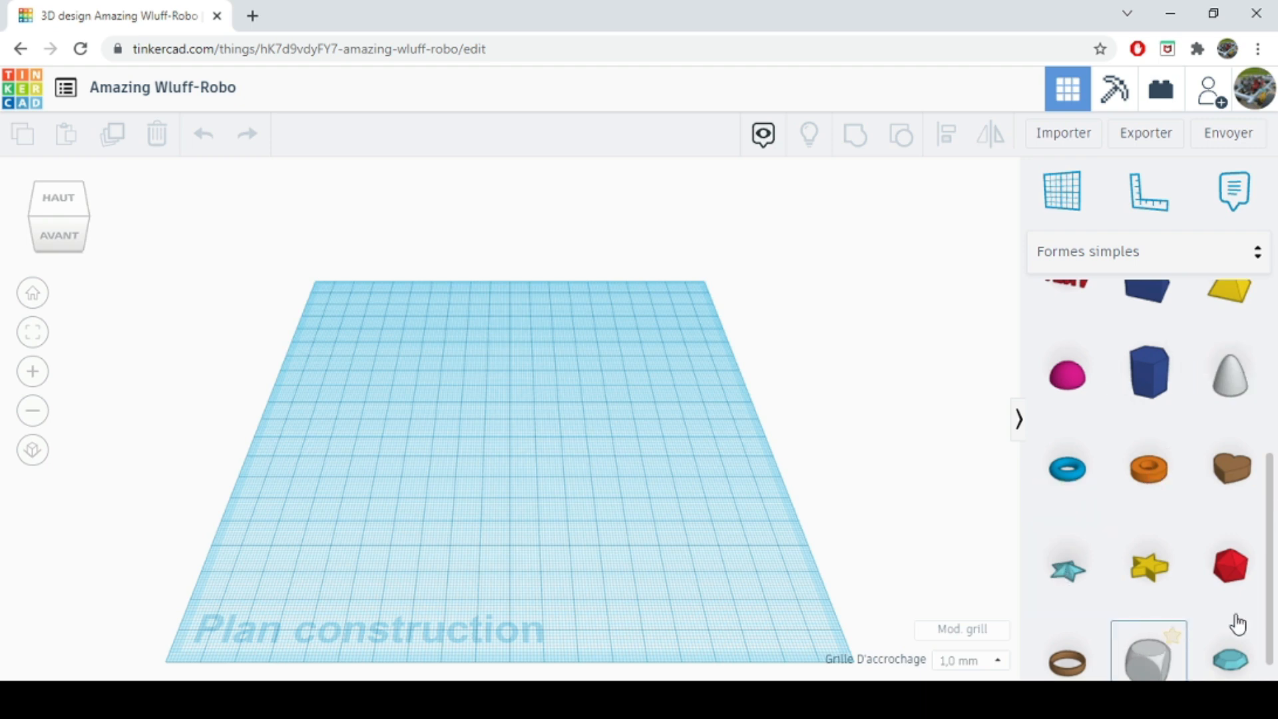
{"action": "left_click_drag", "start_coordinate": [1271, 609], "coordinate": [1273, 424]}
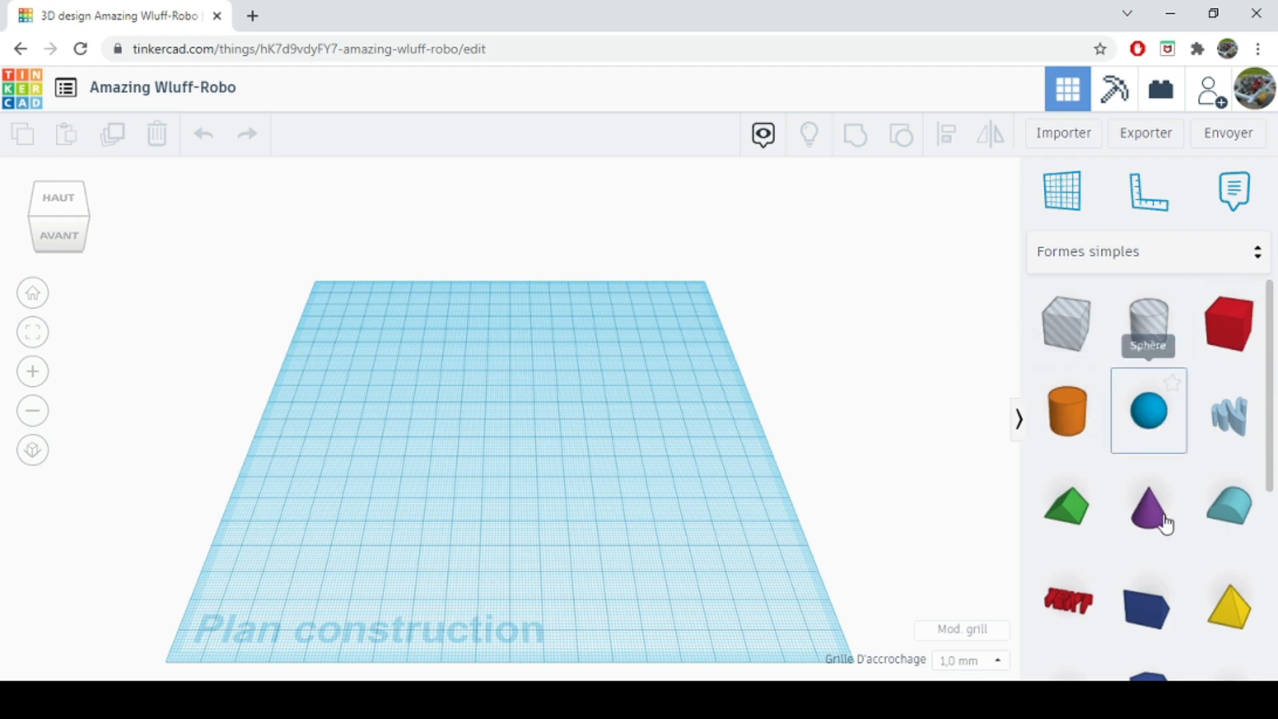
Place a solid cylinder and a hole cylinder side by side on the workplane
{"action": "left_click", "coordinate": [1062, 410]}
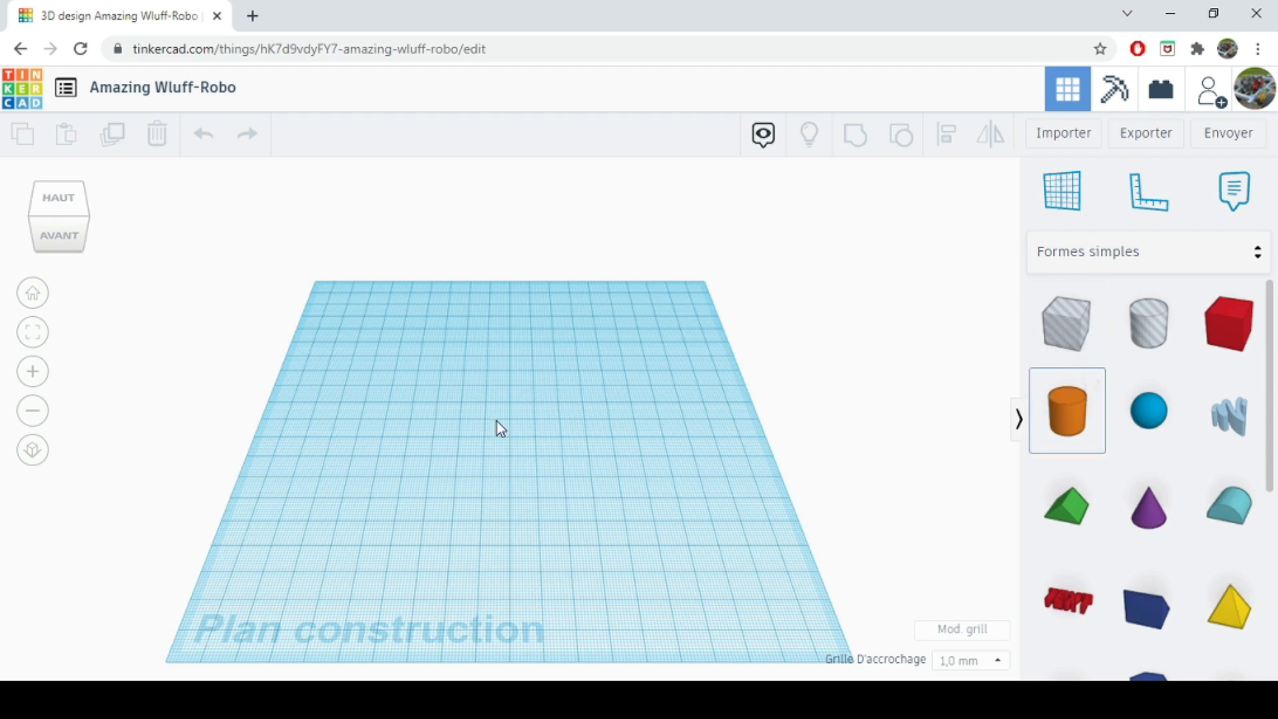
{"action": "left_click", "coordinate": [420, 460]}
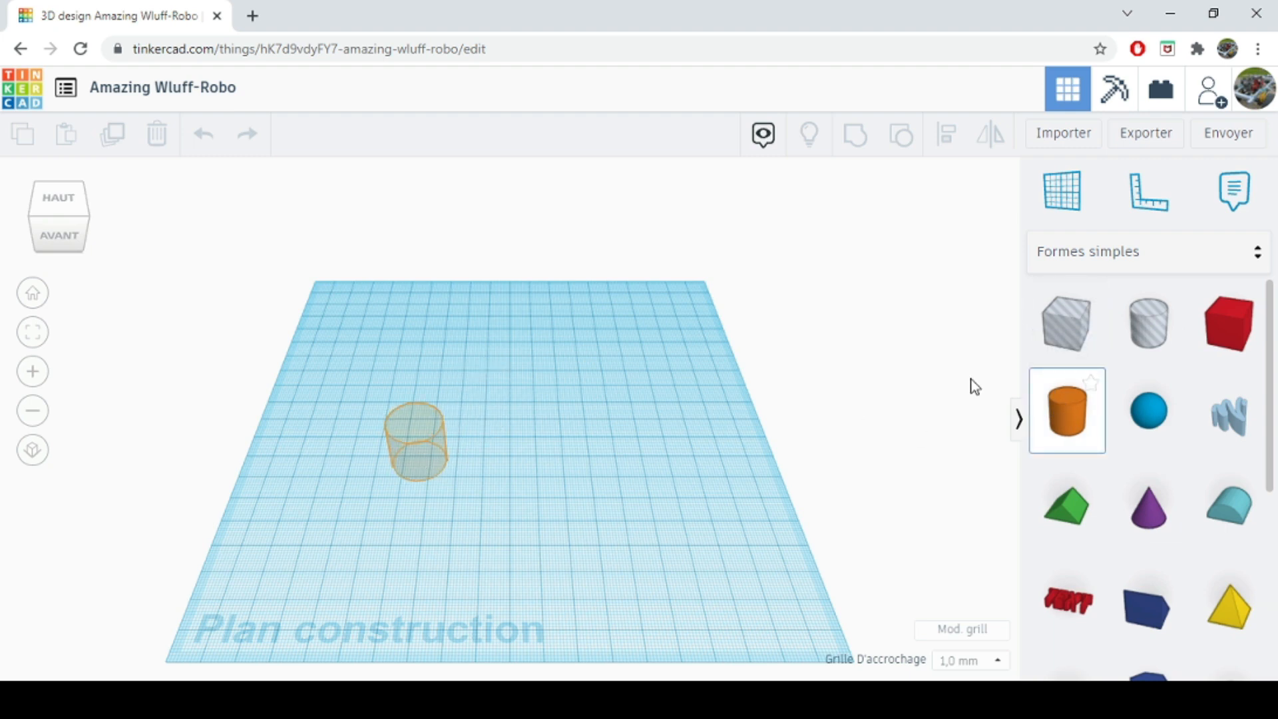
{"action": "left_click", "coordinate": [1151, 327]}
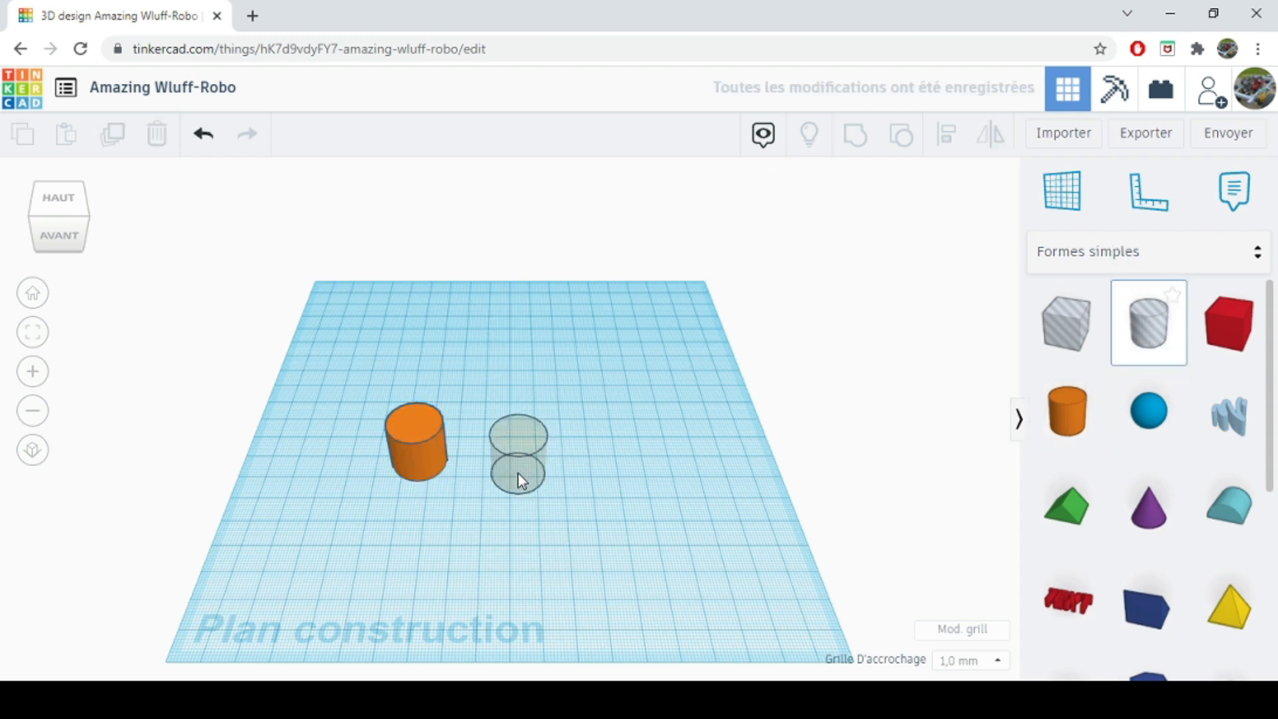
{"action": "left_click", "coordinate": [520, 461]}
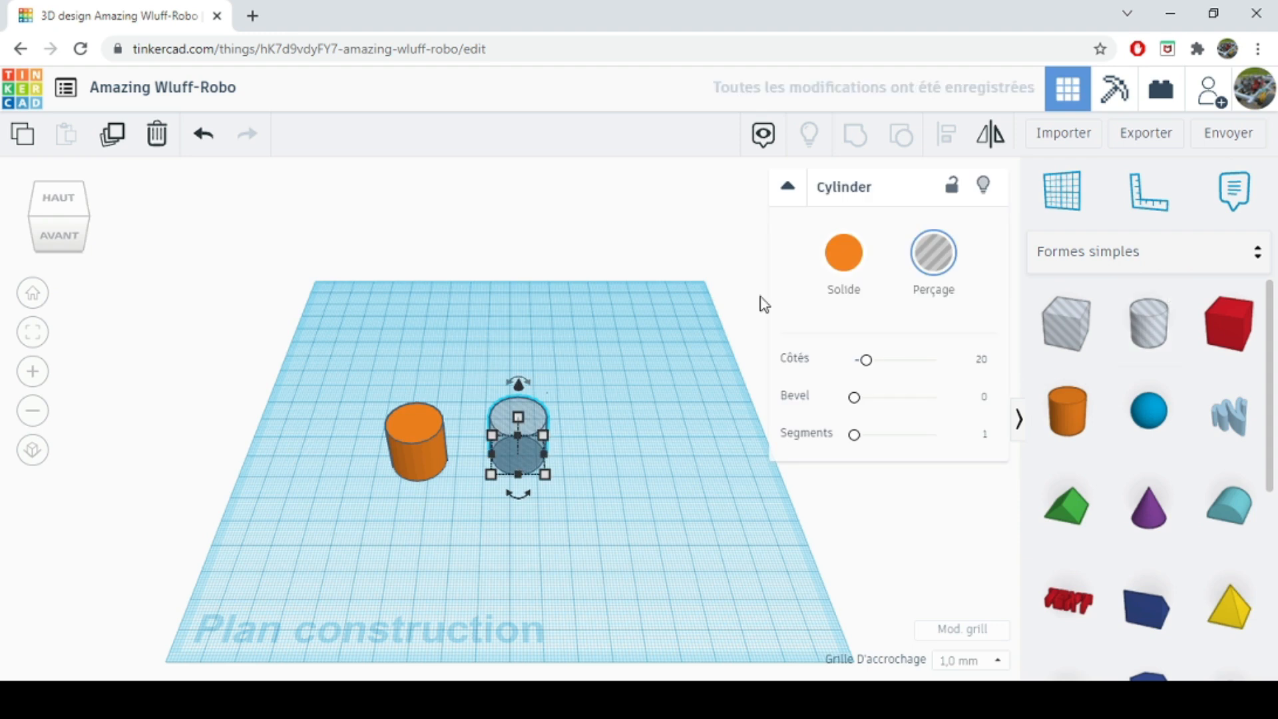
Switch the solid cylinder to a hole (Perçage) and back to an orange solid
{"action": "left_click", "coordinate": [405, 453]}
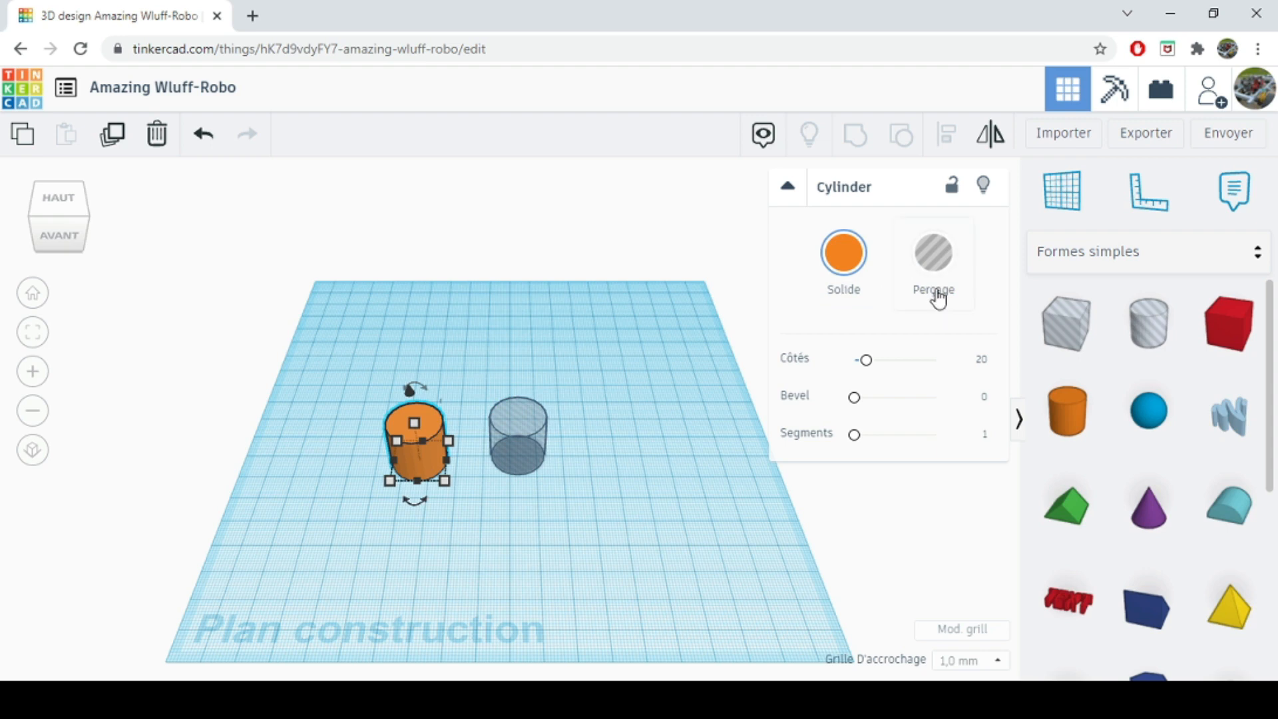
{"action": "left_click", "coordinate": [837, 271]}
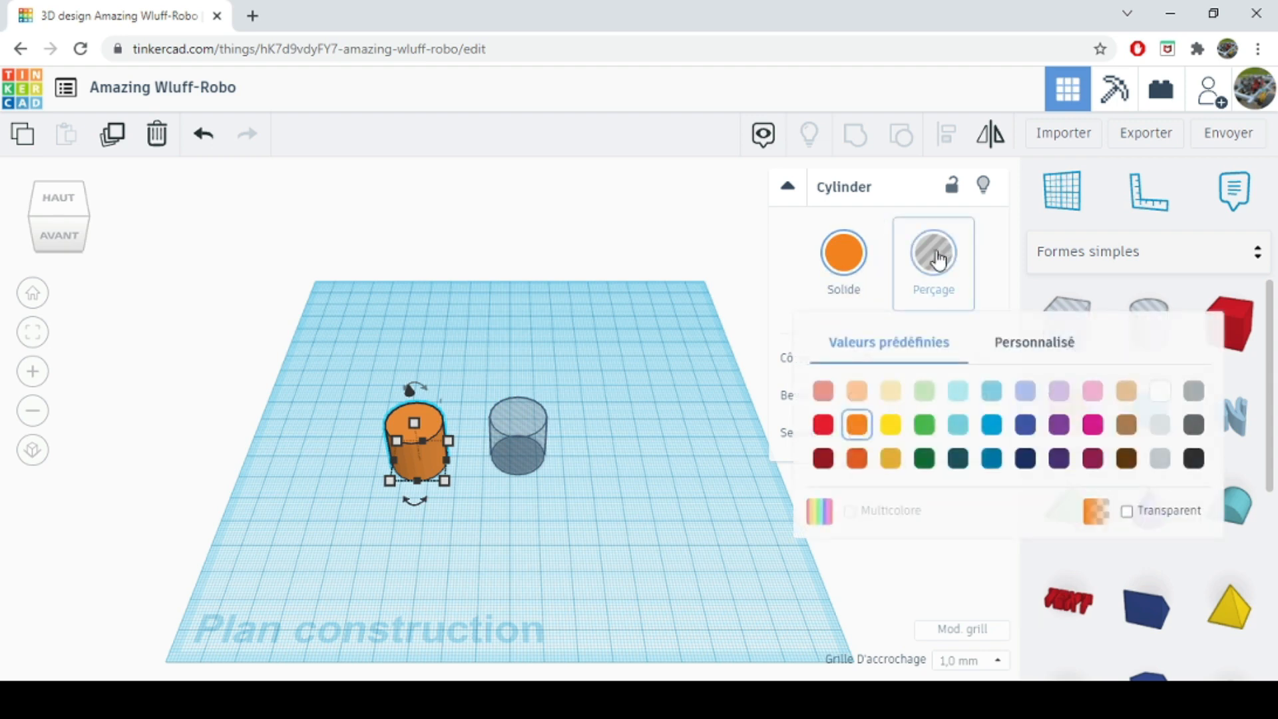
{"action": "left_click", "coordinate": [934, 256]}
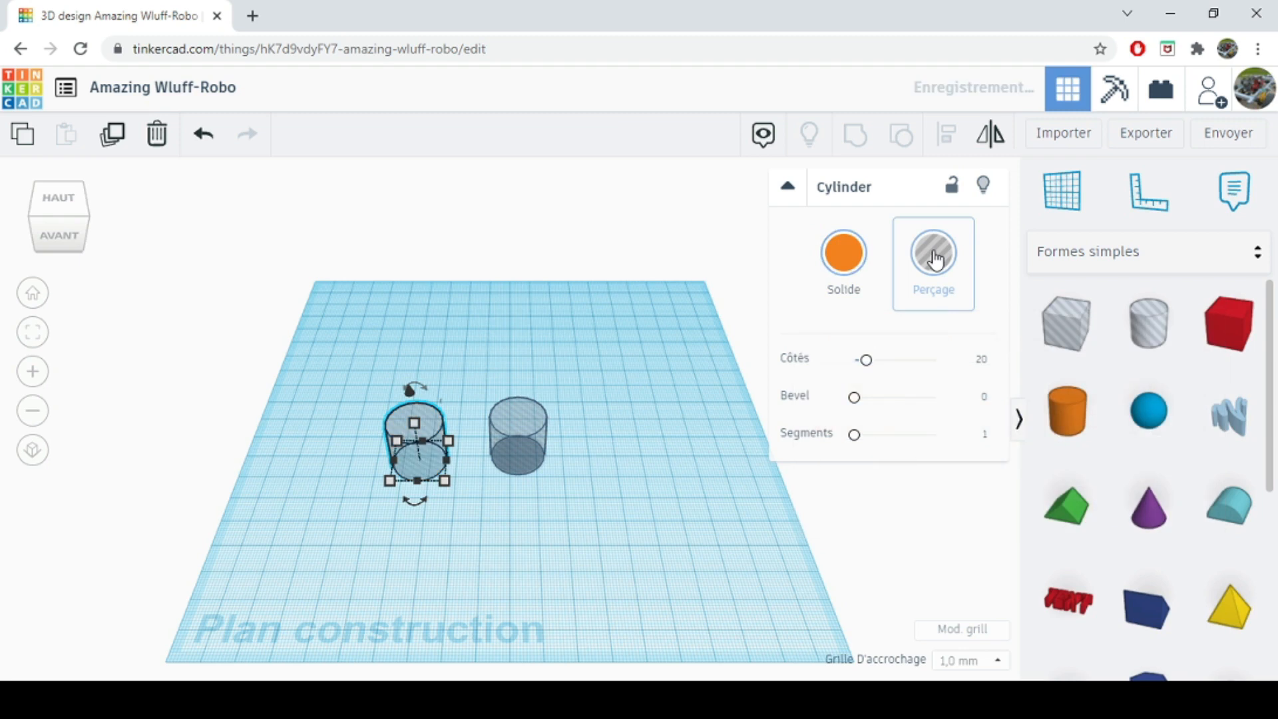
{"action": "left_click", "coordinate": [844, 263]}
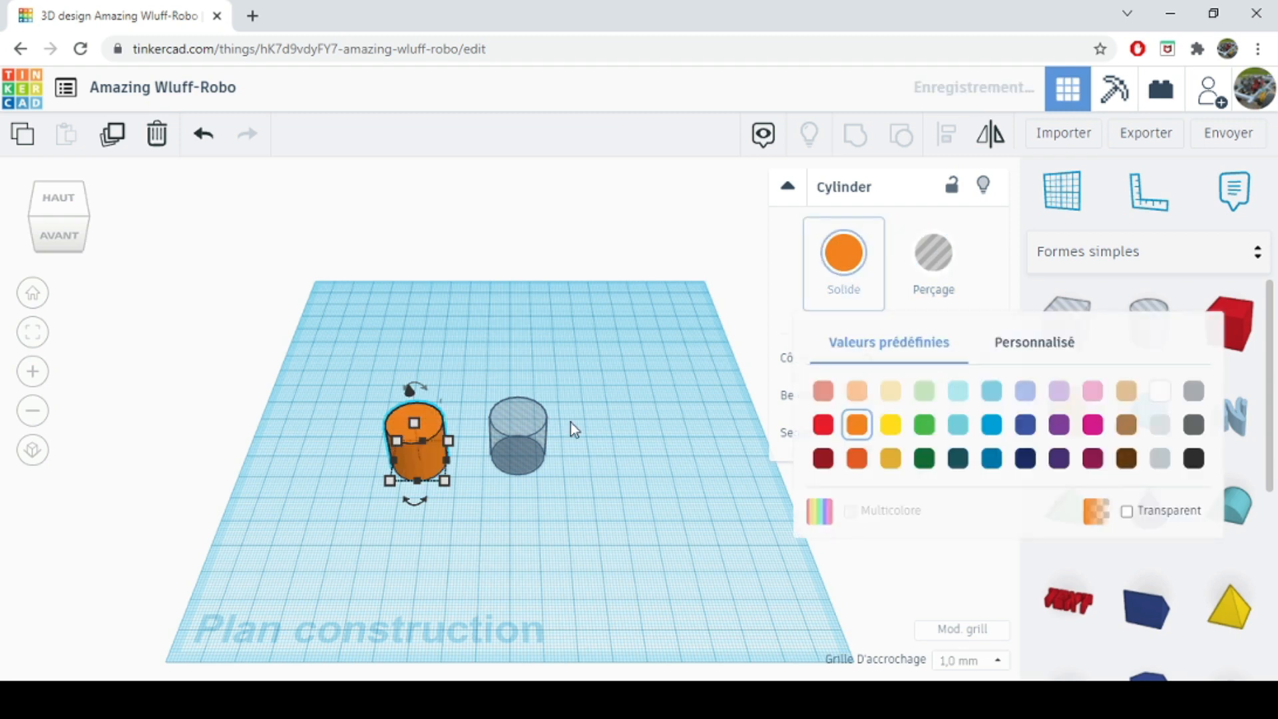
Delete the hole cylinder, and move the solid cylinder toward the workplane's centre before deleting it as well
{"action": "left_click", "coordinate": [533, 448]}
{"action": "left_click", "coordinate": [530, 449]}
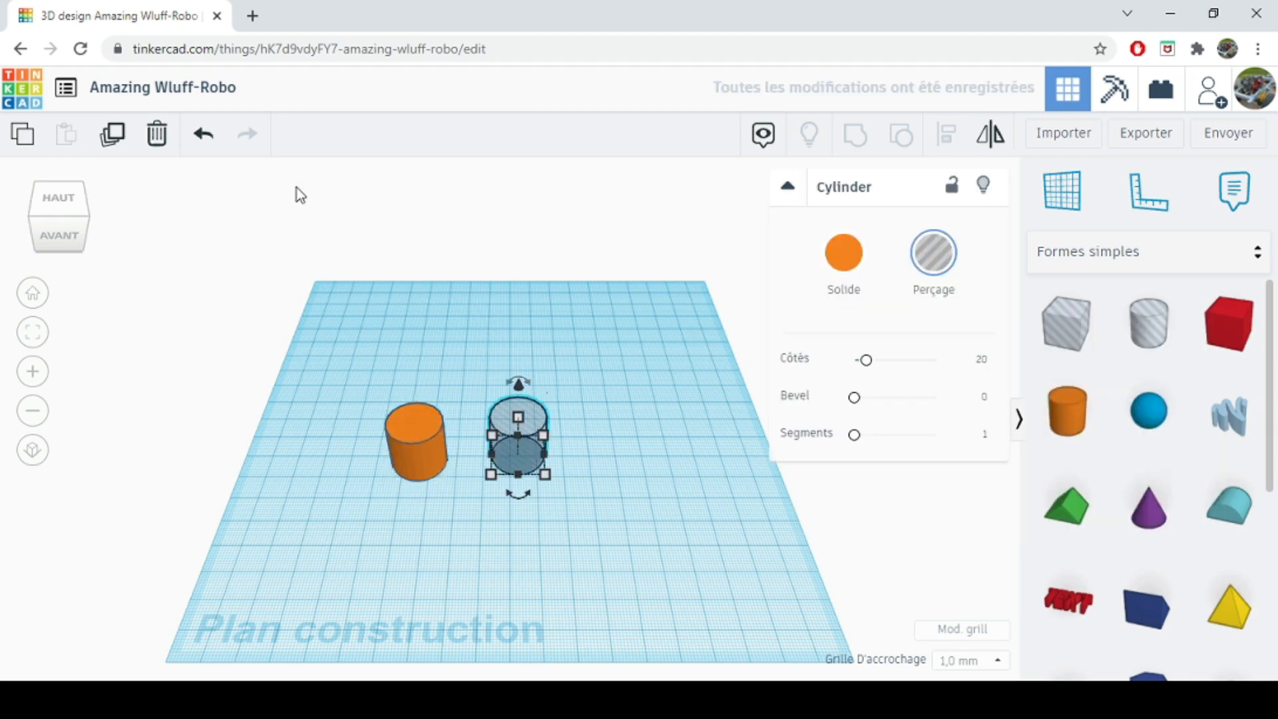
{"action": "left_click", "coordinate": [157, 135]}
{"action": "left_click_drag", "start_coordinate": [424, 455], "coordinate": [535, 447]}
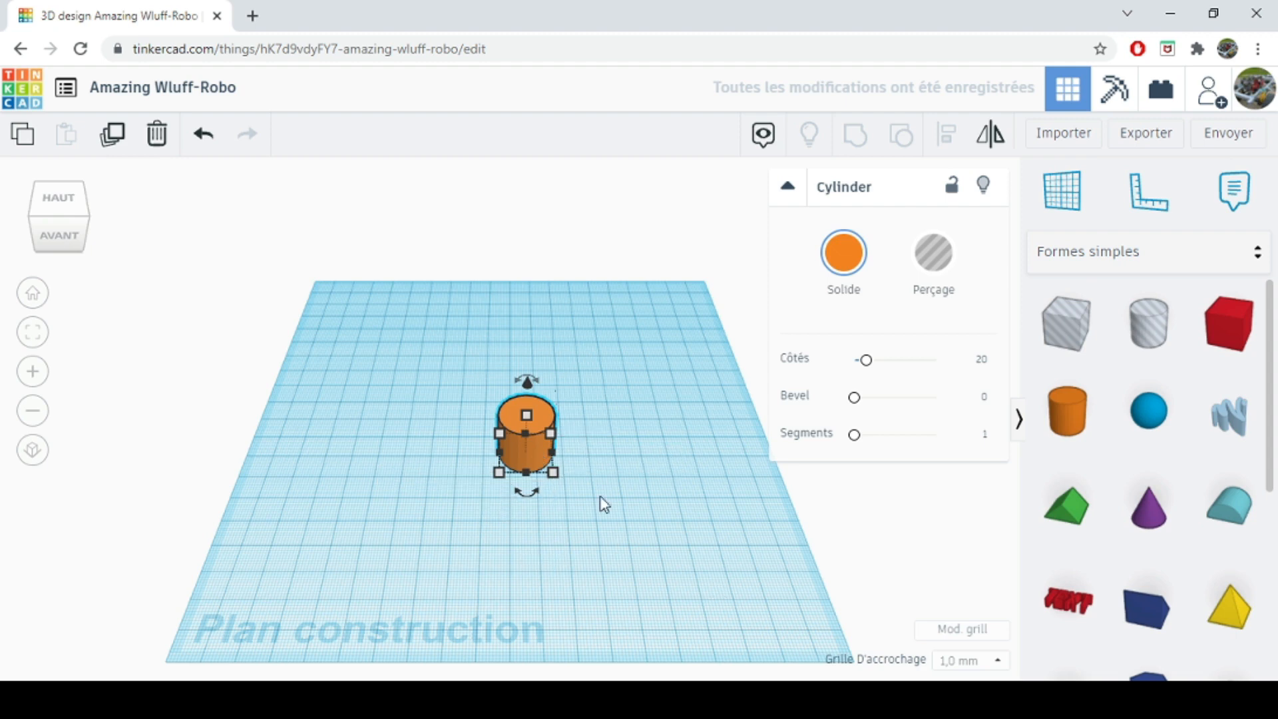
{"action": "left_click", "coordinate": [157, 135]}
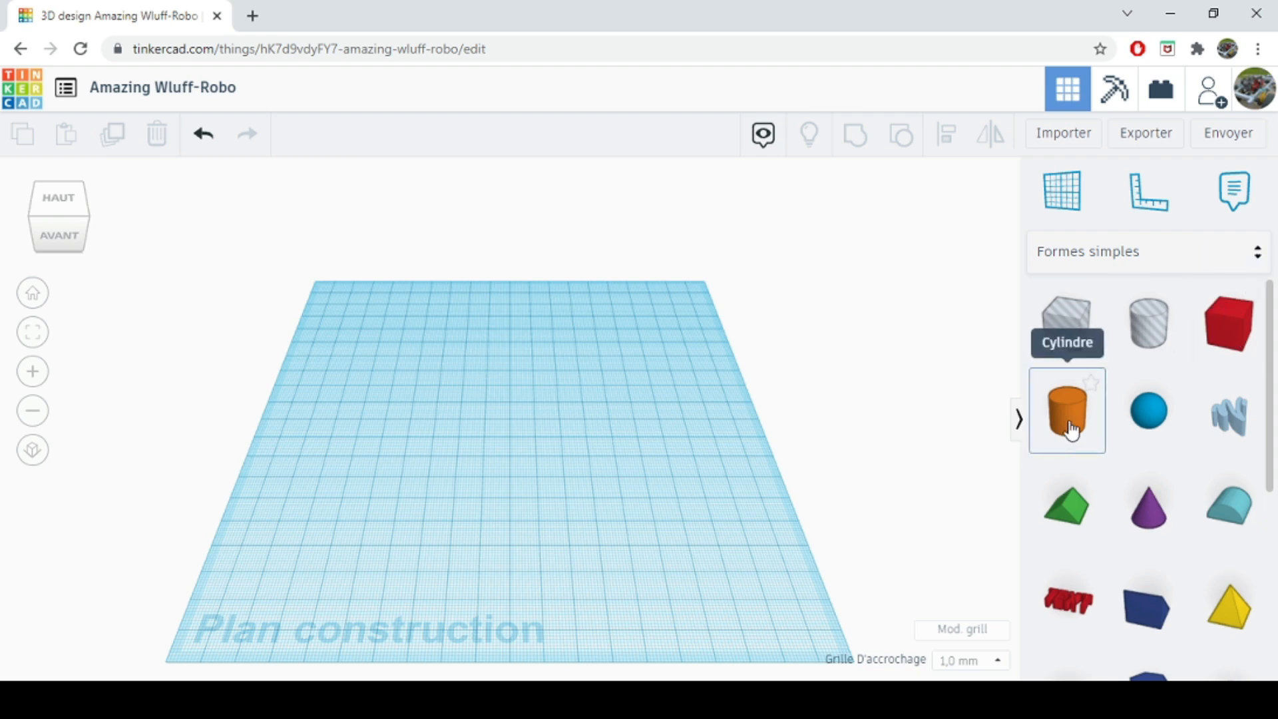
Place a solid cylinder near the middle of the workplane and set its number of sides (Côtés) to 64
{"action": "left_click_drag", "start_coordinate": [1072, 432], "coordinate": [514, 455]}
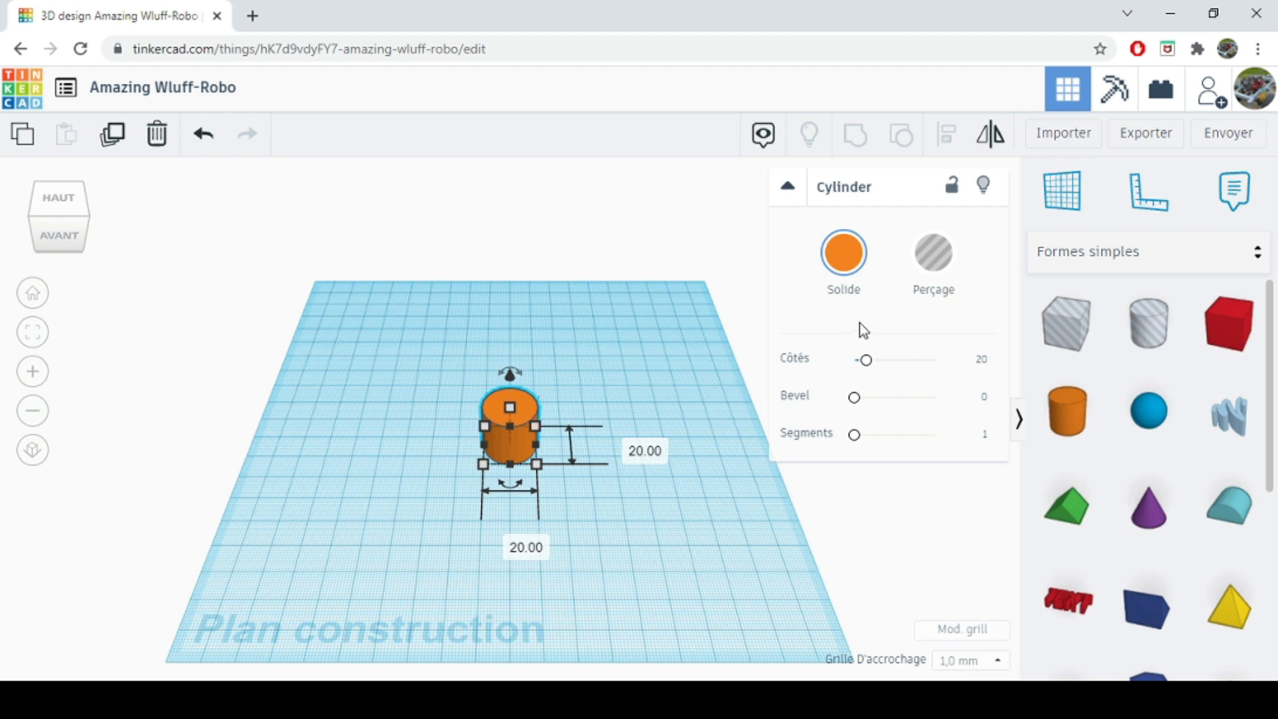
{"action": "left_click_drag", "start_coordinate": [867, 366], "coordinate": [885, 369]}
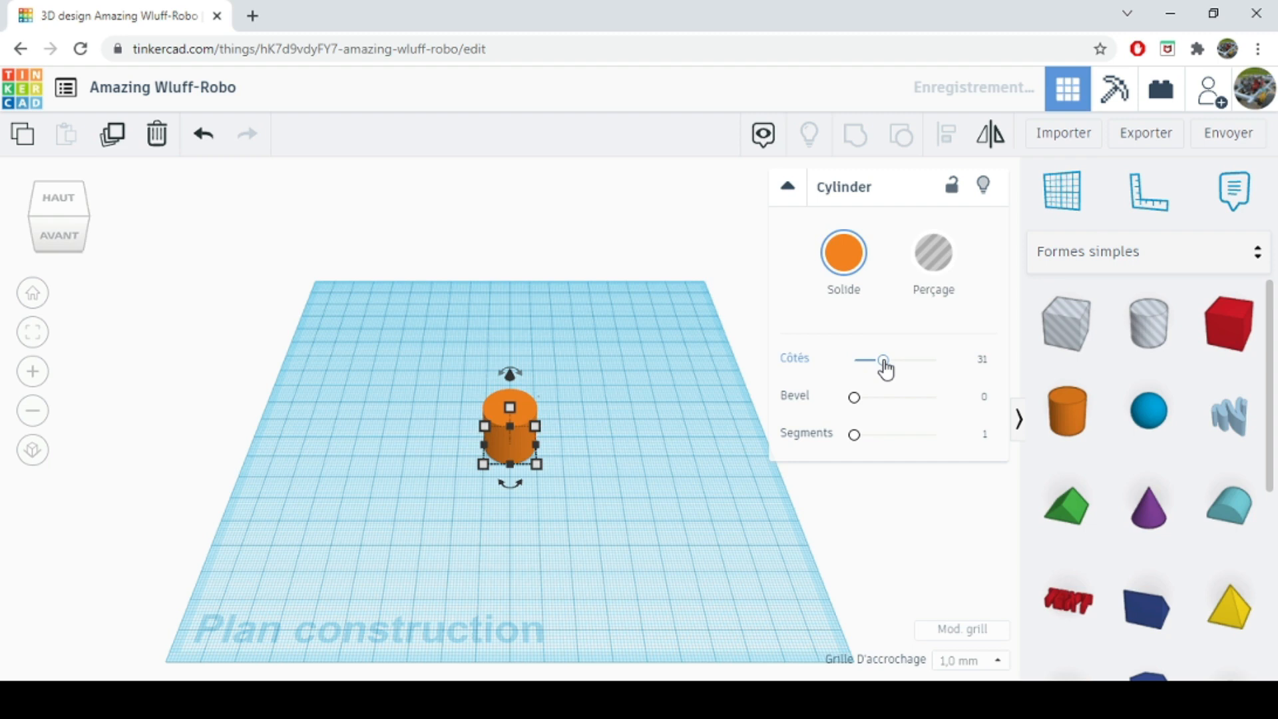
{"action": "left_click", "coordinate": [34, 339]}
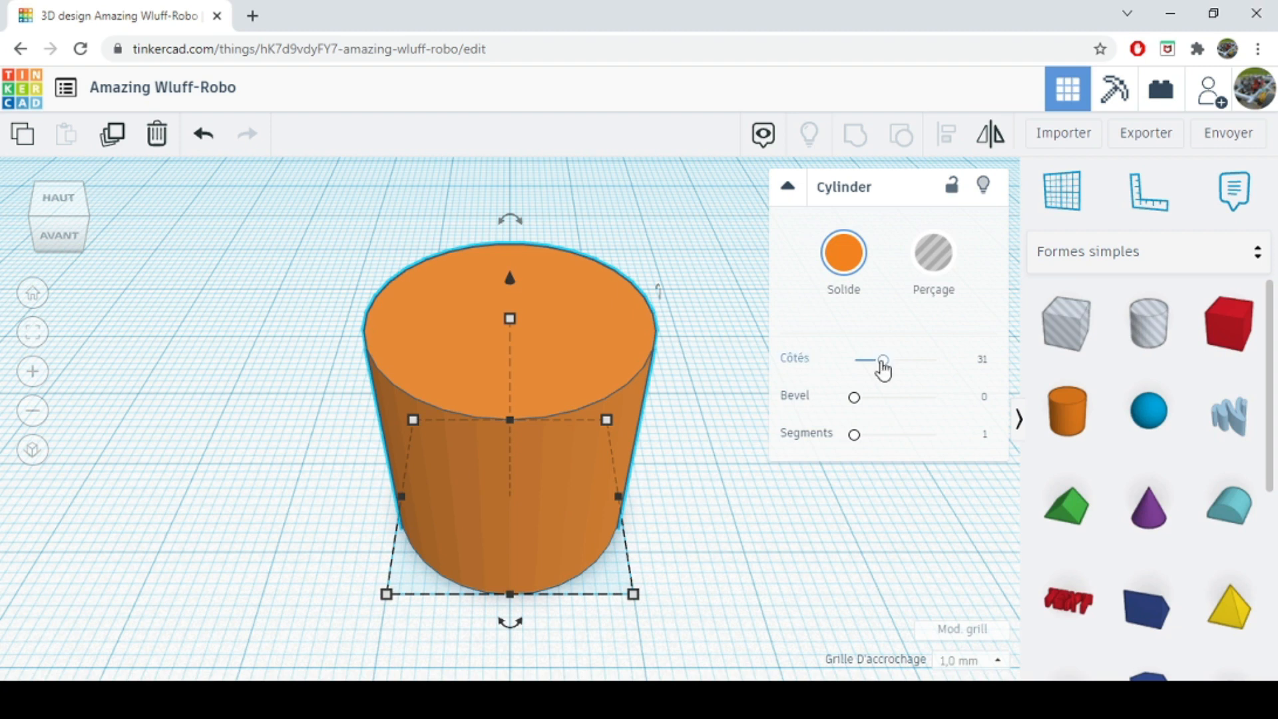
{"action": "left_click_drag", "start_coordinate": [883, 360], "coordinate": [859, 366]}
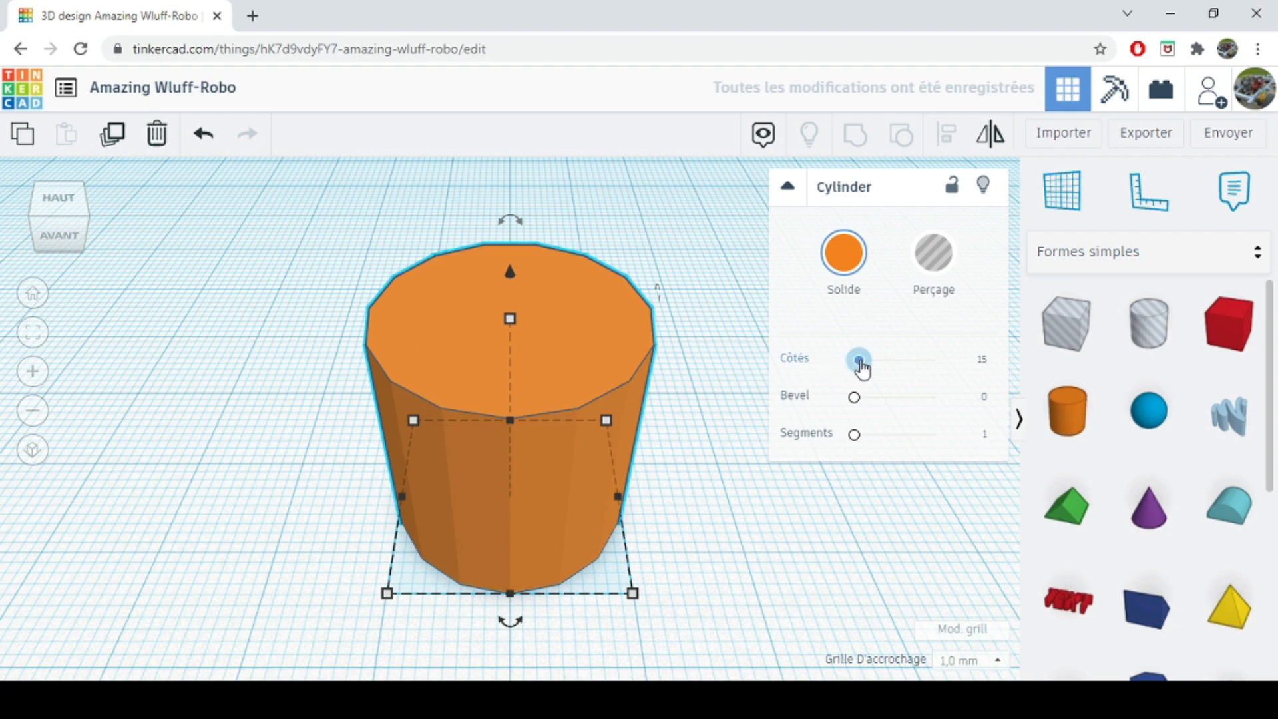
{"action": "left_click_drag", "start_coordinate": [860, 365], "coordinate": [846, 367]}
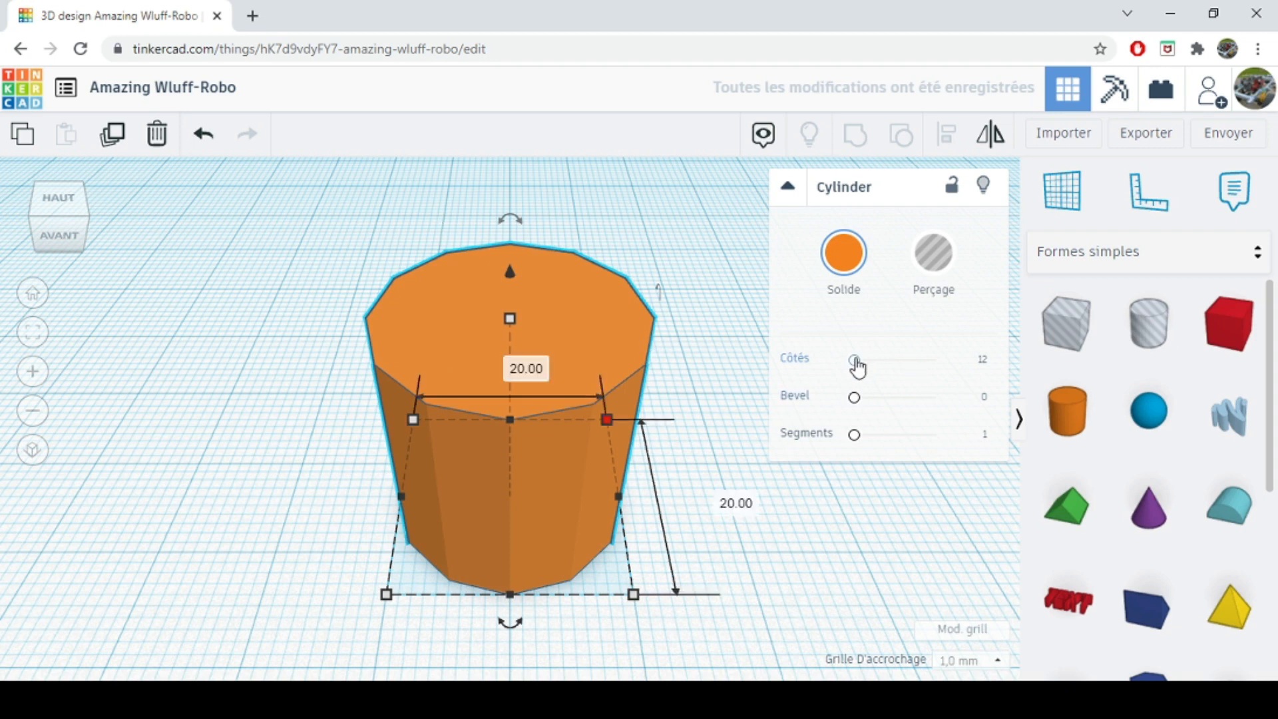
{"action": "left_click_drag", "start_coordinate": [857, 365], "coordinate": [945, 363]}
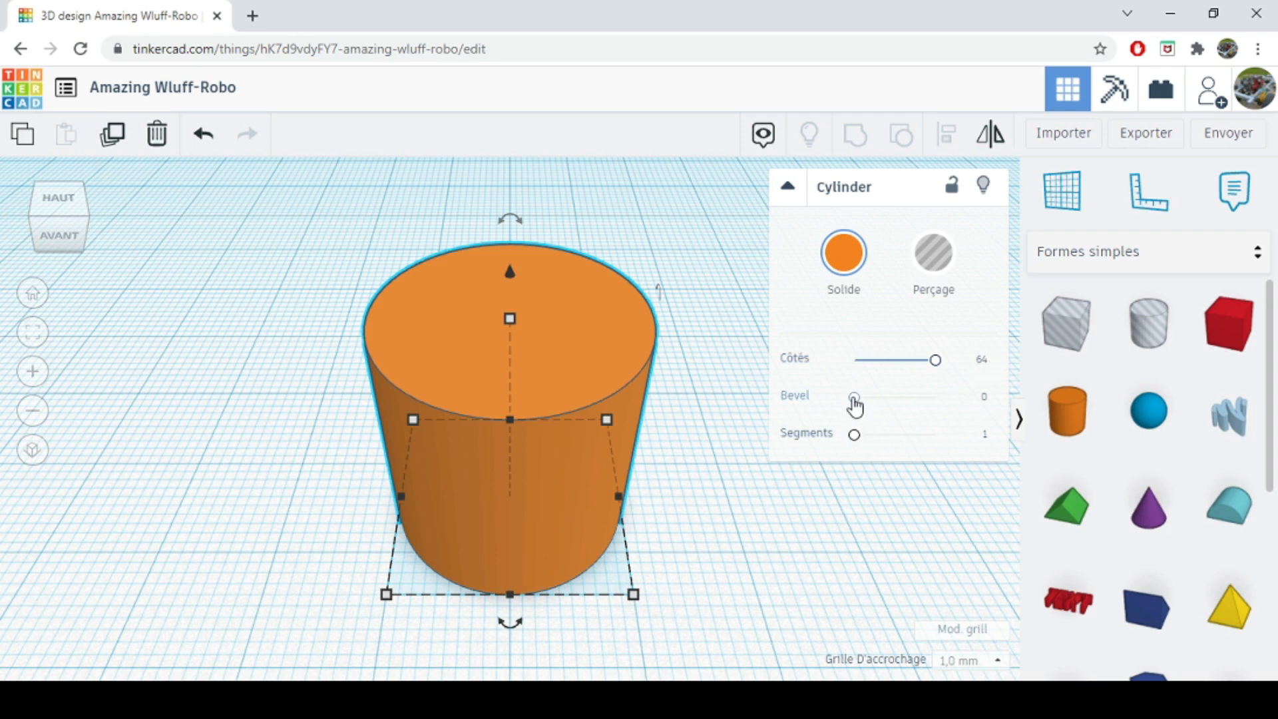
Set the cylinder's bevel to 1.85
{"action": "left_click_drag", "start_coordinate": [854, 403], "coordinate": [903, 405]}
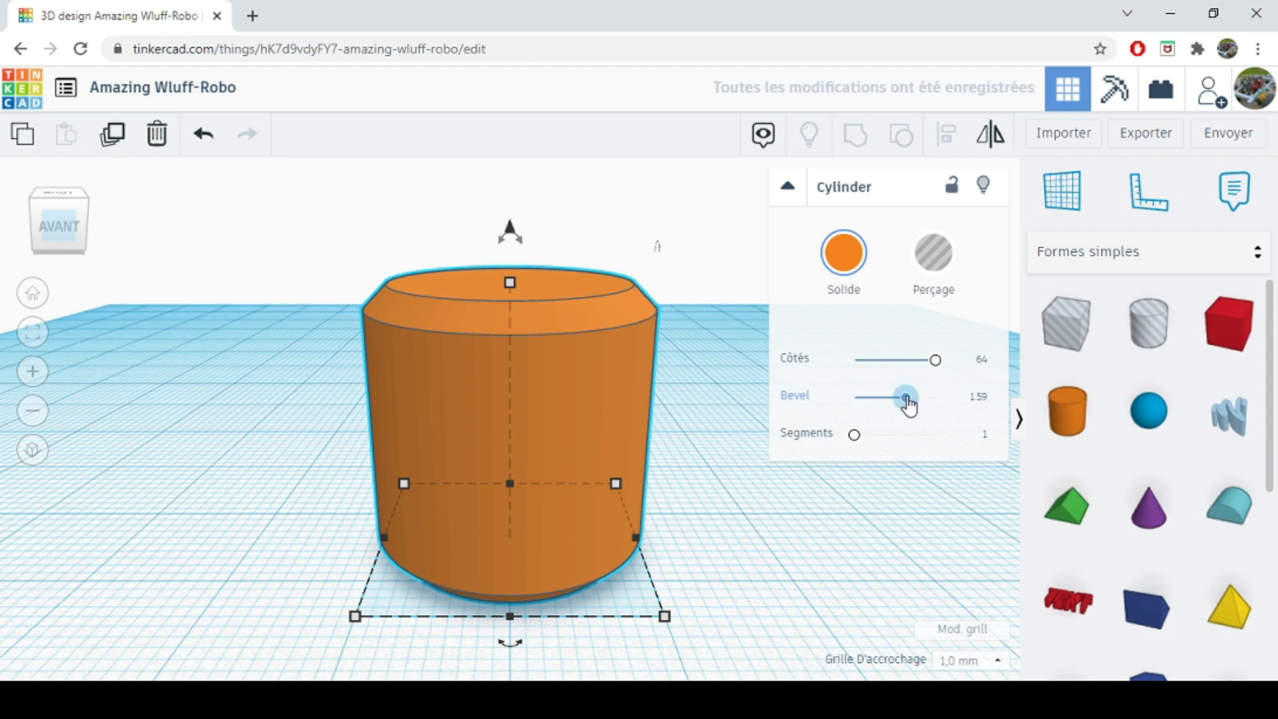
{"action": "mouse_move", "coordinate": [909, 406]}
{"action": "left_mouse_down"}
{"action": "mouse_move", "coordinate": [928, 404]}
{"action": "mouse_move", "coordinate": [917, 404]}
{"action": "left_mouse_up"}
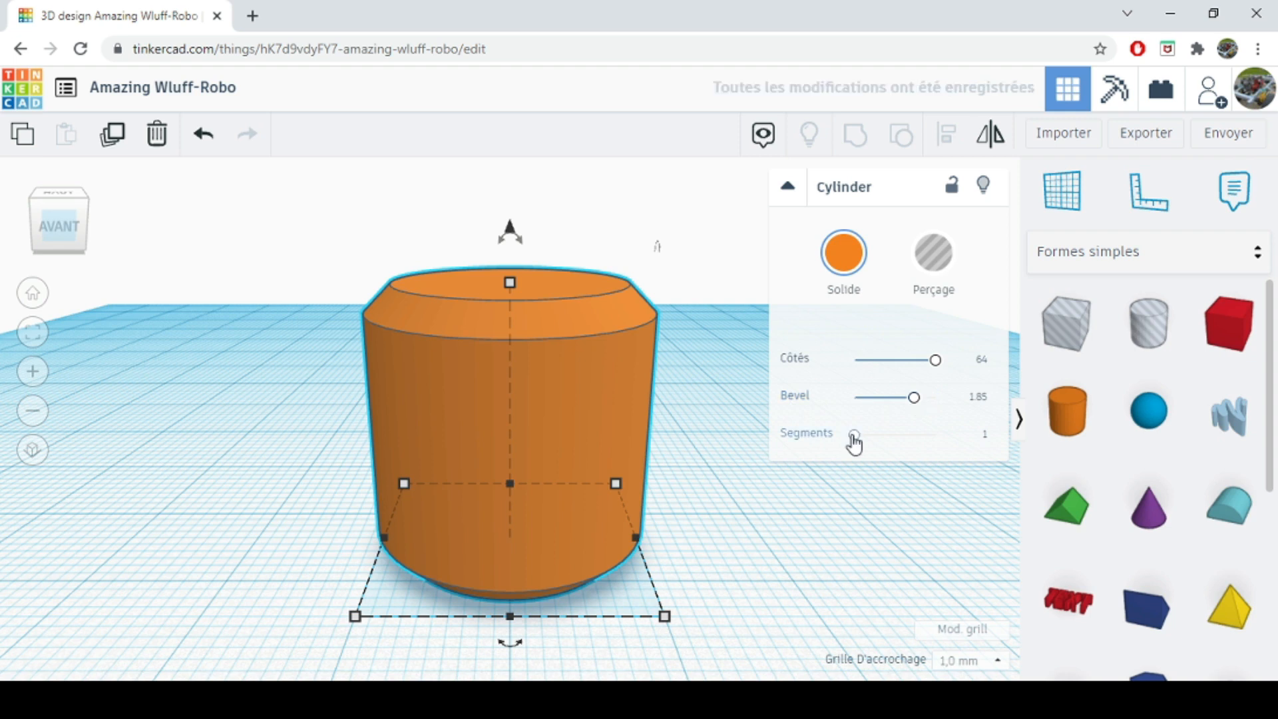
Try rounding the cylinder's bevelled edge with 4, 10 and 3 segments, and return Segments to 1
{"action": "left_click_drag", "start_coordinate": [854, 443], "coordinate": [862, 444]}
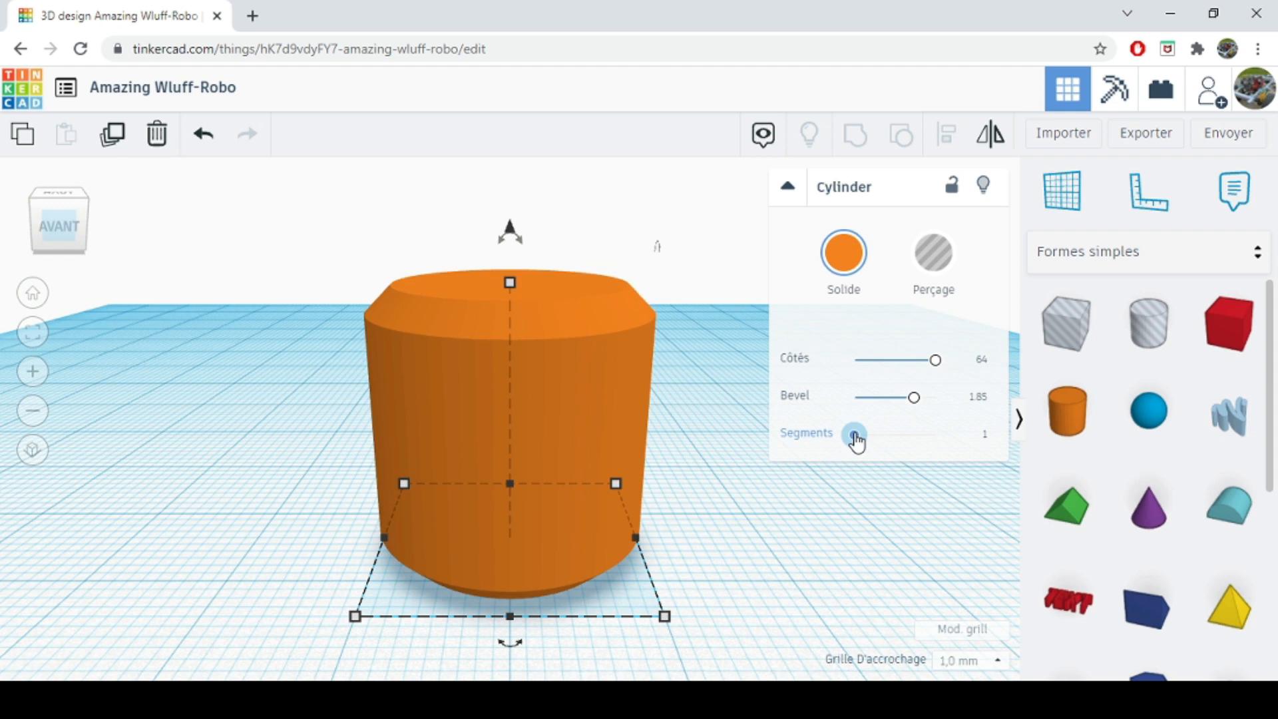
{"action": "left_click_drag", "start_coordinate": [857, 442], "coordinate": [882, 442]}
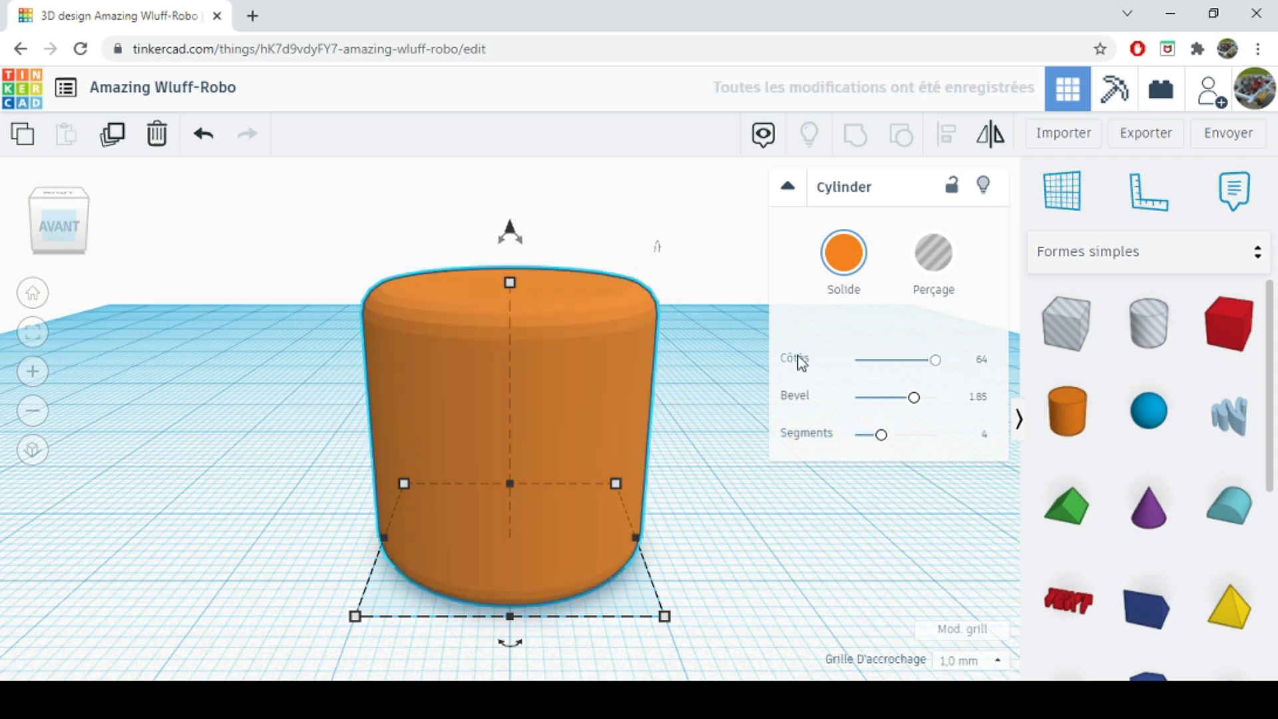
{"action": "left_click_drag", "start_coordinate": [882, 435], "coordinate": [943, 442]}
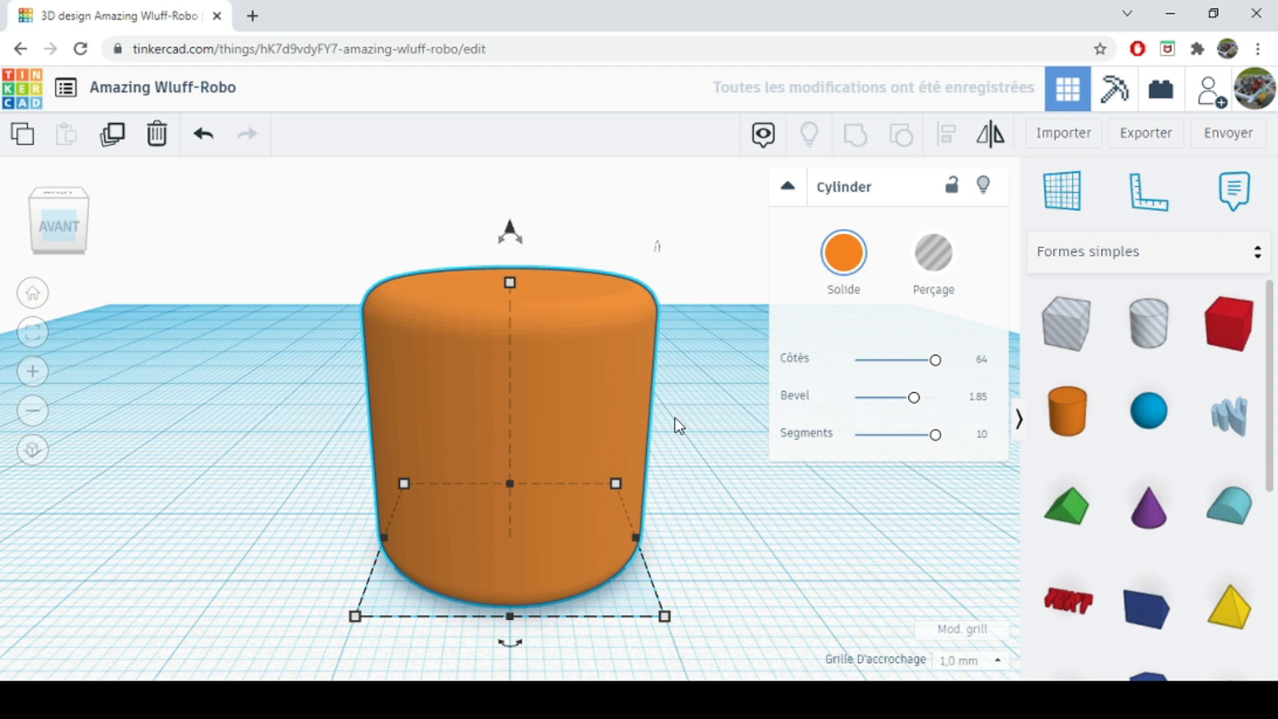
{"action": "left_click_drag", "start_coordinate": [932, 440], "coordinate": [867, 445]}
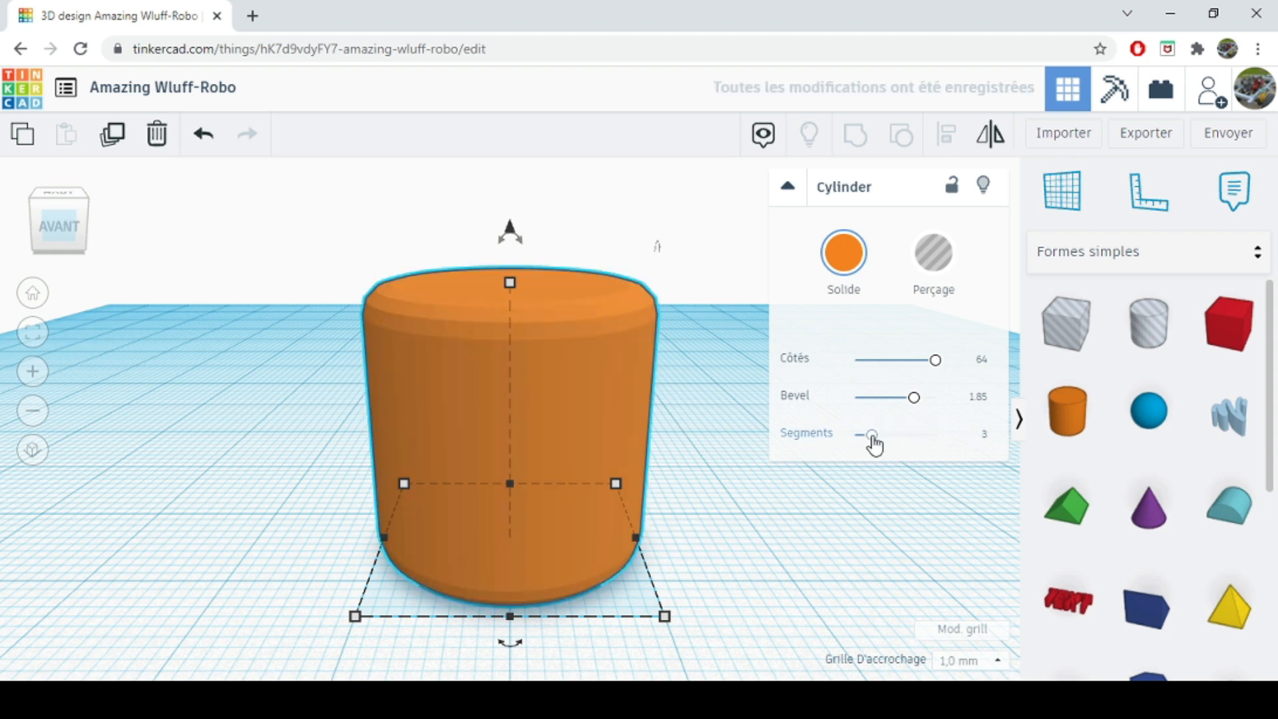
{"action": "left_click_drag", "start_coordinate": [871, 436], "coordinate": [858, 438]}
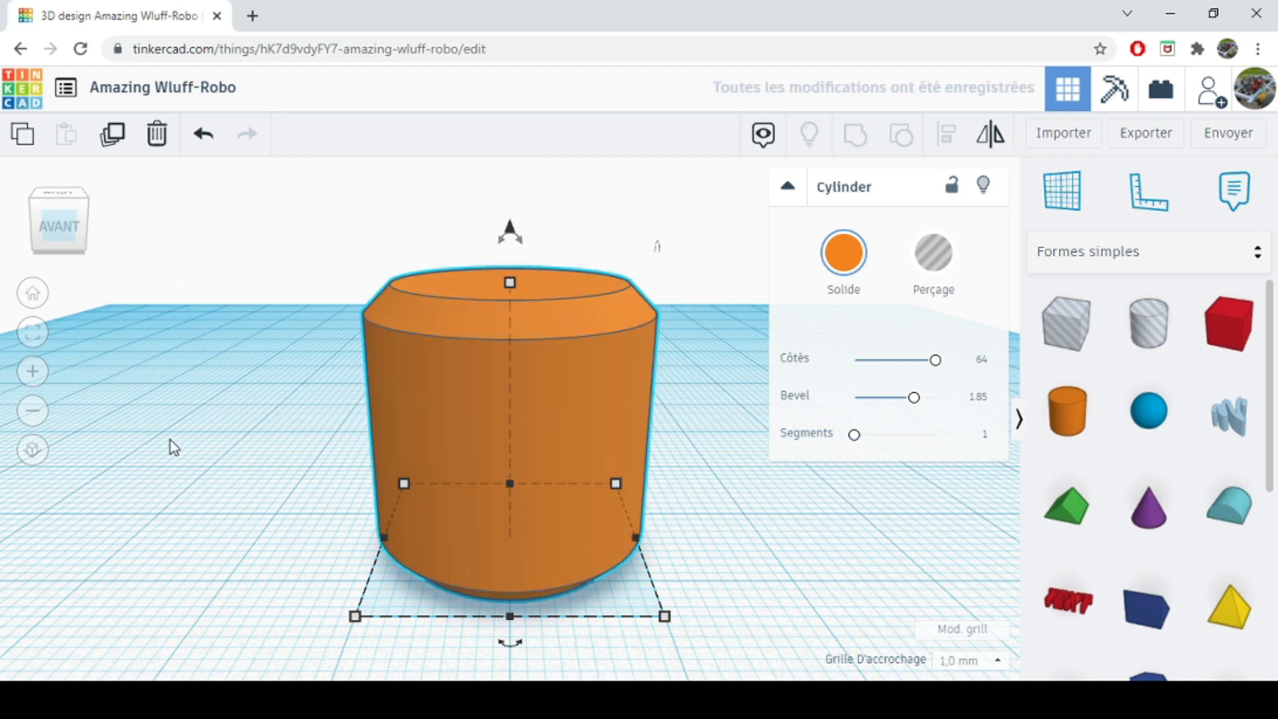
Resize the cylinder into a tall column with a 23 by 23 mm base and set its bevel to 0.88
{"action": "left_click_drag", "start_coordinate": [47, 239], "coordinate": [51, 256]}
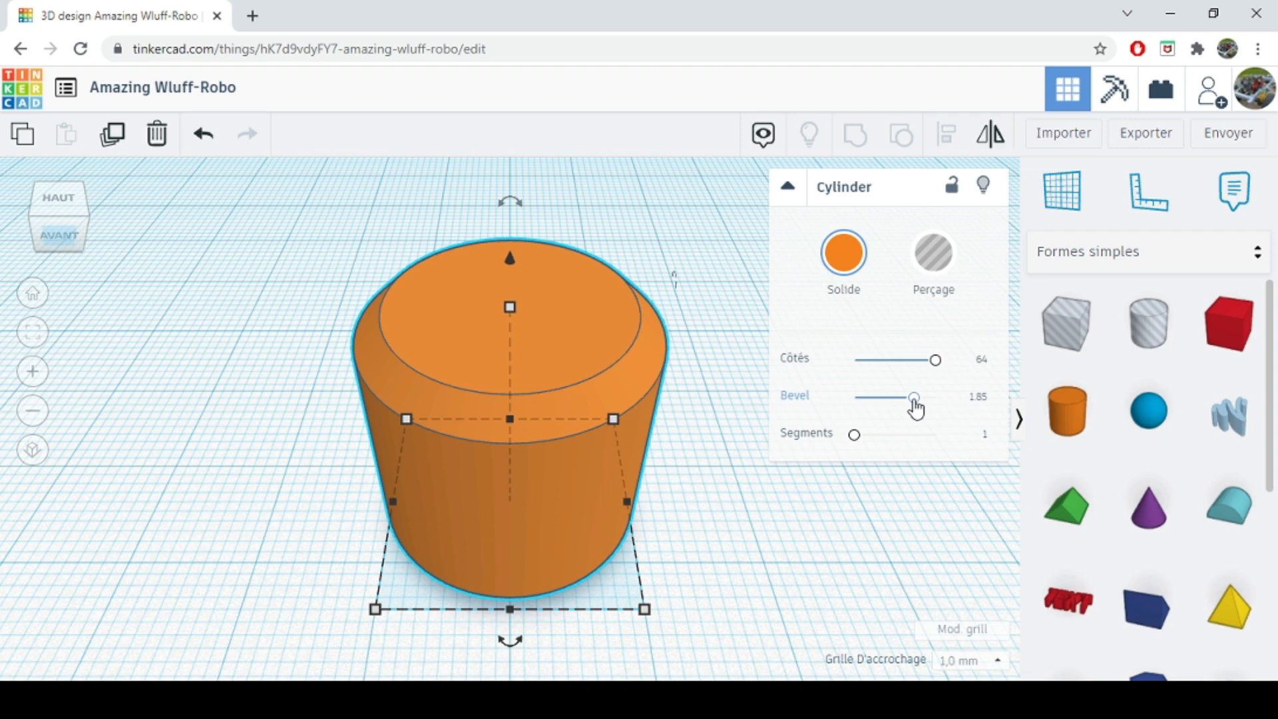
{"action": "left_click_drag", "start_coordinate": [915, 399], "coordinate": [854, 398]}
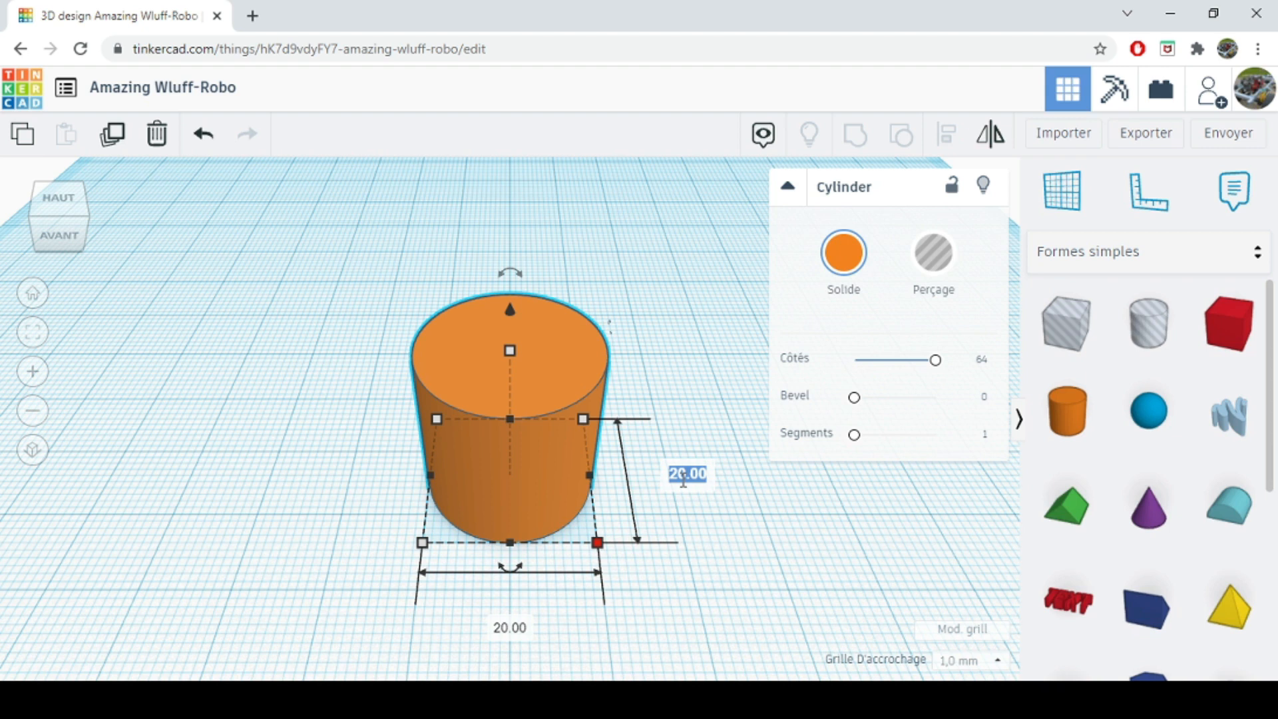
{"action": "scroll", "coordinate": [517, 403], "scroll_direction": "down", "scroll_amount": 3}
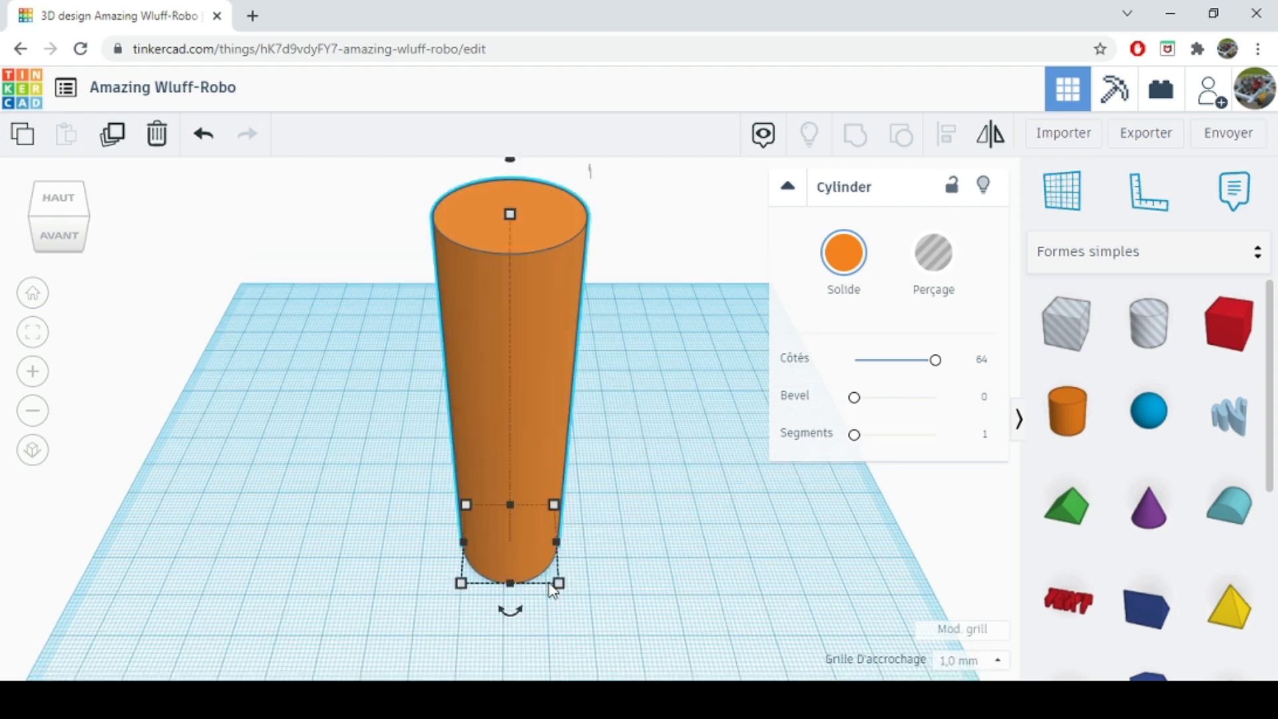
{"action": "mouse_move", "coordinate": [559, 584]}
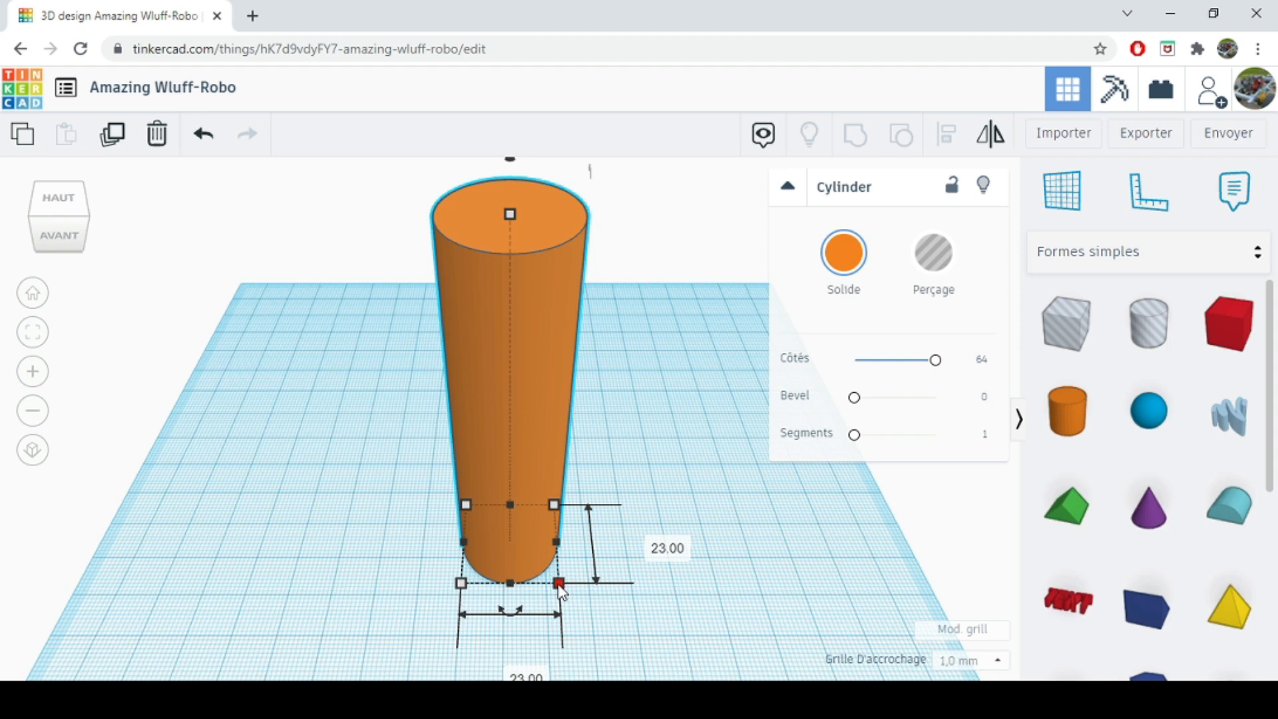
{"action": "left_click_drag", "start_coordinate": [854, 397], "coordinate": [883, 398]}
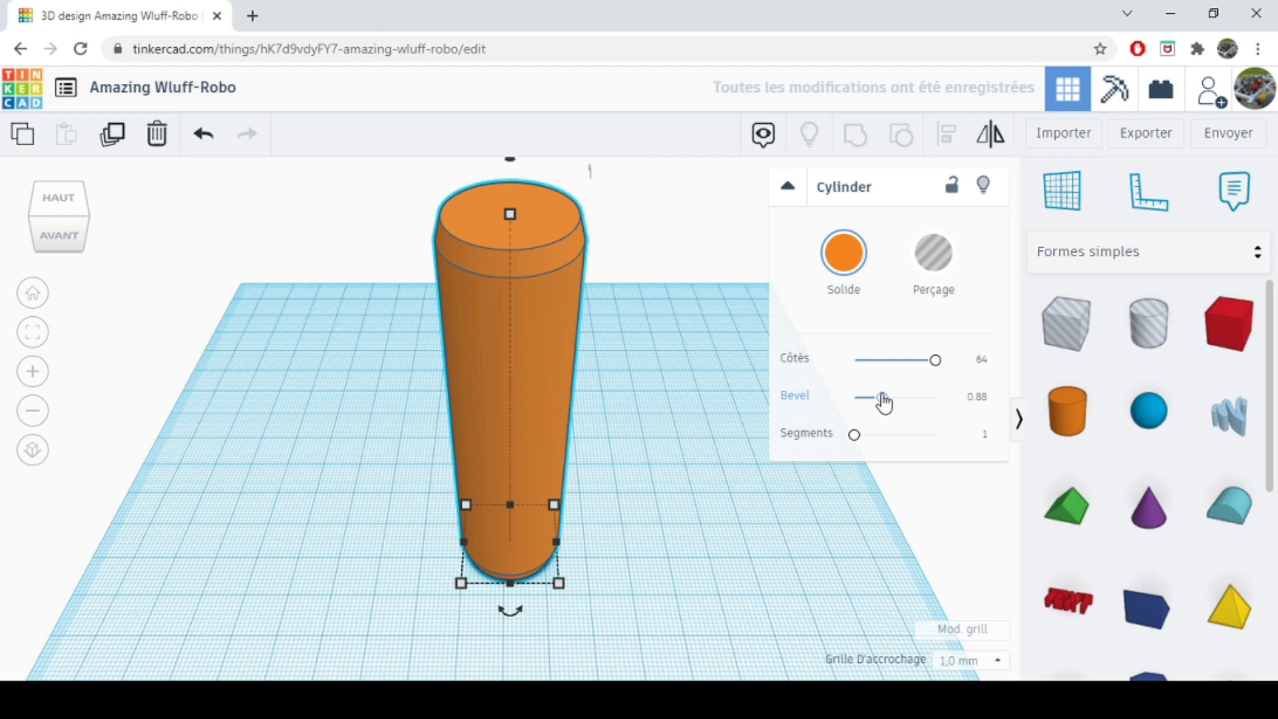
Add a second solid cylinder beside the tall column, with 64 sides (Côtés) and a 23 by 23 mm base
{"action": "left_click", "coordinate": [67, 216]}
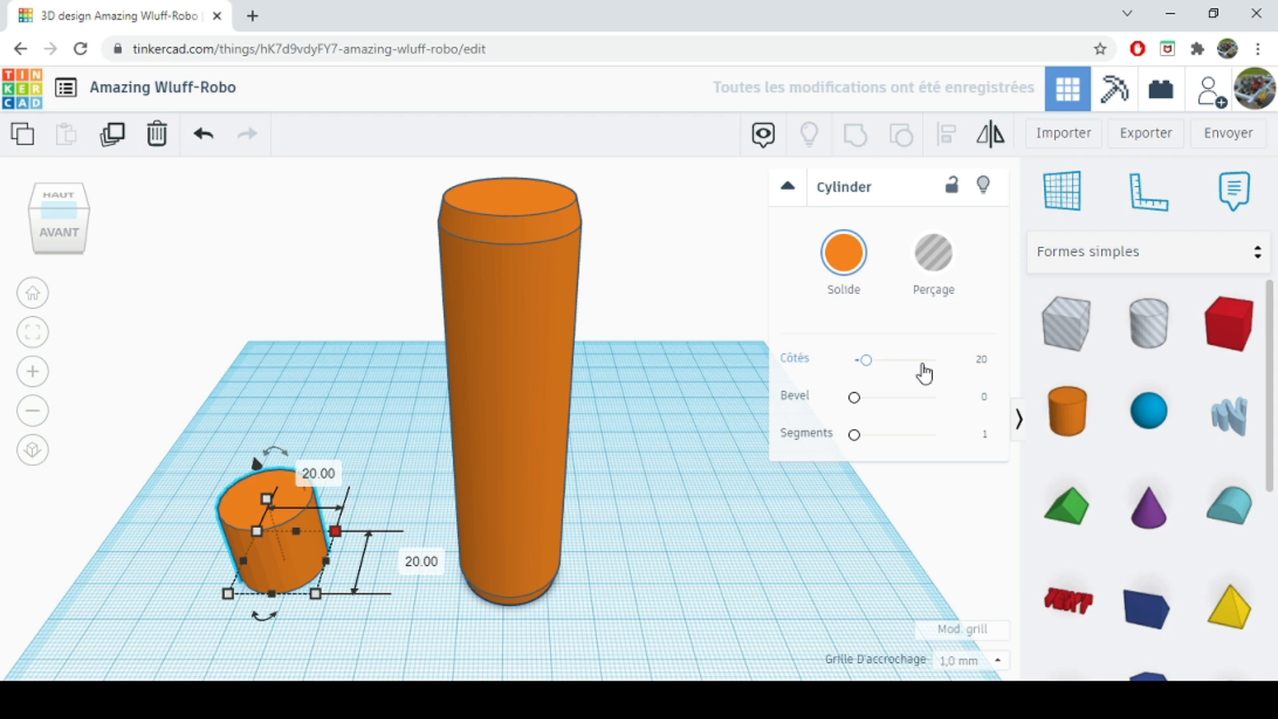
{"action": "left_click_drag", "start_coordinate": [924, 364], "coordinate": [936, 360]}
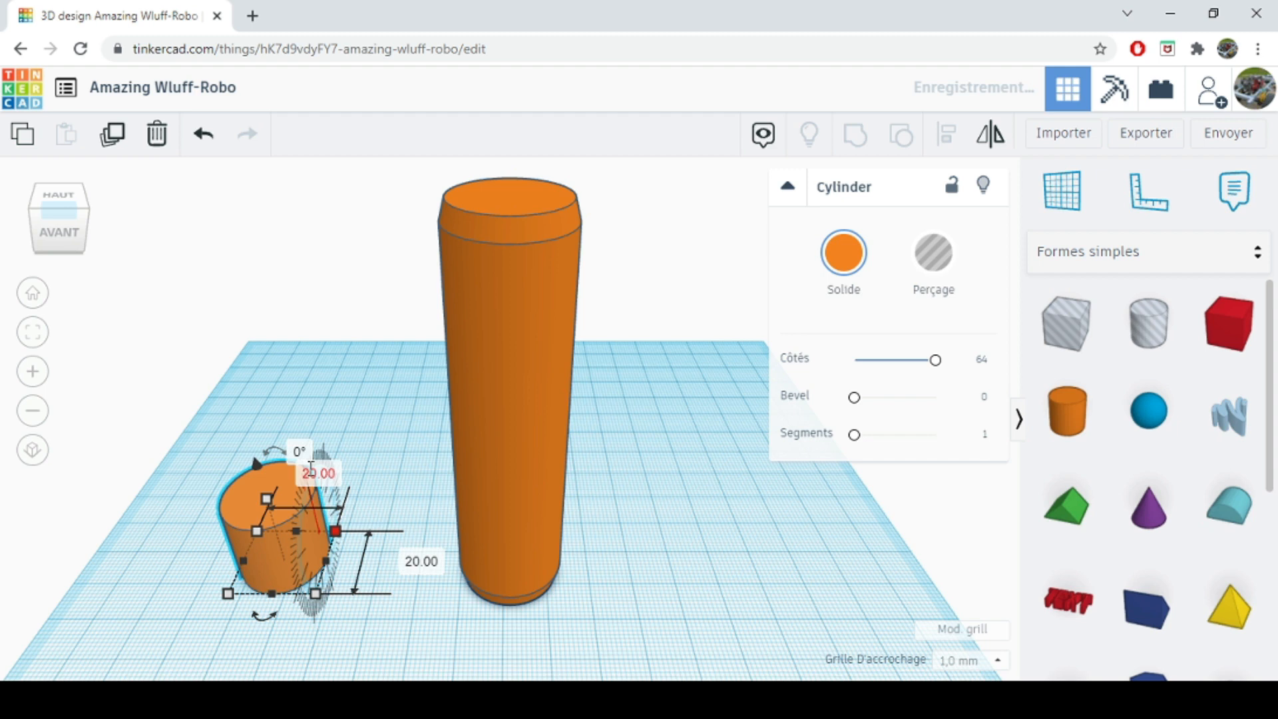
{"action": "left_click_drag", "start_coordinate": [335, 531], "coordinate": [349, 466]}
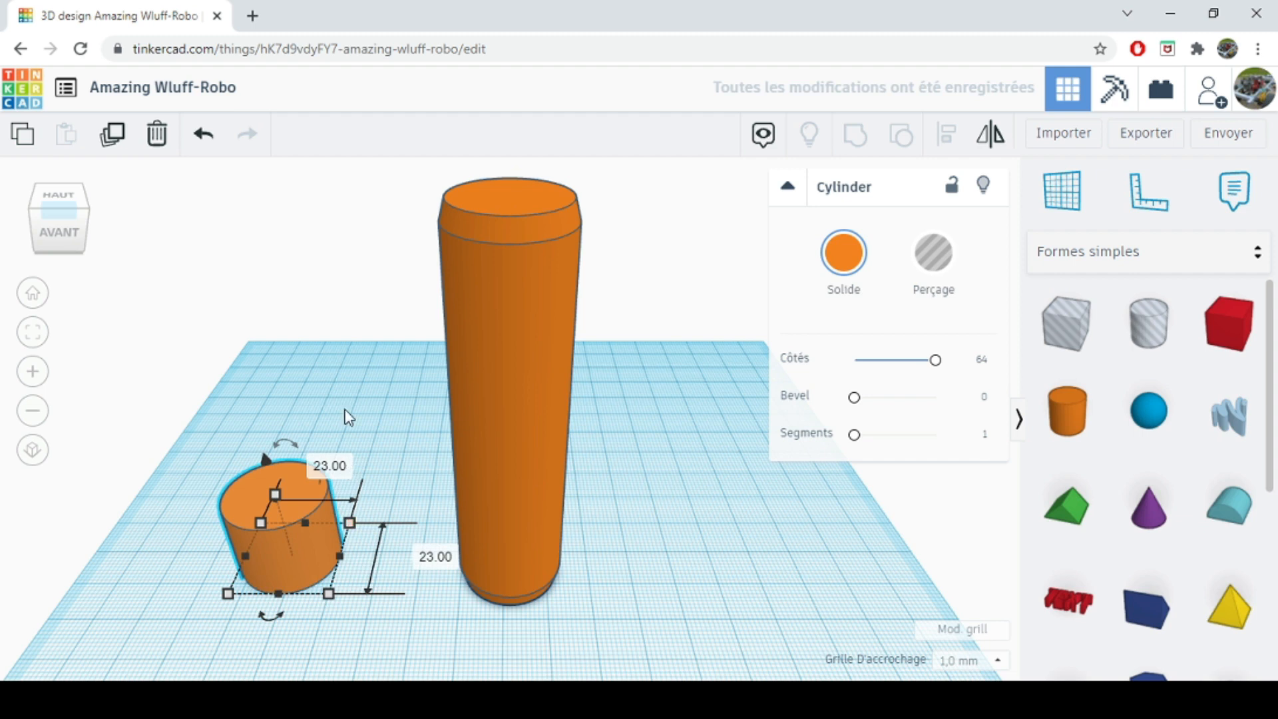
{"action": "left_click", "coordinate": [345, 409]}
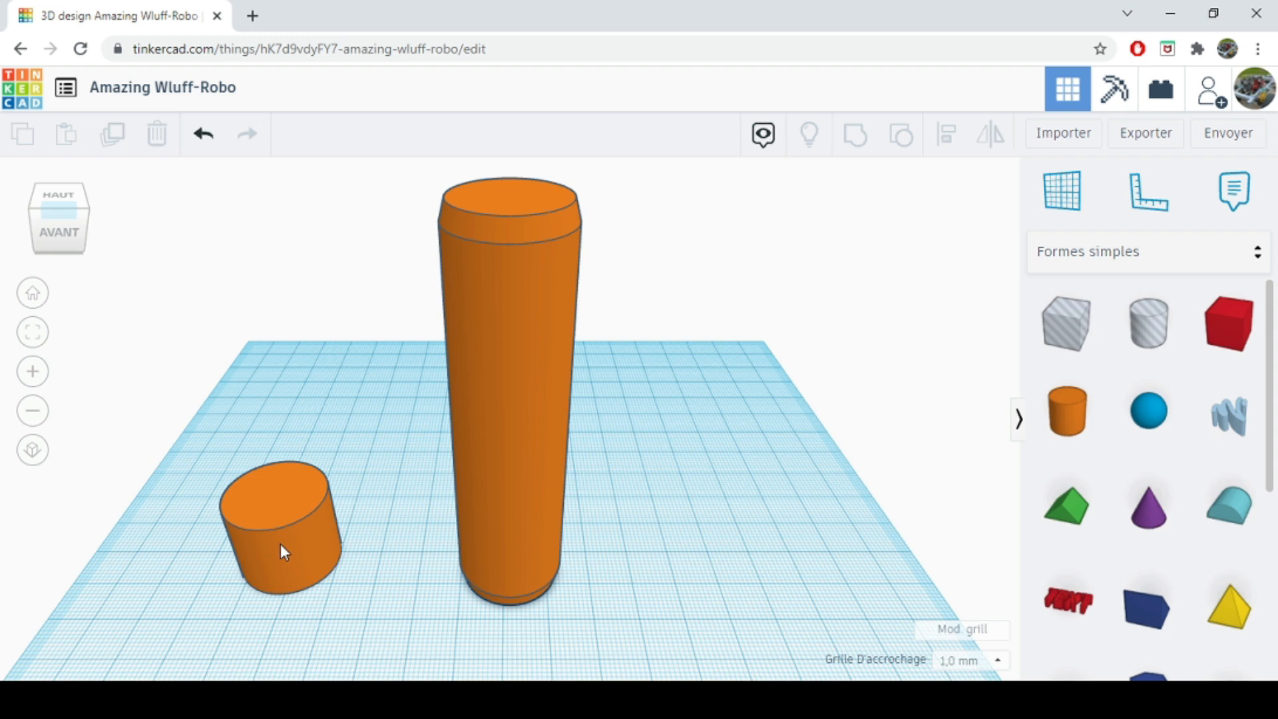
Move the short cylinder 14 mm toward the tall column
{"action": "left_click_drag", "start_coordinate": [281, 543], "coordinate": [398, 537]}
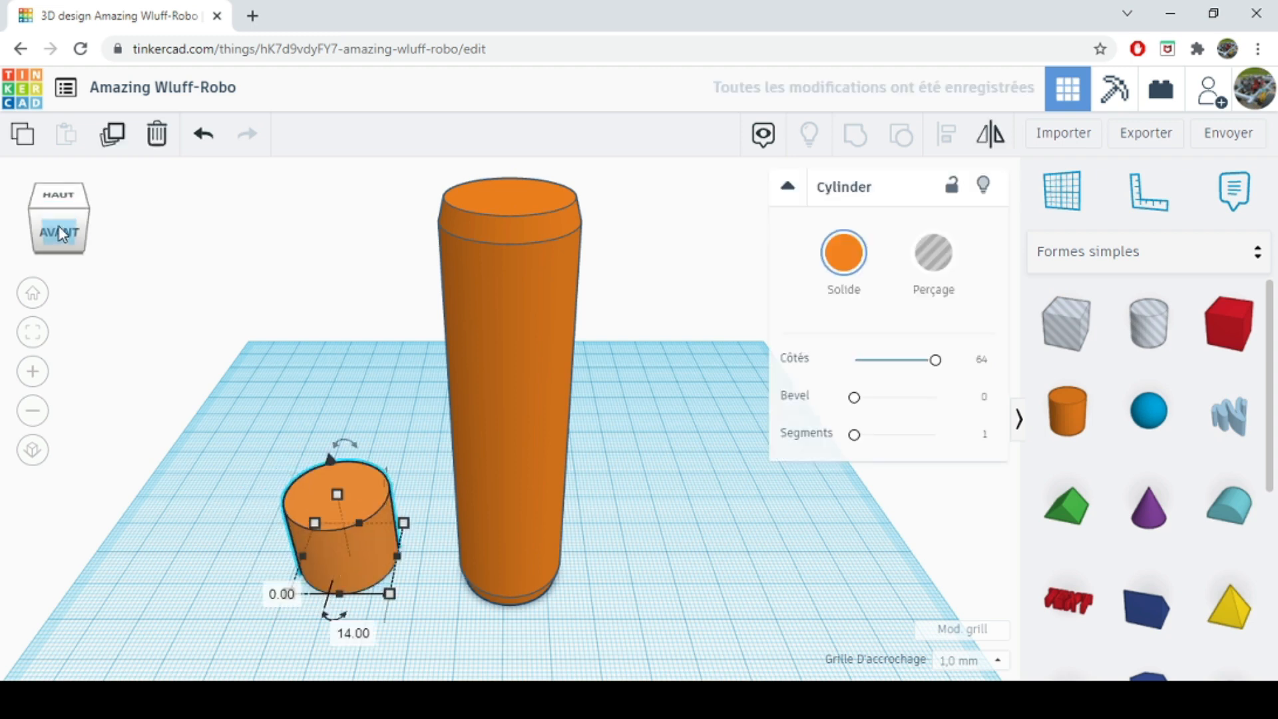
{"action": "left_click", "coordinate": [58, 226]}
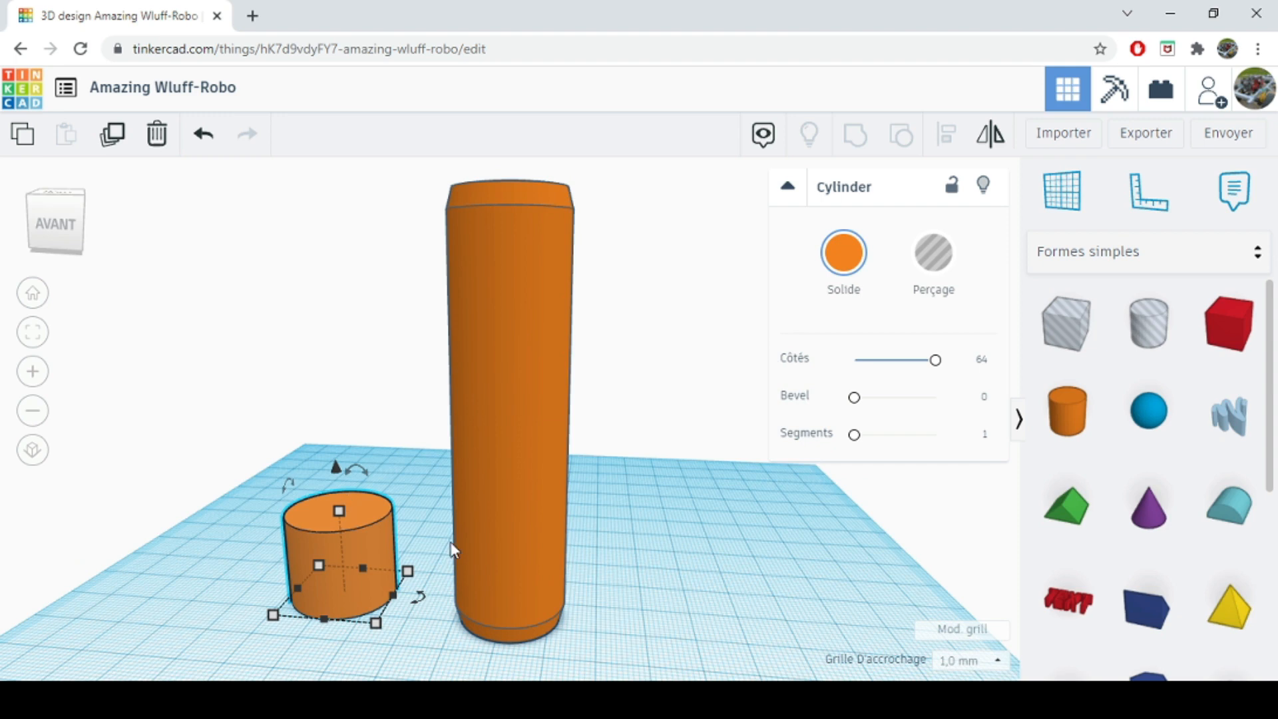
{"action": "left_click", "coordinate": [76, 242]}
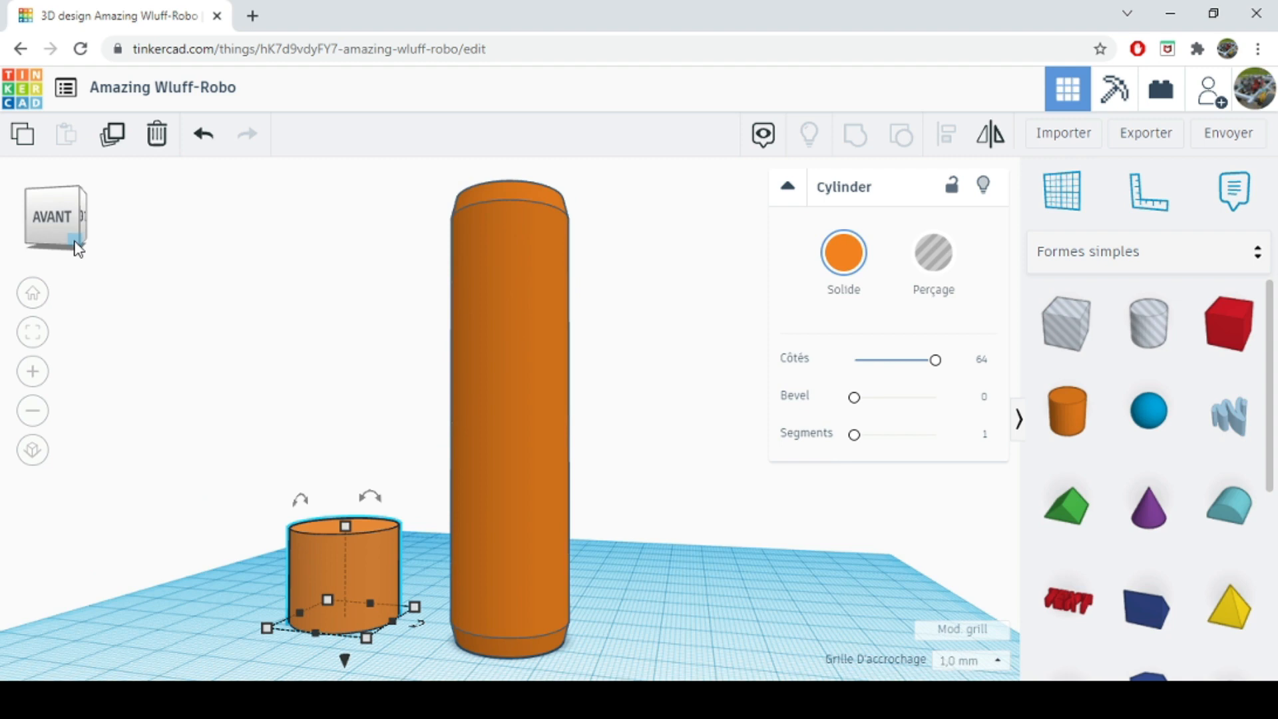
{"action": "left_click_drag", "start_coordinate": [76, 243], "coordinate": [88, 264]}
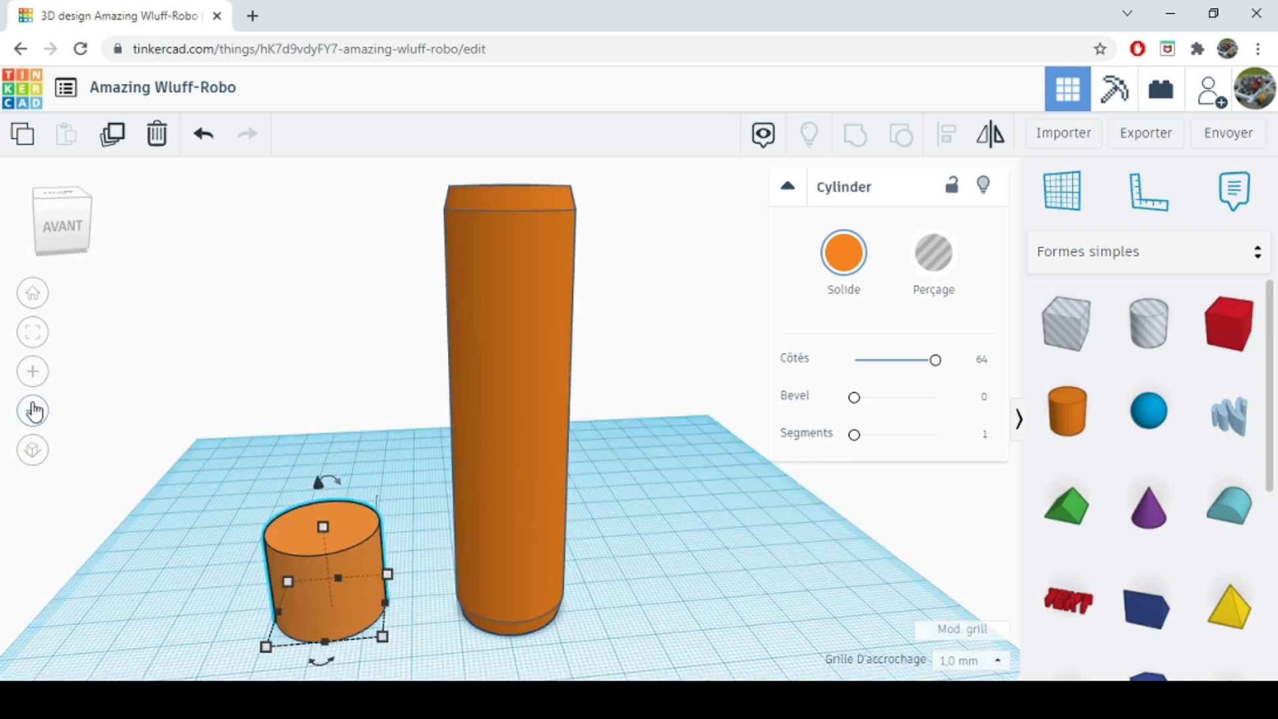
{"action": "left_click", "coordinate": [33, 411]}
Align the short cylinder and the tall column on their centres in both horizontal directions of the workplane
{"action": "left_click_drag", "start_coordinate": [307, 418], "coordinate": [663, 573]}
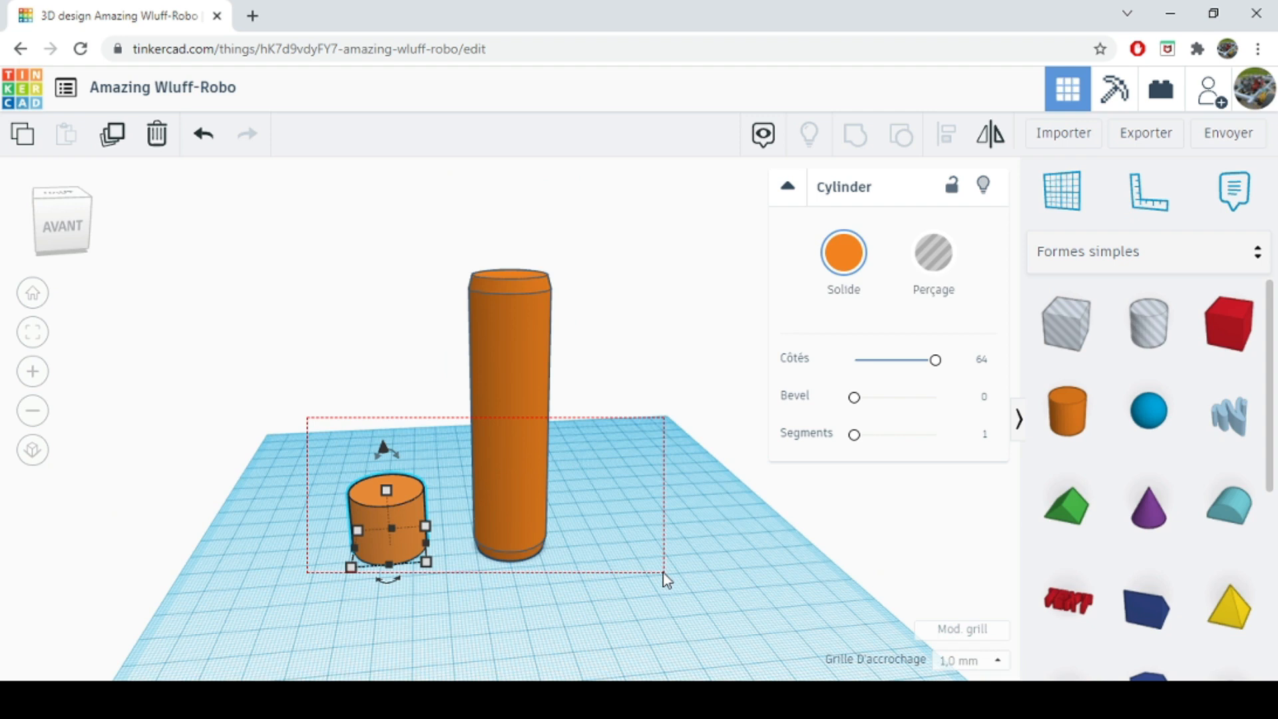
{"action": "left_click_drag", "start_coordinate": [663, 573], "coordinate": [663, 573]}
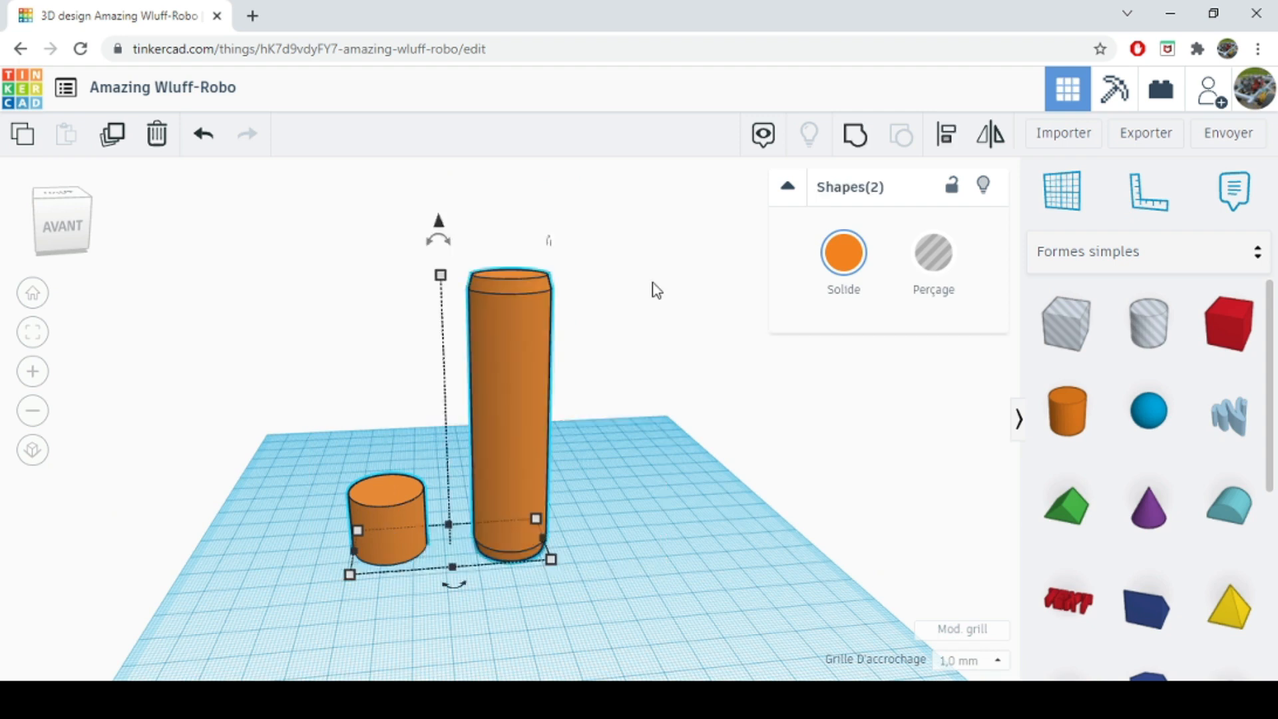
{"action": "left_click", "coordinate": [946, 136]}
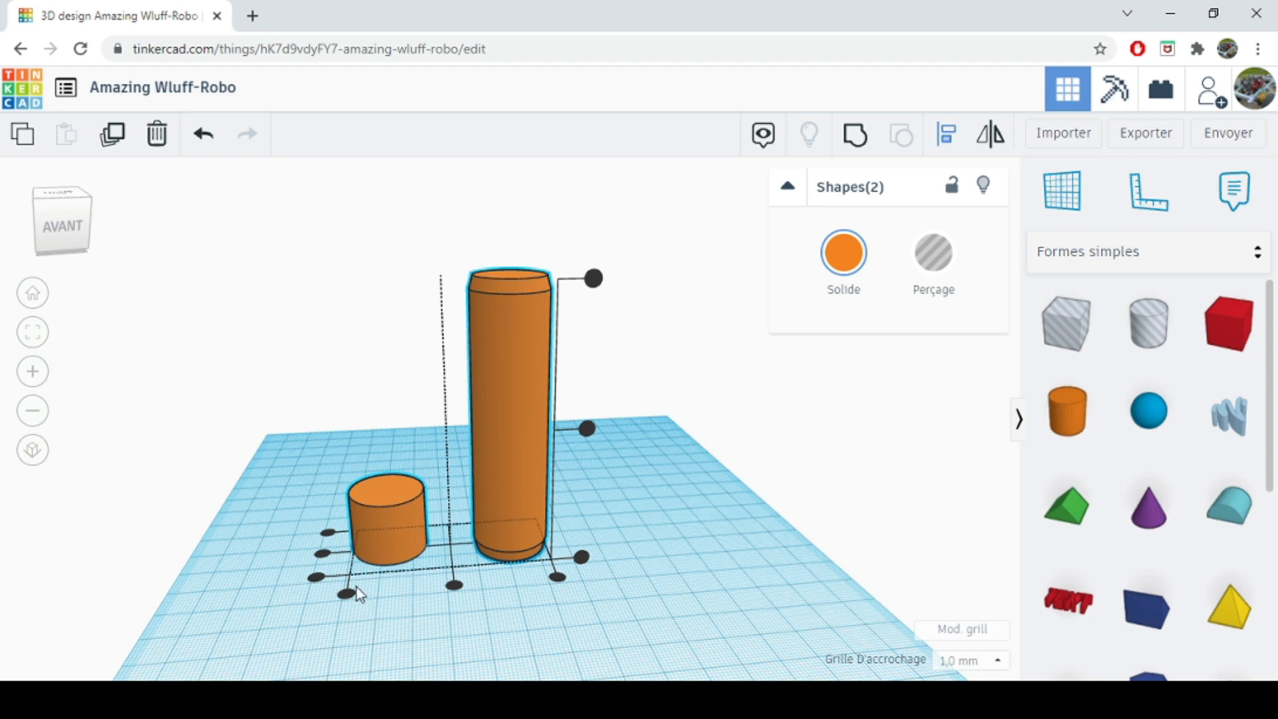
{"action": "left_click", "coordinate": [322, 553]}
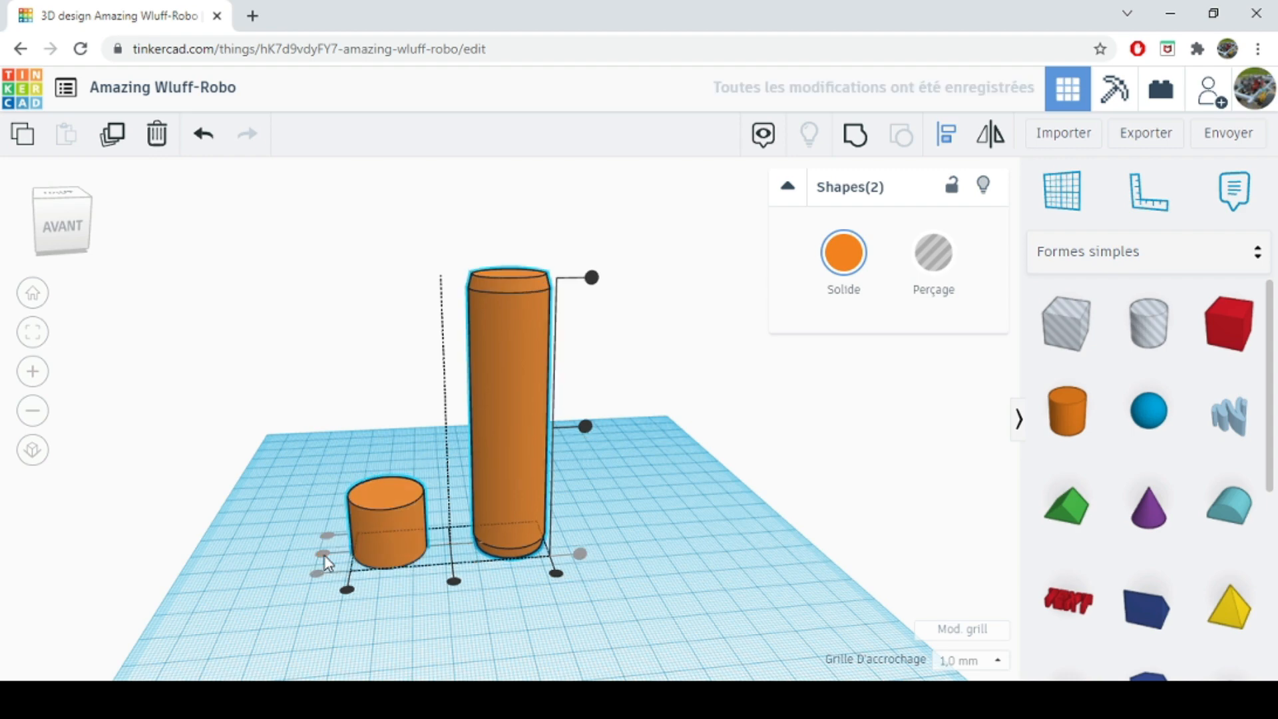
{"action": "left_click_drag", "start_coordinate": [50, 214], "coordinate": [78, 214]}
{"action": "left_click", "coordinate": [77, 214]}
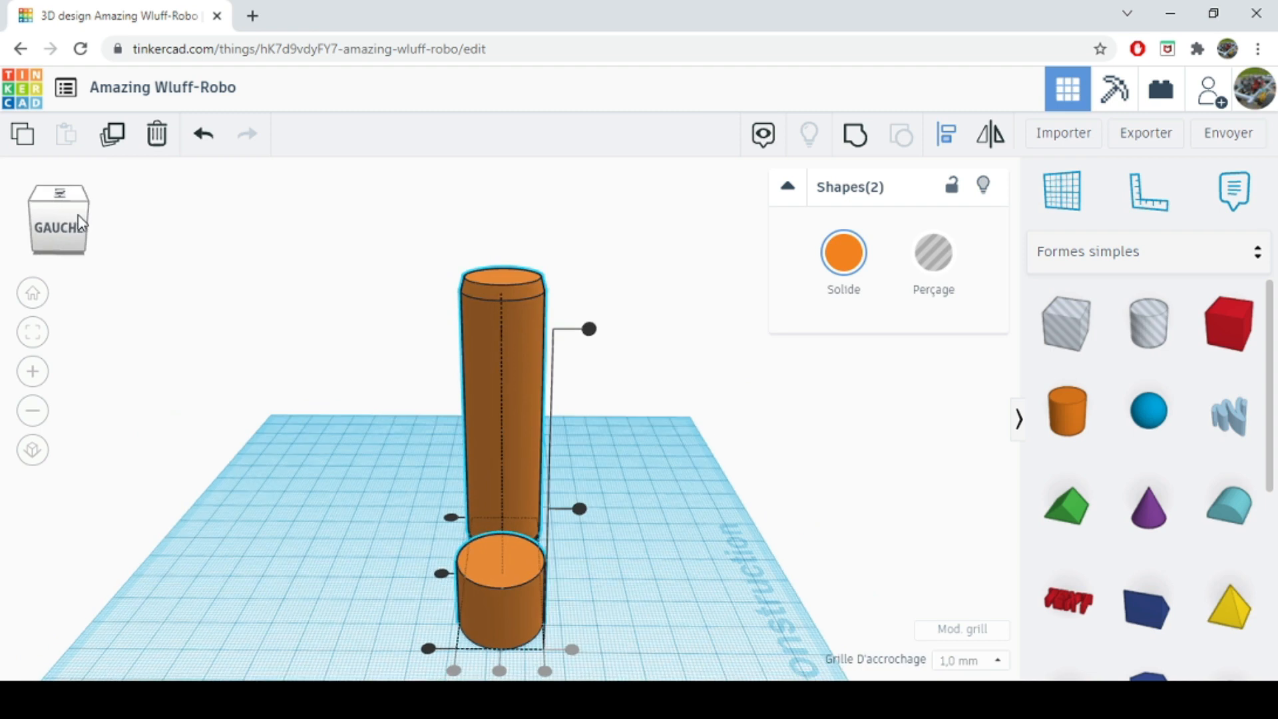
{"action": "left_click", "coordinate": [442, 576]}
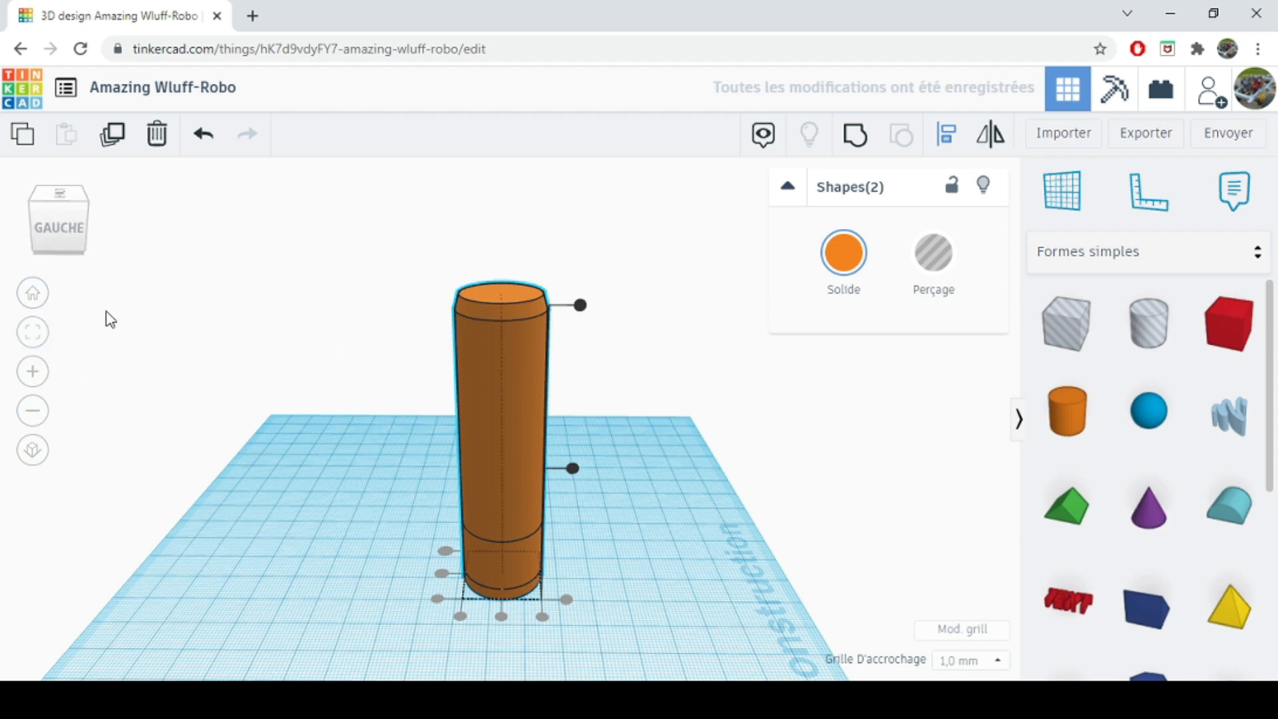
Select both overlapping cylinders and group them into one shape
{"action": "mouse_move", "coordinate": [62, 228]}
{"action": "left_mouse_down"}
{"action": "mouse_move", "coordinate": [54, 238]}
{"action": "mouse_move", "coordinate": [36, 217]}
{"action": "mouse_move", "coordinate": [46, 235]}
{"action": "left_mouse_up"}
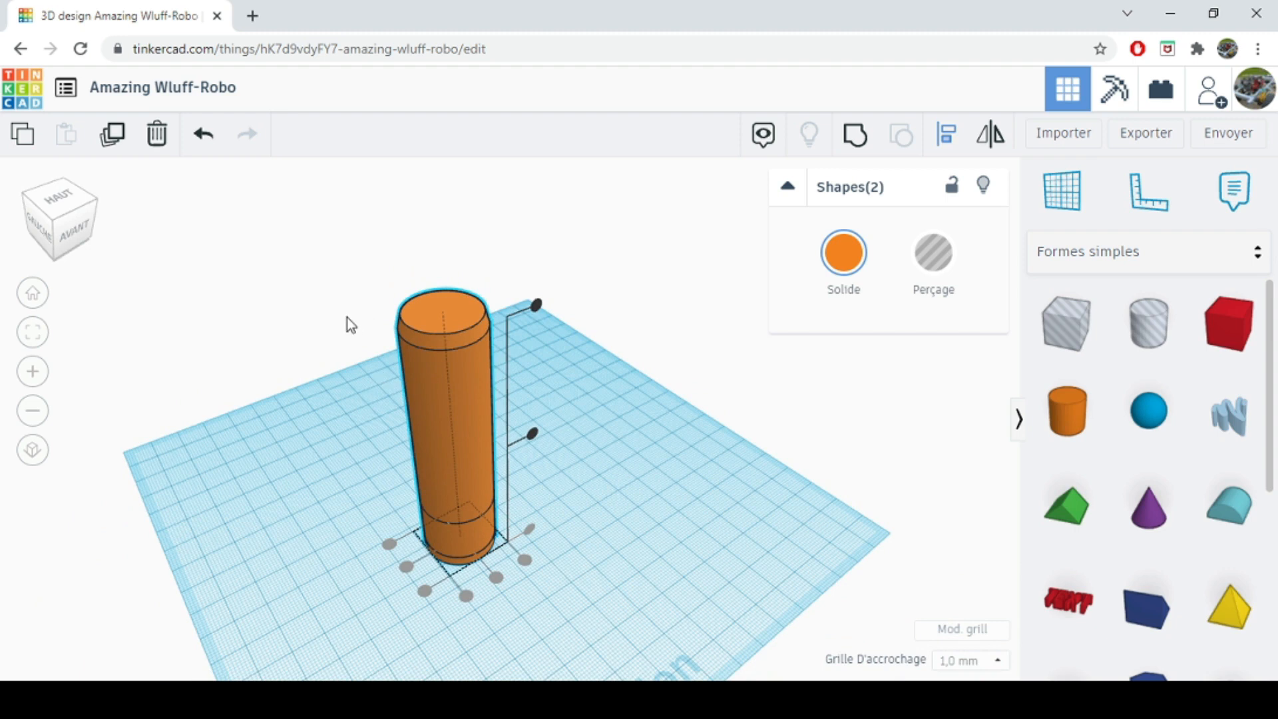
{"action": "left_click_drag", "start_coordinate": [329, 307], "coordinate": [577, 592]}
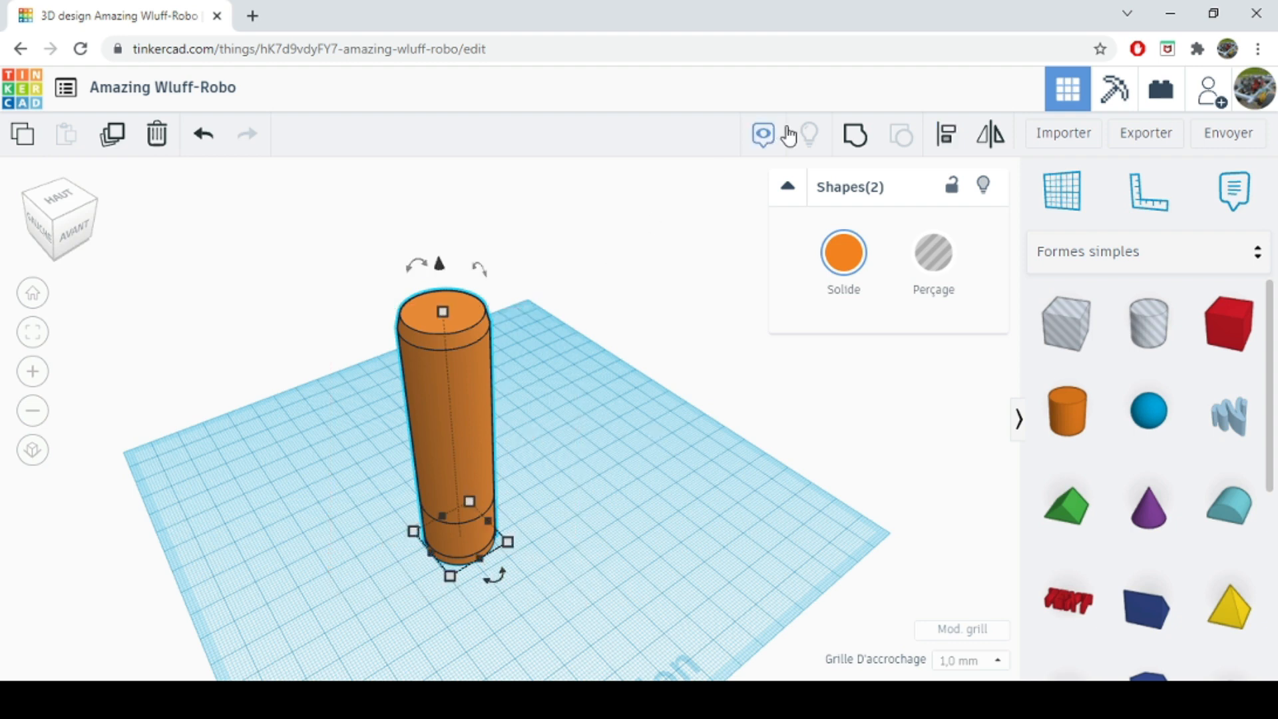
{"action": "left_click", "coordinate": [853, 139]}
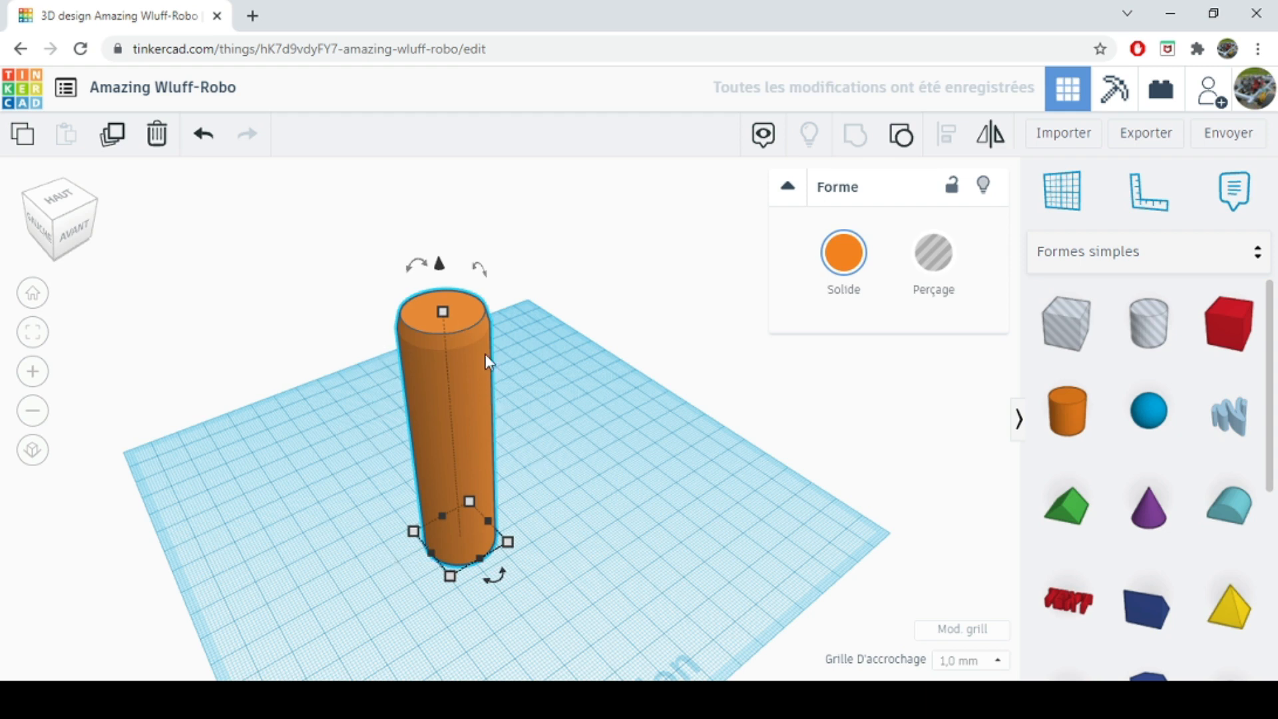
Move the grouped column closer to the middle of the workplane
{"action": "left_click", "coordinate": [58, 224]}
{"action": "left_click_drag", "start_coordinate": [34, 220], "coordinate": [48, 226]}
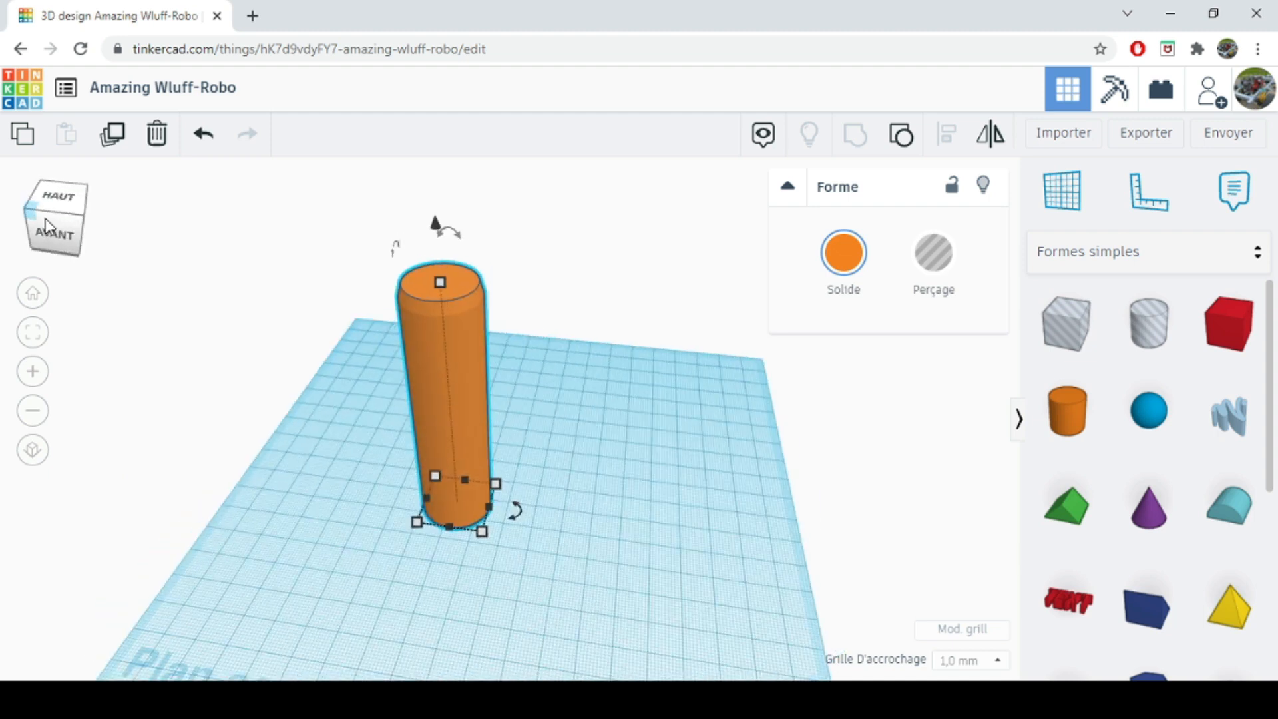
{"action": "left_click", "coordinate": [46, 227]}
{"action": "left_click", "coordinate": [634, 403]}
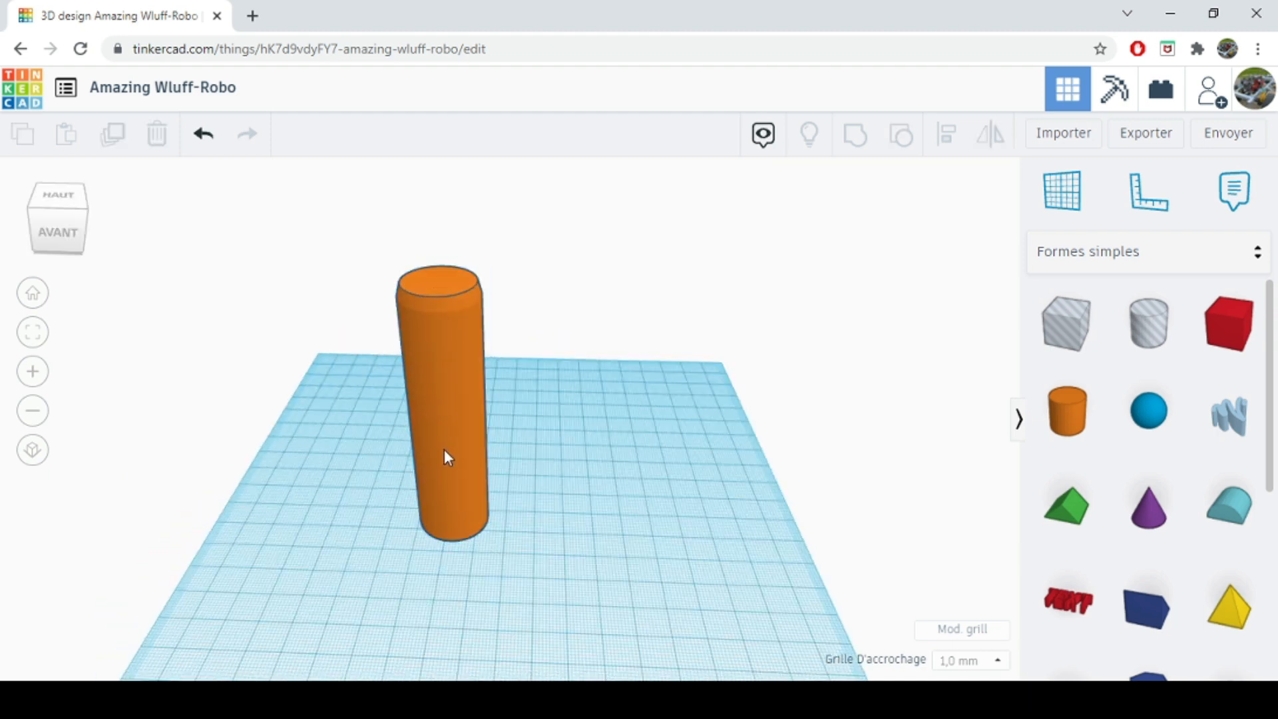
{"action": "left_click_drag", "start_coordinate": [445, 450], "coordinate": [510, 483]}
{"action": "left_click", "coordinate": [35, 413]}
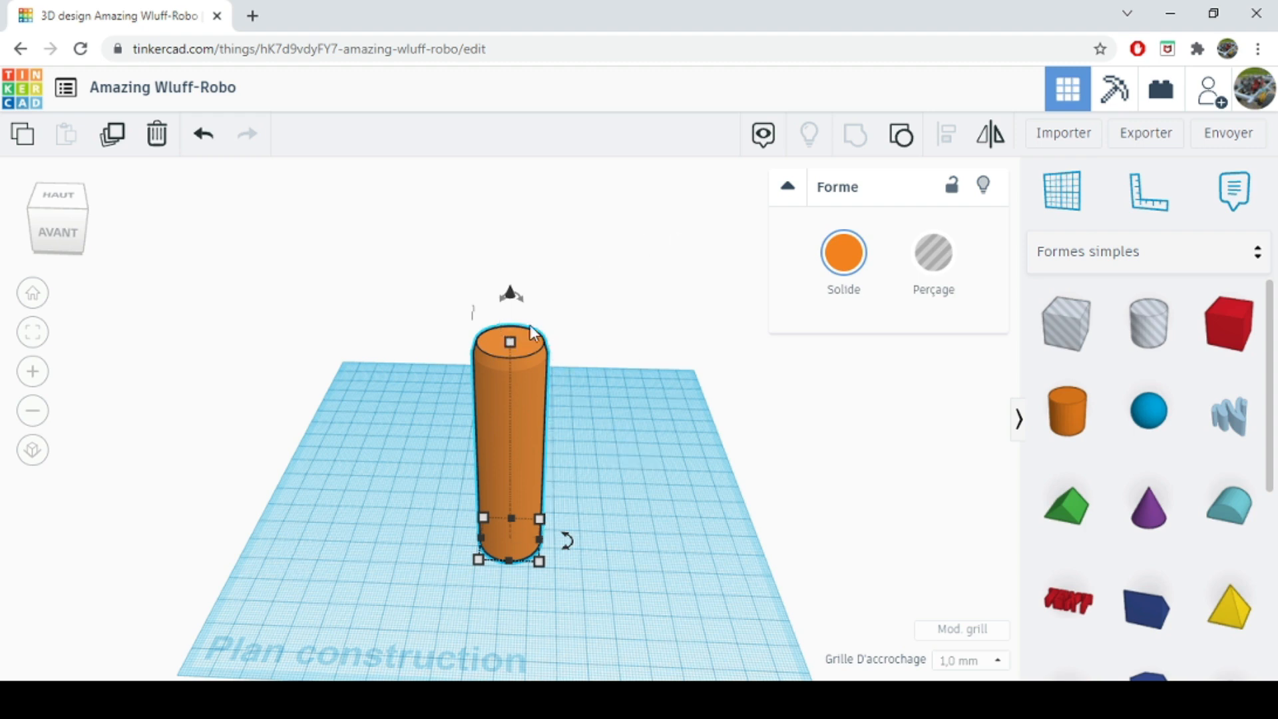
Set a new workplane on the top face of the grouped column
{"action": "left_click", "coordinate": [1069, 202]}
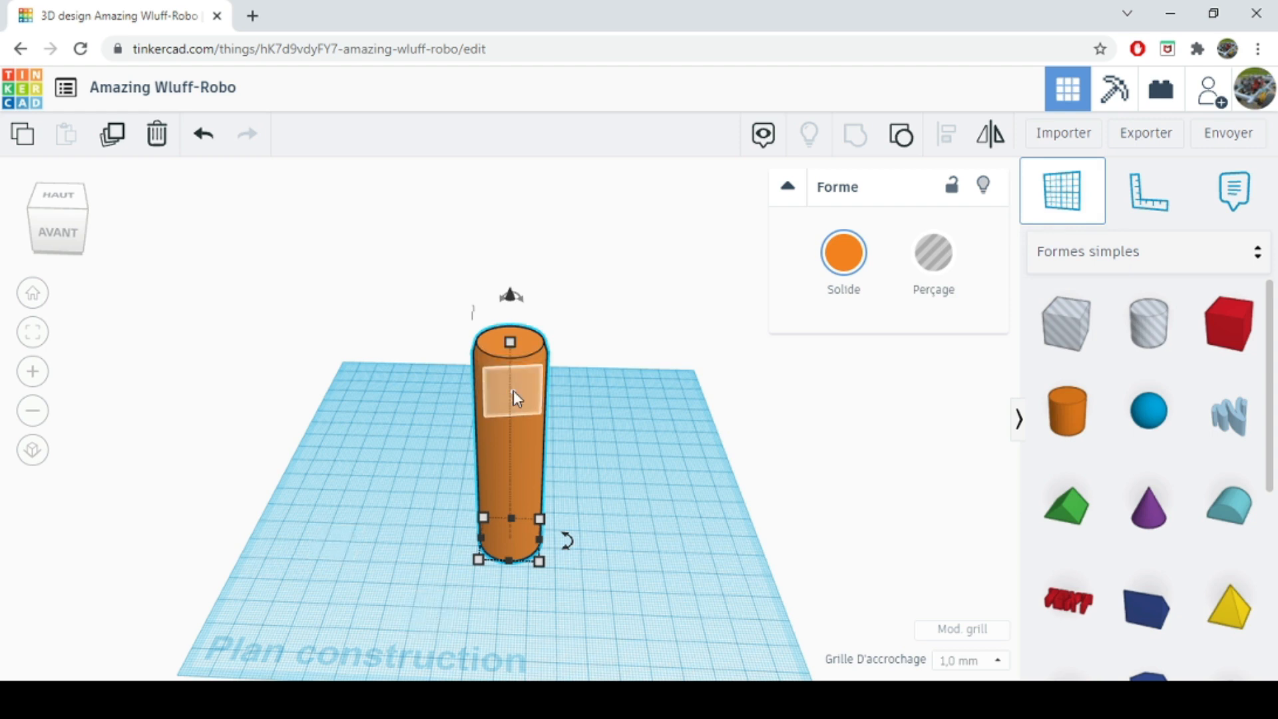
{"action": "left_click", "coordinate": [514, 342]}
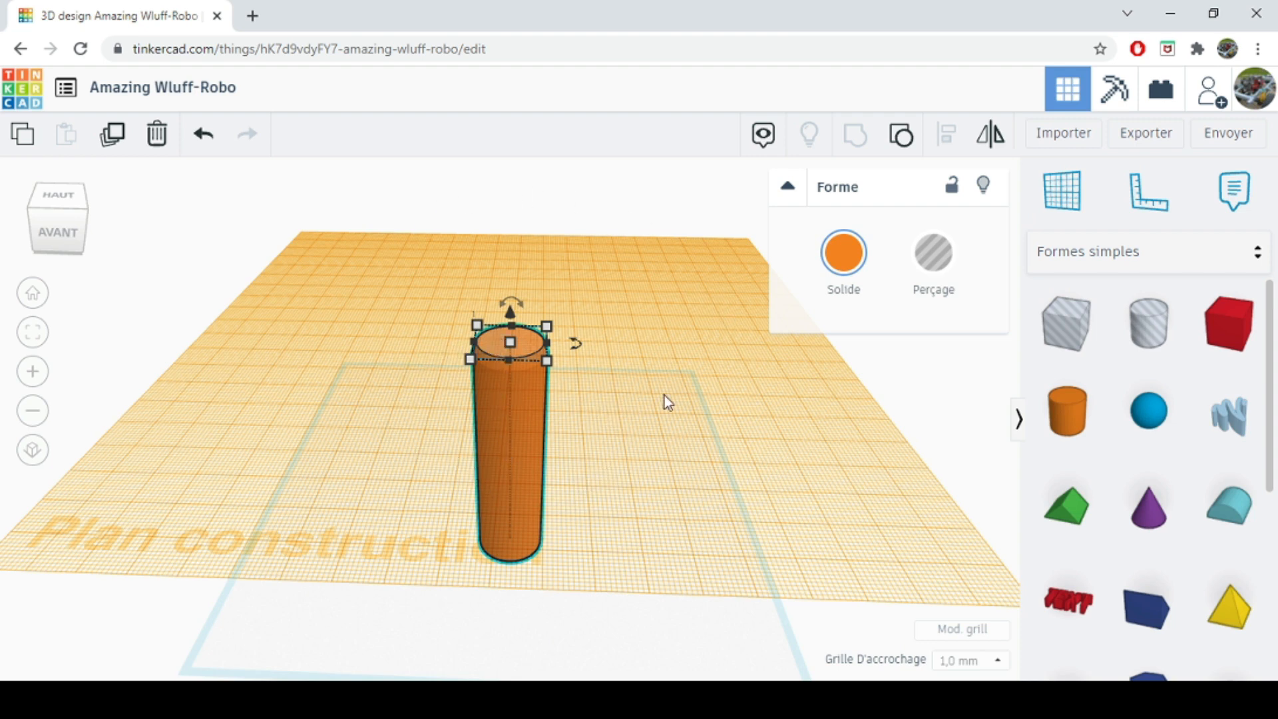
Place a new solid cylinder on the raised workplane behind the column and set its sides to 64
{"action": "left_click", "coordinate": [1064, 429]}
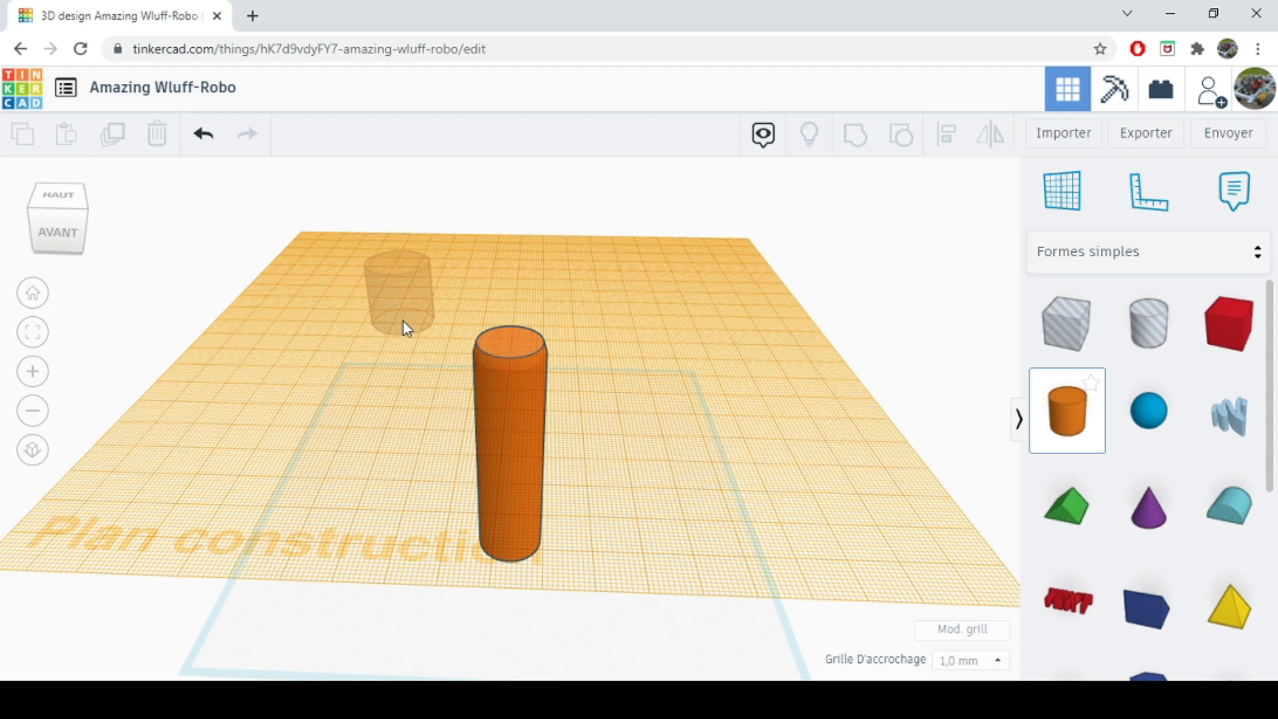
{"action": "left_click", "coordinate": [404, 321]}
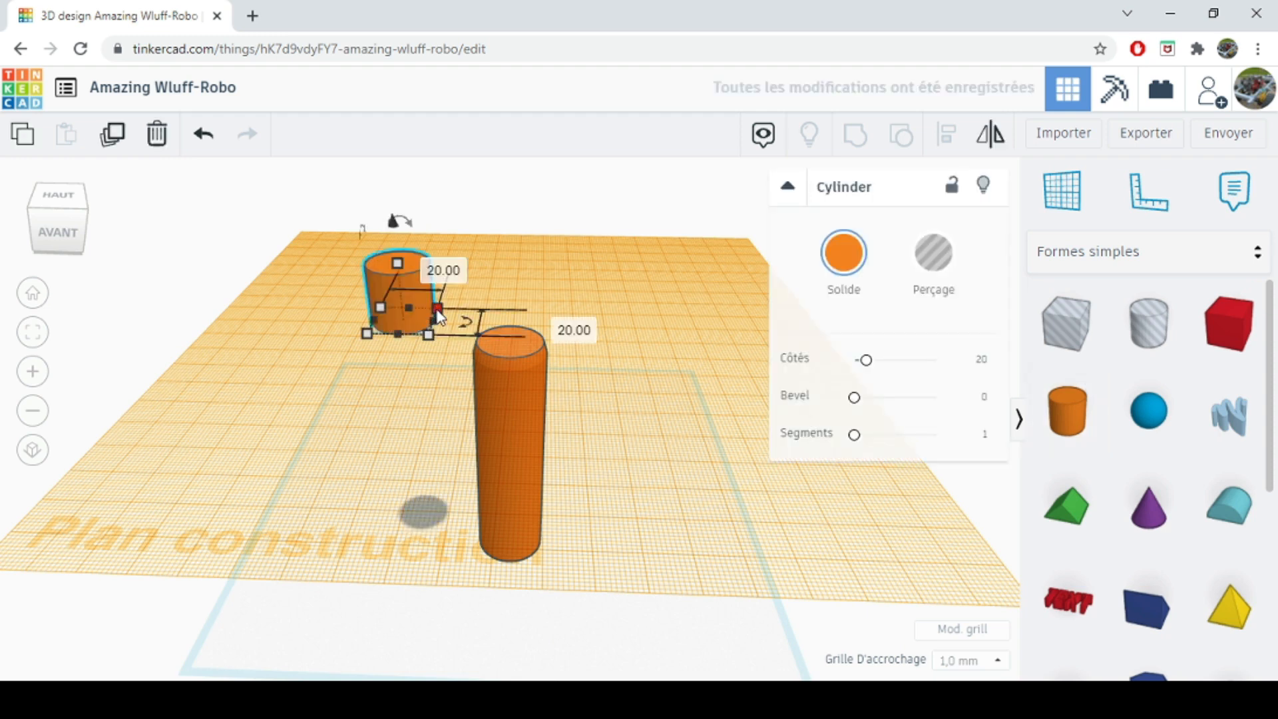
{"action": "left_click_drag", "start_coordinate": [865, 359], "coordinate": [874, 361]}
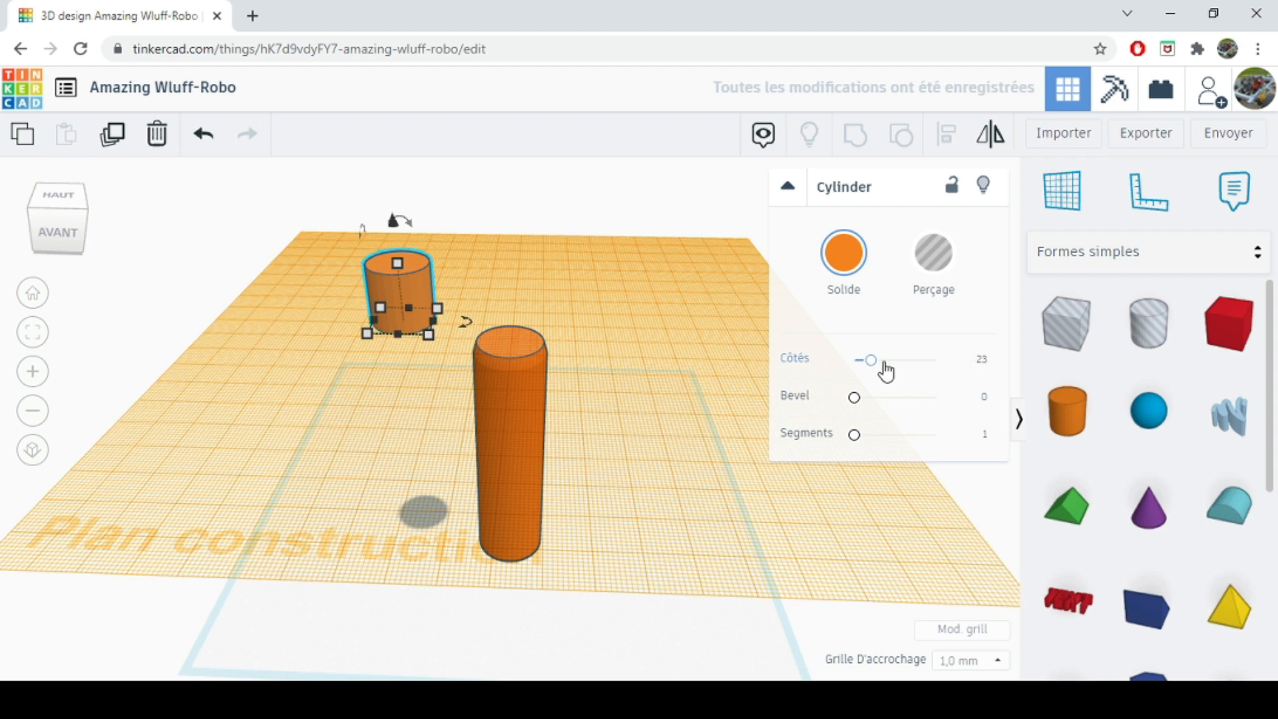
{"action": "left_click_drag", "start_coordinate": [873, 368], "coordinate": [976, 367]}
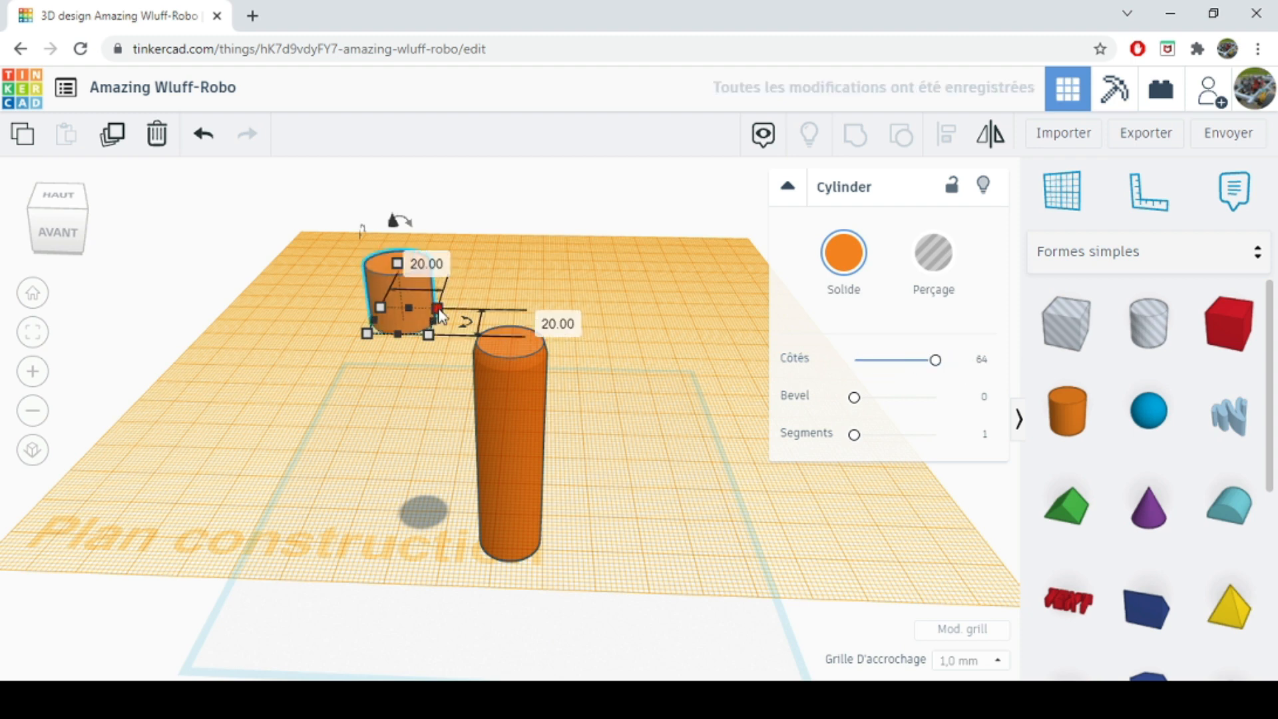
Resize the new cylinder to a 19 by 19 mm base and a height of 33 mm
{"action": "left_click", "coordinate": [556, 322]}
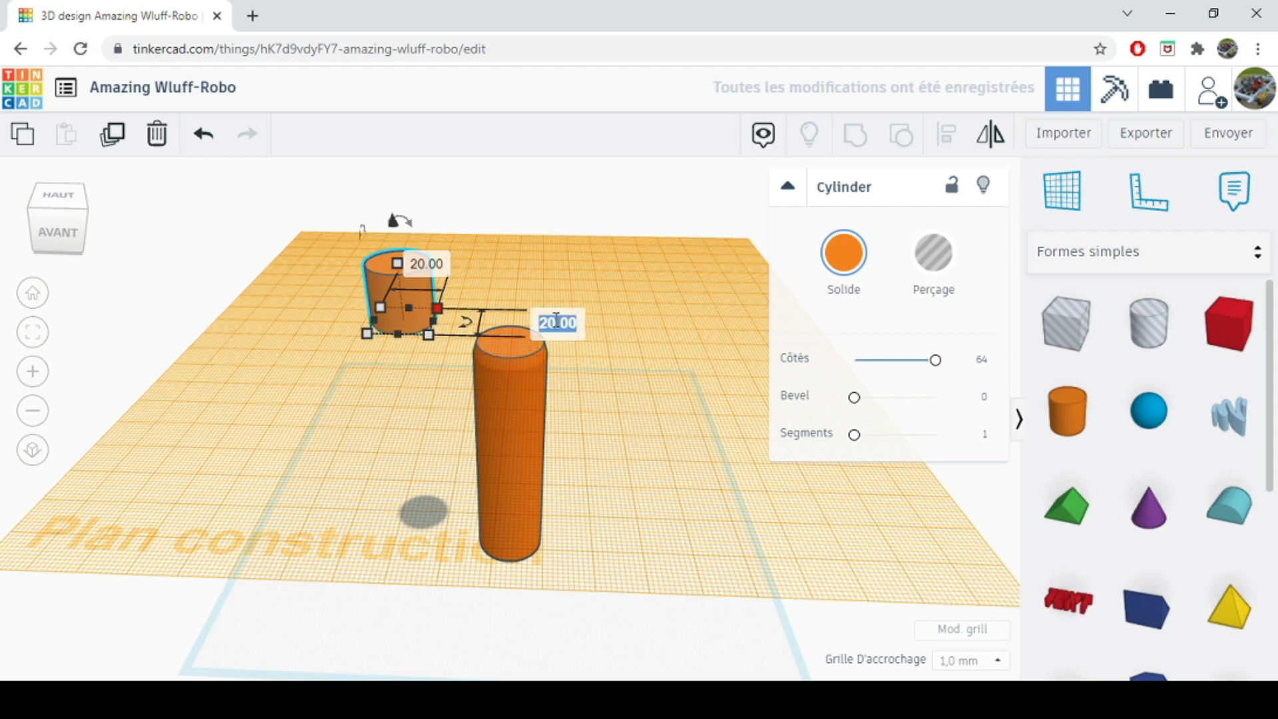
{"action": "type", "text": "19"}
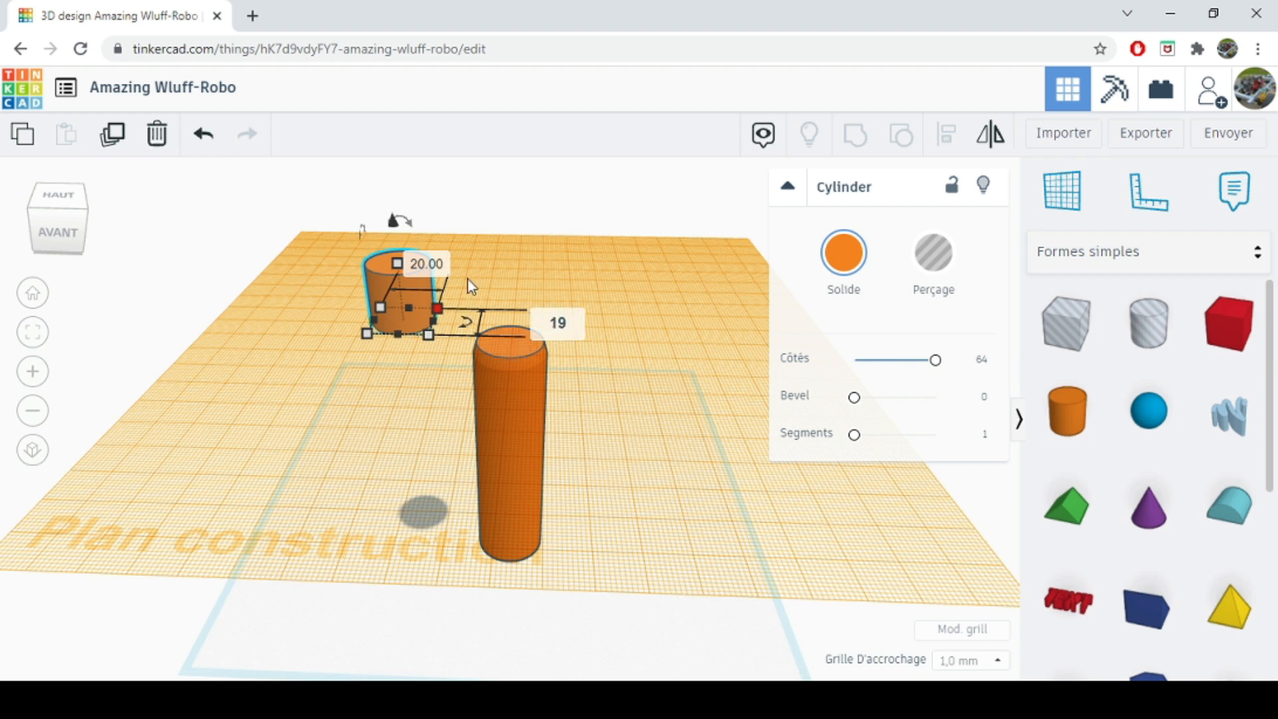
{"action": "key", "text": "Tab"}
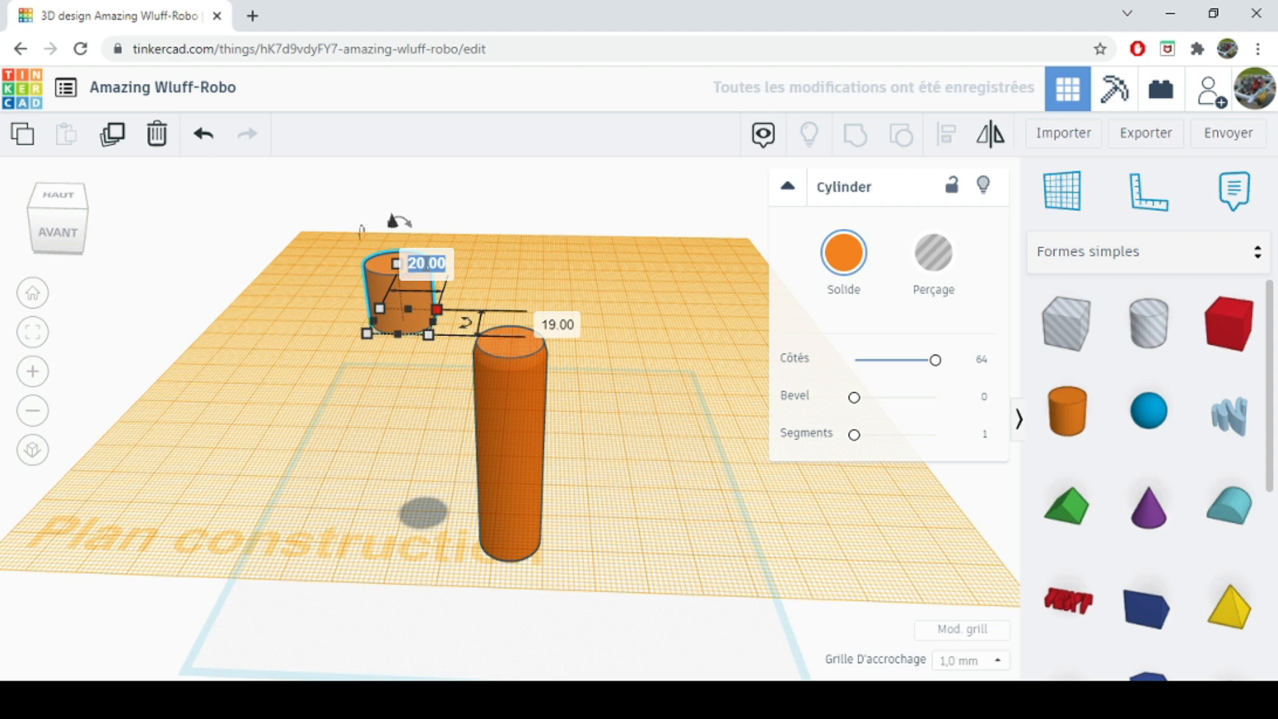
{"action": "type", "text": "19"}
{"action": "key", "text": "Return"}
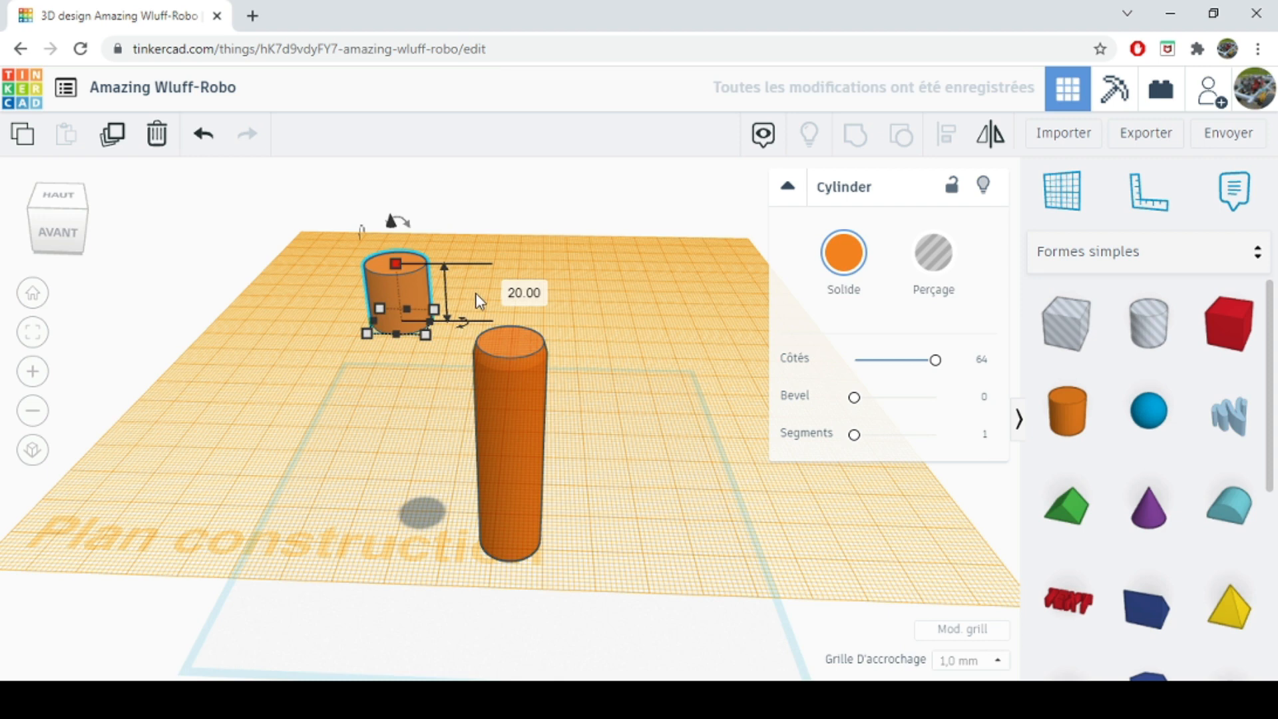
{"action": "left_click", "coordinate": [521, 295]}
{"action": "type", "text": "33"}
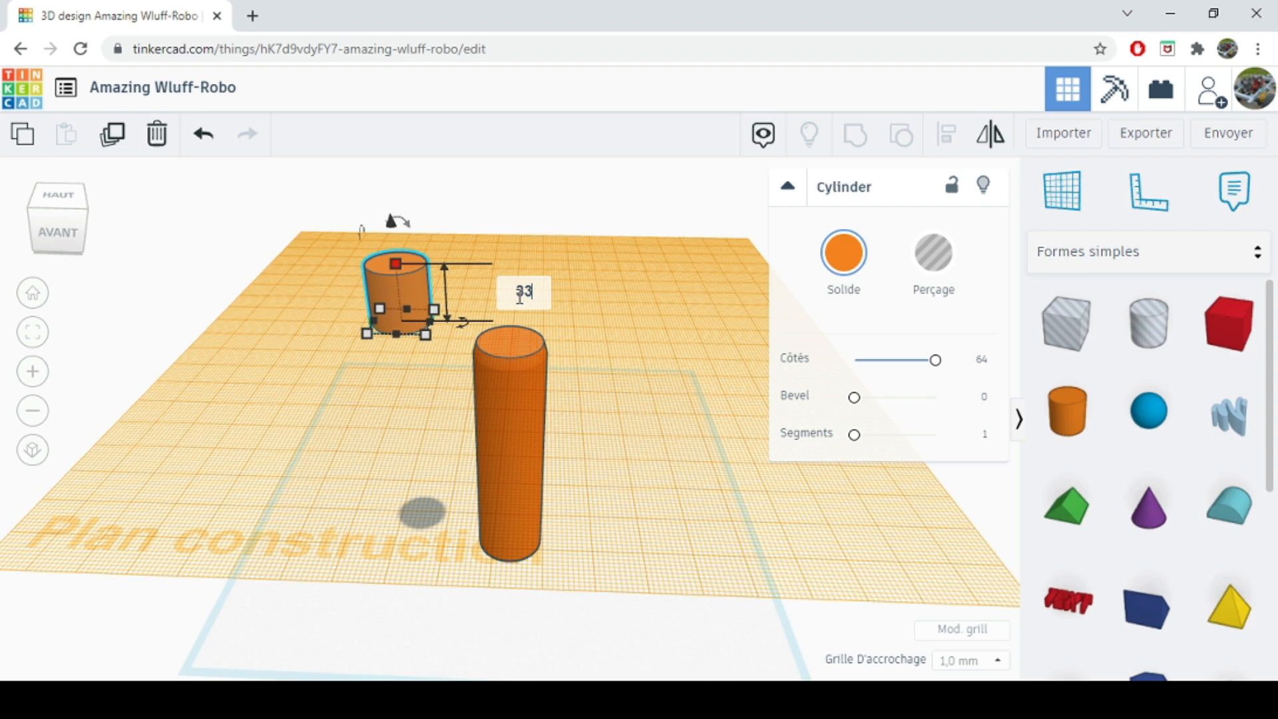
{"action": "key", "text": "Return"}
{"action": "left_click", "coordinate": [638, 297]}
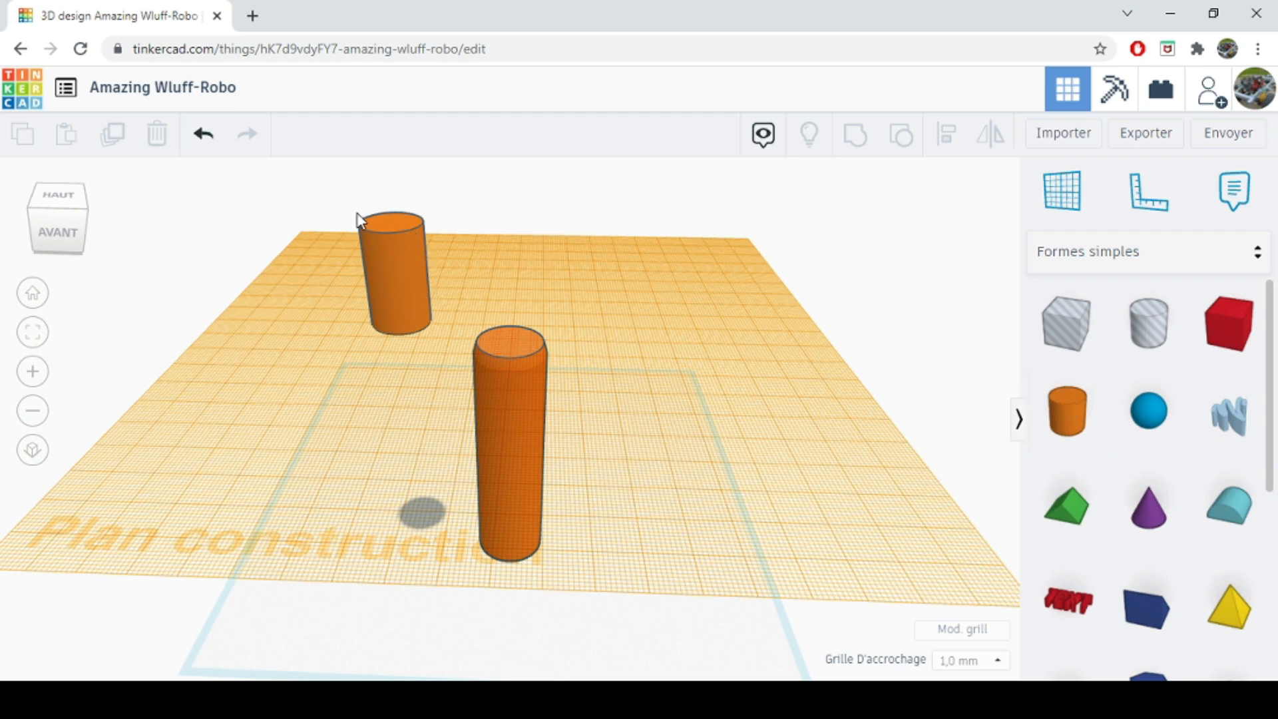
Set the bevel of the 33 mm high cylinder to 1.74
{"action": "left_click", "coordinate": [392, 257]}
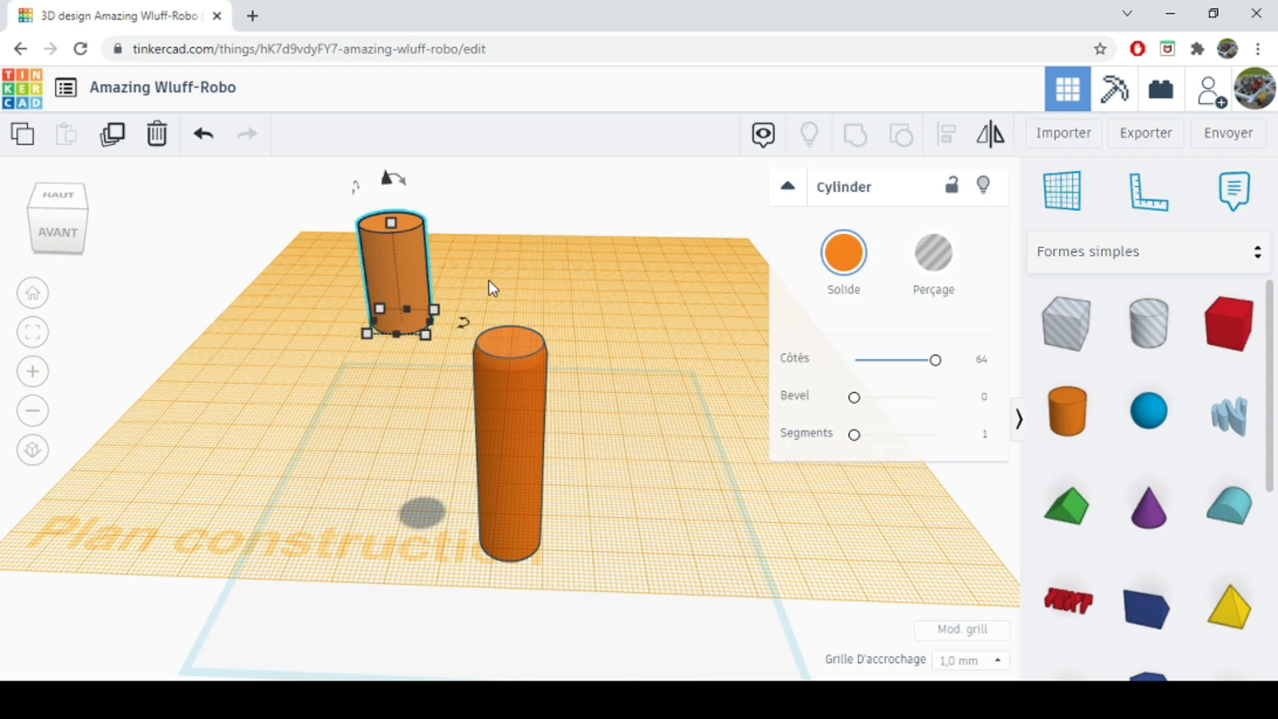
{"action": "left_click_drag", "start_coordinate": [856, 400], "coordinate": [908, 404]}
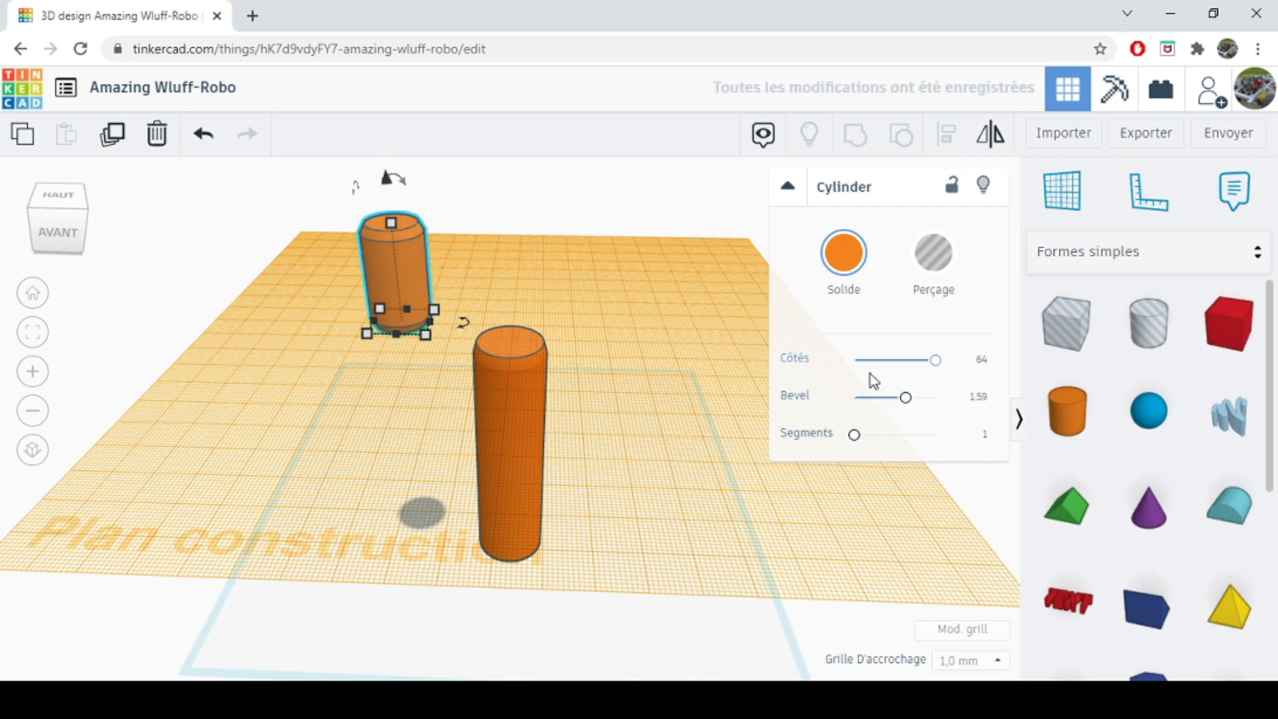
{"action": "left_click", "coordinate": [908, 397]}
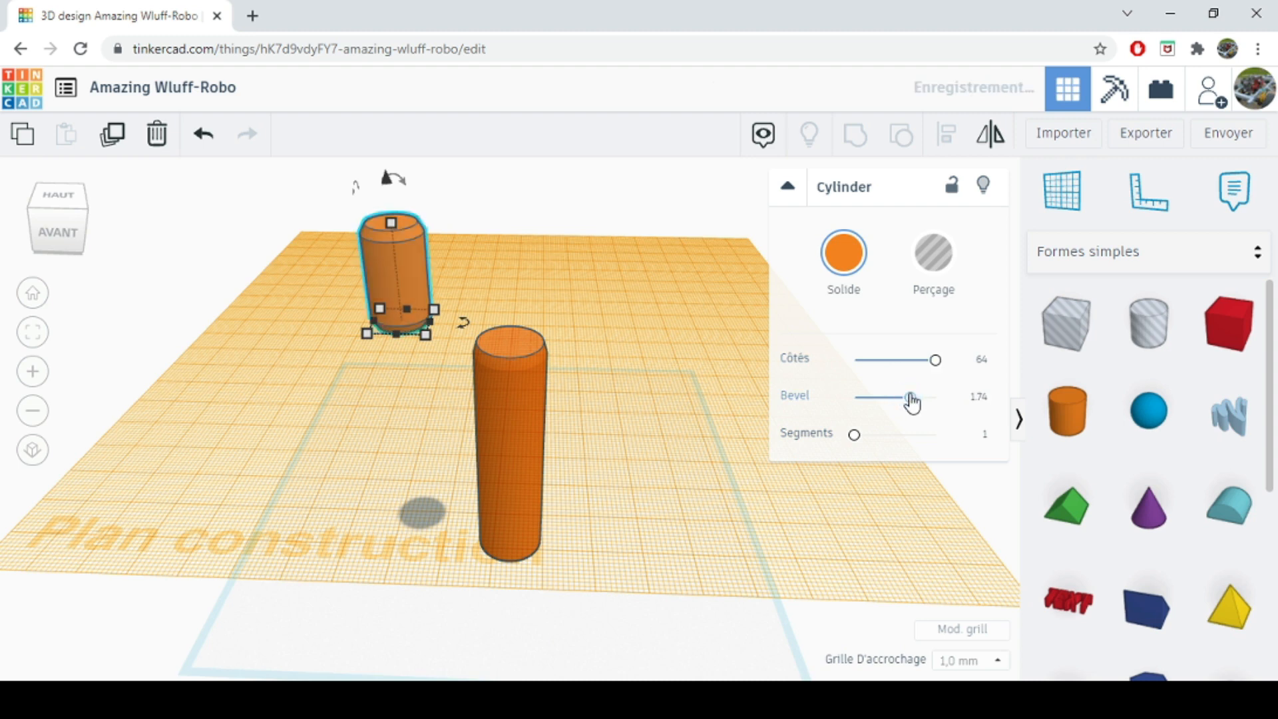
{"action": "left_click", "coordinate": [396, 333]}
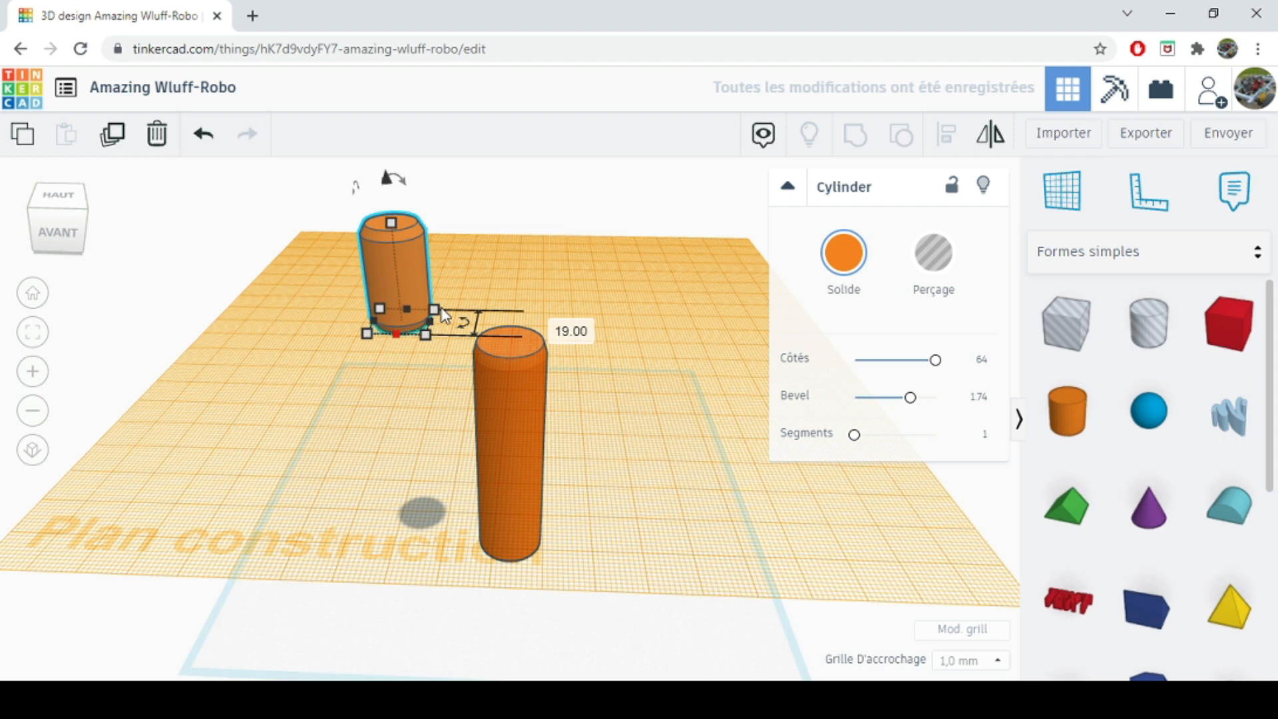
{"action": "left_click", "coordinate": [620, 302]}
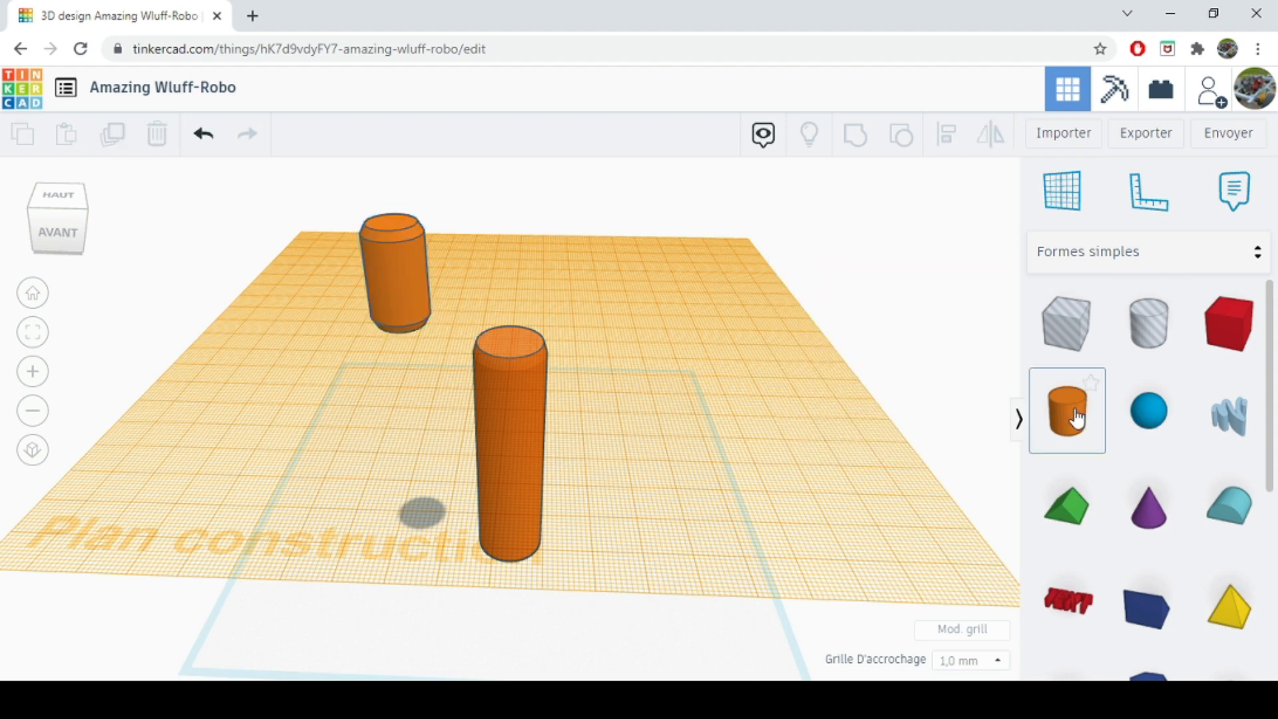
Place a second cylinder on the raised workplane next to the bevelled one and adjust its base size
{"action": "left_click_drag", "start_coordinate": [1077, 418], "coordinate": [310, 288]}
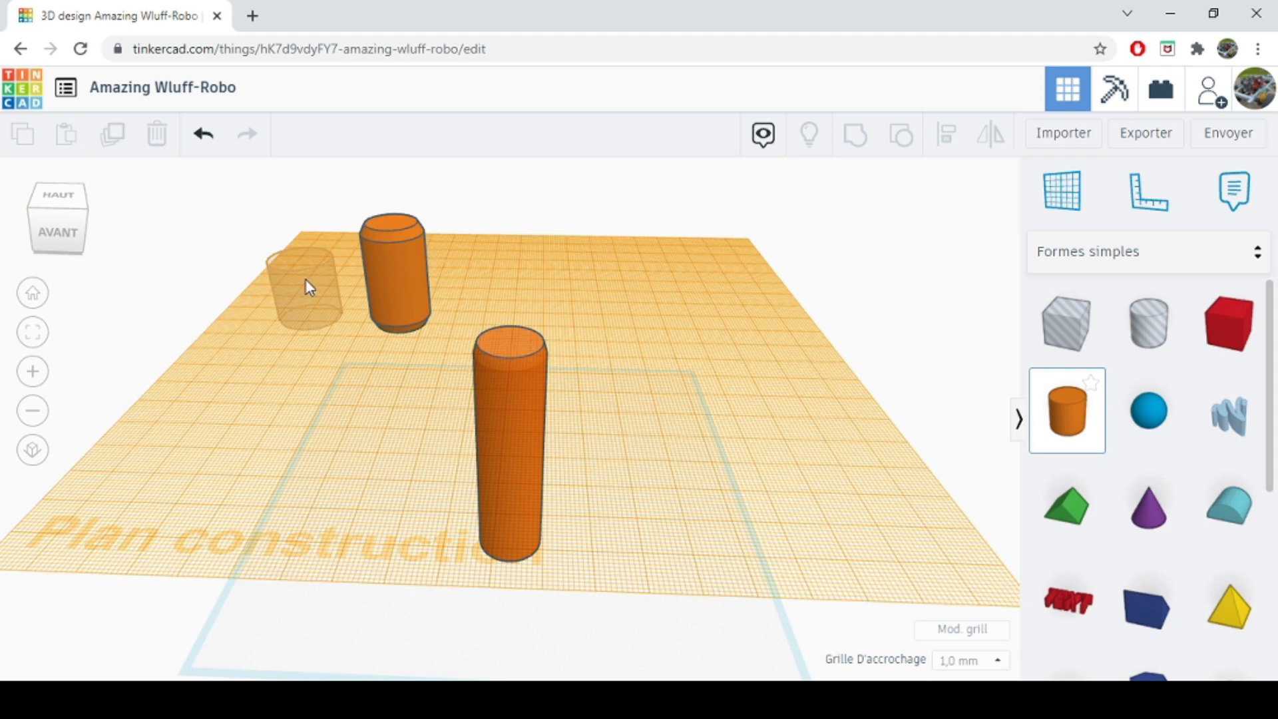
{"action": "left_click_drag", "start_coordinate": [310, 287], "coordinate": [310, 288]}
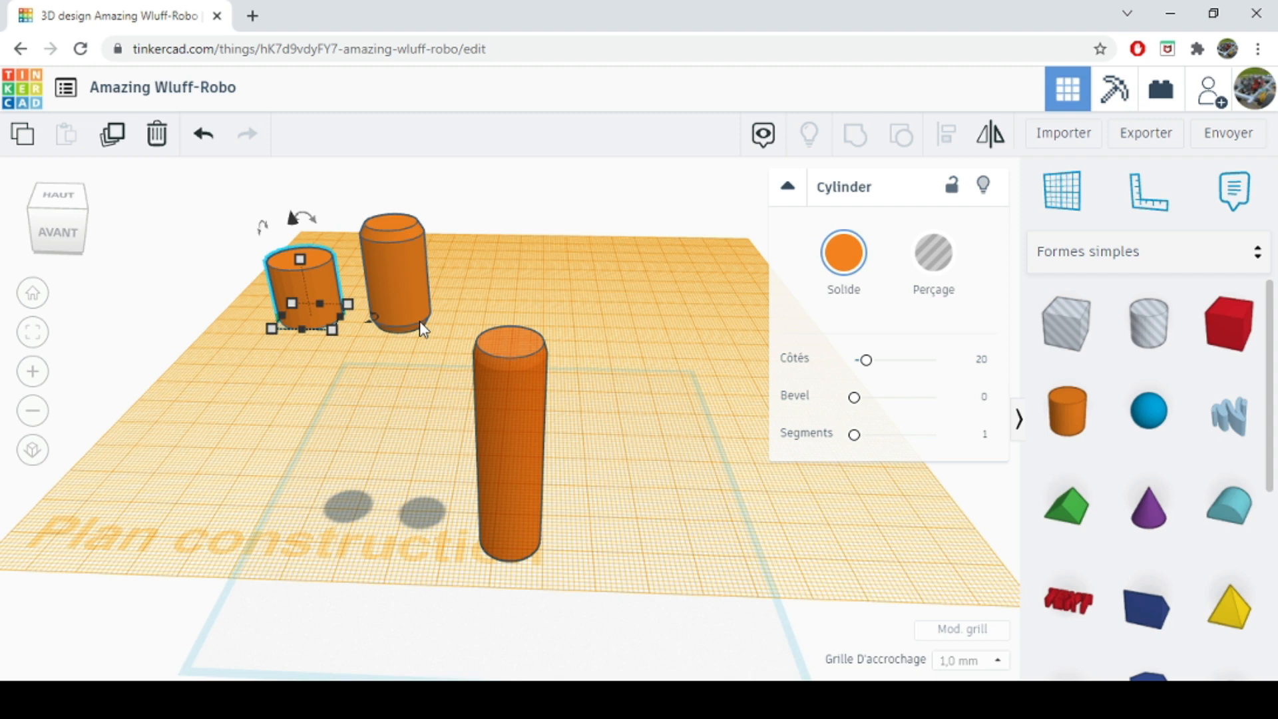
{"action": "left_click", "coordinate": [332, 329]}
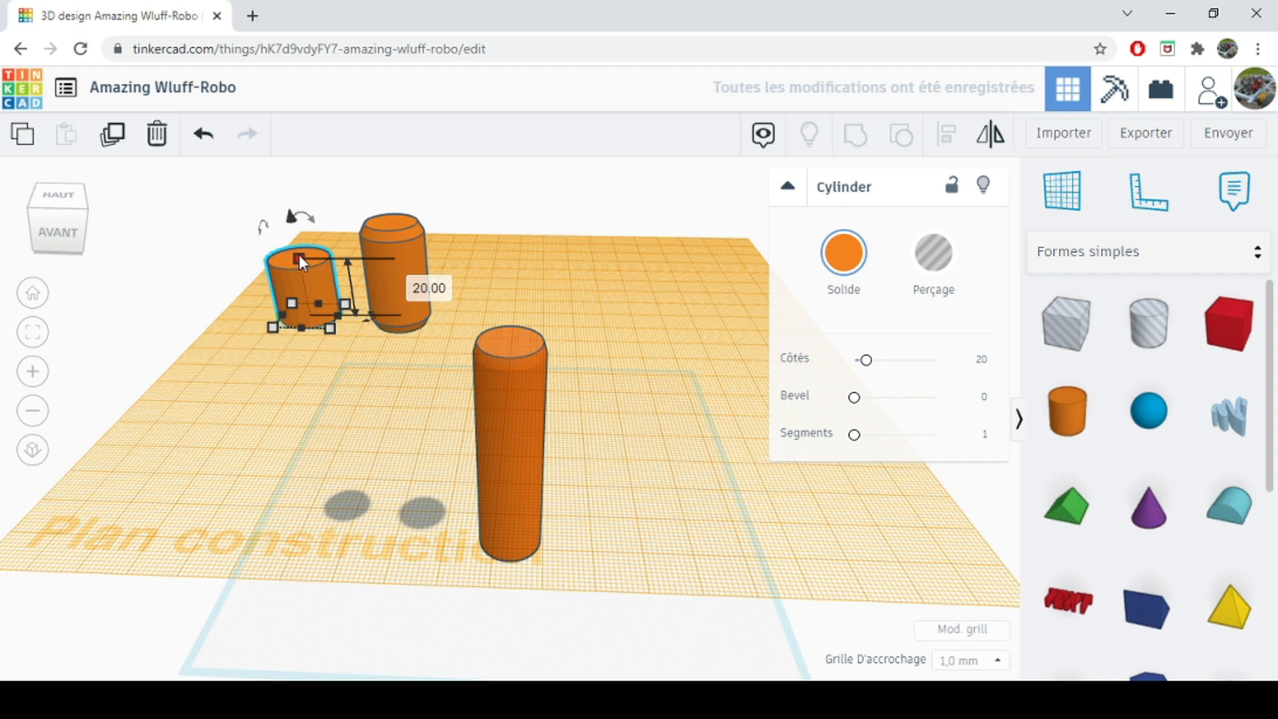
Align the bevelled cylinder and the plain cylinder on their centres, and group them into one shape
{"action": "left_click_drag", "start_coordinate": [245, 222], "coordinate": [522, 324]}
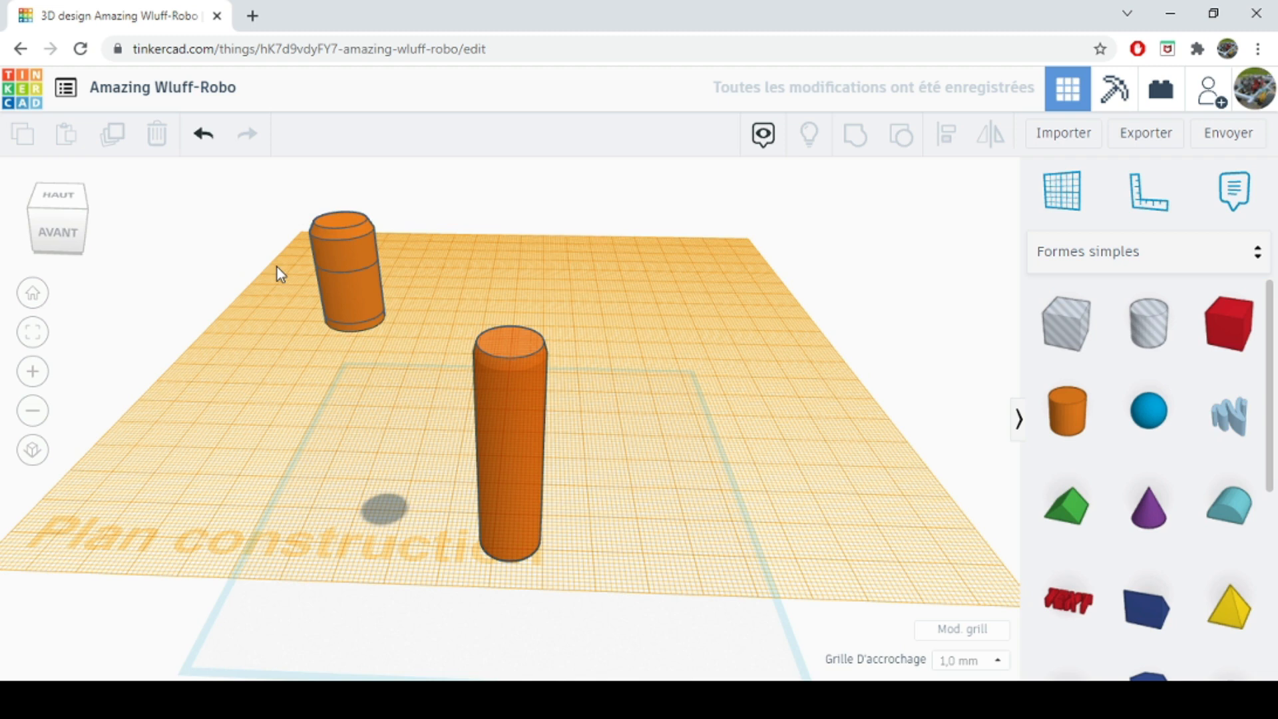
{"action": "left_click_drag", "start_coordinate": [277, 217], "coordinate": [405, 306]}
{"action": "left_click_drag", "start_coordinate": [405, 306], "coordinate": [405, 307]}
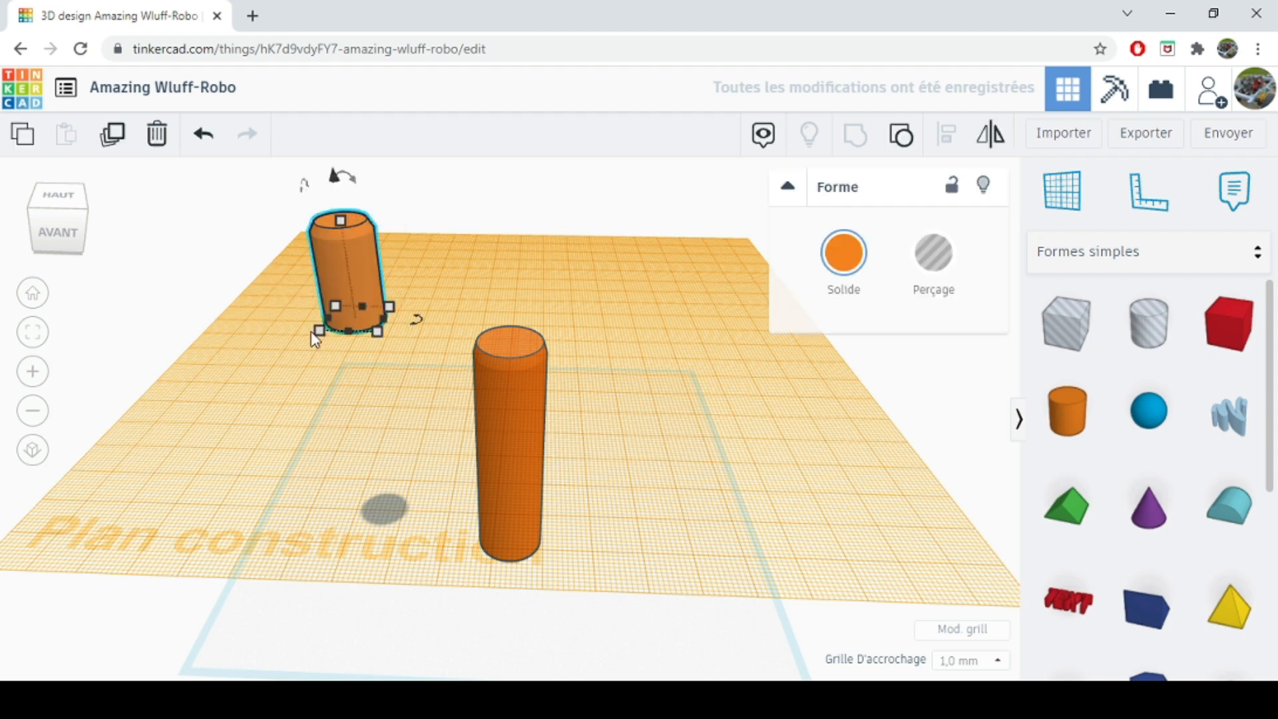
Align the small grouped cylinder with the tall column on their horizontal centres and group both into one shape
{"action": "left_click", "coordinate": [280, 273]}
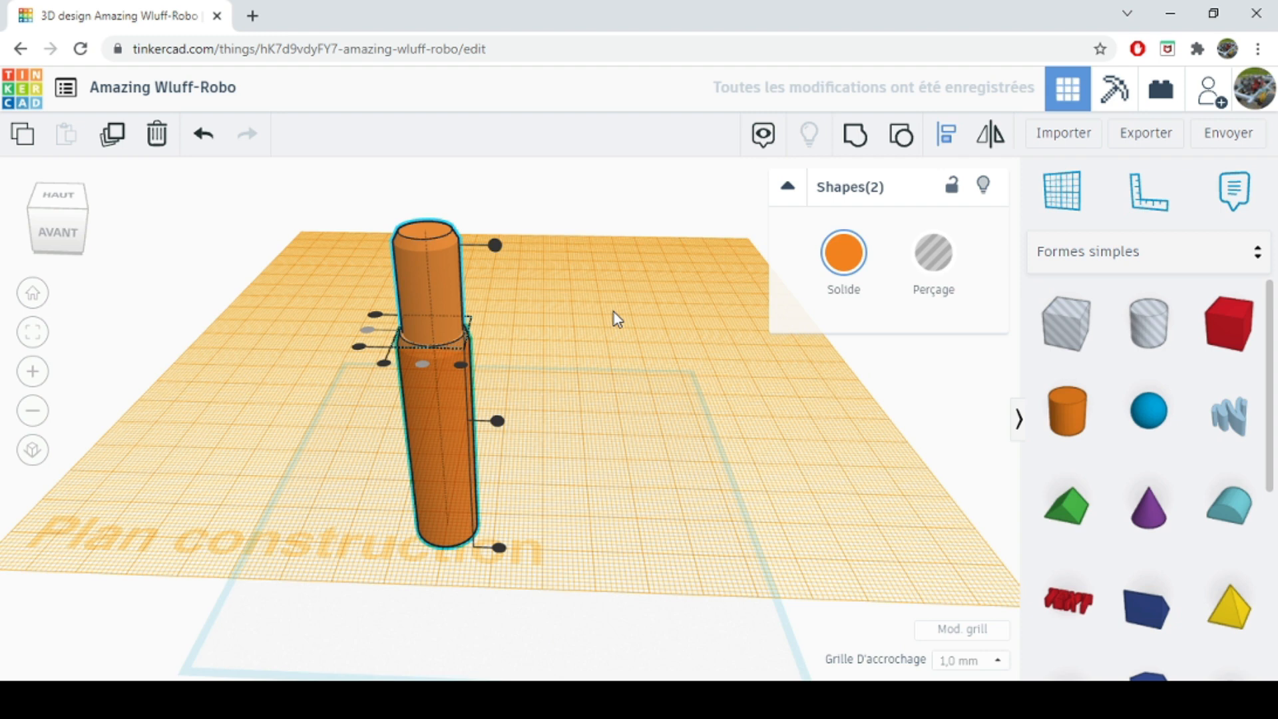
{"action": "left_click", "coordinate": [428, 291]}
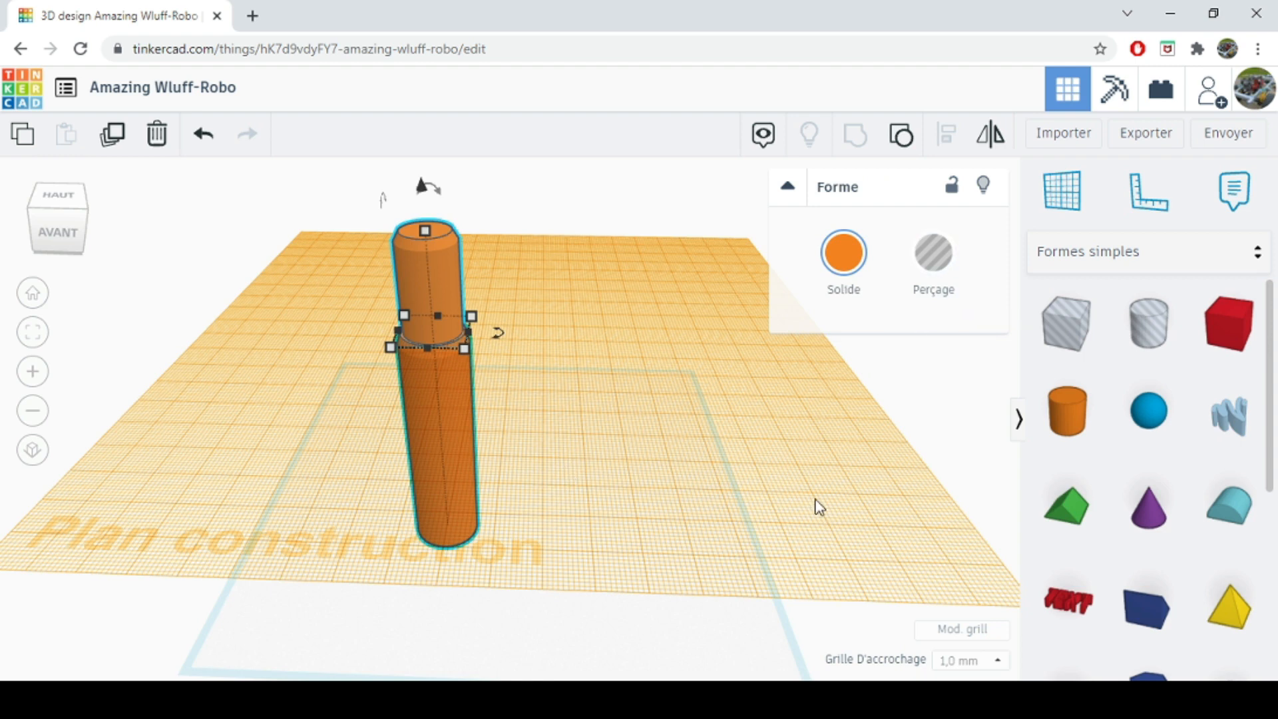
Return to the original base workplane and move the grouped column about 24.5 mm sideways and 30.4 mm toward the front
{"action": "left_click", "coordinate": [1067, 220]}
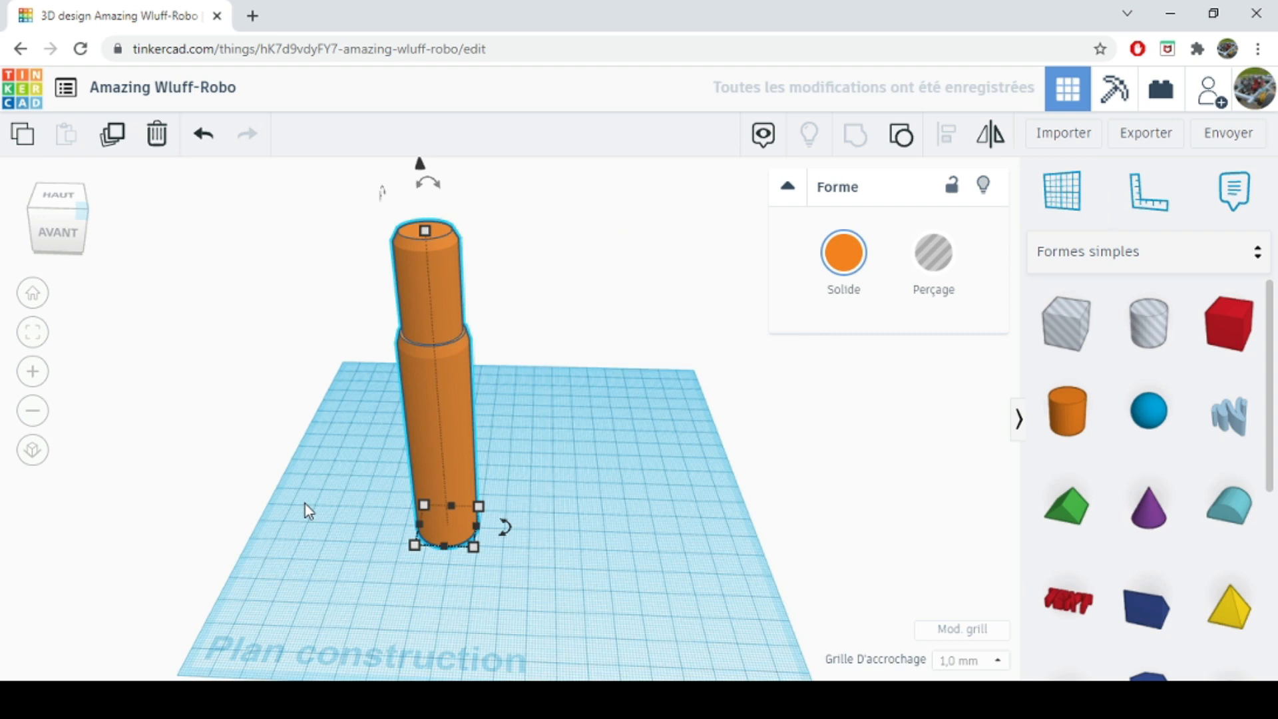
{"action": "left_click_drag", "start_coordinate": [431, 476], "coordinate": [504, 485]}
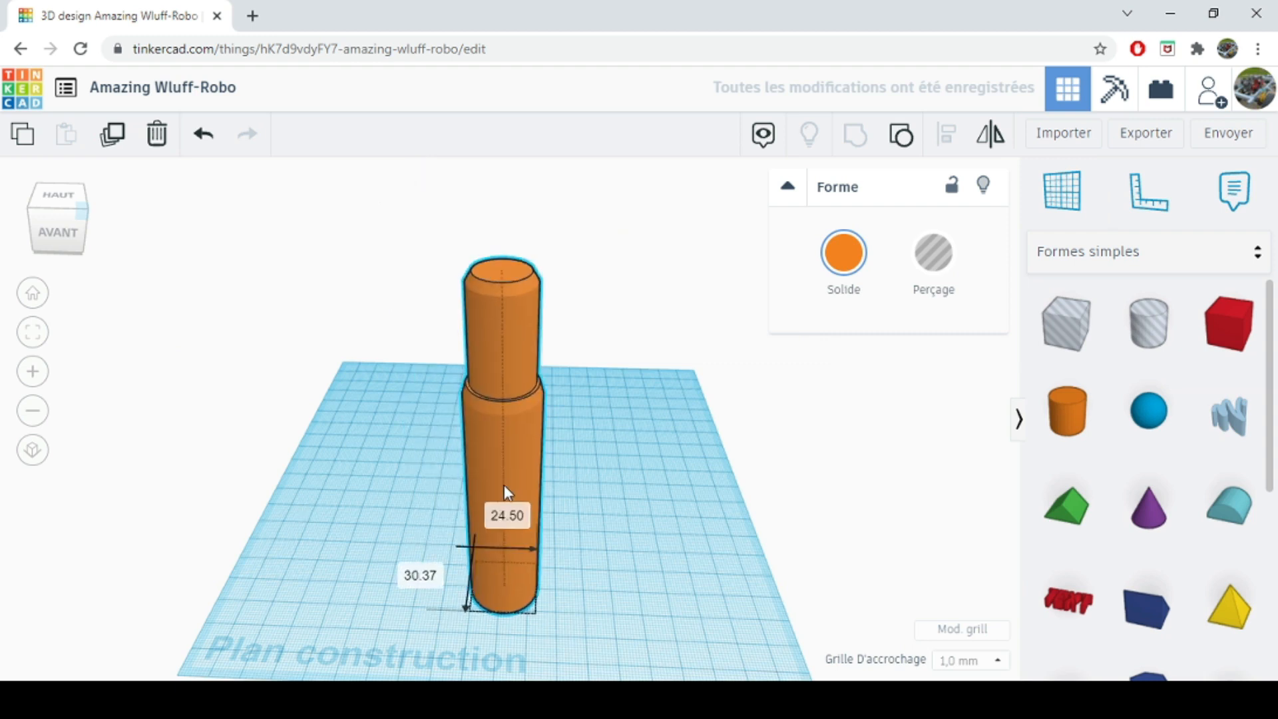
{"action": "left_click", "coordinate": [32, 410]}
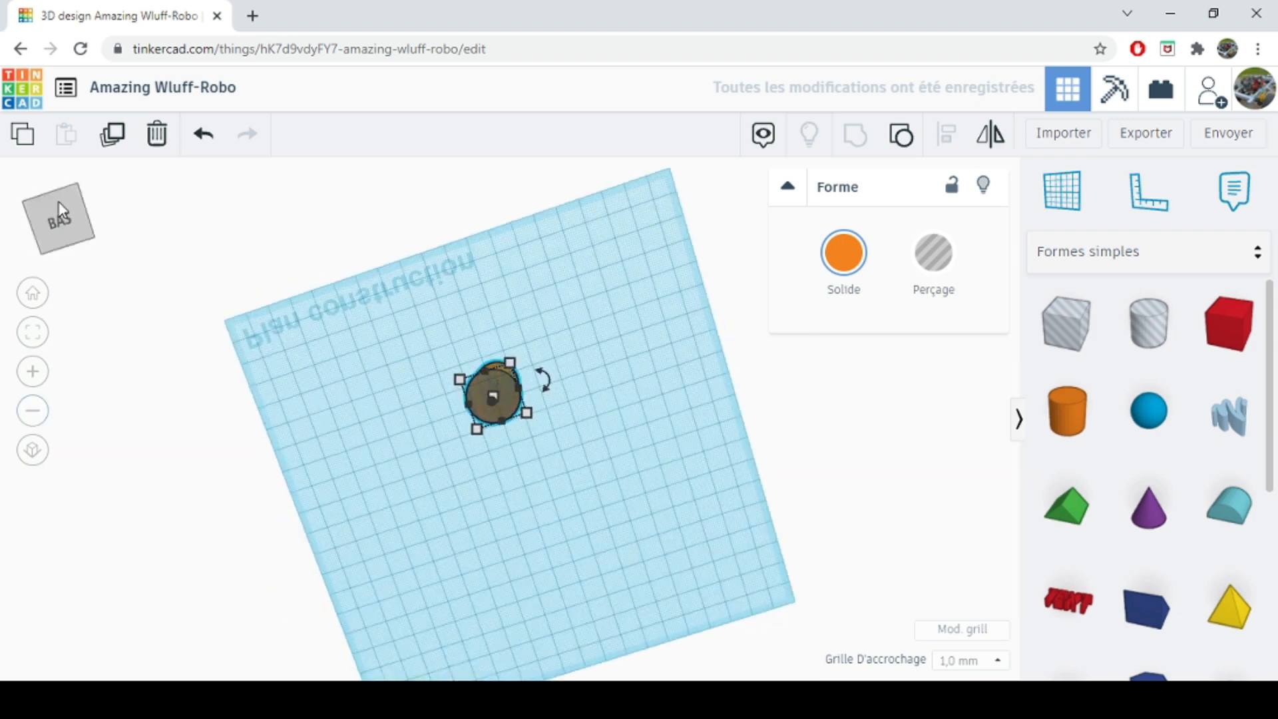
{"action": "left_click_drag", "start_coordinate": [58, 202], "coordinate": [56, 229]}
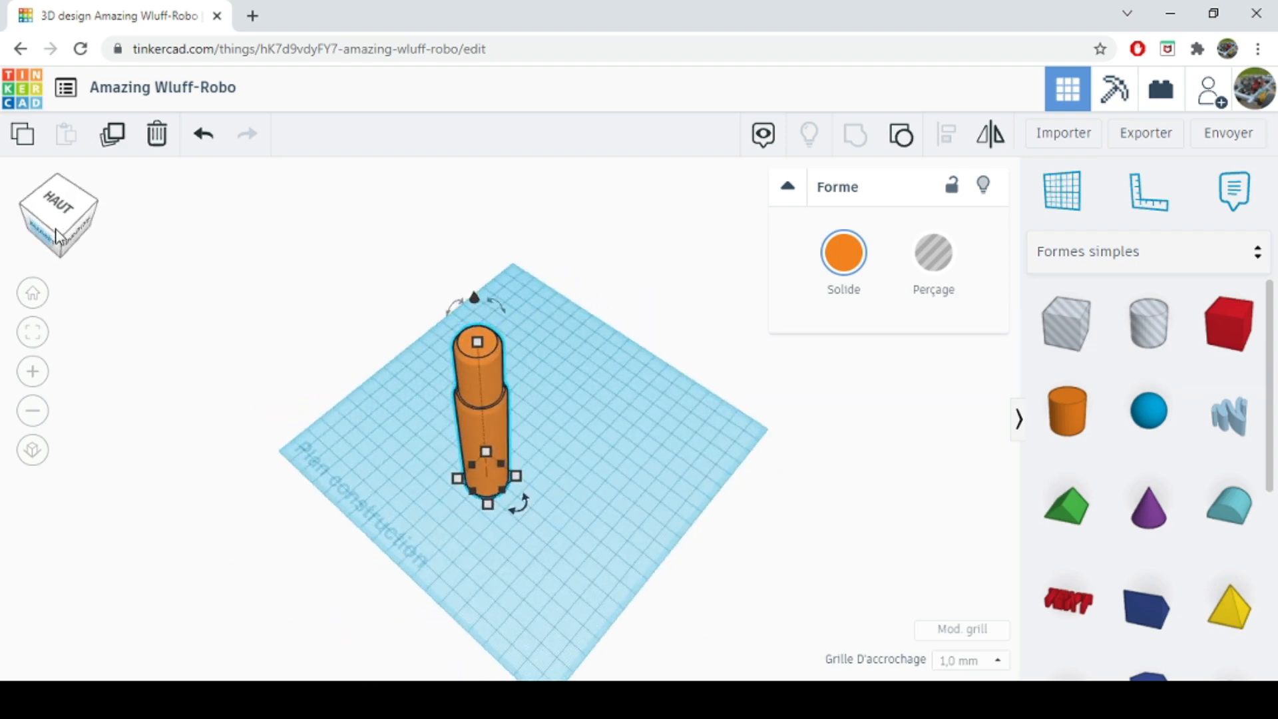
{"action": "mouse_move", "coordinate": [56, 237]}
{"action": "left_mouse_down"}
{"action": "mouse_move", "coordinate": [105, 231]}
{"action": "mouse_move", "coordinate": [66, 230]}
{"action": "left_mouse_up"}
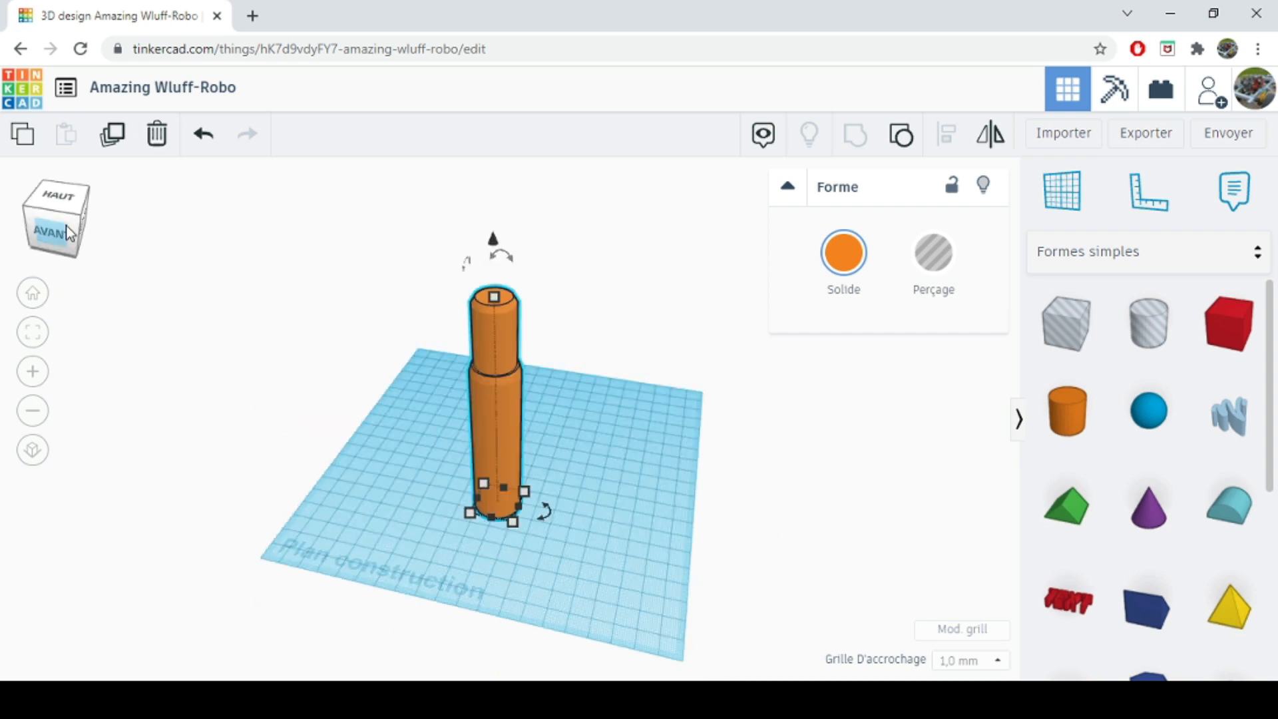
{"action": "left_click", "coordinate": [601, 480]}
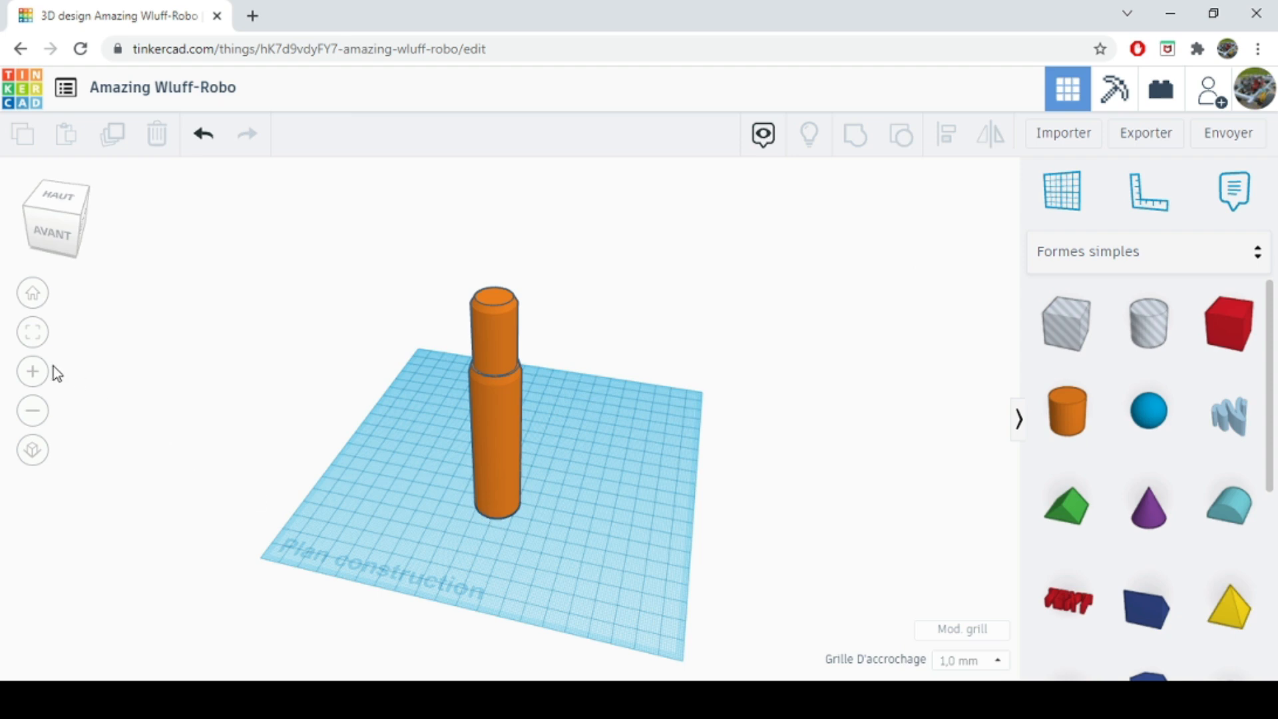
Place a torus from the basic shapes on the base workplane beside the column
{"action": "left_click", "coordinate": [33, 371]}
{"action": "left_click", "coordinate": [32, 371]}
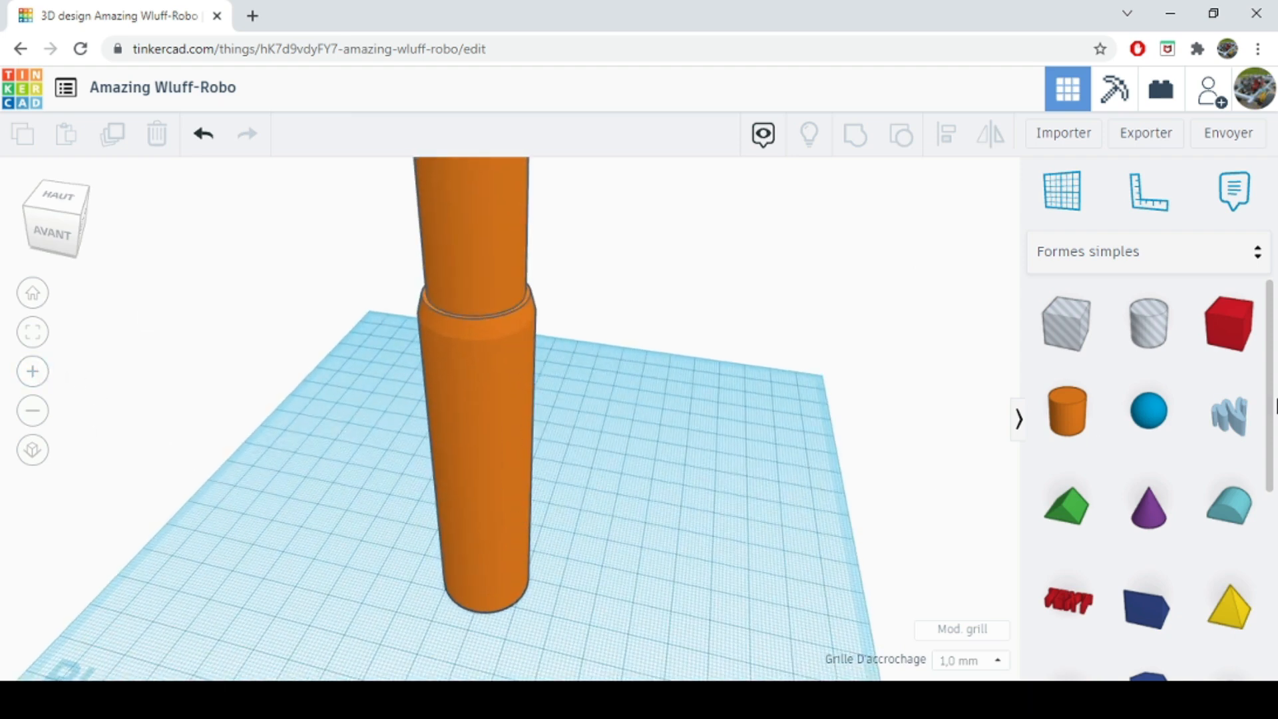
{"action": "left_click_drag", "start_coordinate": [1273, 416], "coordinate": [1273, 538]}
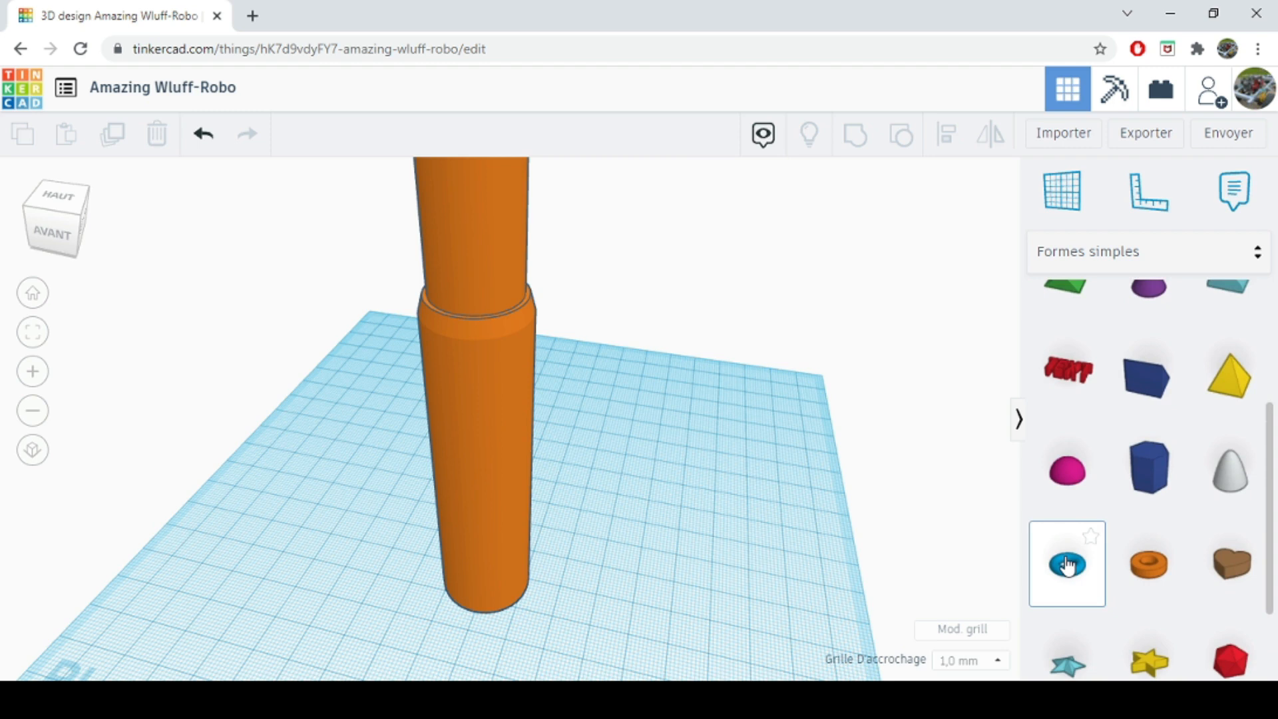
{"action": "left_click_drag", "start_coordinate": [1067, 565], "coordinate": [626, 566]}
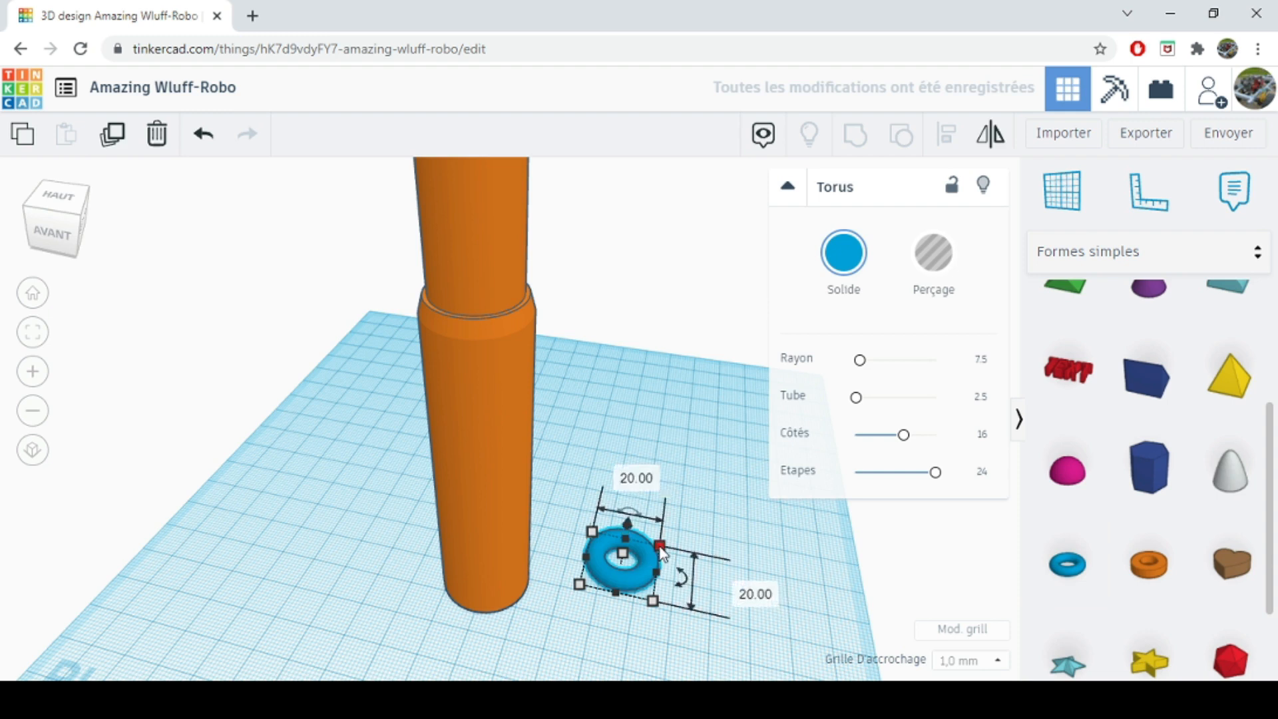
Set the torus's width and length to 25 mm each
{"action": "mouse_move", "coordinate": [648, 520]}
{"action": "left_click", "coordinate": [634, 478]}
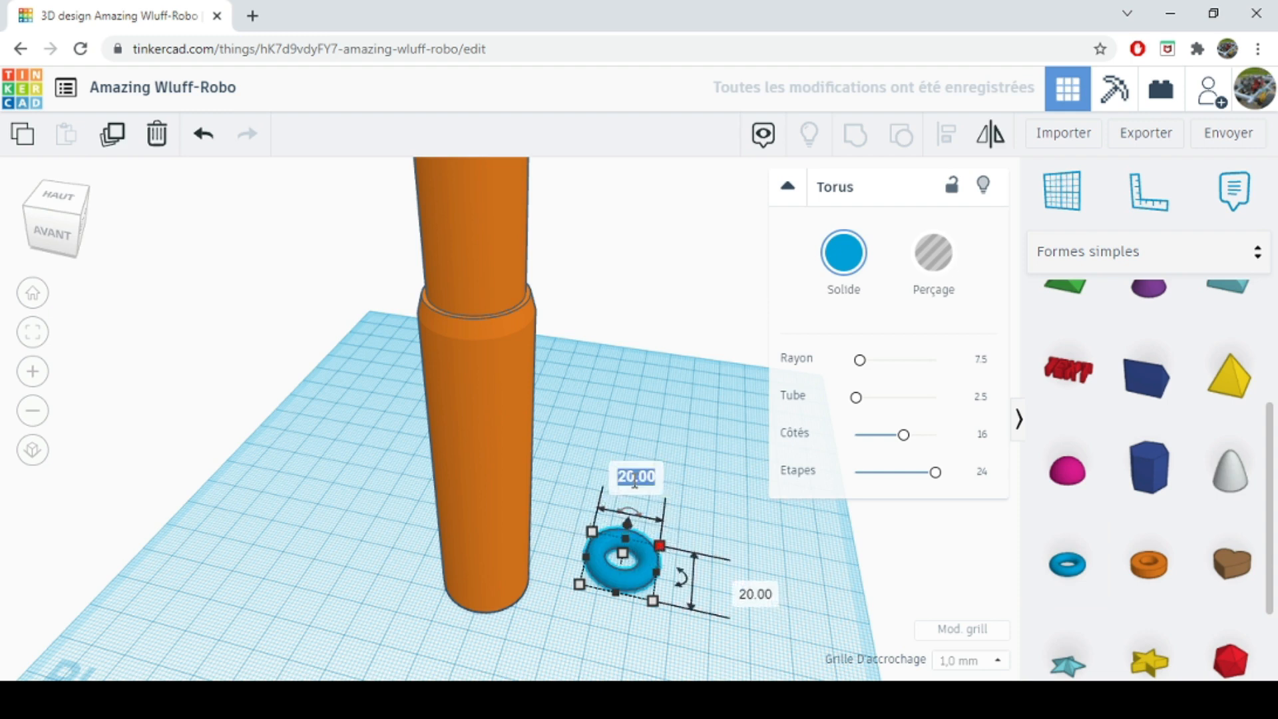
{"action": "type", "text": "25"}
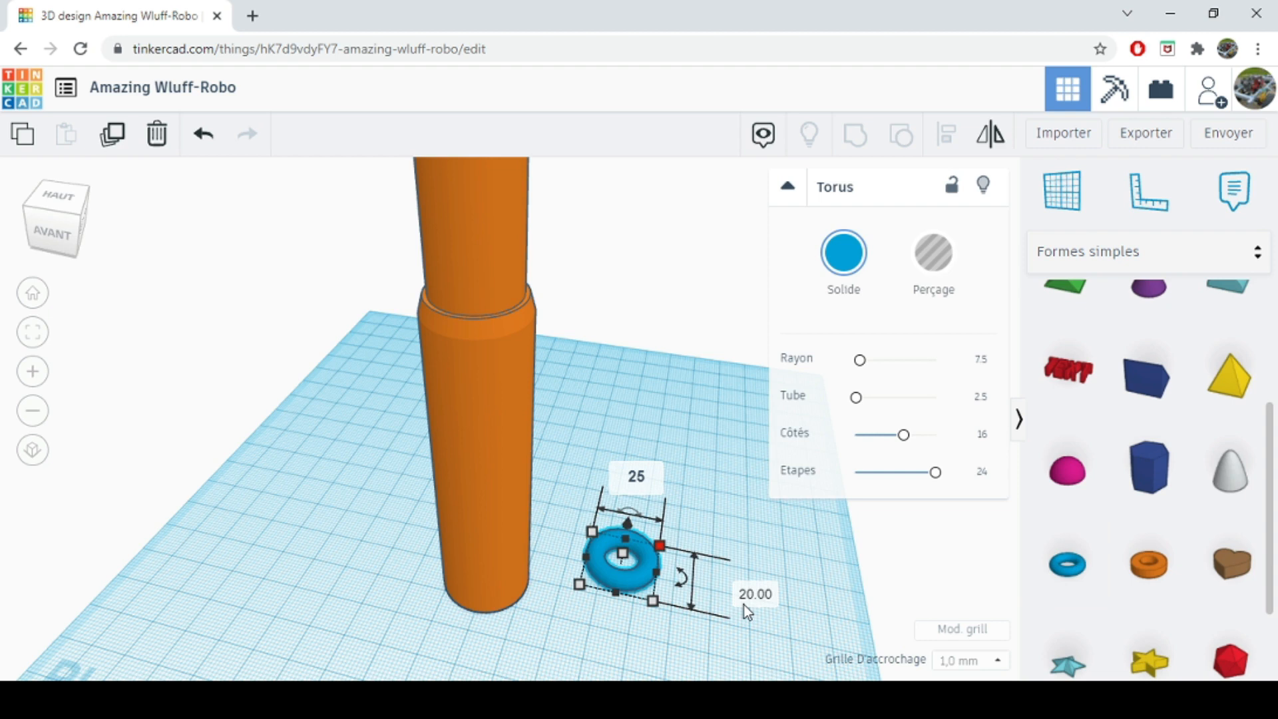
{"action": "left_click", "coordinate": [755, 595]}
{"action": "type", "text": "25"}
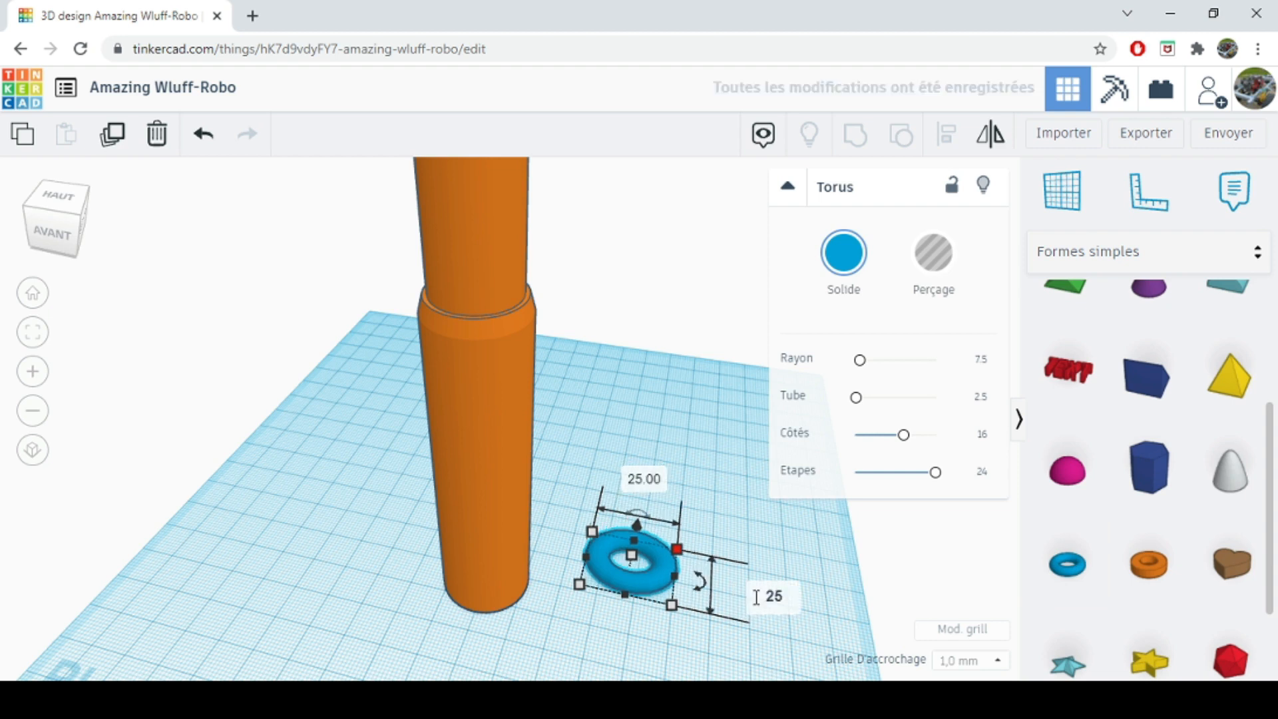
{"action": "key", "text": "Return"}
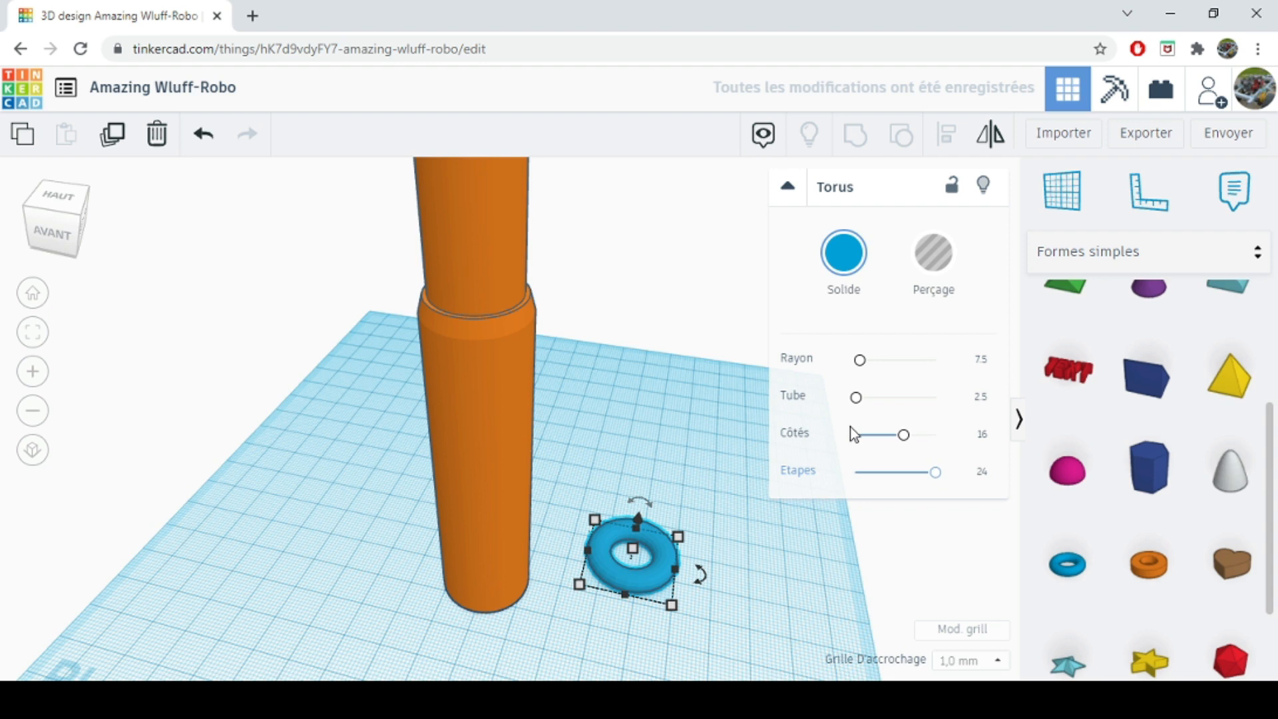
Adjust the torus's number of sides to about 13 and its steps to 24
{"action": "left_click_drag", "start_coordinate": [906, 442], "coordinate": [892, 442]}
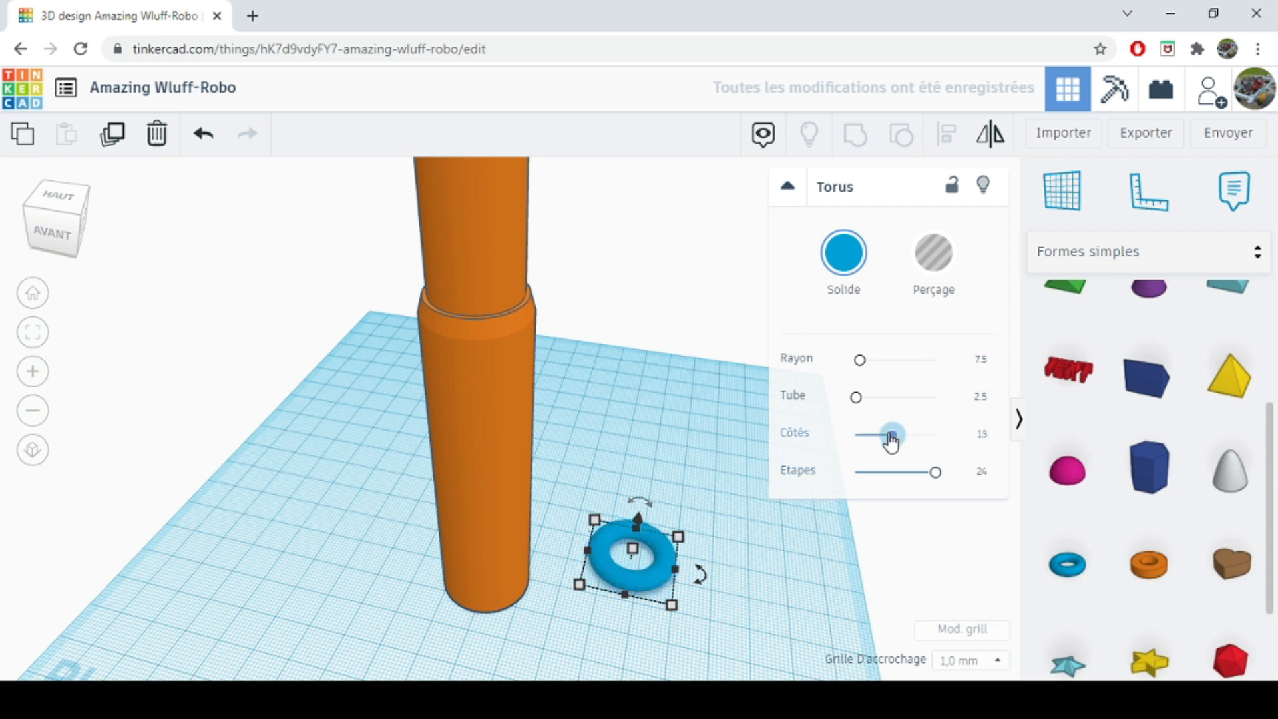
{"action": "left_click_drag", "start_coordinate": [892, 441], "coordinate": [930, 473]}
{"action": "left_click_drag", "start_coordinate": [932, 473], "coordinate": [935, 473]}
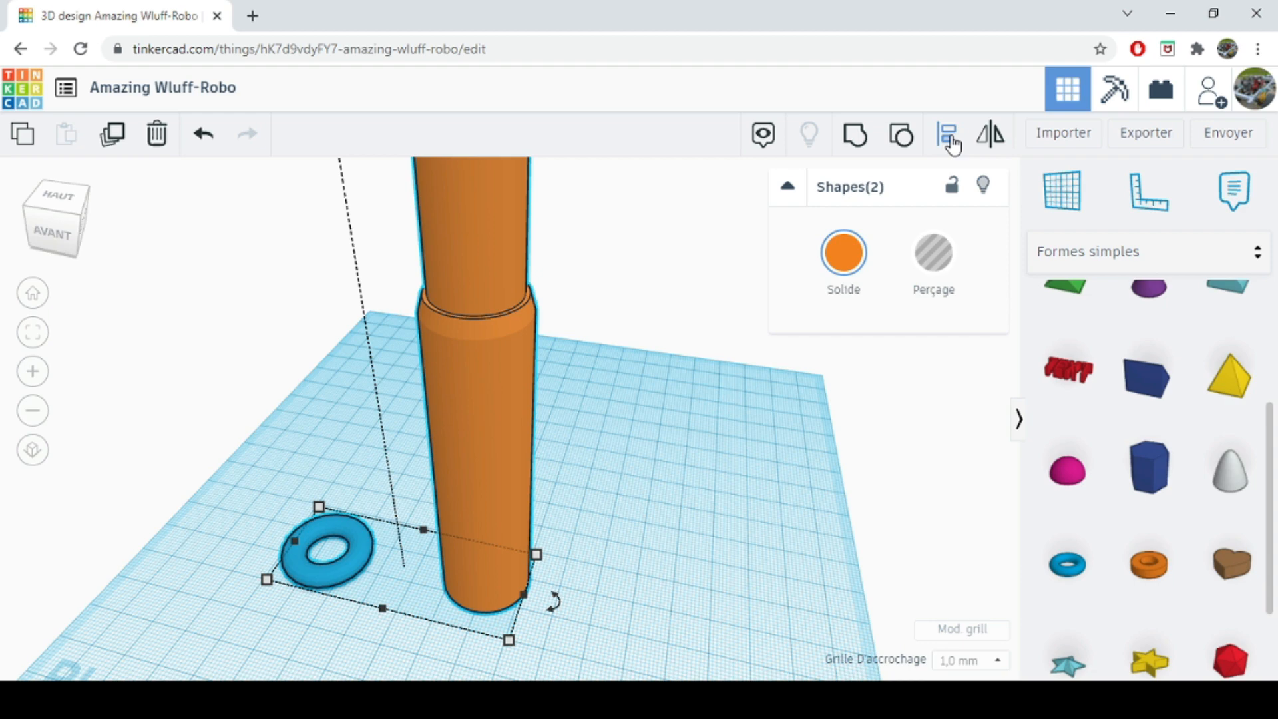
Align the torus with the foot of the column on their horizontal centres and group both into one shape
{"action": "left_click", "coordinate": [954, 144]}
{"action": "left_click", "coordinate": [62, 237]}
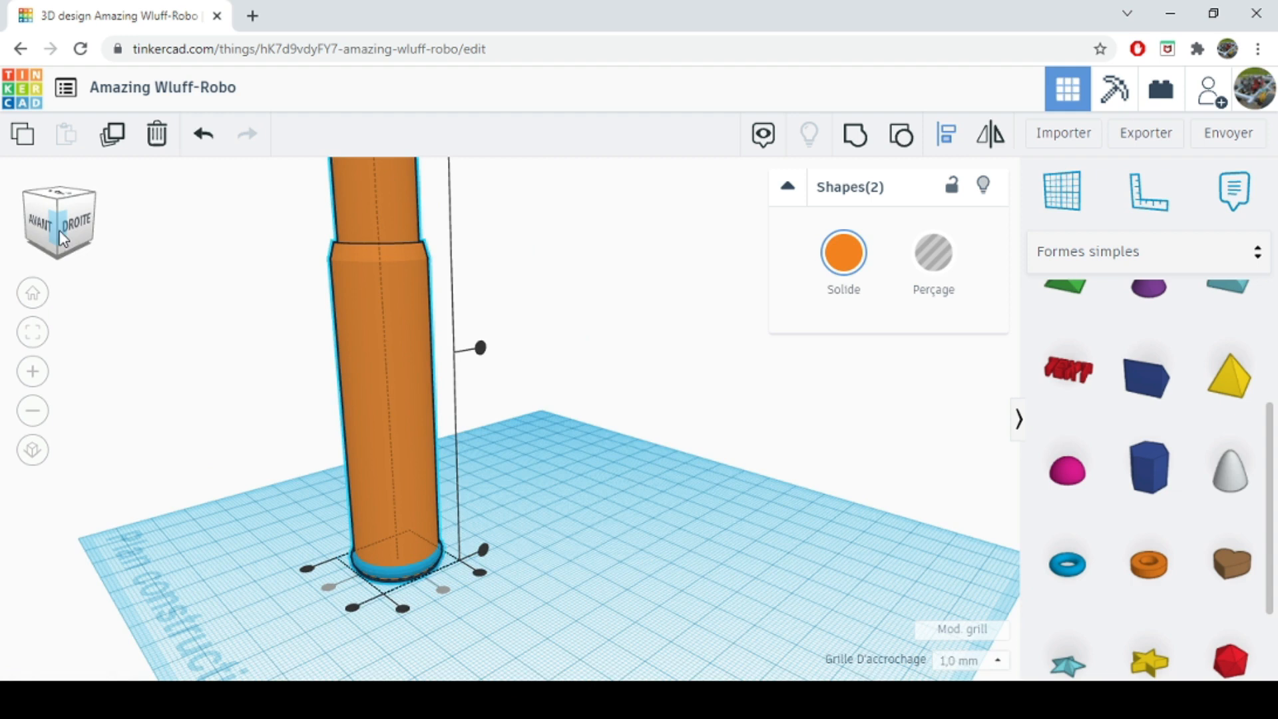
{"action": "key", "text": "ctrl+g"}
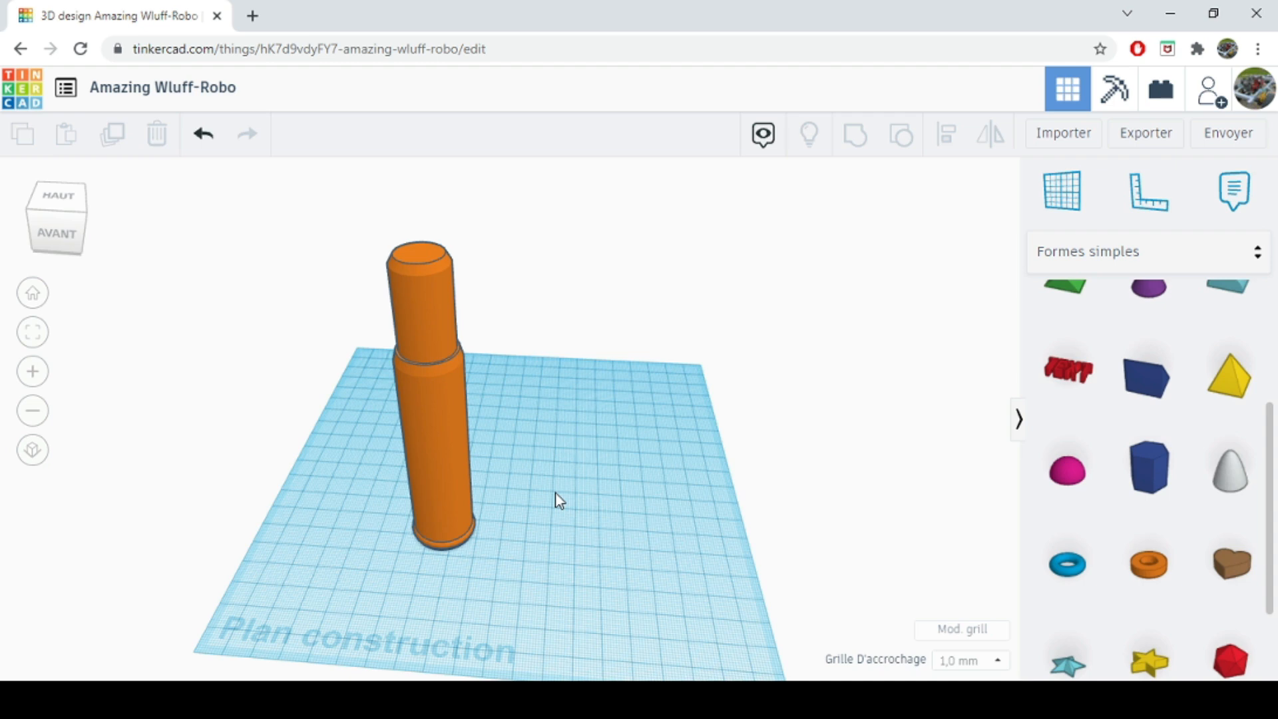
Place a solid cylinder on the workplane beside the column and set its number of sides to 64
{"action": "scroll", "coordinate": [1079, 419], "scroll_direction": "up", "scroll_amount": 3}
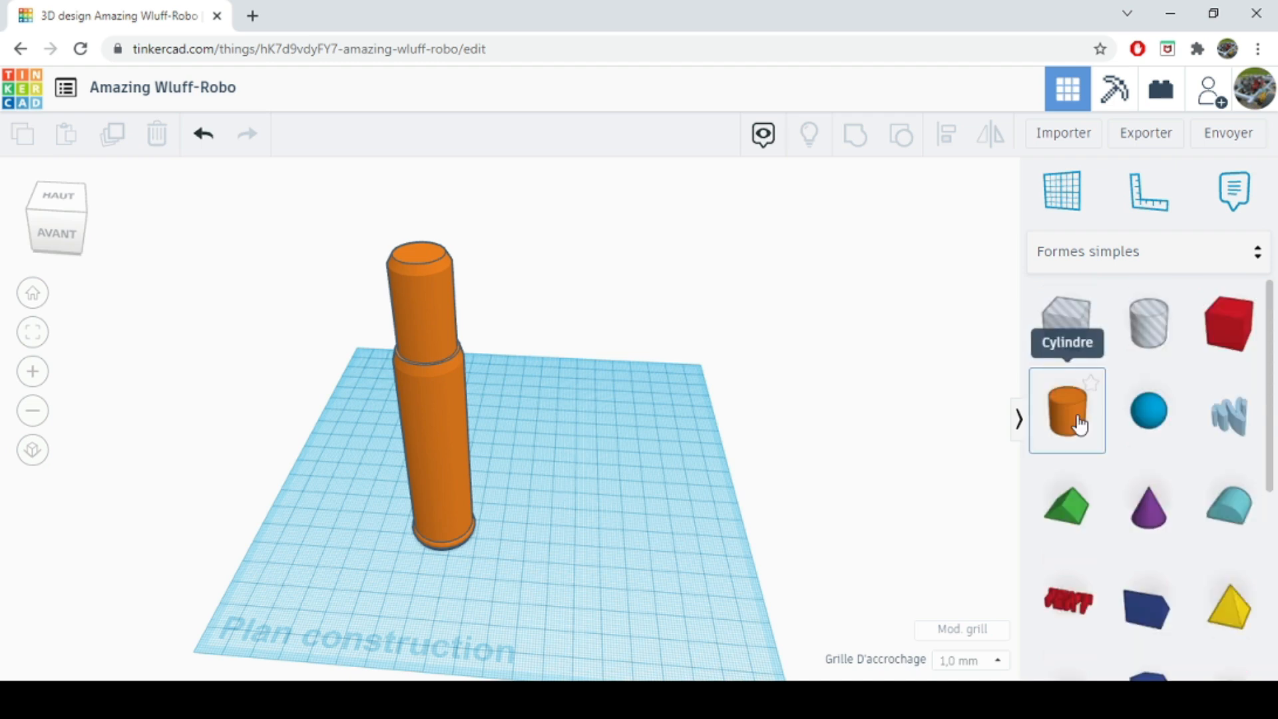
{"action": "left_click", "coordinate": [1080, 423]}
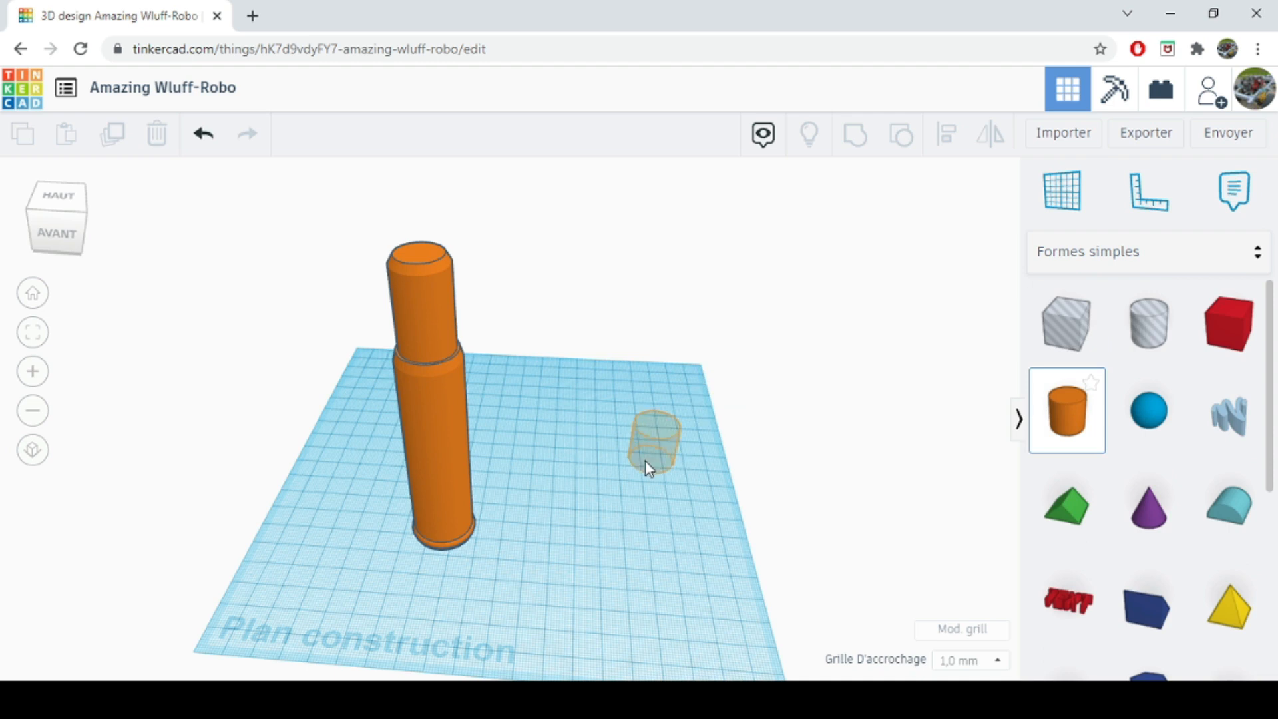
{"action": "left_click", "coordinate": [616, 471]}
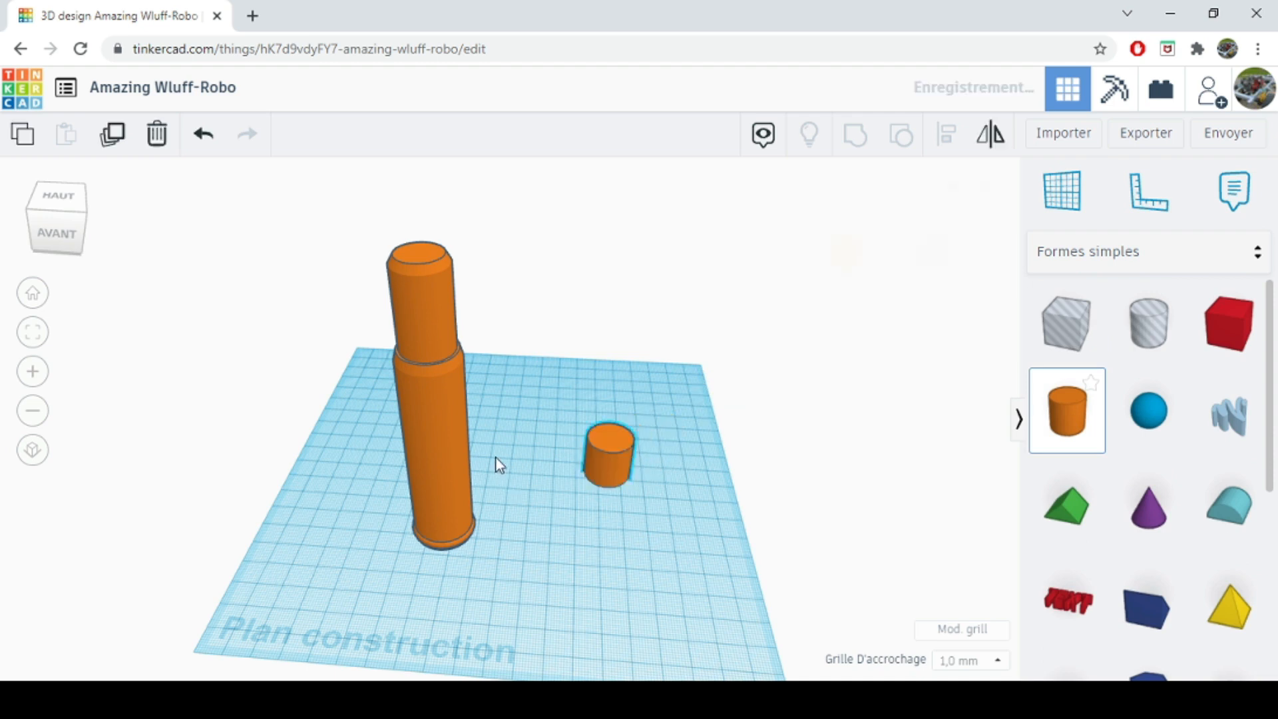
{"action": "left_click_drag", "start_coordinate": [866, 361], "coordinate": [977, 371]}
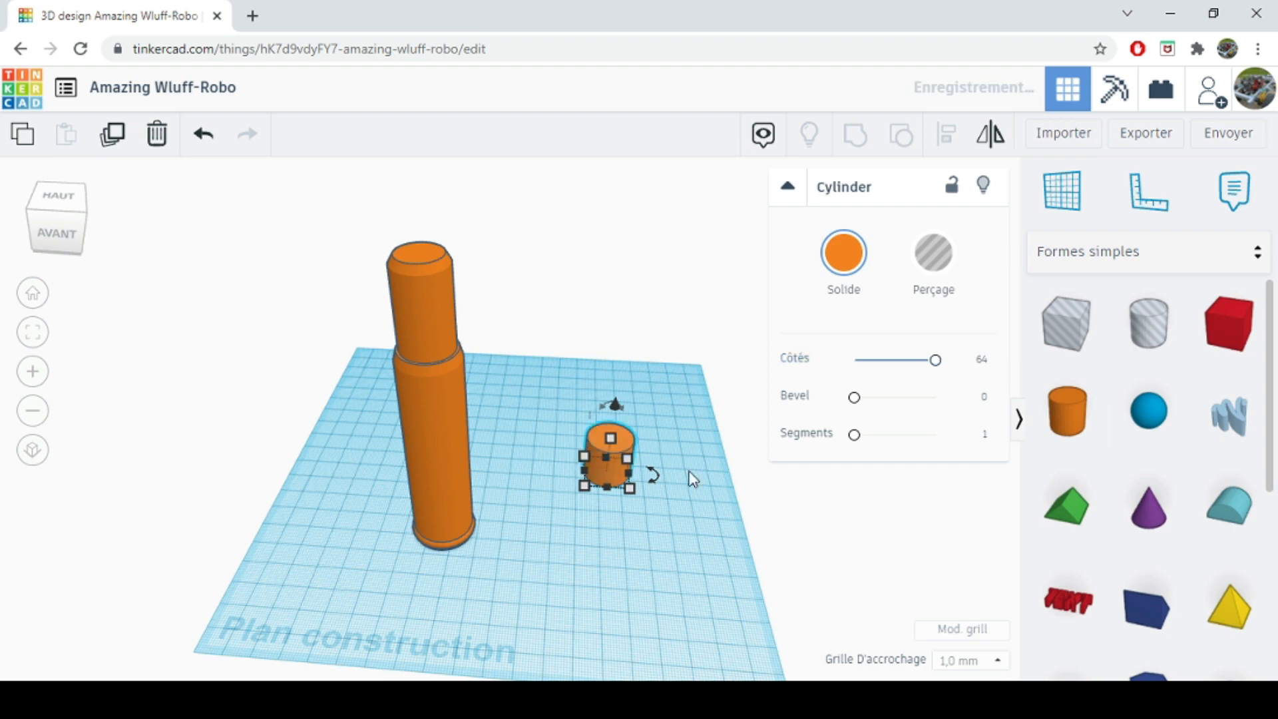
Set the new cylinder's height to 120 mm
{"action": "left_click", "coordinate": [610, 439]}
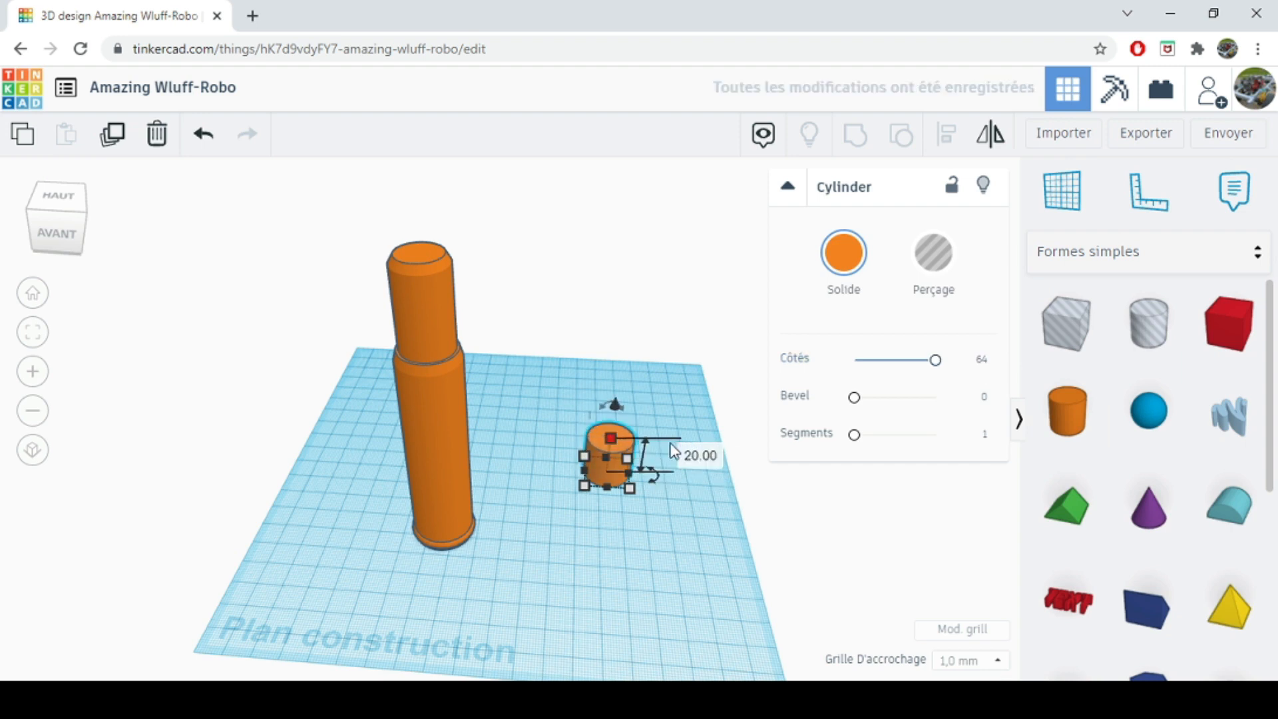
{"action": "left_click", "coordinate": [698, 458]}
{"action": "type", "text": "19"}
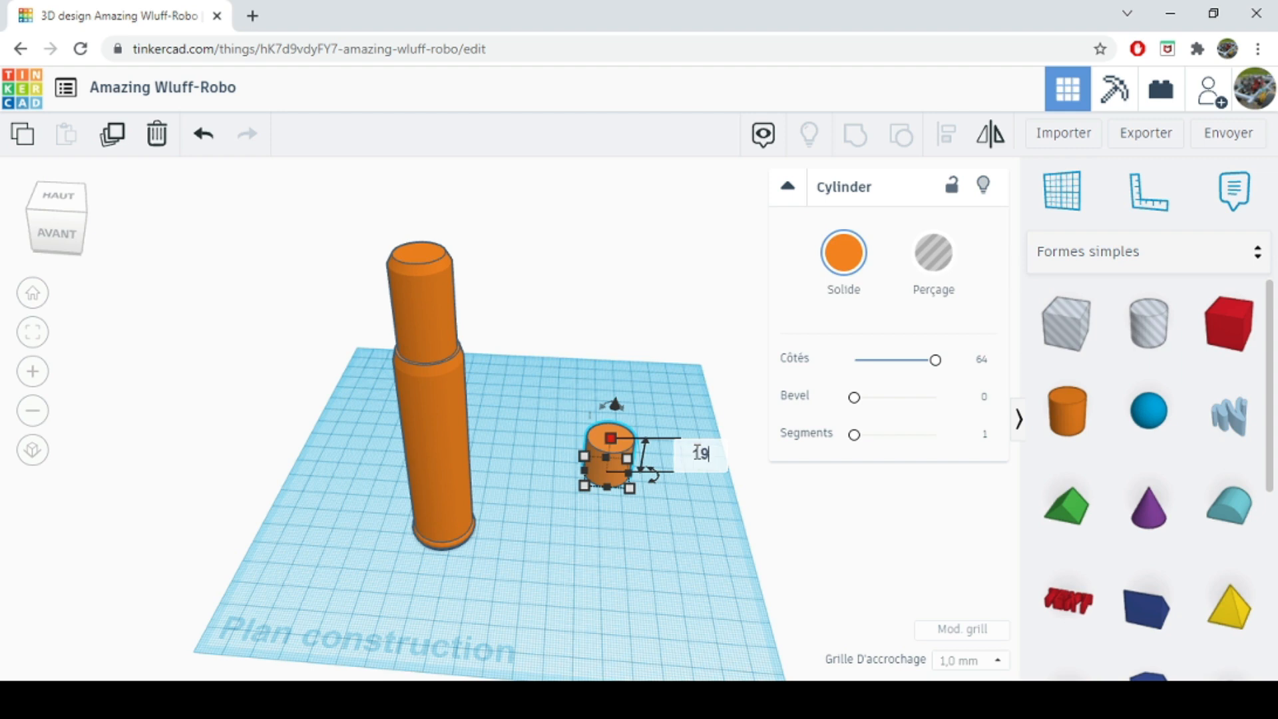
{"action": "key", "text": "Return"}
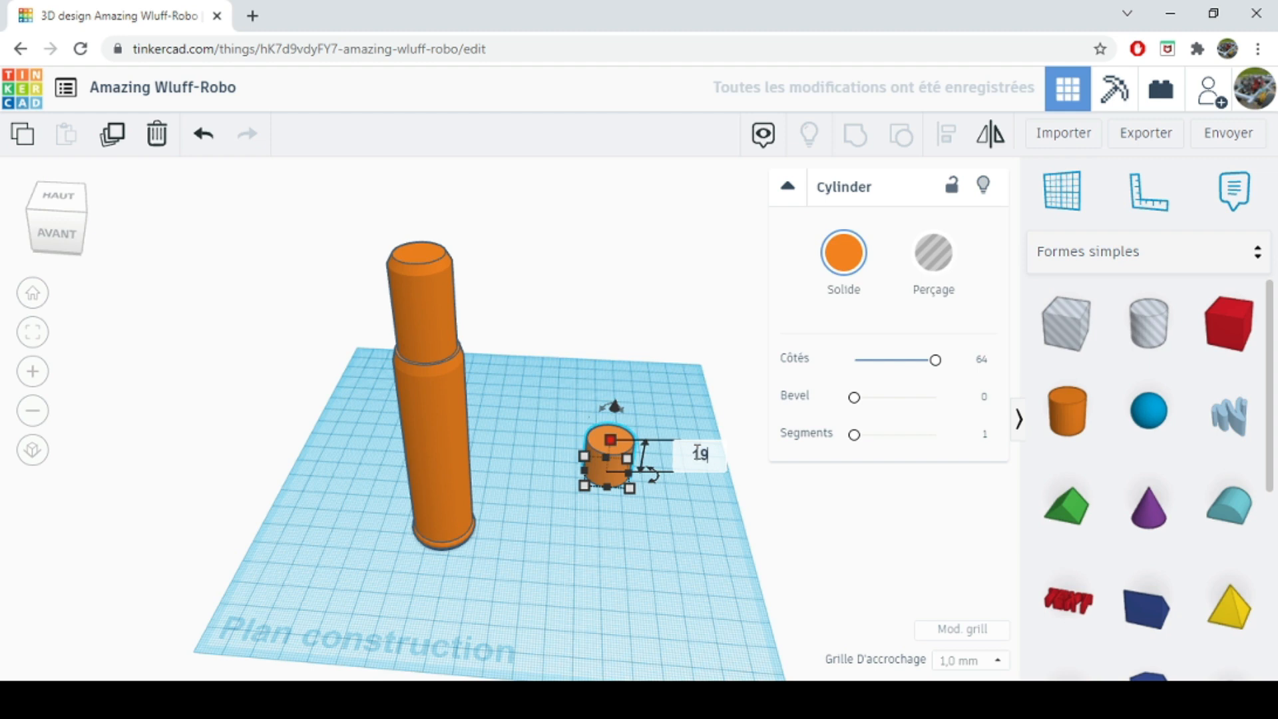
{"action": "key", "text": "BackSpace"}
{"action": "key", "text": "BackSpace"}
{"action": "type", "text": "120"}
{"action": "key", "text": "Return"}
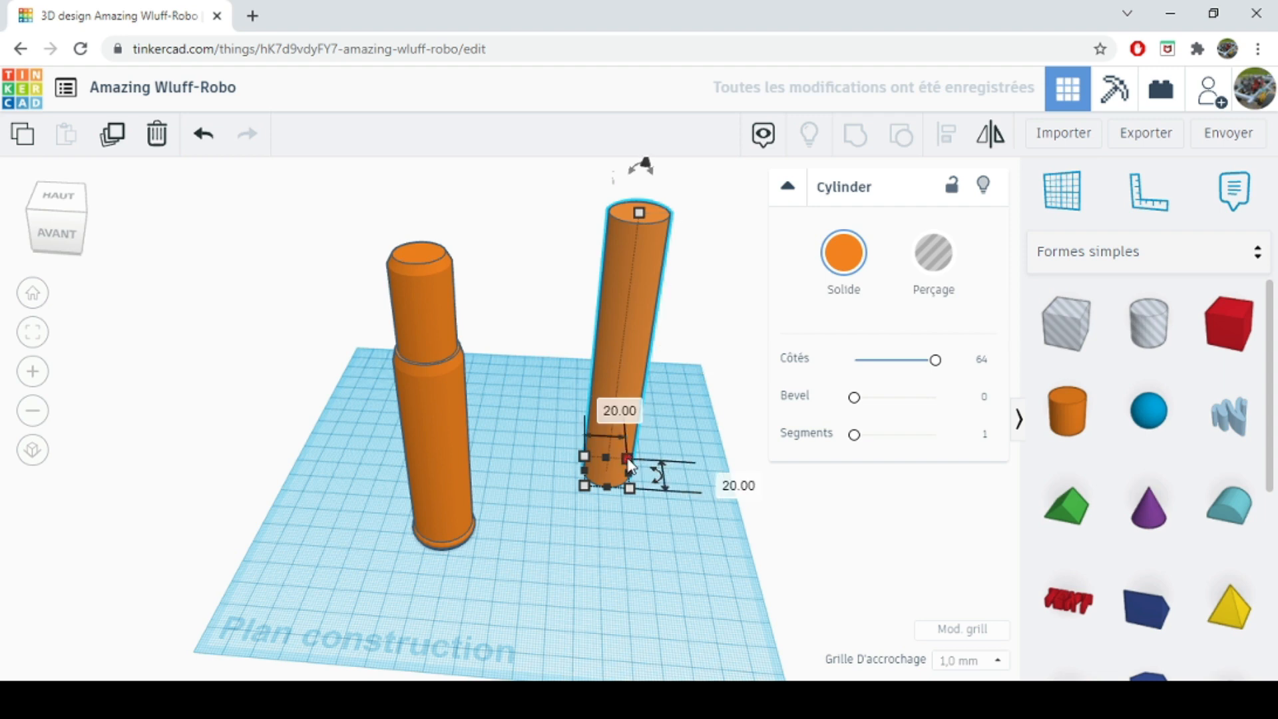
Set the tall cylinder's width and length to 19 mm each and increase its bevel
{"action": "left_click", "coordinate": [715, 479]}
{"action": "type", "text": "19"}
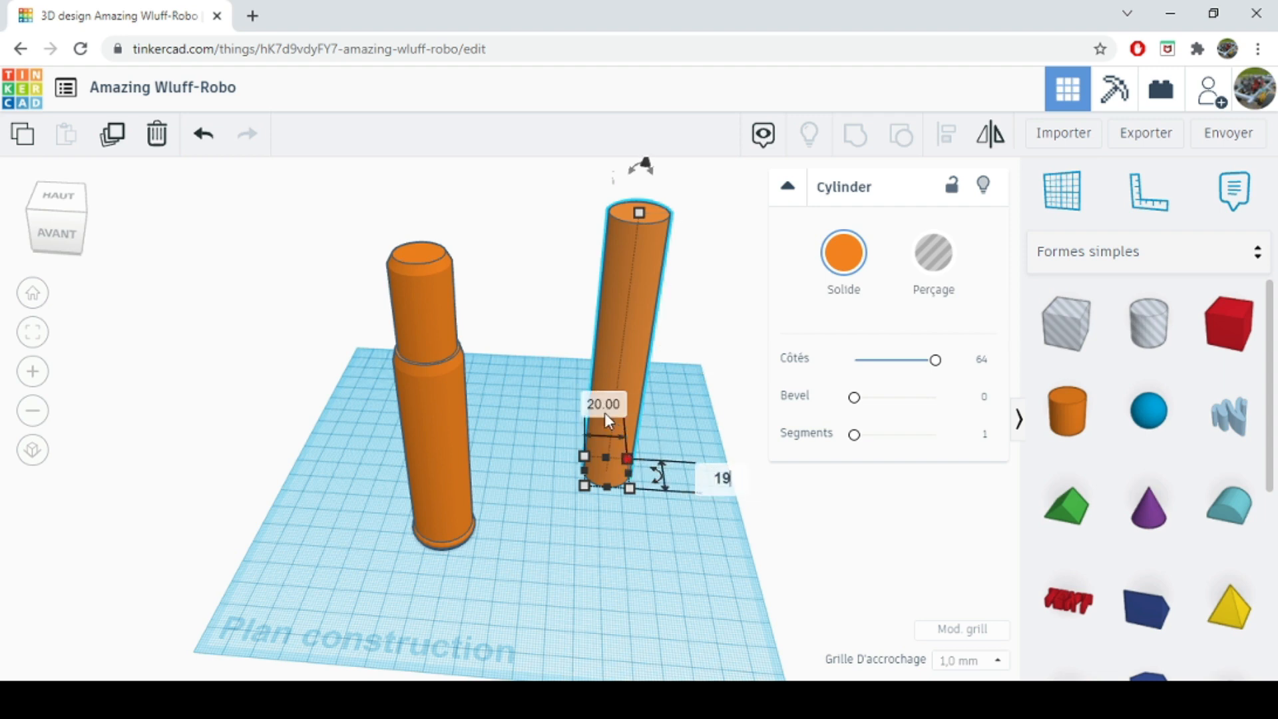
{"action": "left_click", "coordinate": [604, 409]}
{"action": "type", "text": "19"}
{"action": "key", "text": "Return"}
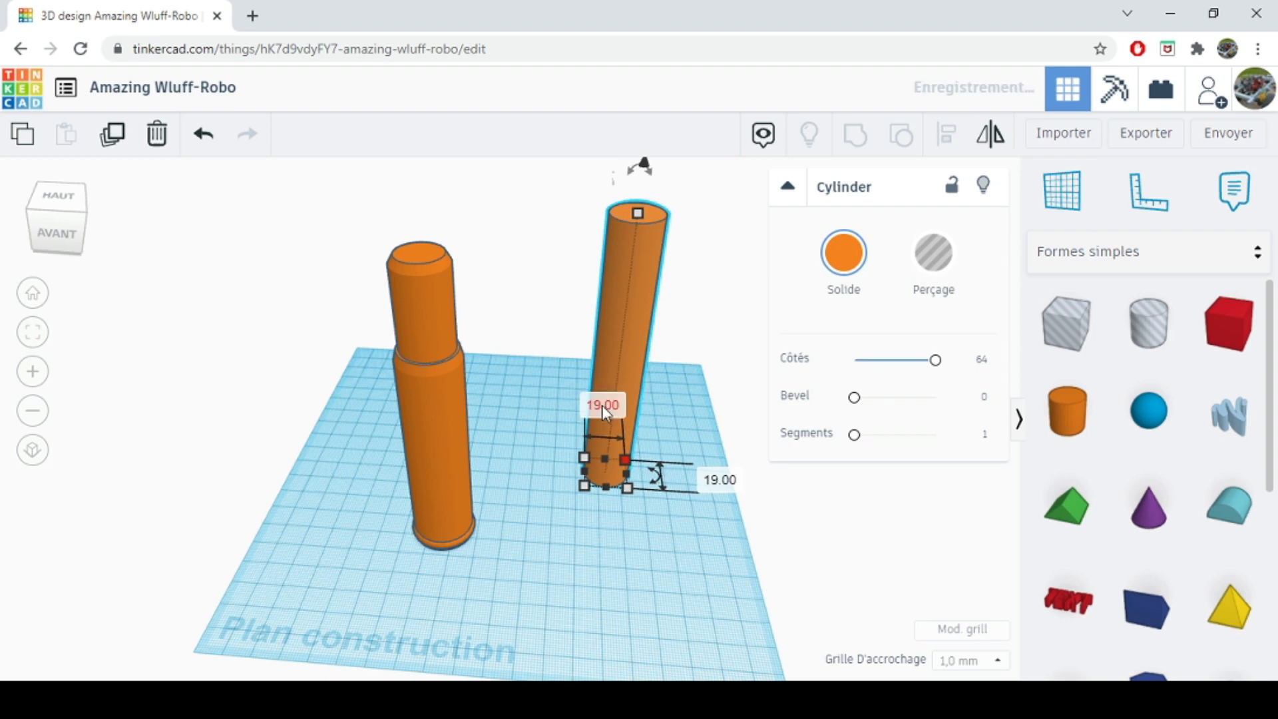
{"action": "left_click_drag", "start_coordinate": [856, 398], "coordinate": [882, 404]}
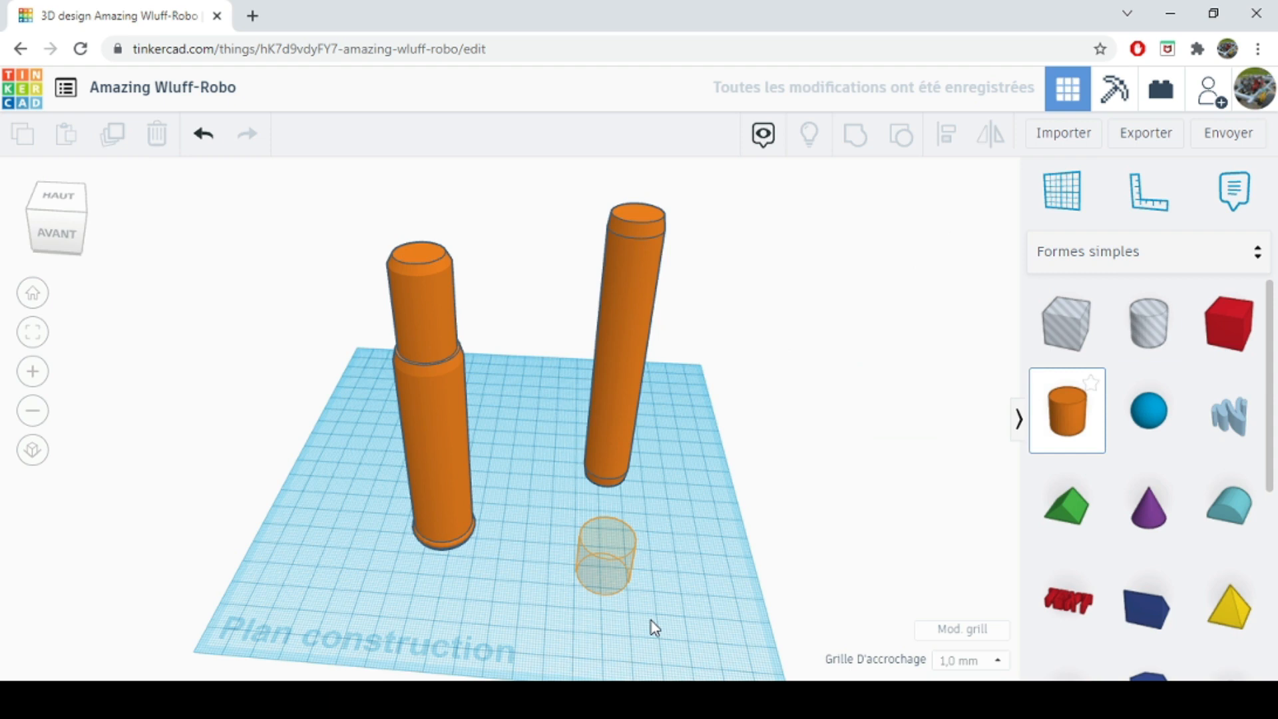
Place another solid cylinder in front of the tall one and set its width and length to 23 mm each
{"action": "left_click", "coordinate": [630, 564]}
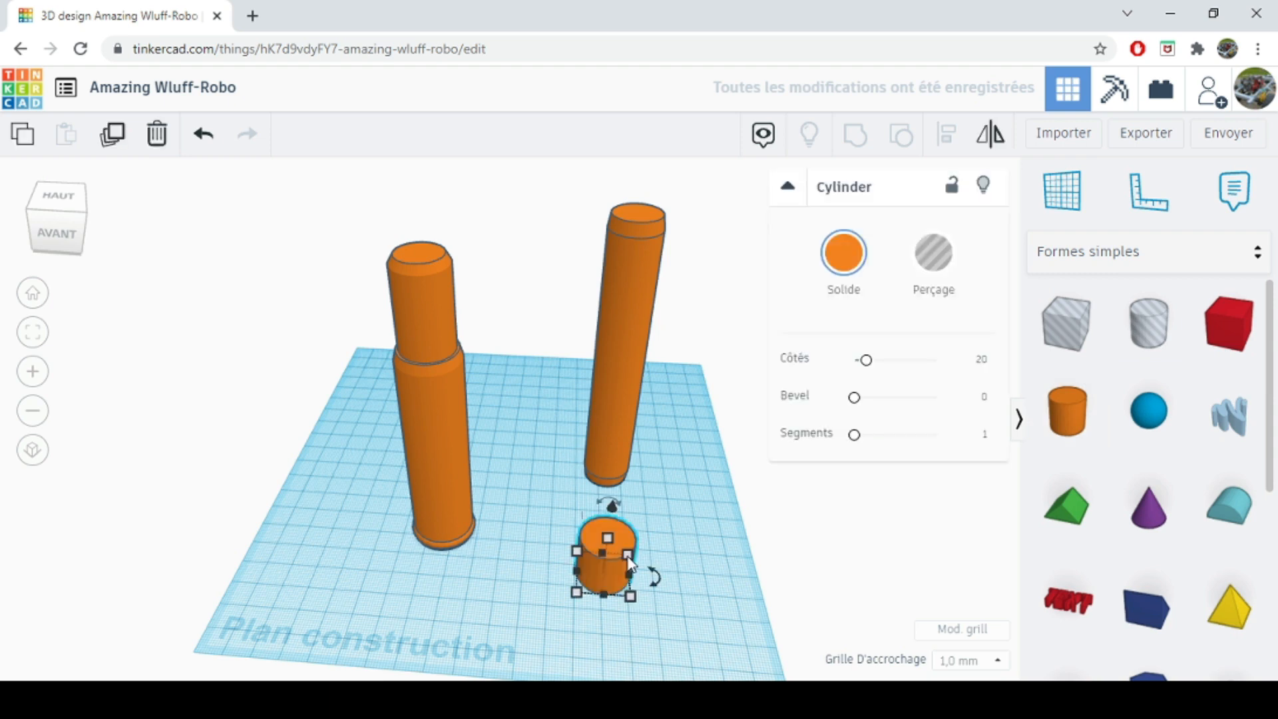
{"action": "left_click", "coordinate": [713, 577]}
{"action": "type", "text": "23"}
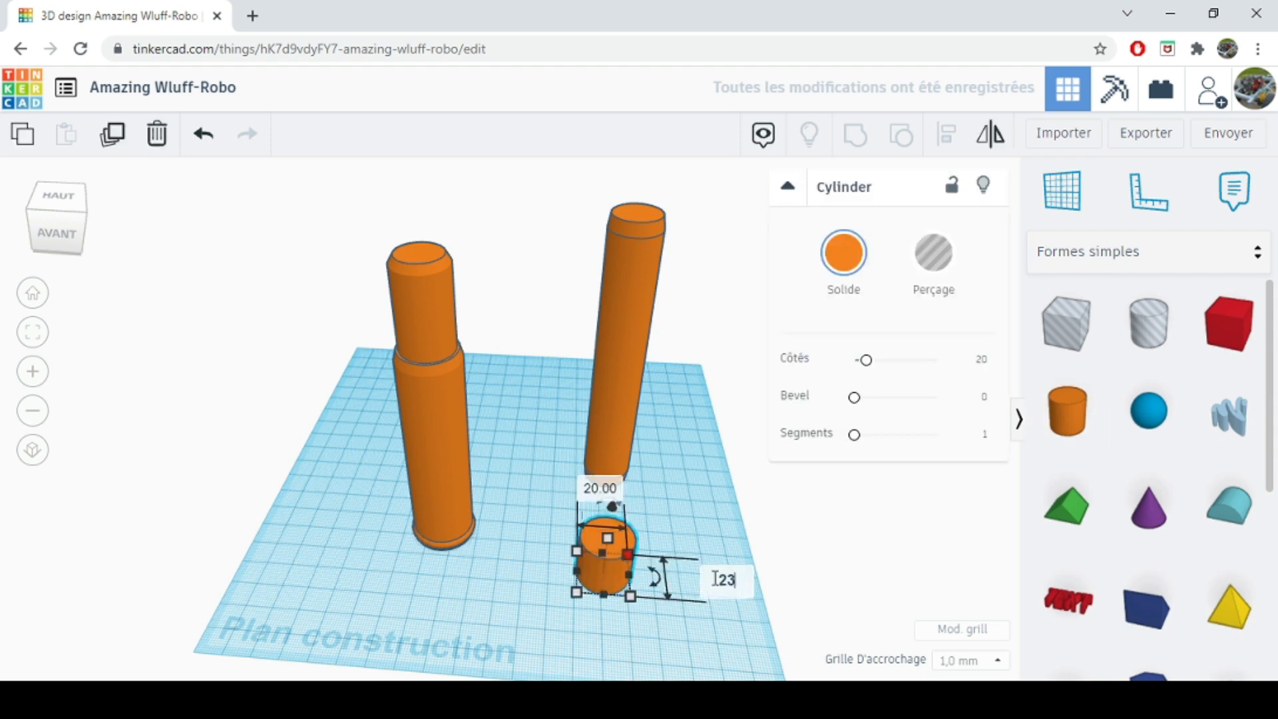
{"action": "left_click", "coordinate": [591, 486]}
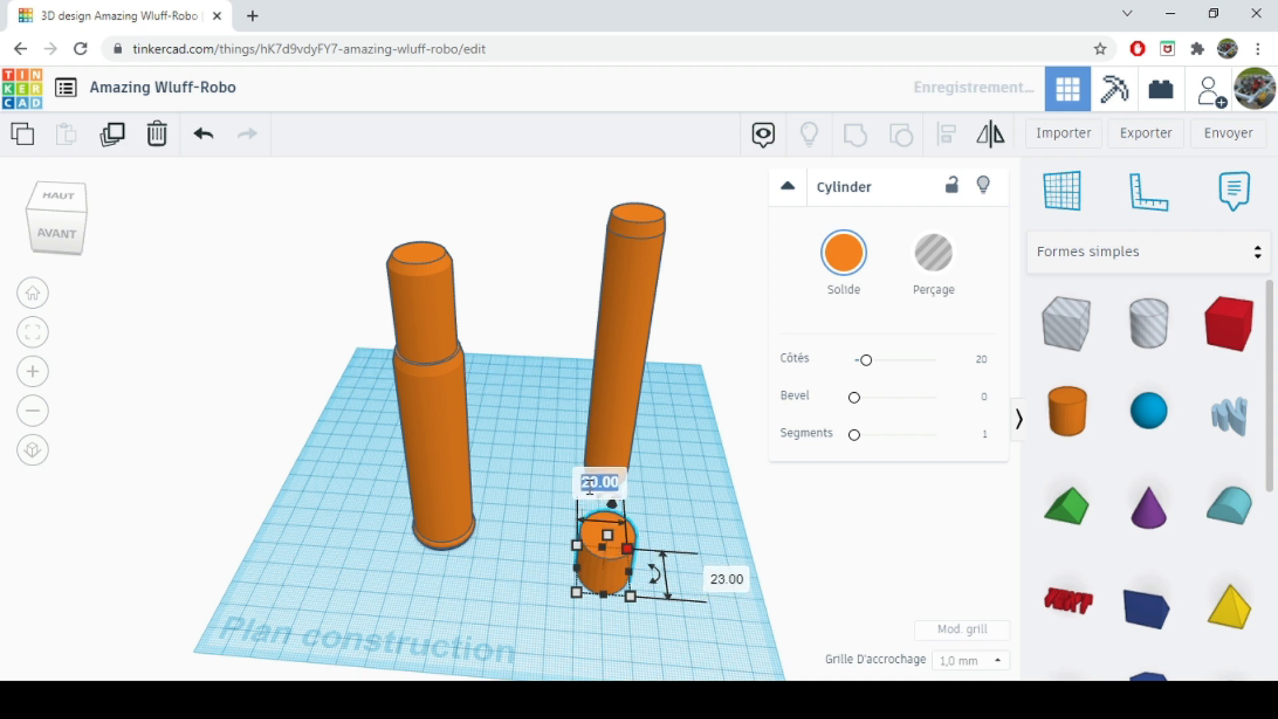
{"action": "type", "text": "23"}
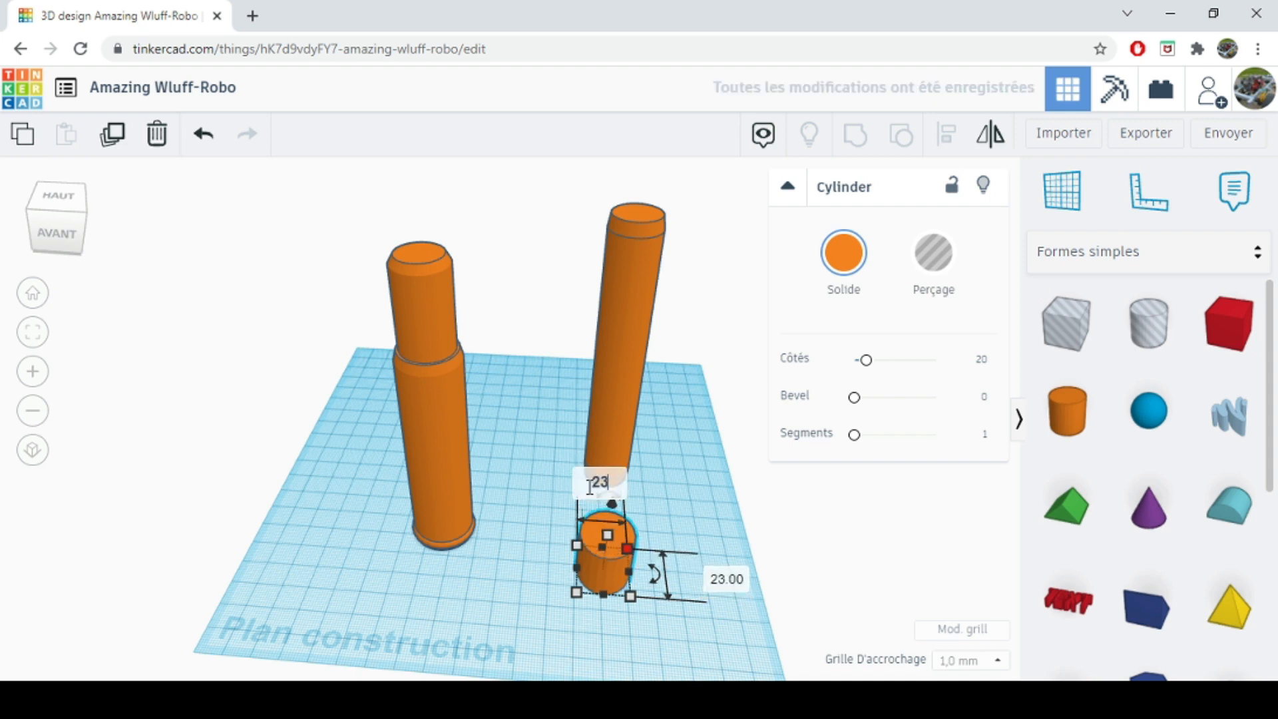
{"action": "key", "text": "Return"}
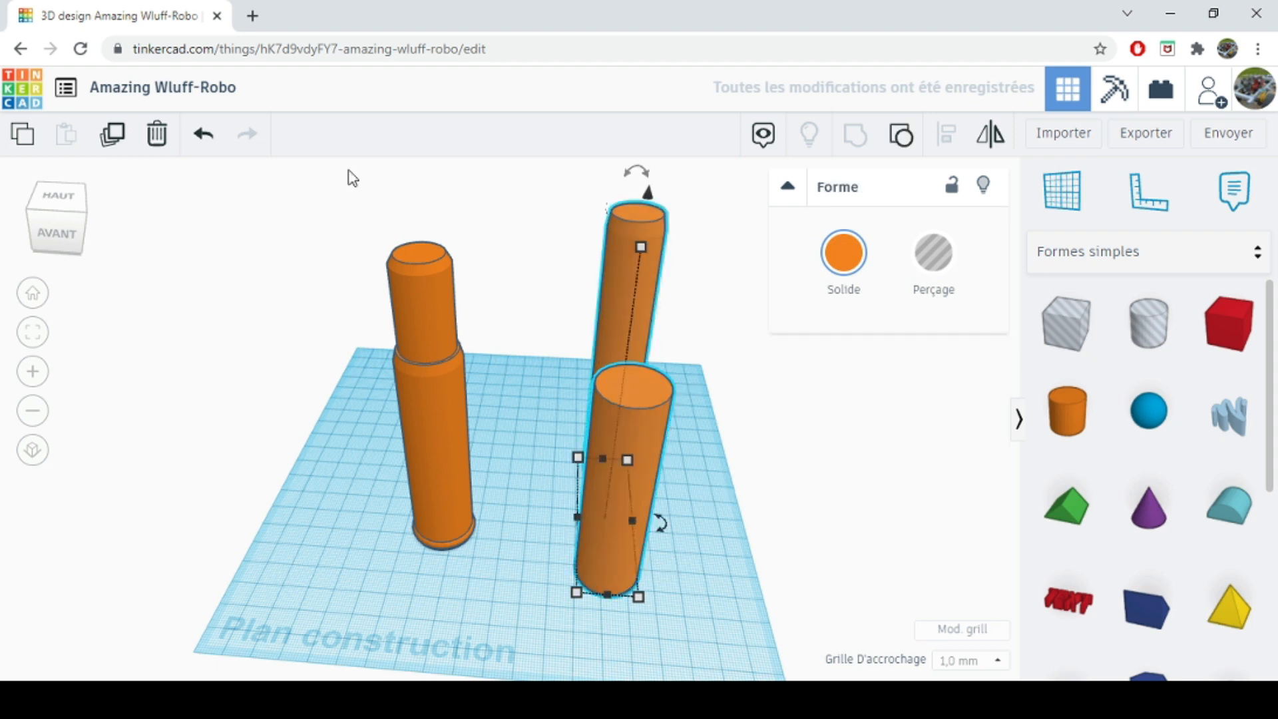
Undo the last grouping of the two separate cylinders and select them both
{"action": "key", "text": "ctrl+z"}
{"action": "left_click_drag", "start_coordinate": [578, 301], "coordinate": [684, 590]}
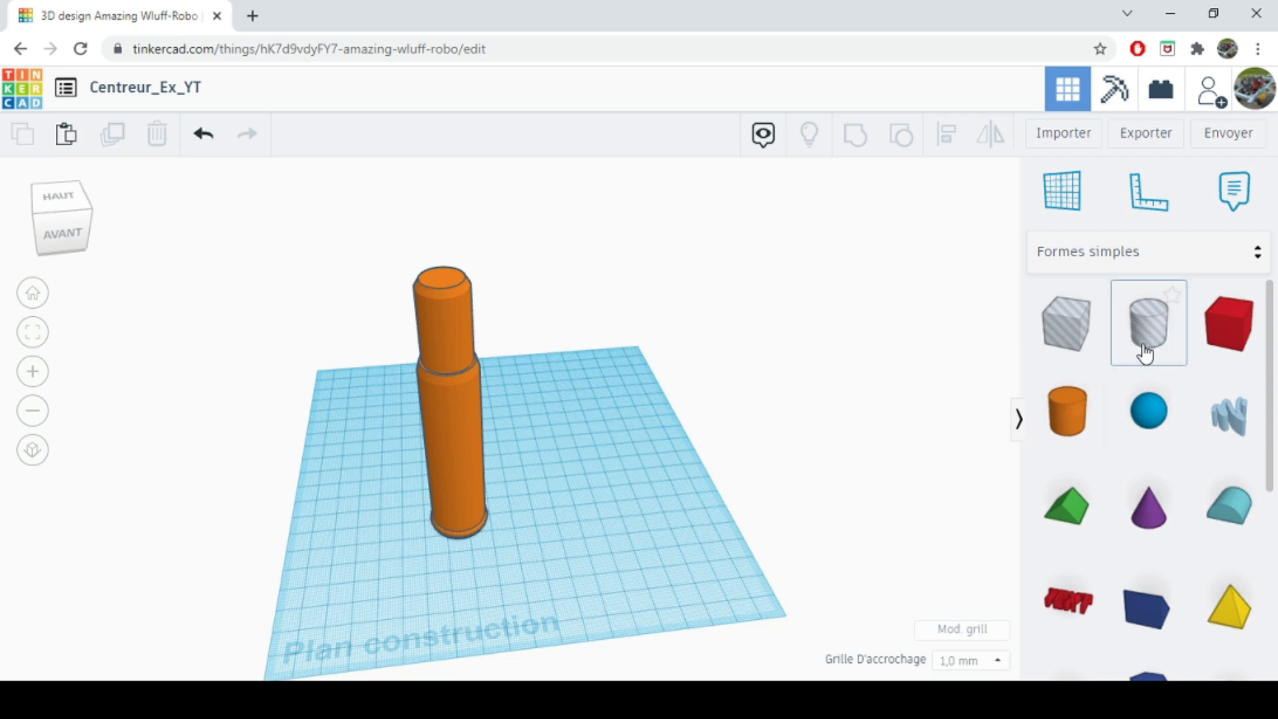
Place a hole cylinder on the workplane beside the column and set its height to 140 mm
{"action": "left_click_drag", "start_coordinate": [1145, 352], "coordinate": [558, 430]}
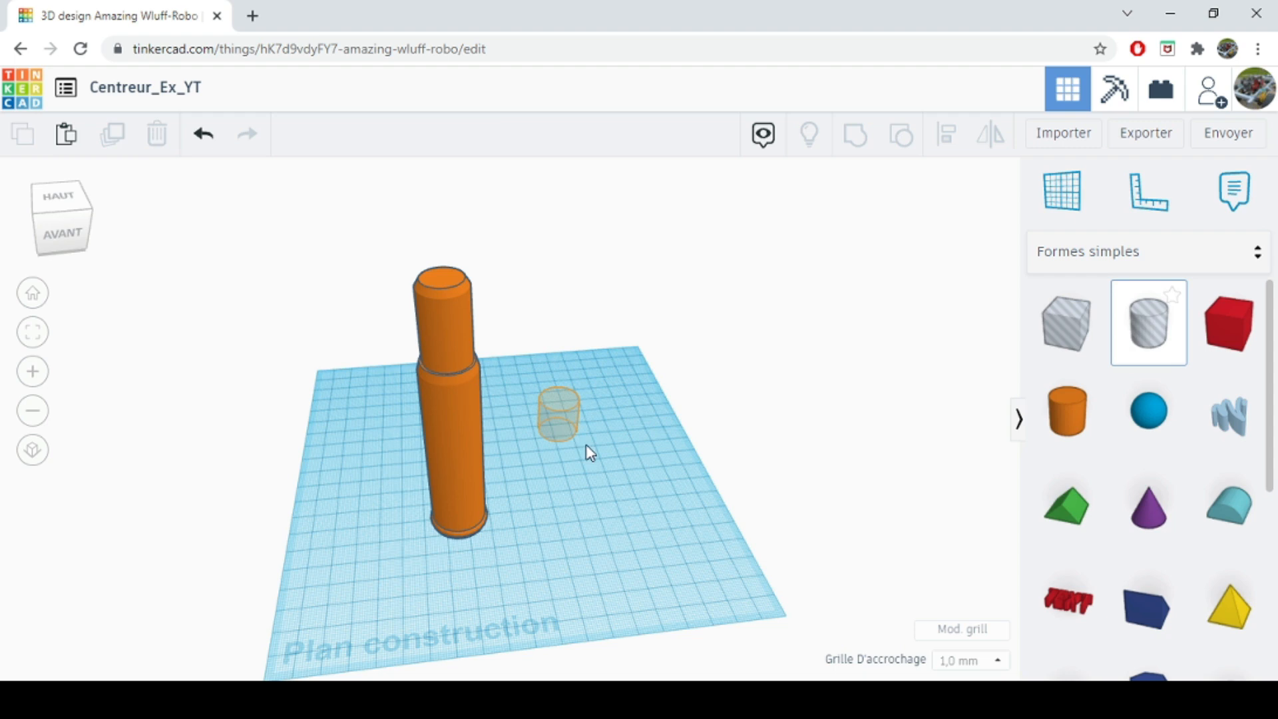
{"action": "mouse_move", "coordinate": [582, 443]}
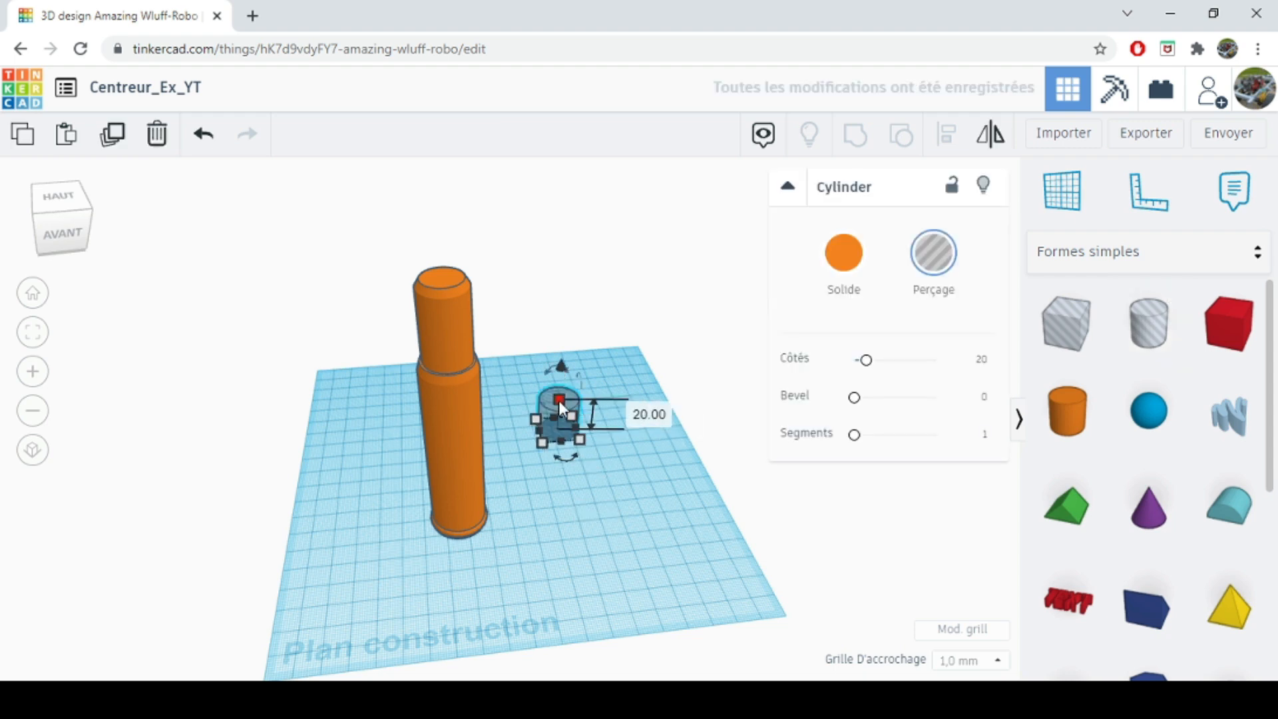
{"action": "left_click", "coordinate": [636, 414]}
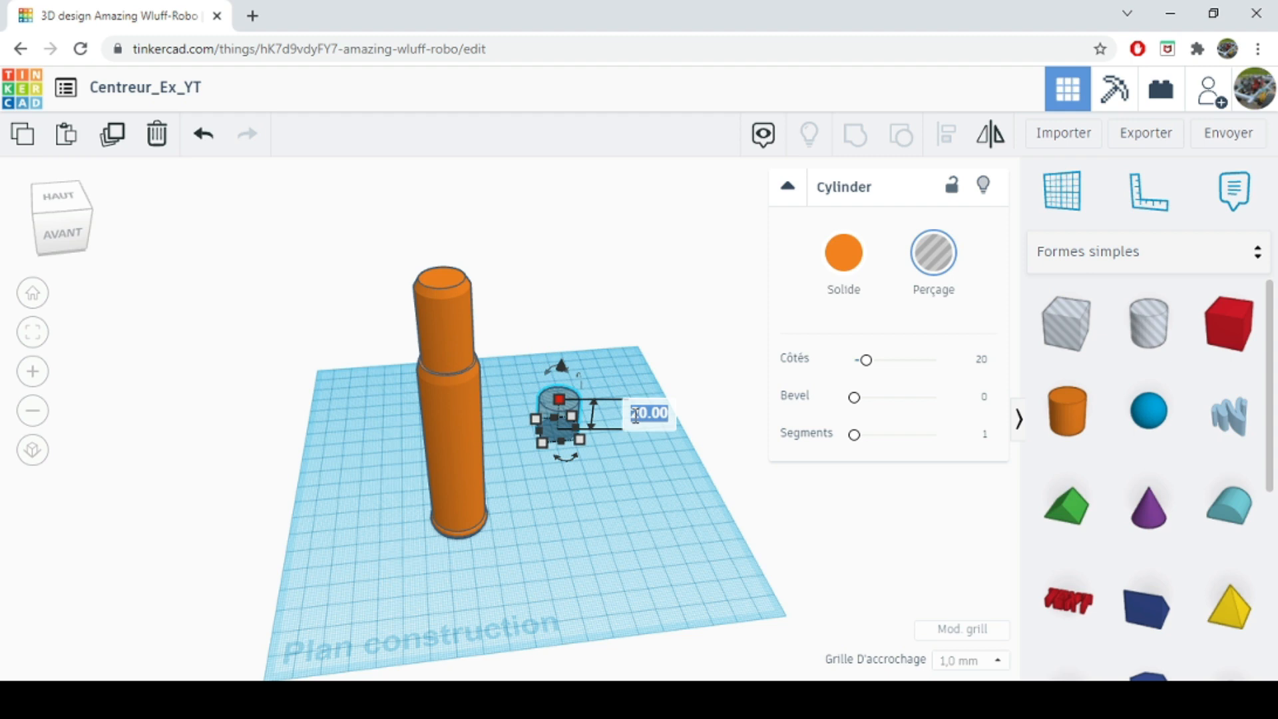
{"action": "type", "text": "140"}
{"action": "key", "text": "Return"}
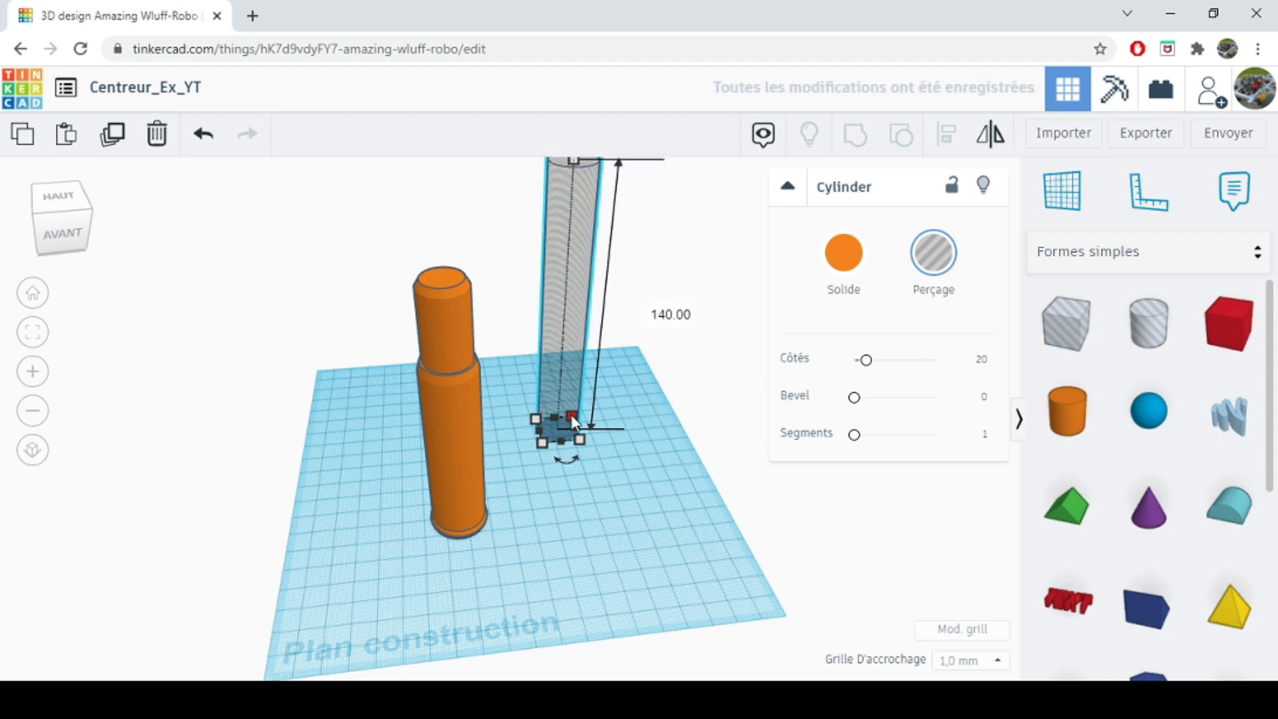
Set the hole cylinder's width and length to 10 mm each
{"action": "mouse_move", "coordinate": [573, 418]}
{"action": "type", "text": "10"}
{"action": "key", "text": "Return"}
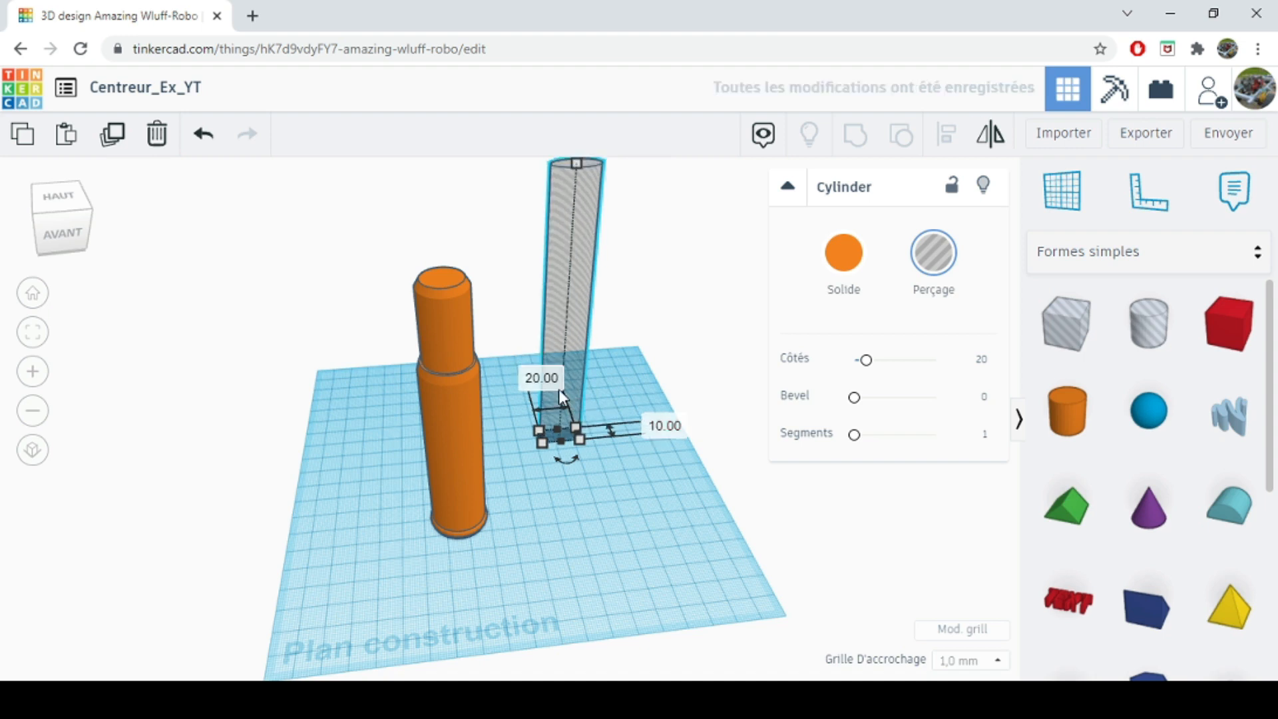
{"action": "left_click", "coordinate": [557, 387]}
{"action": "type", "text": "10"}
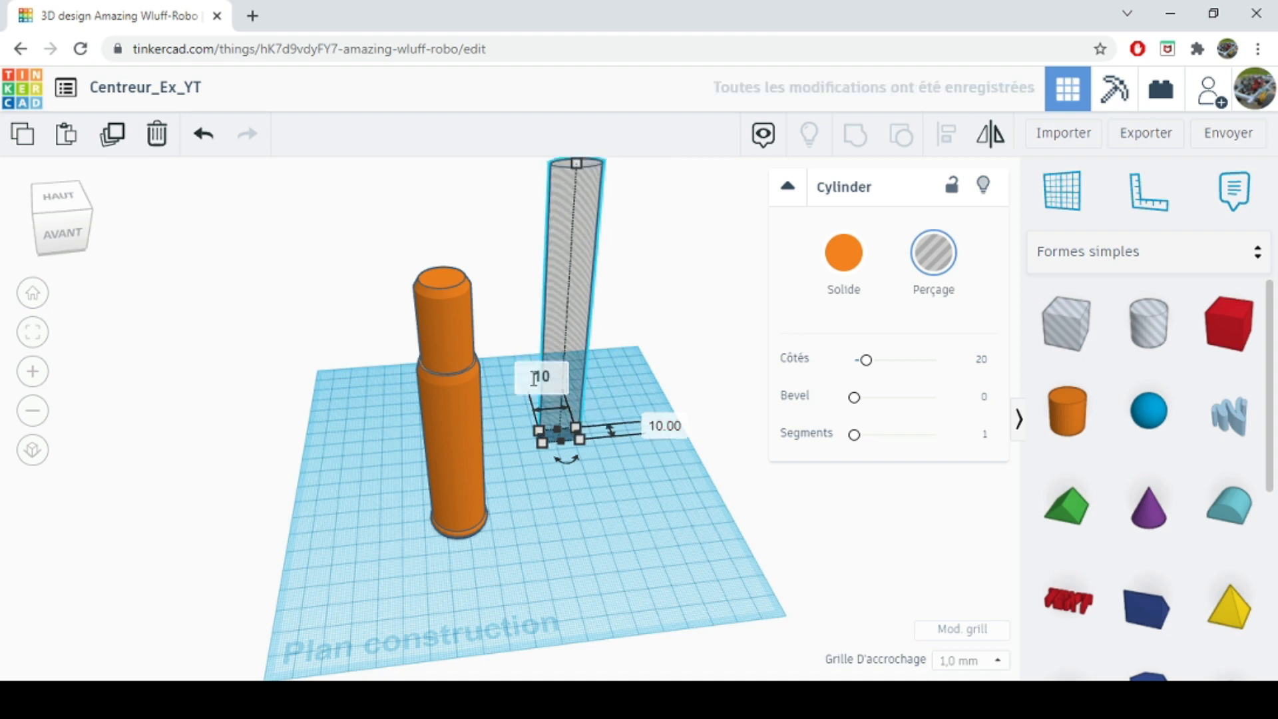
{"action": "key", "text": "Return"}
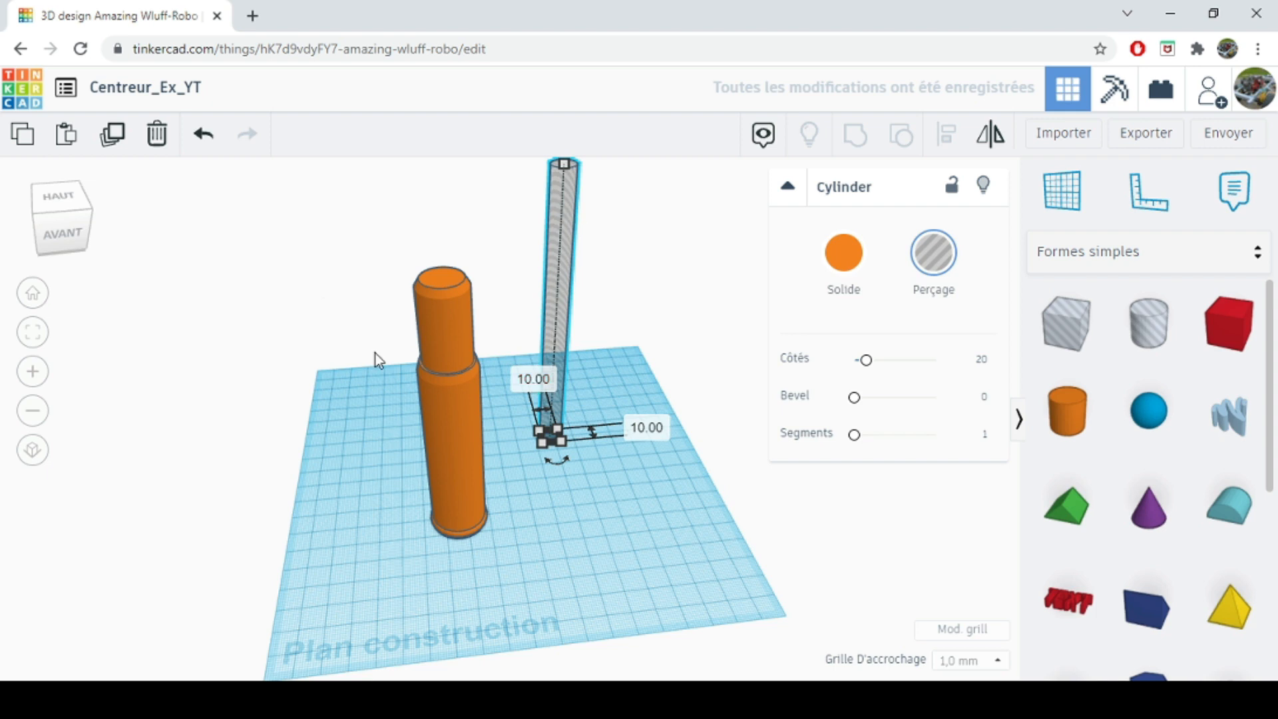
Align the hole cylinder and the column on their centres in both horizontal directions
{"action": "left_click_drag", "start_coordinate": [345, 279], "coordinate": [718, 512]}
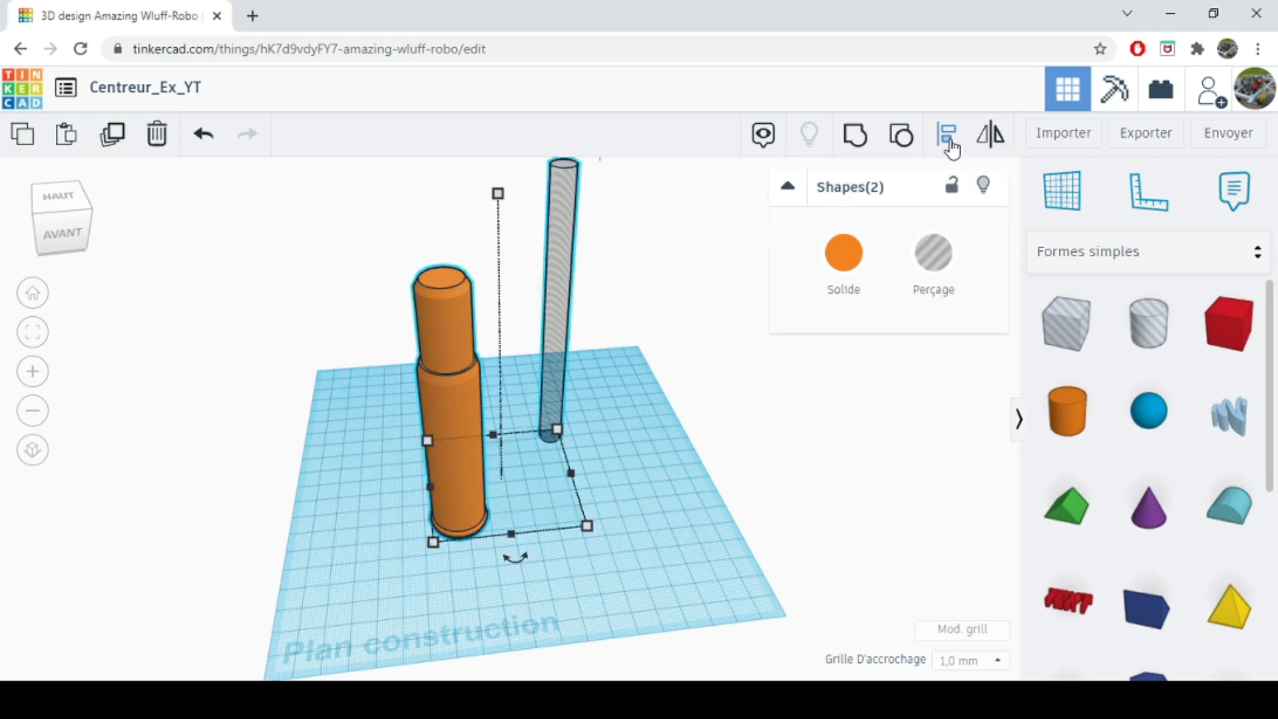
{"action": "left_click", "coordinate": [948, 140]}
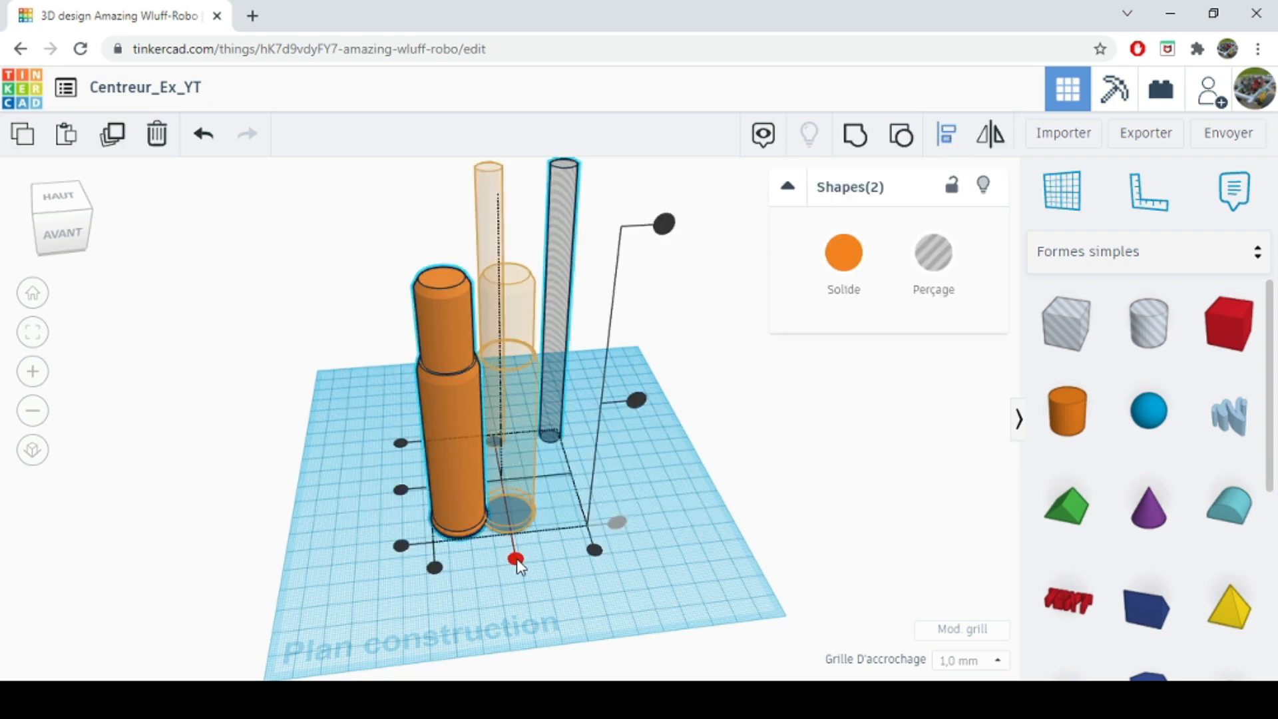
{"action": "left_click", "coordinate": [516, 559]}
{"action": "left_click", "coordinate": [448, 488]}
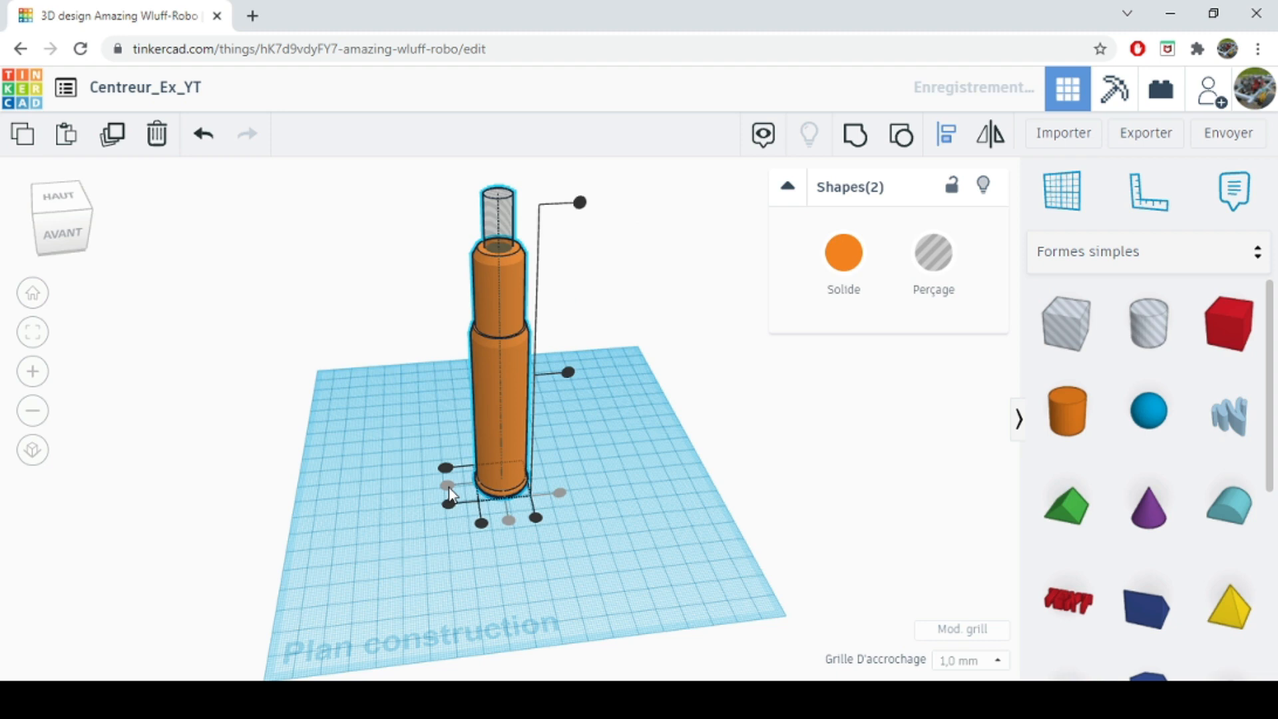
Check the alignment from above and group the column with the hole cylinder to bore it through lengthwise
{"action": "left_click", "coordinate": [44, 229]}
{"action": "left_click", "coordinate": [51, 216]}
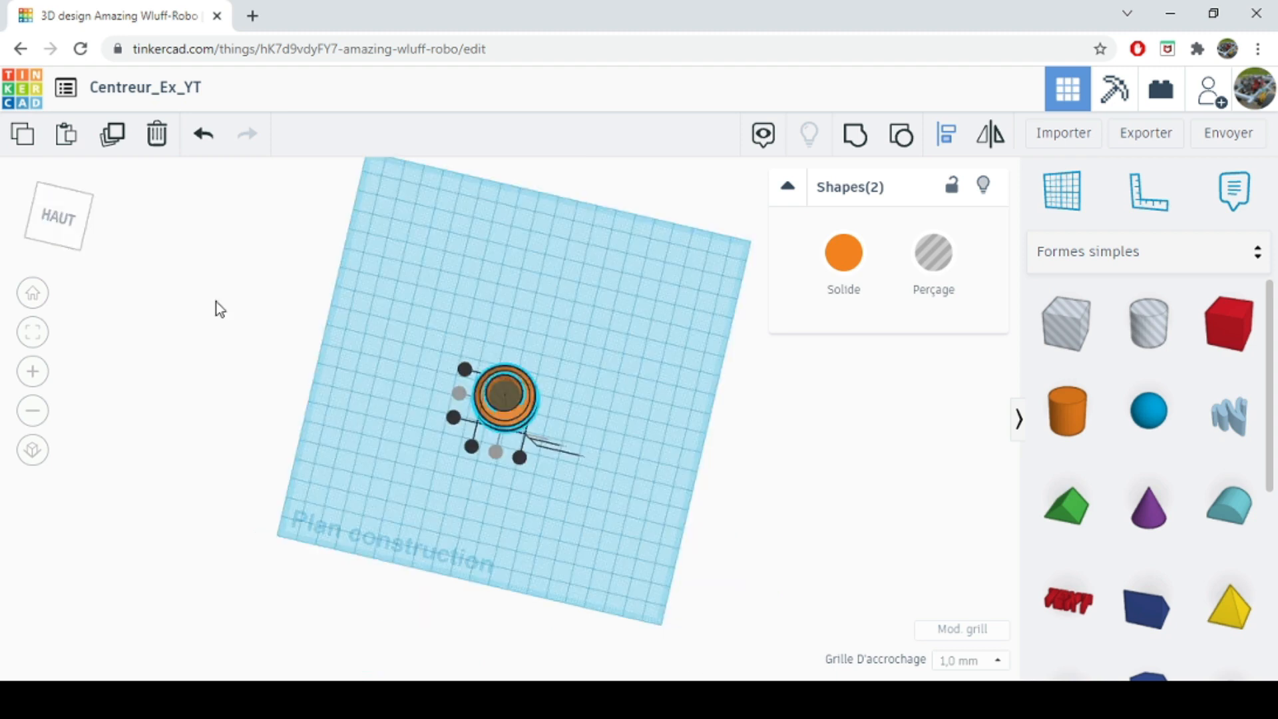
{"action": "right_click_drag", "start_coordinate": [220, 310], "coordinate": [600, 502]}
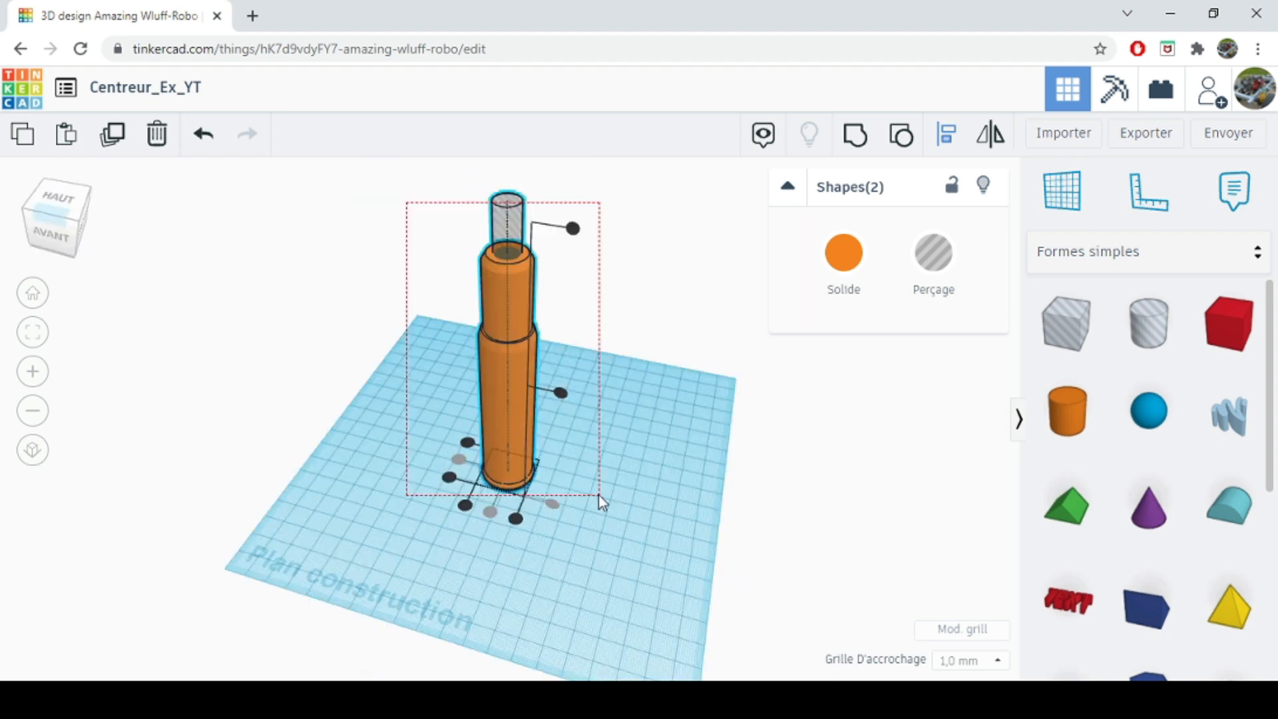
{"action": "left_click_drag", "start_coordinate": [599, 495], "coordinate": [599, 496]}
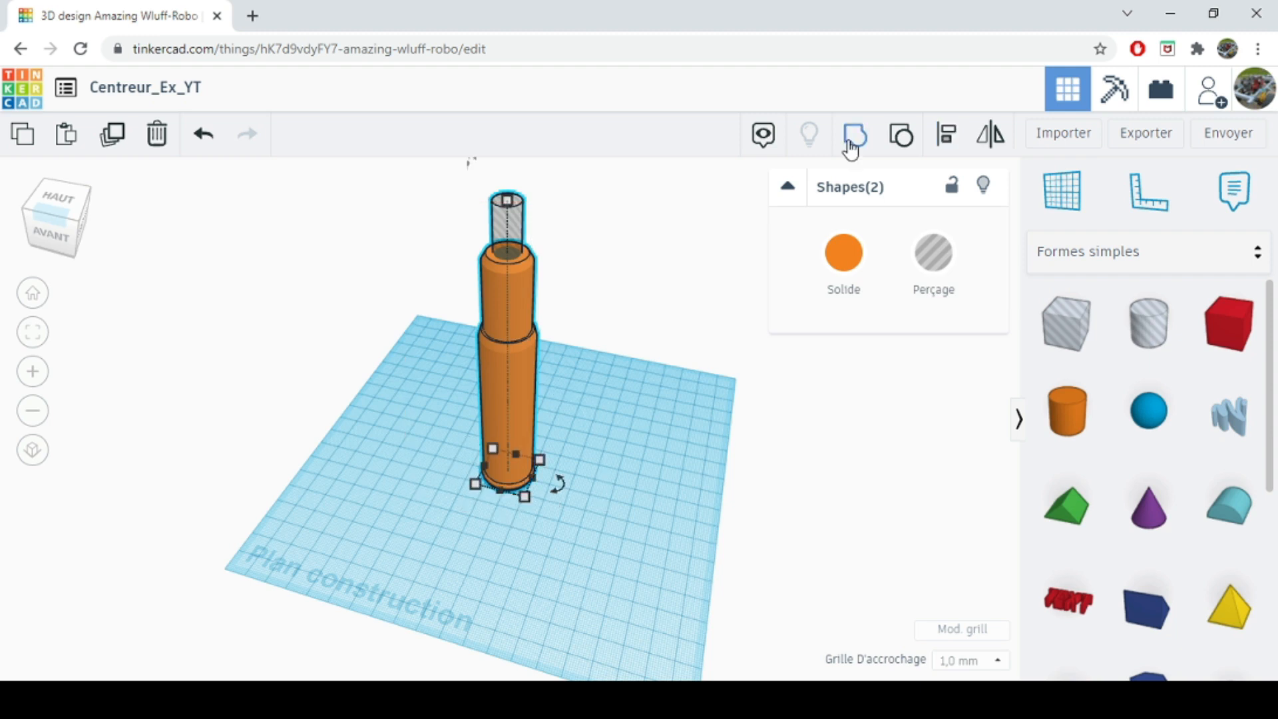
{"action": "left_click", "coordinate": [852, 139]}
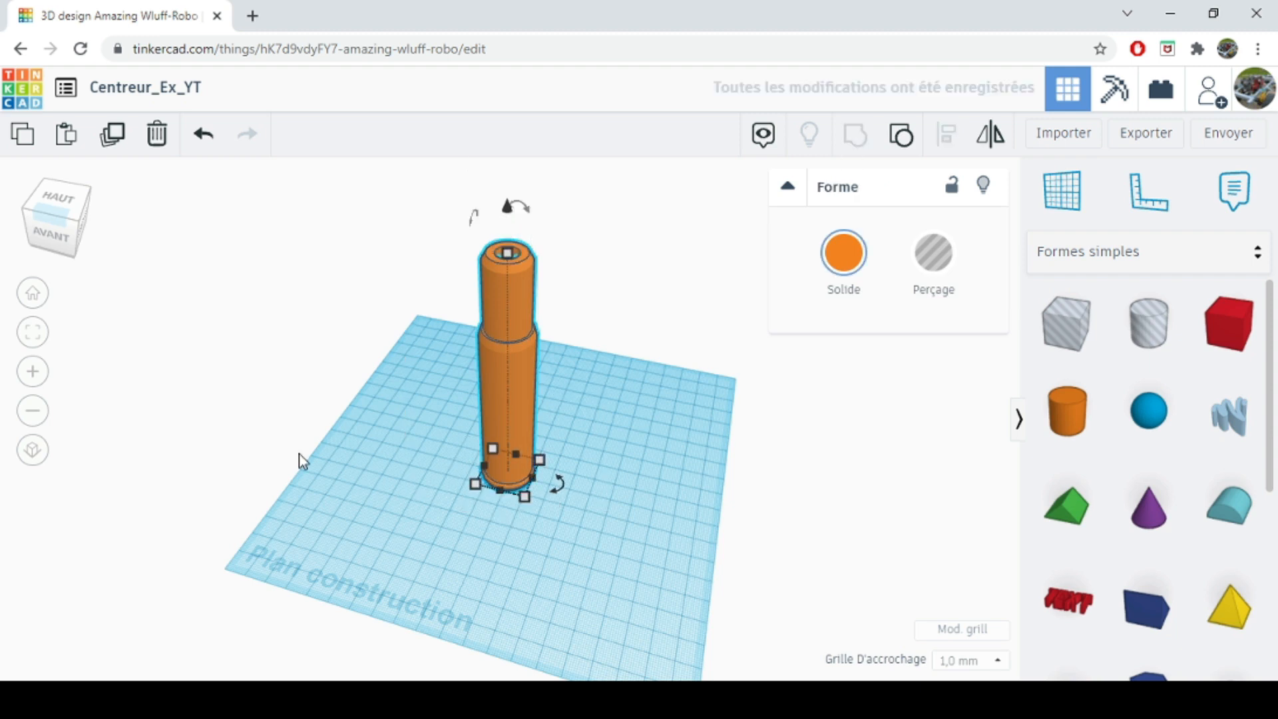
Undo the grouping and both centre alignments of the column and hole cylinder, and delete the hole cylinder
{"action": "left_click", "coordinate": [61, 243]}
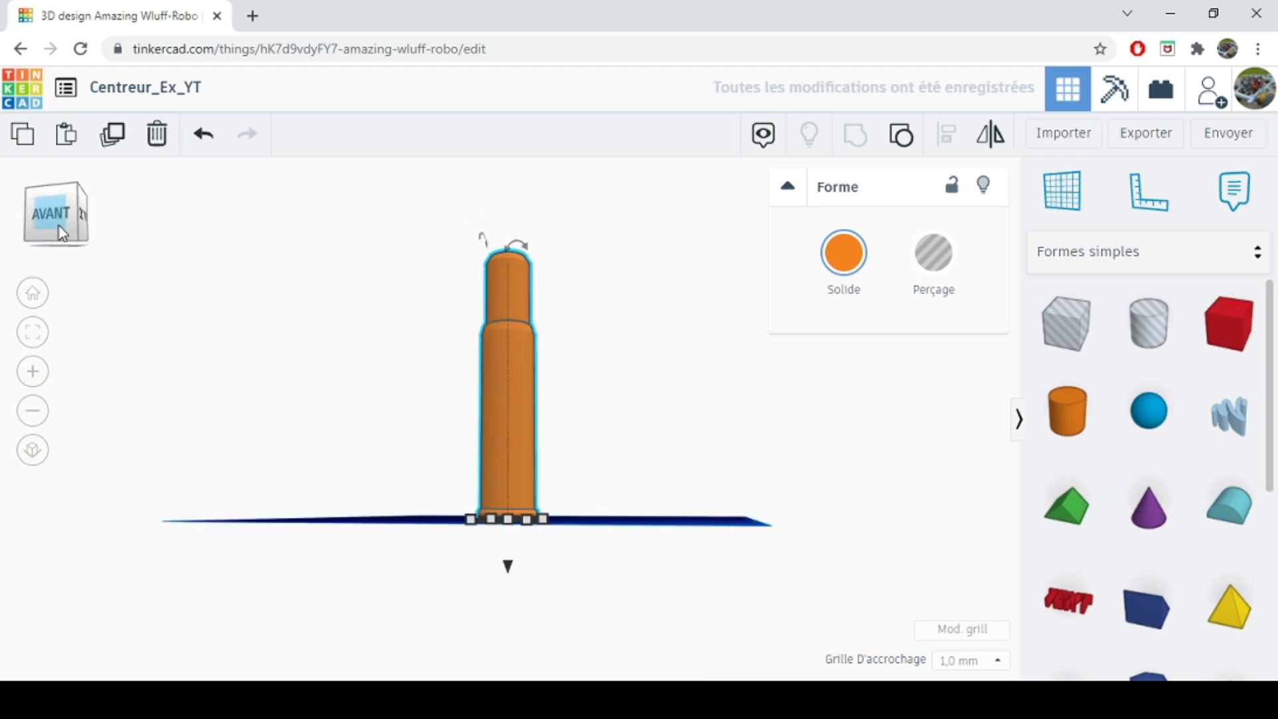
{"action": "left_click_drag", "start_coordinate": [59, 226], "coordinate": [65, 236]}
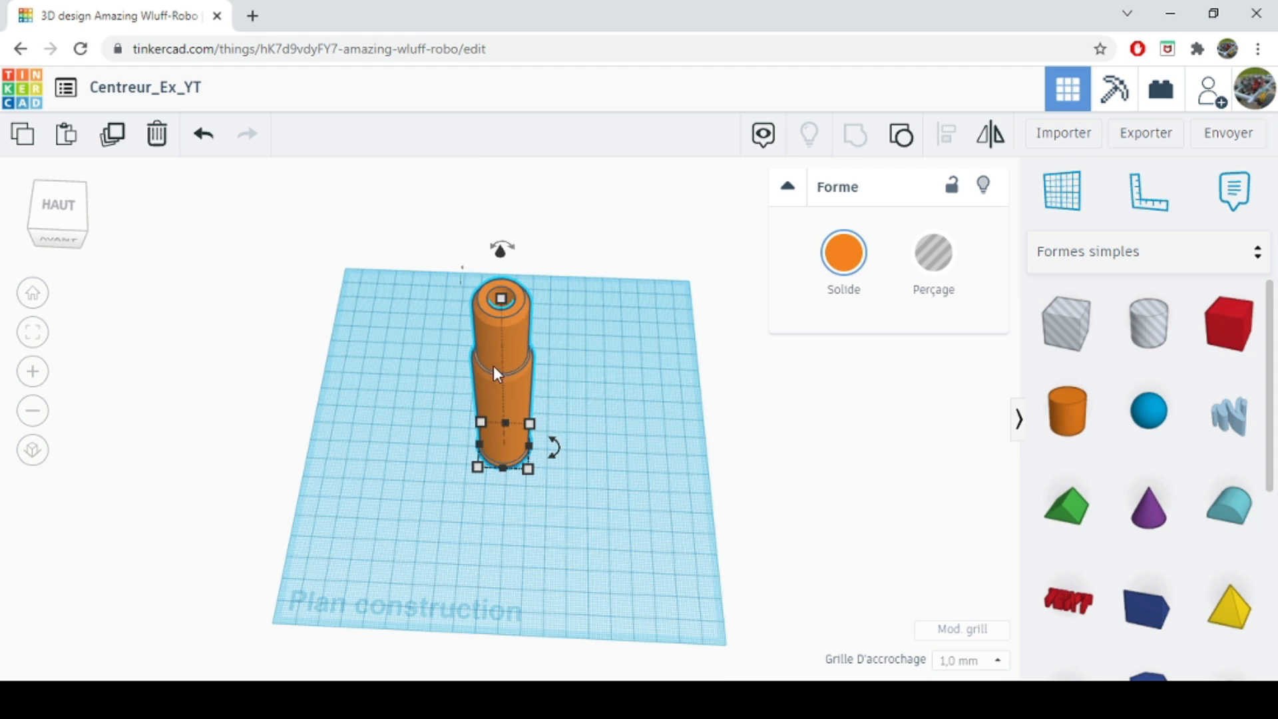
{"action": "left_click_drag", "start_coordinate": [462, 276], "coordinate": [463, 283]}
{"action": "mouse_move", "coordinate": [534, 440]}
{"action": "left_click", "coordinate": [59, 241]}
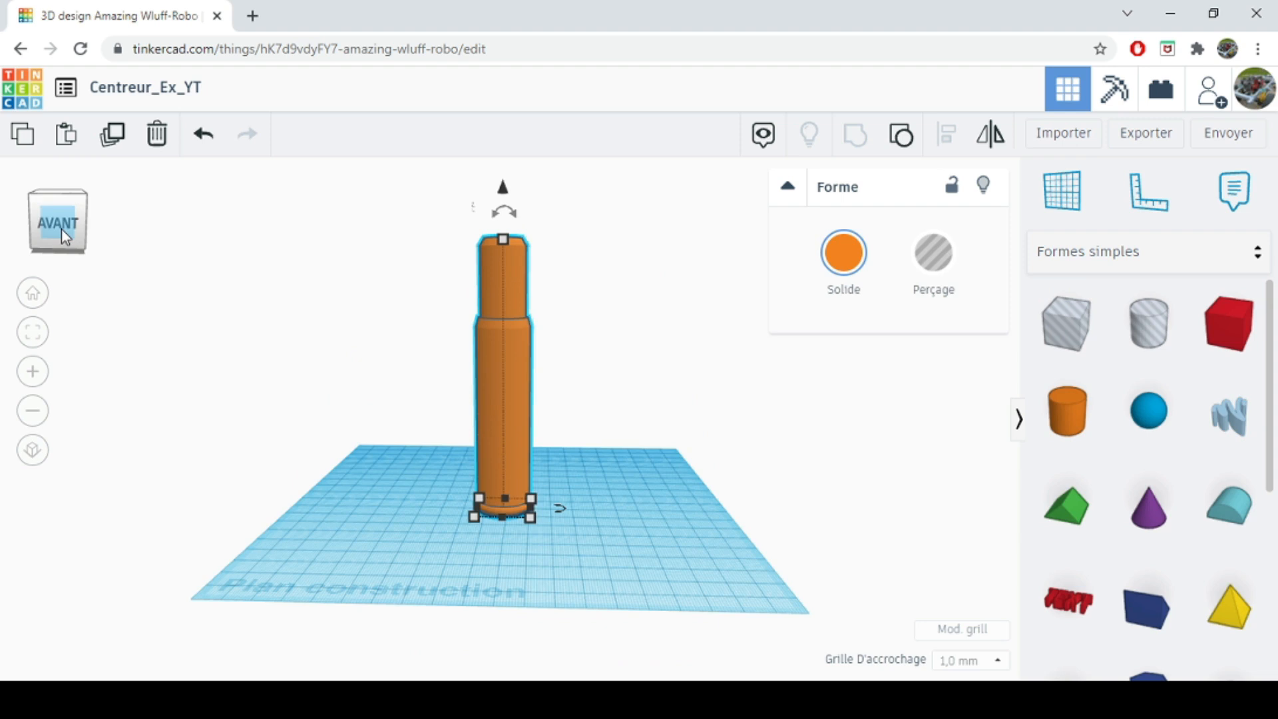
{"action": "left_click", "coordinate": [203, 135]}
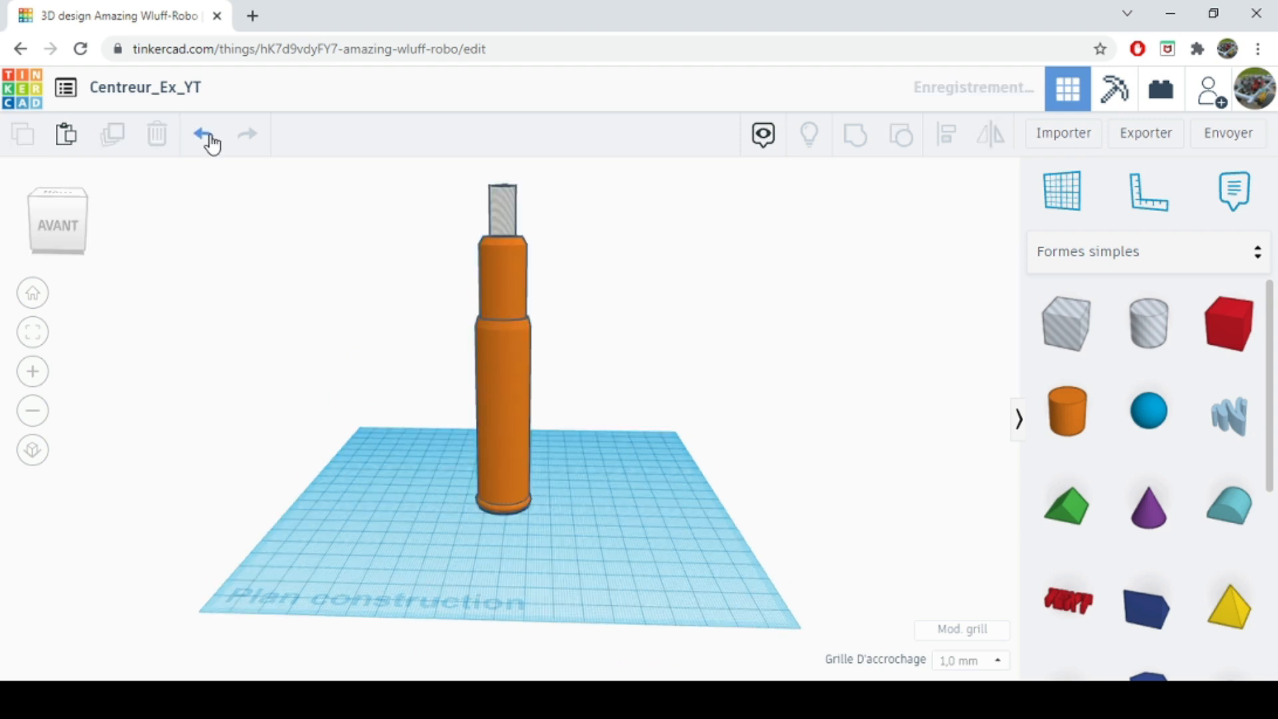
{"action": "left_click", "coordinate": [210, 140]}
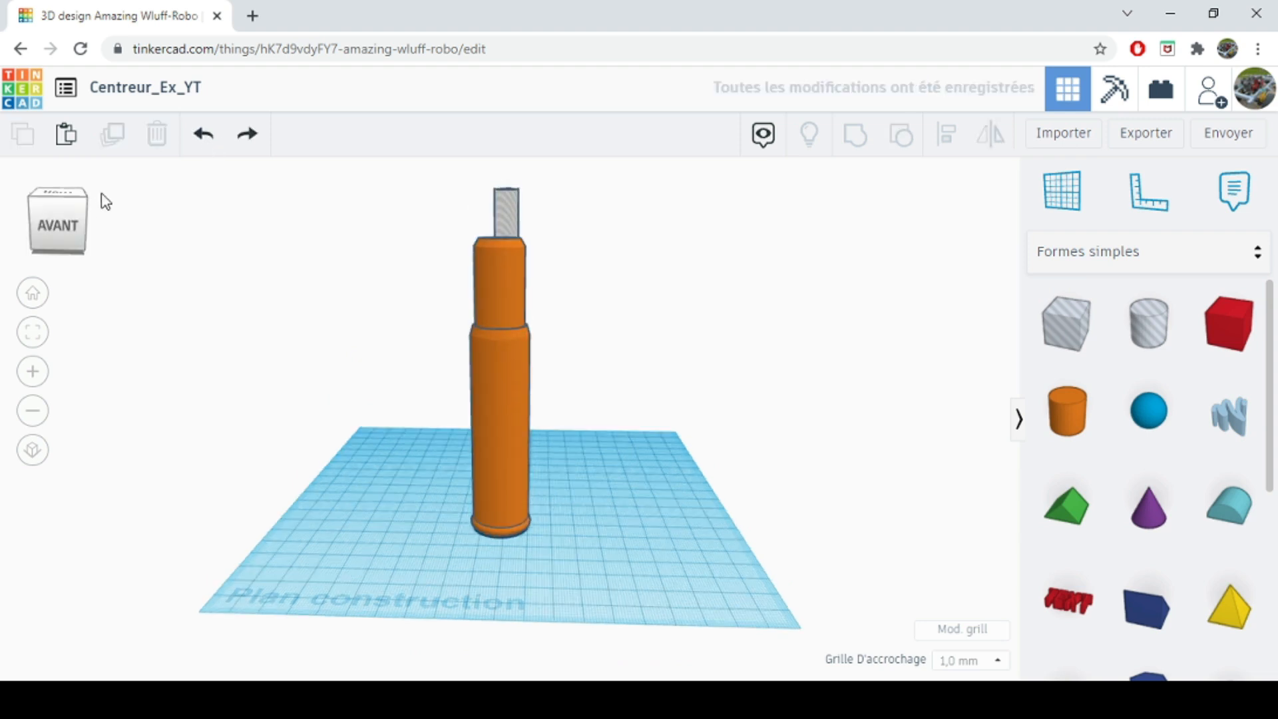
{"action": "left_click", "coordinate": [205, 135]}
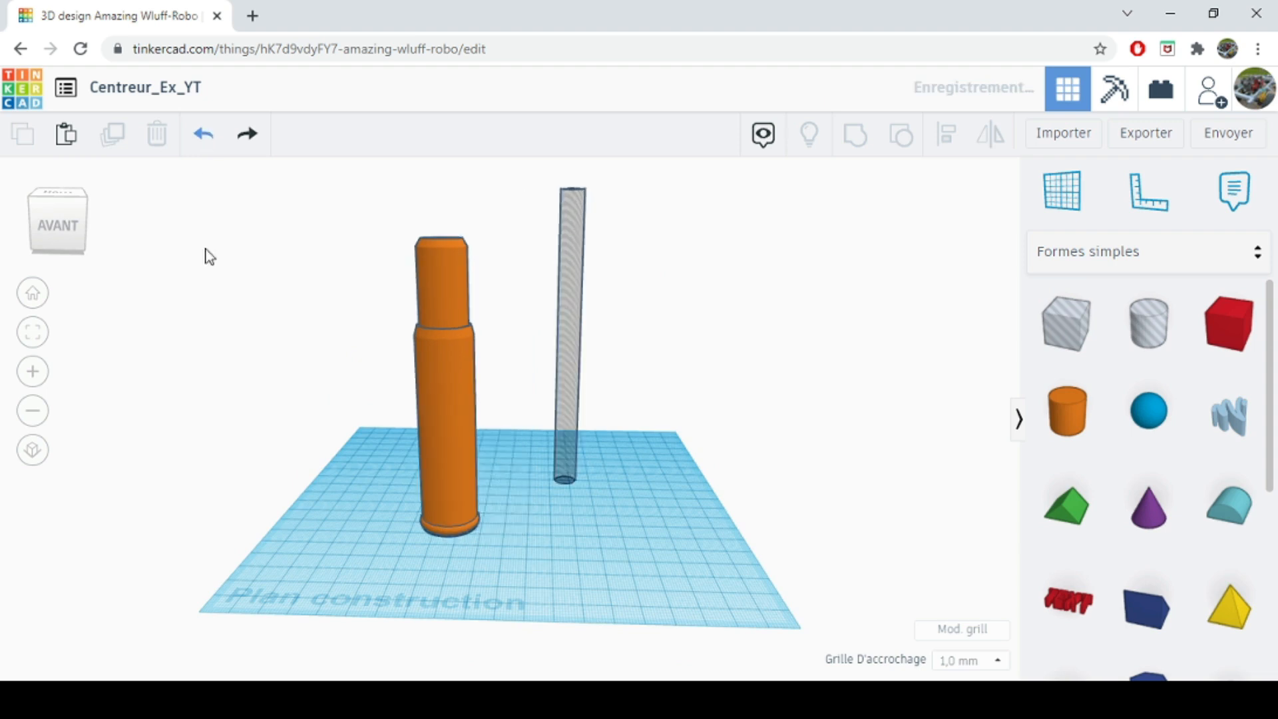
{"action": "left_click", "coordinate": [570, 440]}
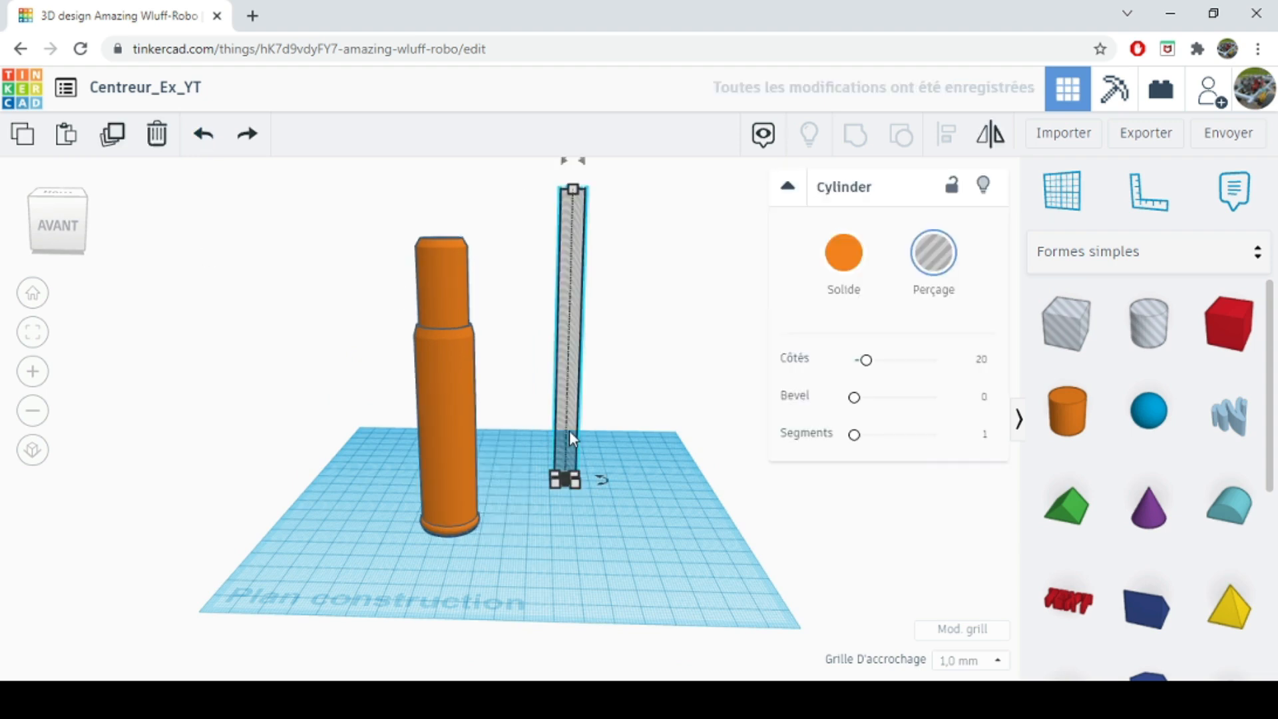
{"action": "left_click", "coordinate": [157, 136]}
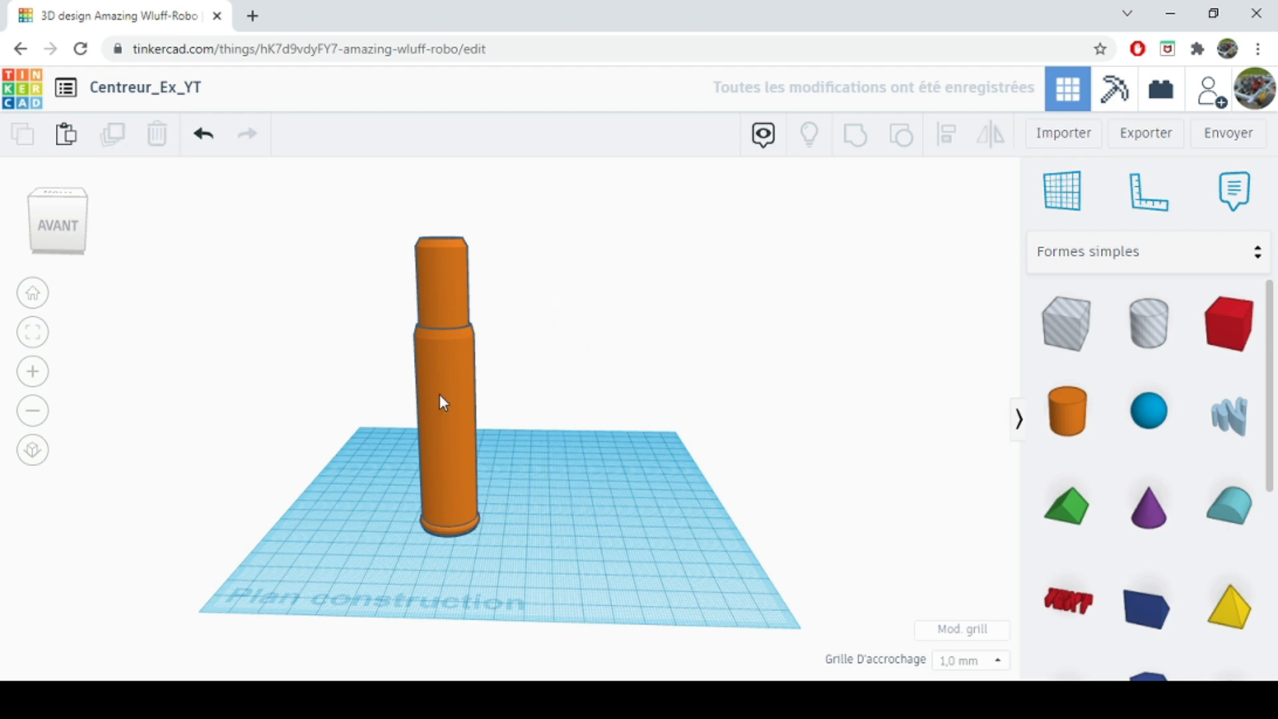
Copy the column, move the duplicate beside the original, and delete the duplicate
{"action": "left_click", "coordinate": [439, 394]}
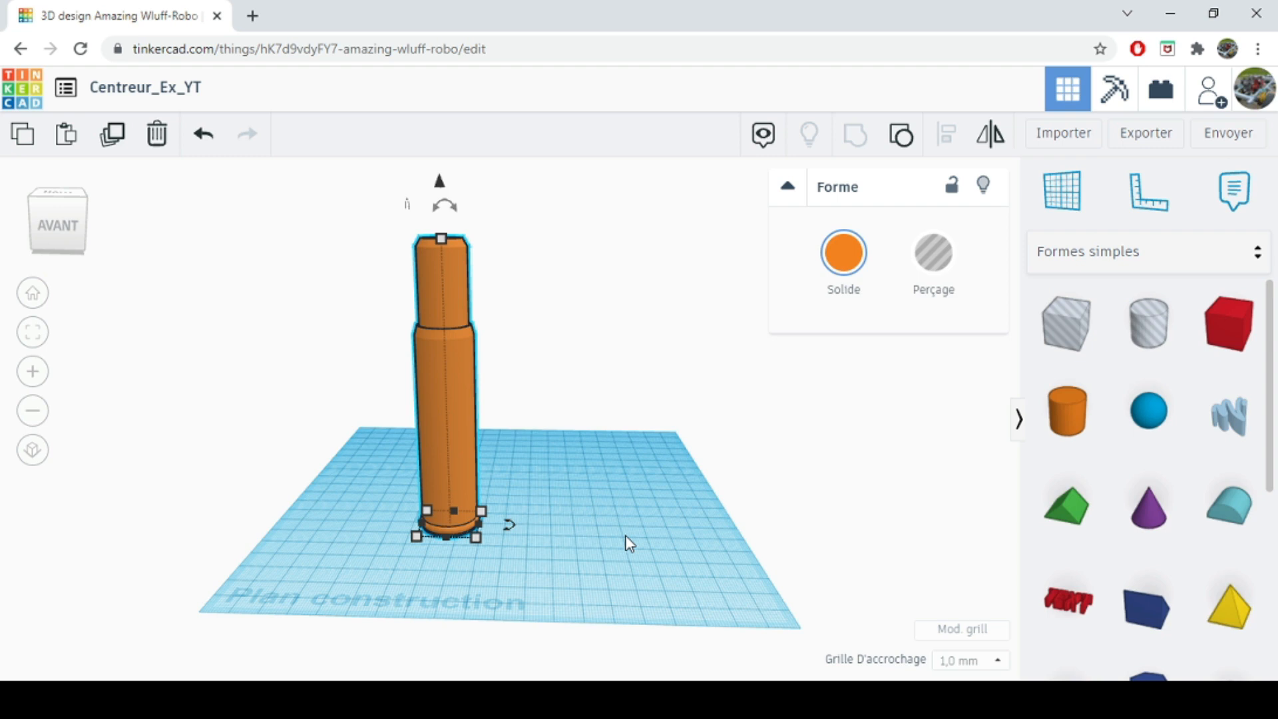
{"action": "key", "text": "ctrl+c"}
{"action": "key", "text": "ctrl+v"}
{"action": "left_click_drag", "start_coordinate": [508, 363], "coordinate": [614, 383]}
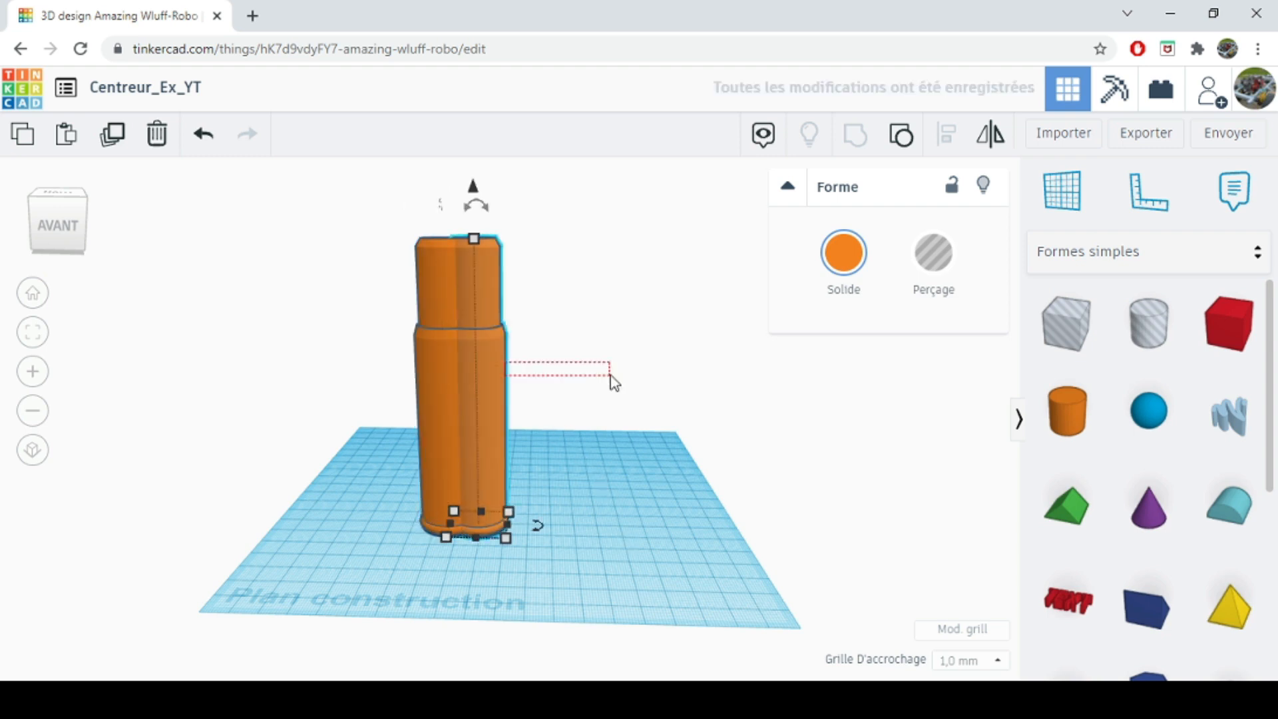
{"action": "left_click_drag", "start_coordinate": [482, 371], "coordinate": [578, 390]}
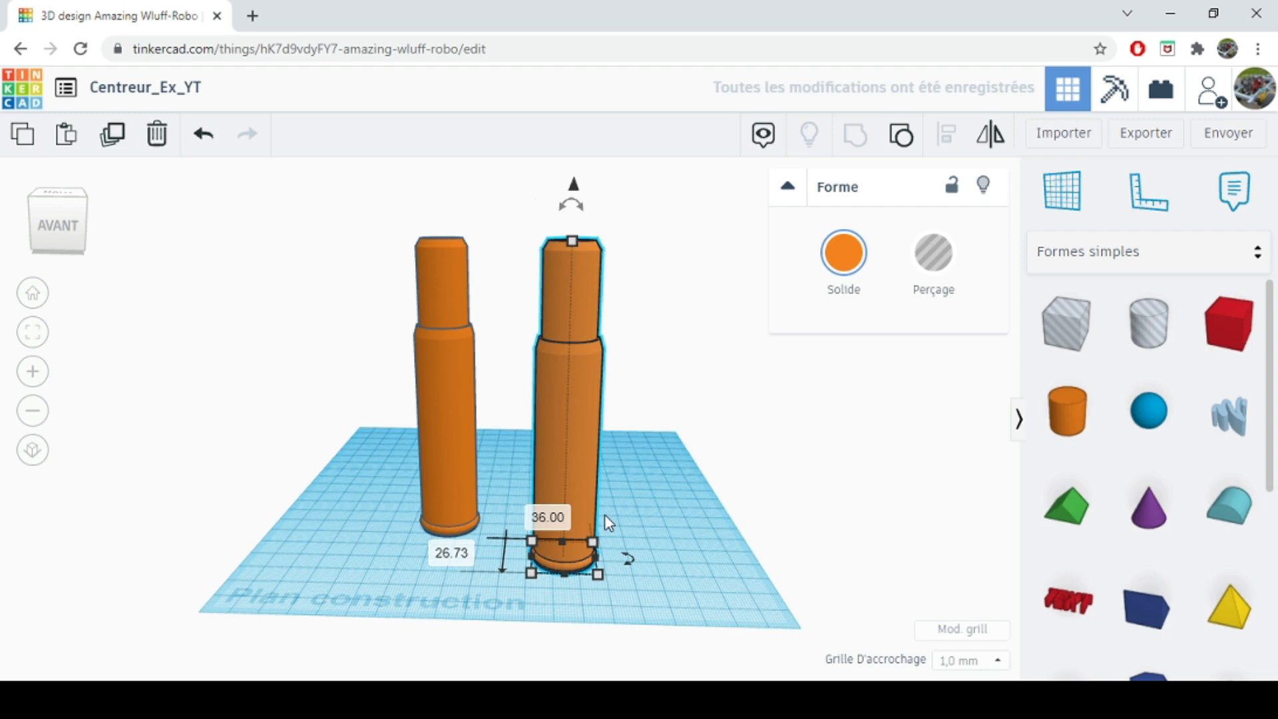
{"action": "key", "text": "Delete"}
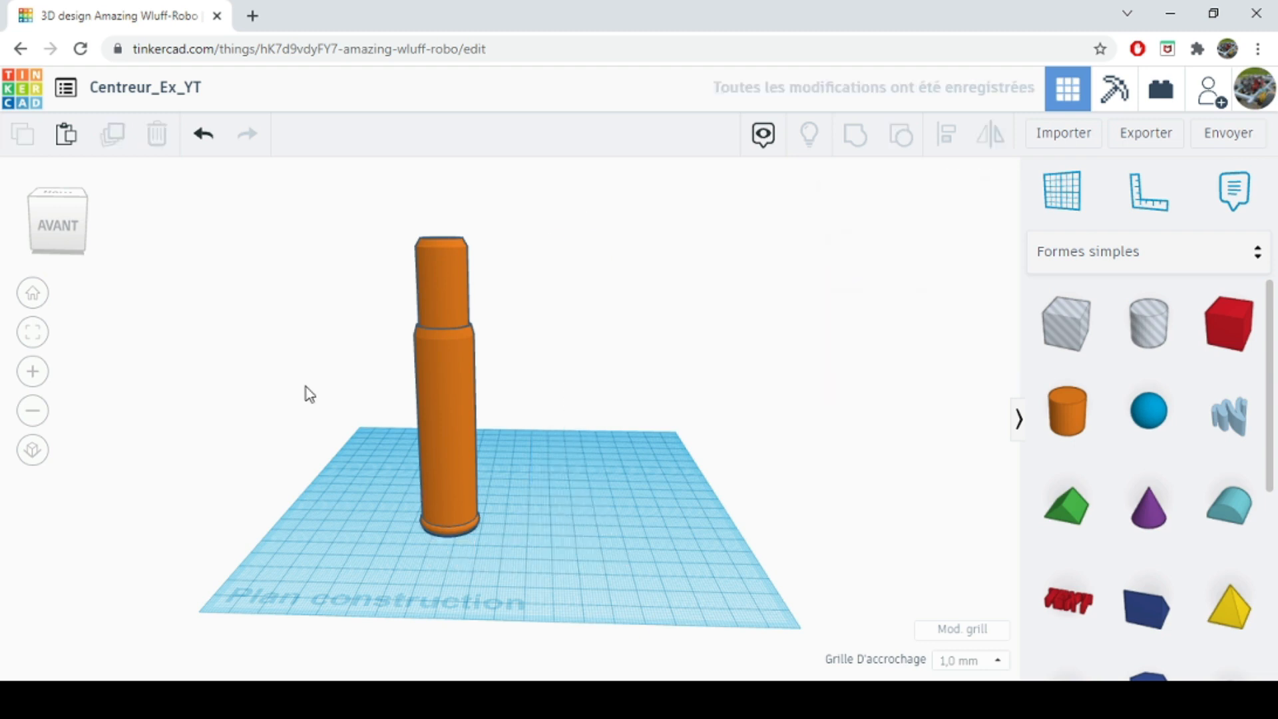
Try the column's rotation handle in the vertical plane facing the front view
{"action": "left_click", "coordinate": [458, 381]}
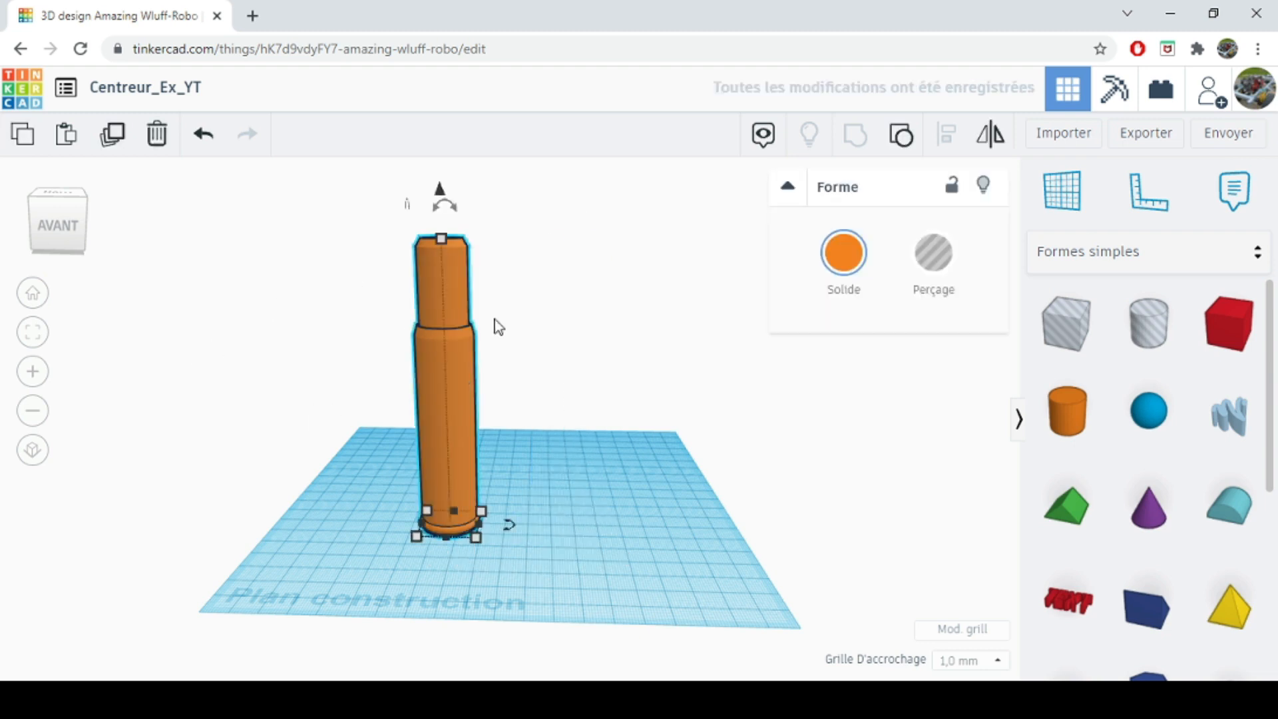
{"action": "mouse_move", "coordinate": [449, 202]}
{"action": "left_click_drag", "start_coordinate": [449, 203], "coordinate": [470, 245]}
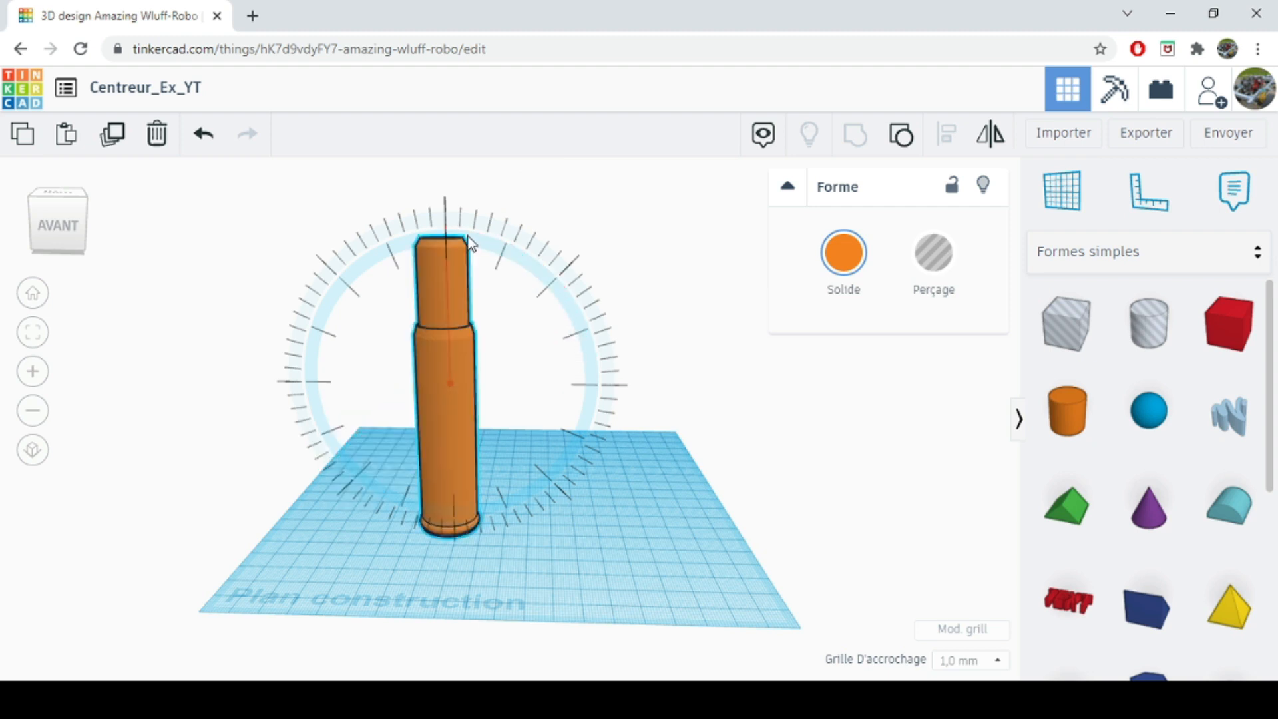
{"action": "left_click_drag", "start_coordinate": [468, 237], "coordinate": [469, 238]}
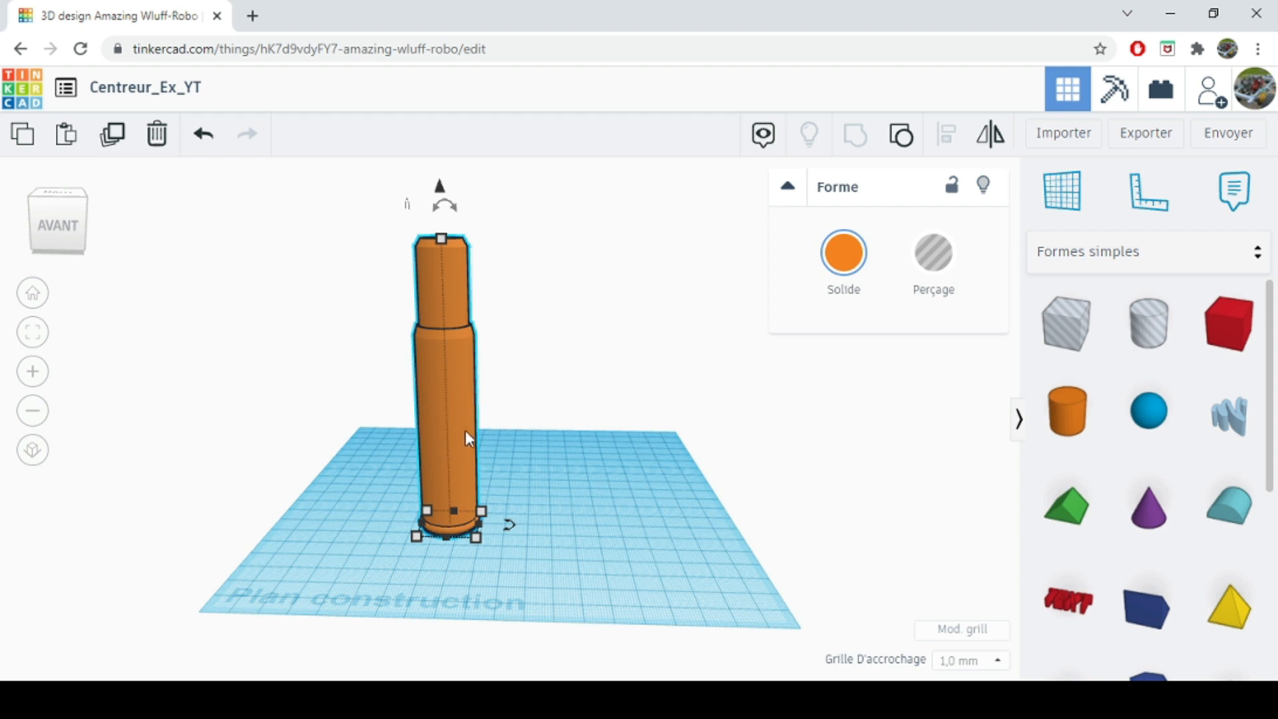
Place a solid cylinder on the workplane beside the column, lower it to about -23 mm and raise it back up
{"action": "mouse_move", "coordinate": [74, 233]}
{"action": "left_mouse_down"}
{"action": "mouse_move", "coordinate": [75, 256]}
{"action": "mouse_move", "coordinate": [80, 241]}
{"action": "left_mouse_up"}
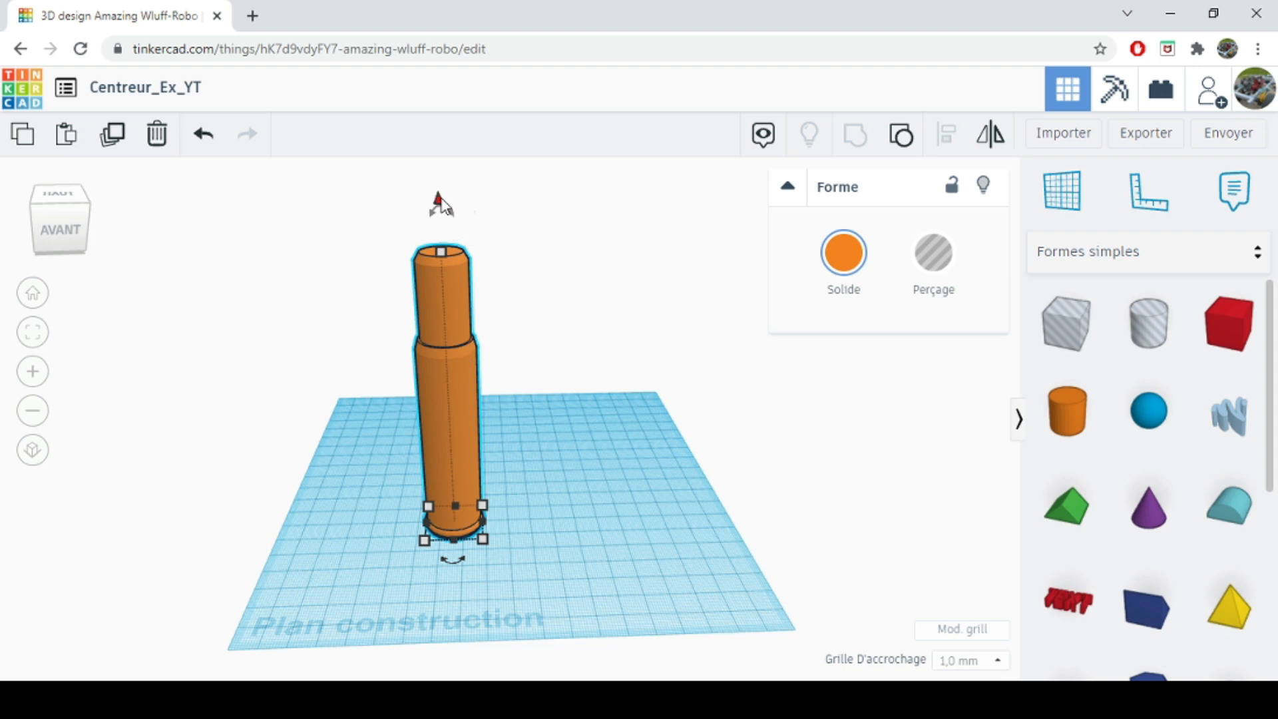
{"action": "left_click_drag", "start_coordinate": [1072, 424], "coordinate": [603, 526]}
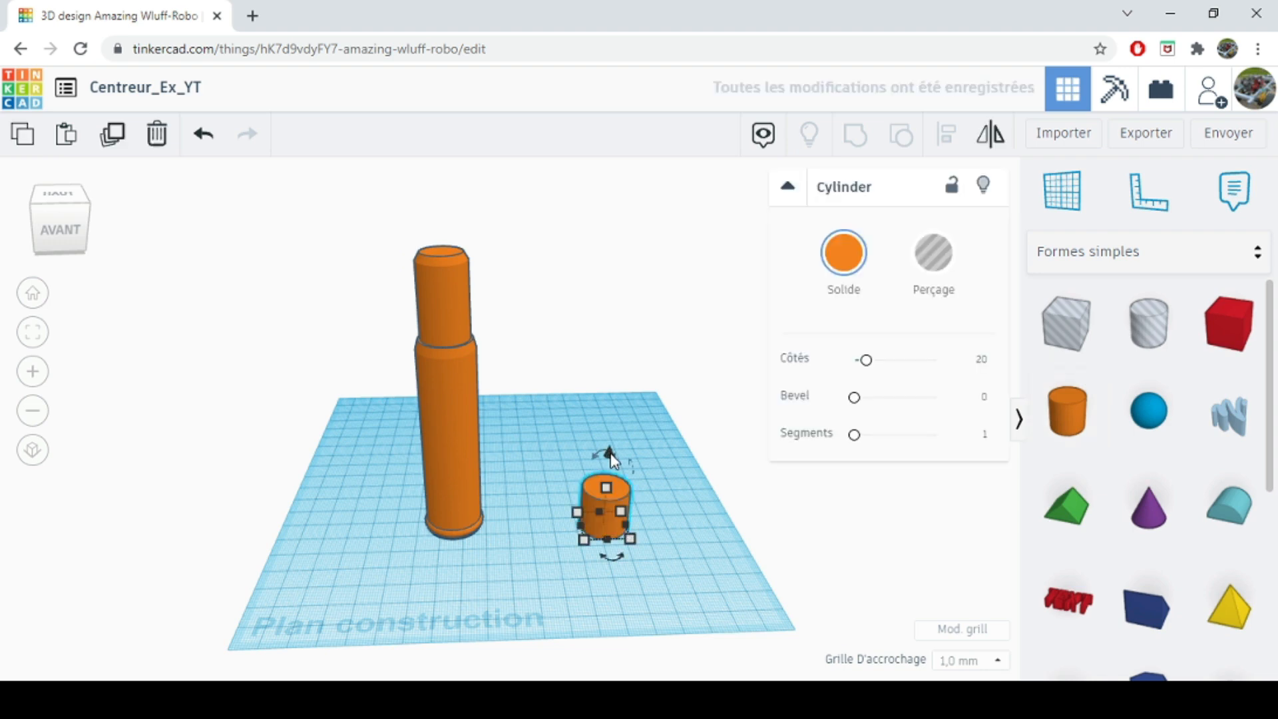
{"action": "left_click_drag", "start_coordinate": [611, 456], "coordinate": [609, 492]}
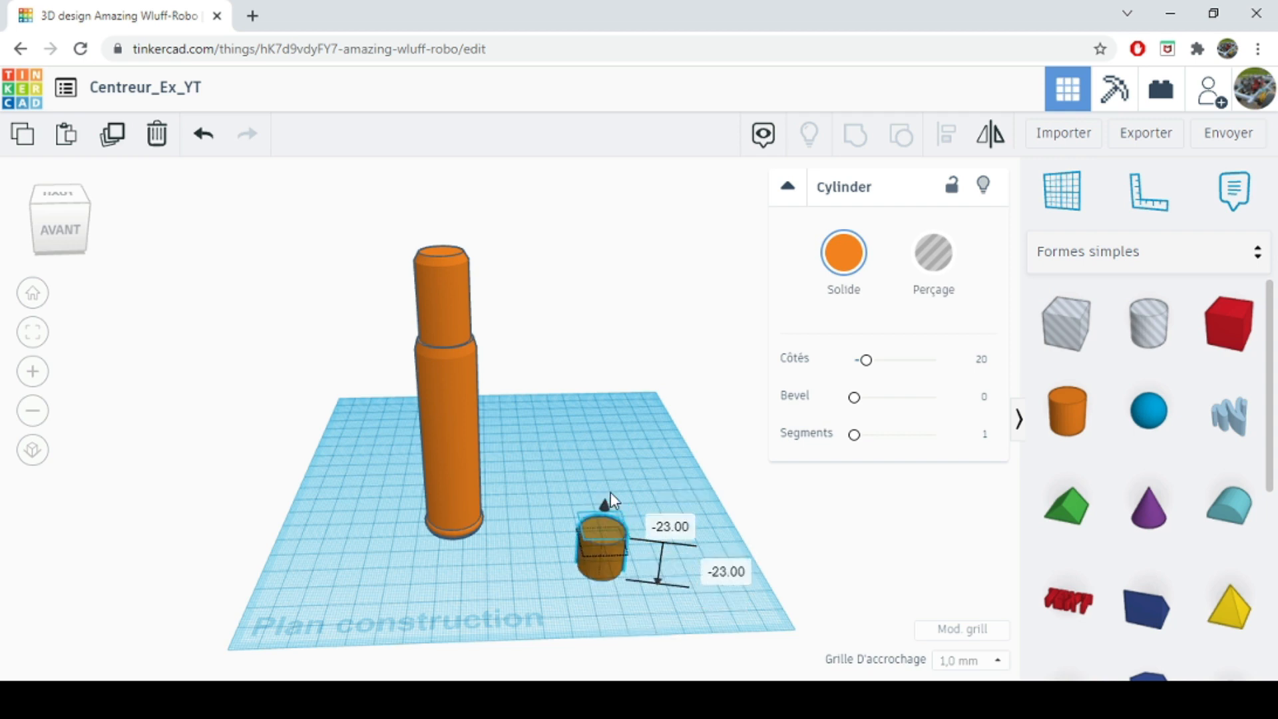
{"action": "left_click_drag", "start_coordinate": [610, 492], "coordinate": [636, 405]}
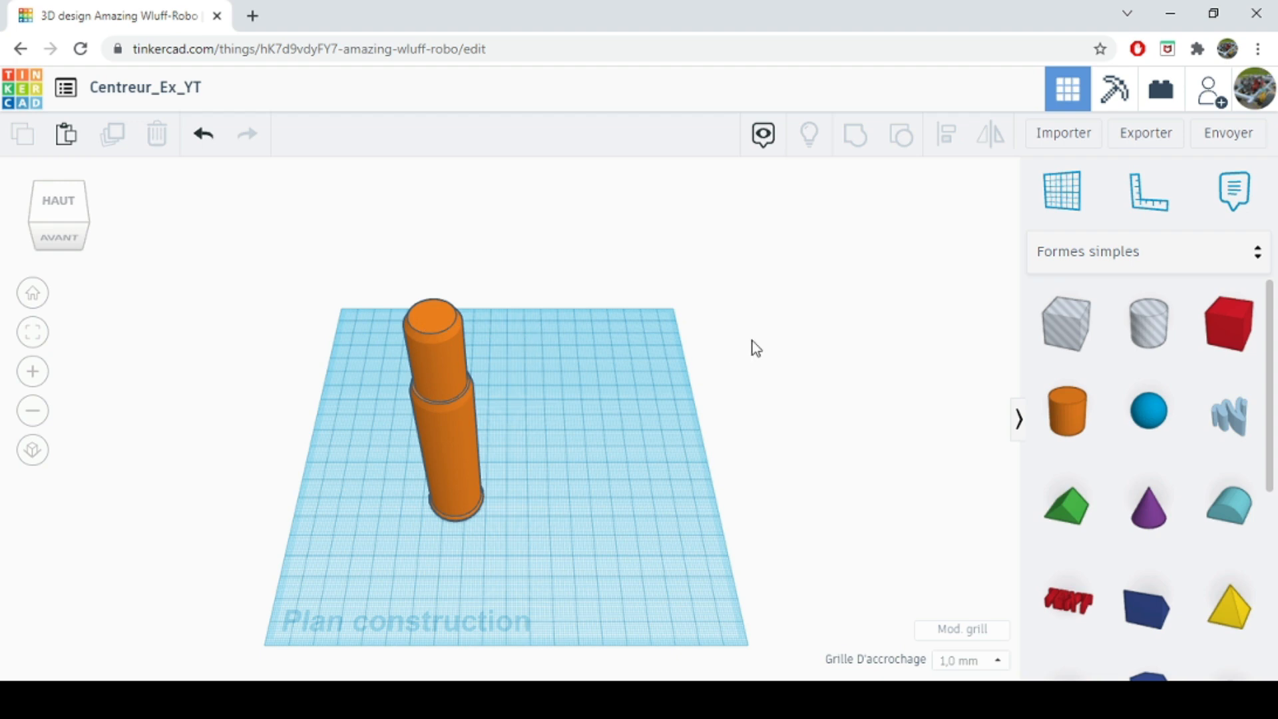
Set a temporary workplane on the column's top face and place a text shape on it behind the column
{"action": "left_click", "coordinate": [1079, 197]}
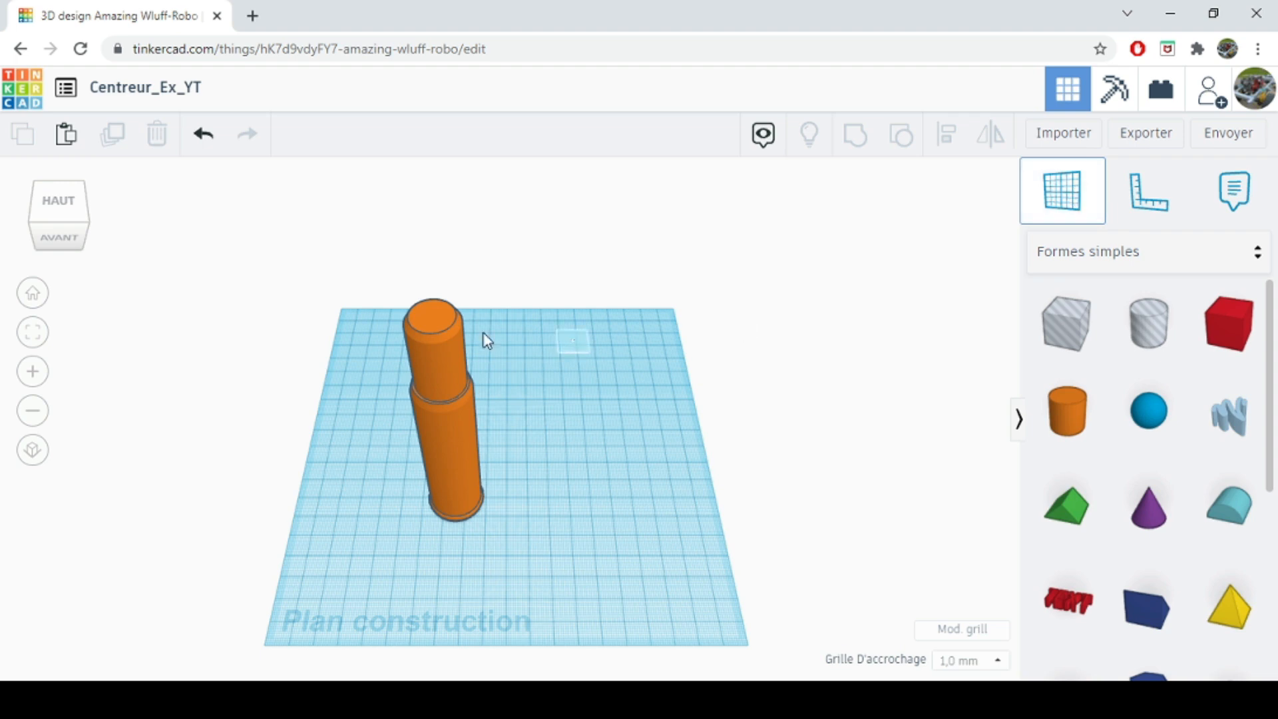
{"action": "left_click", "coordinate": [436, 320]}
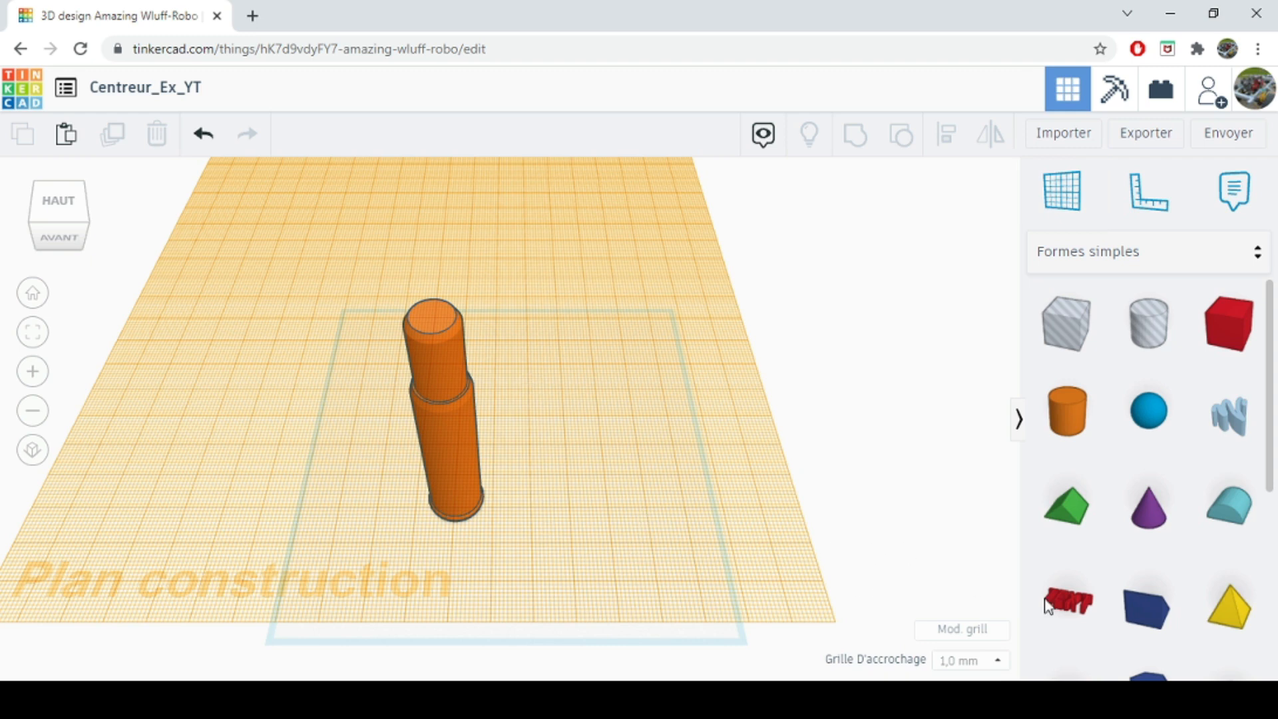
{"action": "left_click_drag", "start_coordinate": [1088, 607], "coordinate": [506, 267]}
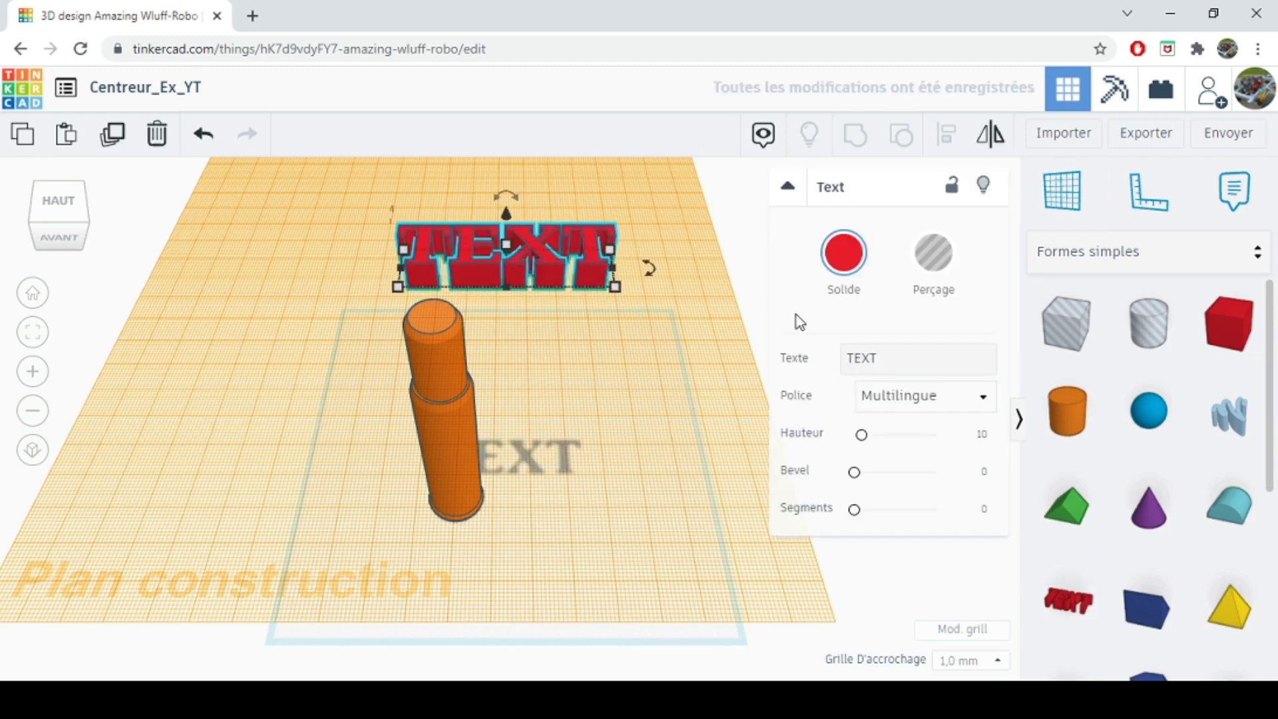
Change the text shape's wording to LT
{"action": "left_click", "coordinate": [884, 357]}
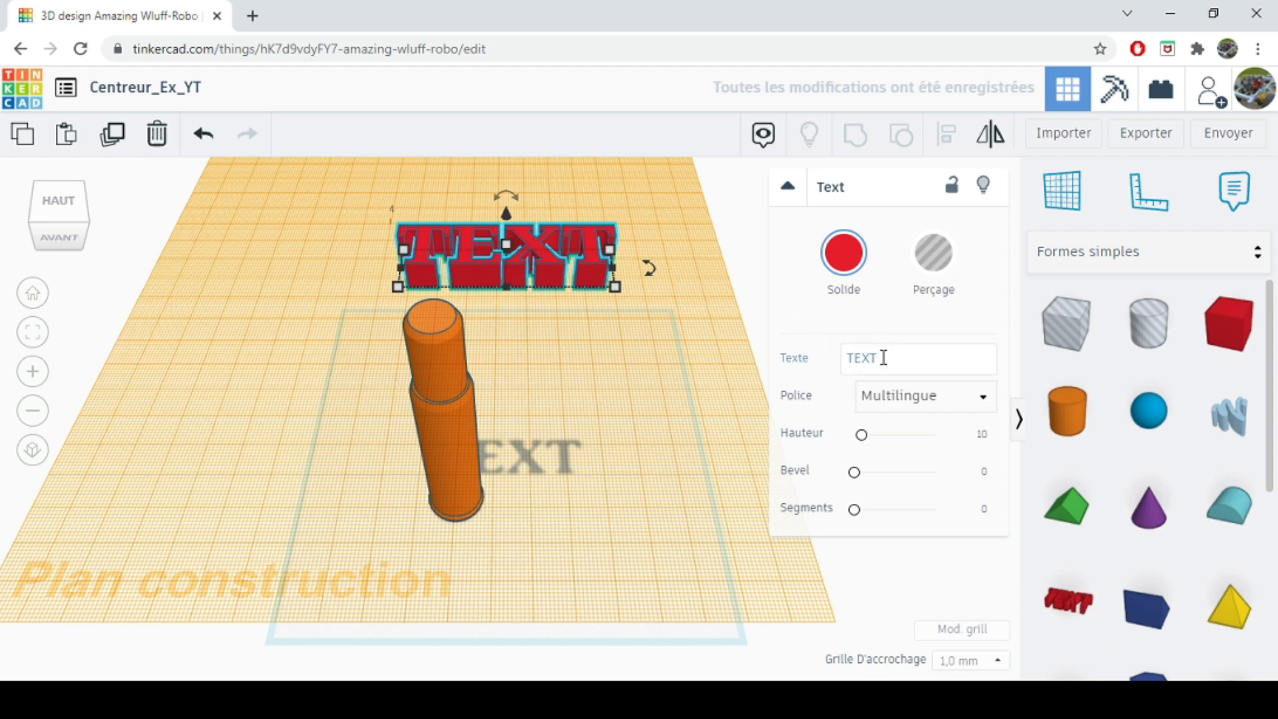
{"action": "key", "text": "BackSpace"}
{"action": "key", "text": "BackSpace"}
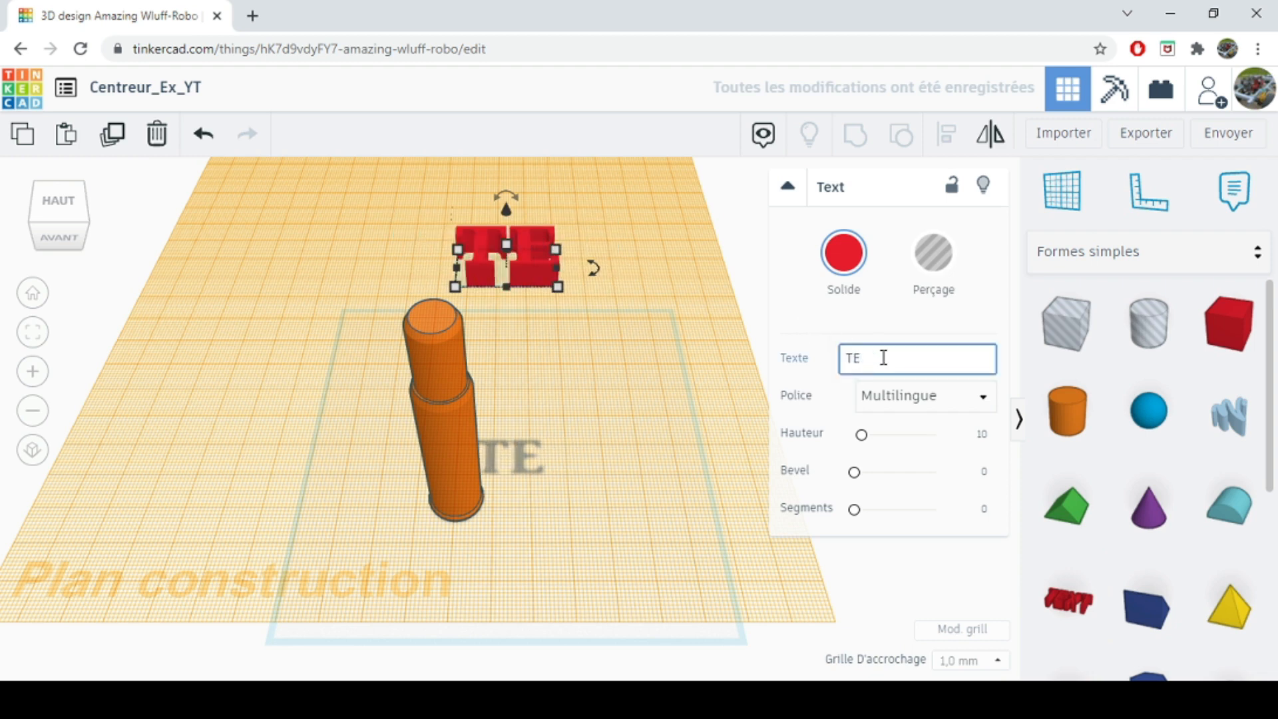
{"action": "key", "text": "BackSpace"}
{"action": "key", "text": "BackSpace"}
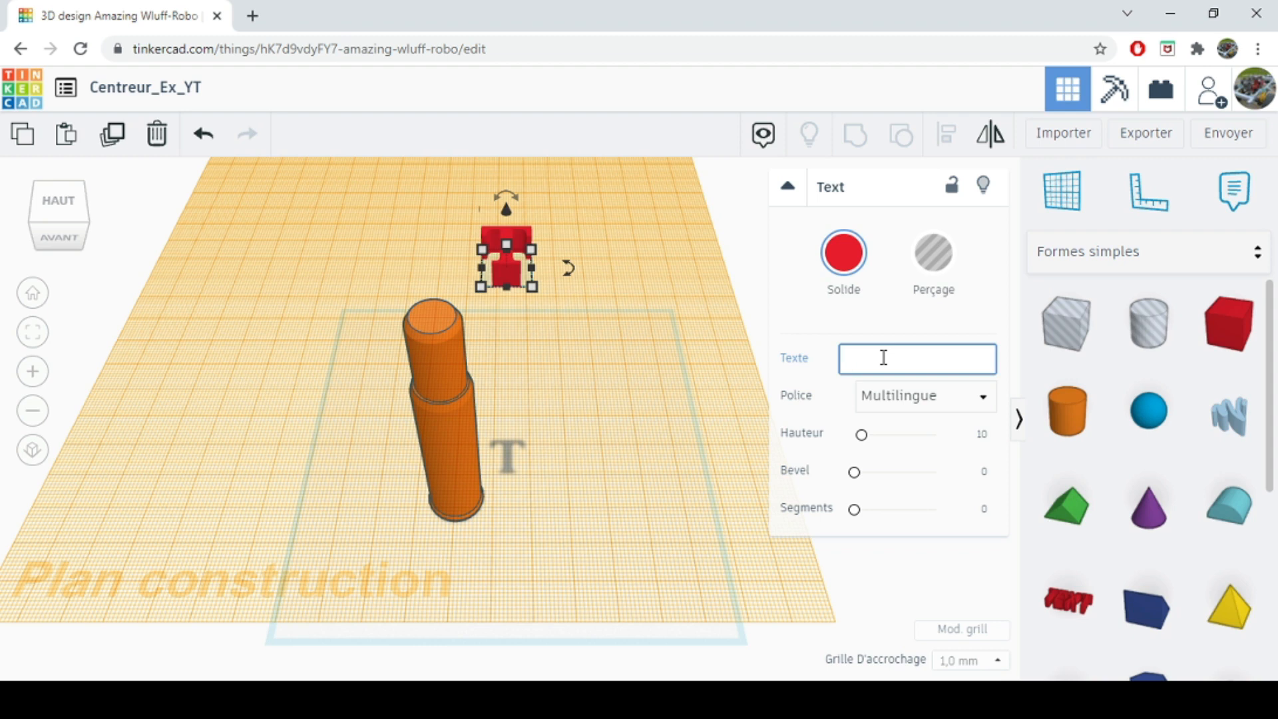
{"action": "type", "text": "LT"}
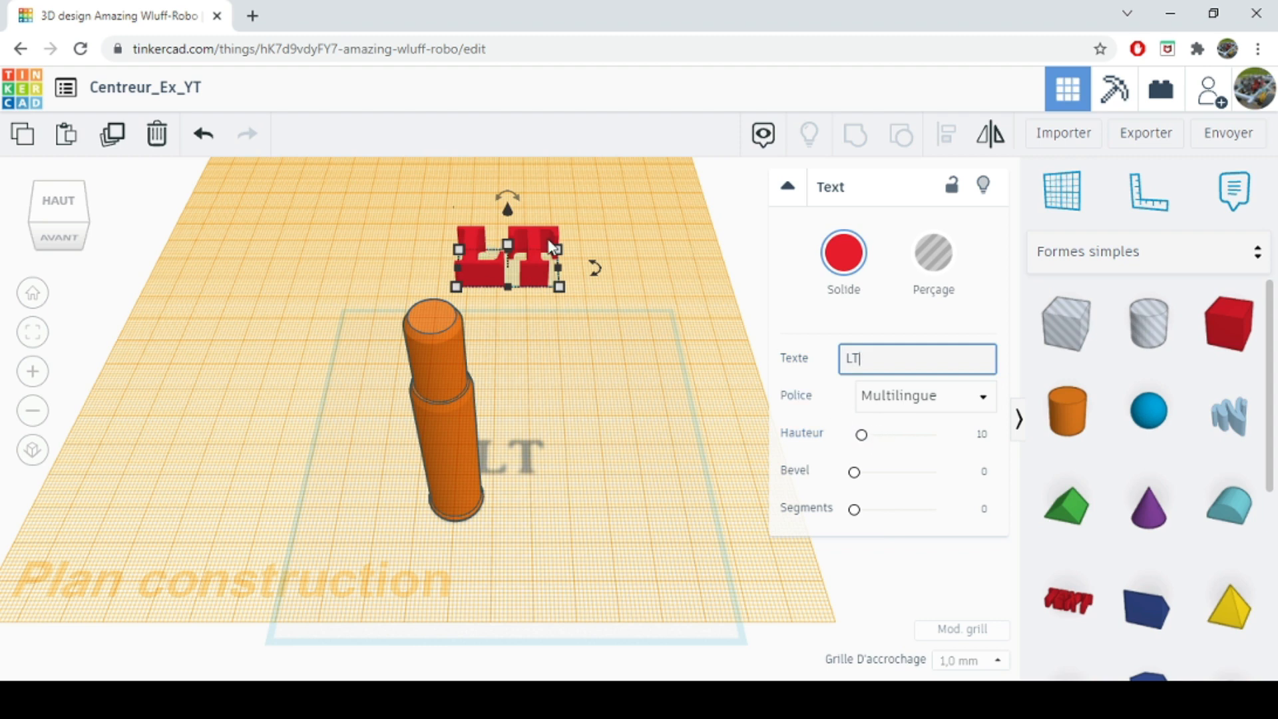
Set the LT text's font to Serif and shrink it to about 11.3 mm by 6.9 mm
{"action": "left_click", "coordinate": [969, 406]}
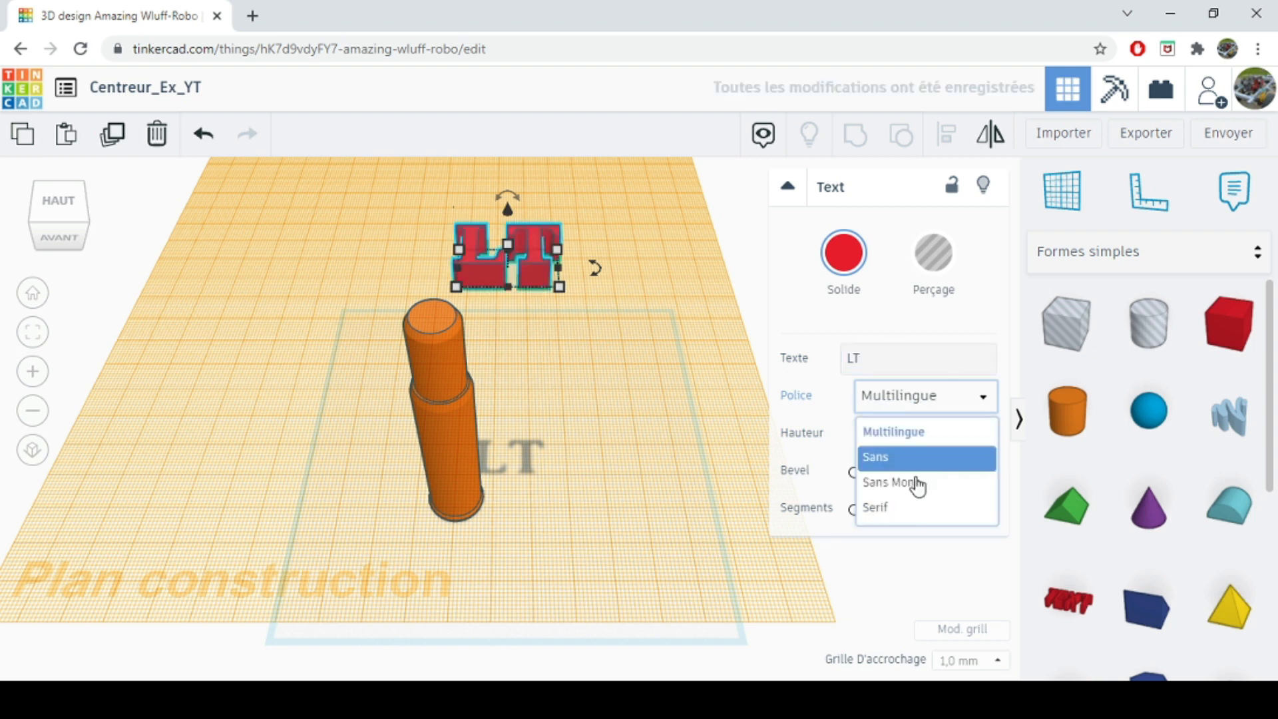
{"action": "left_click", "coordinate": [910, 510]}
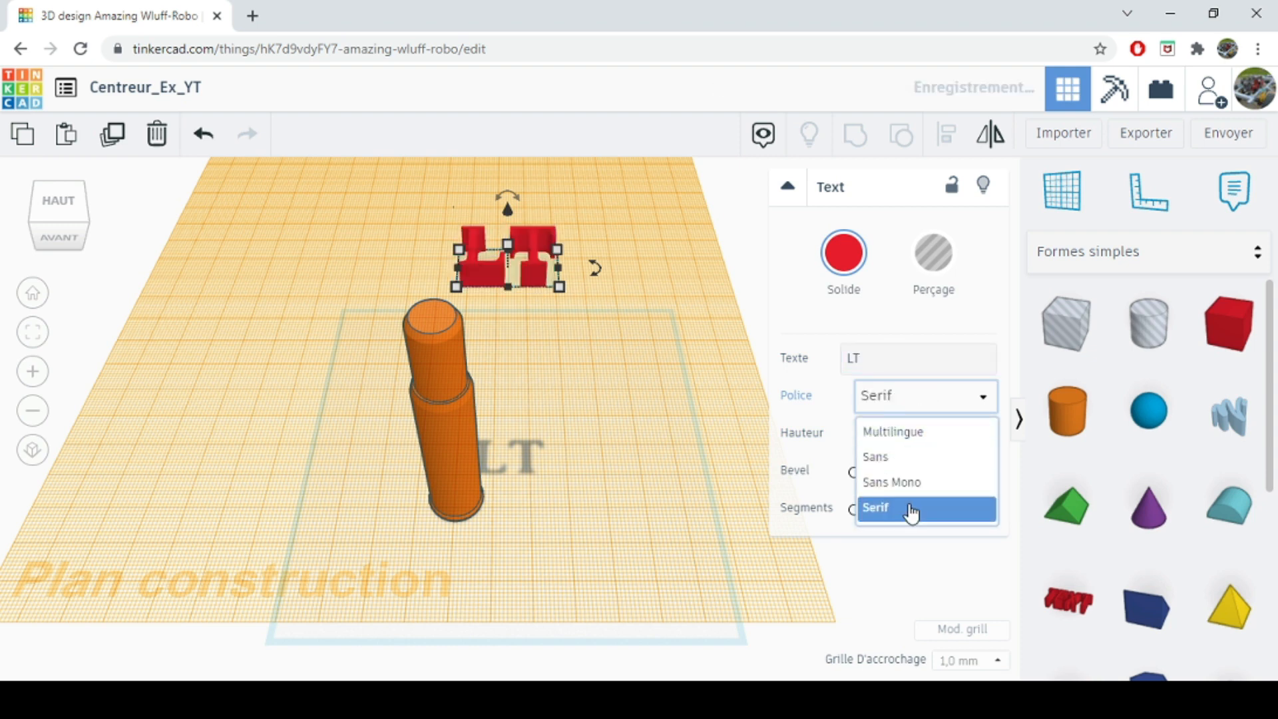
{"action": "left_click", "coordinate": [910, 510]}
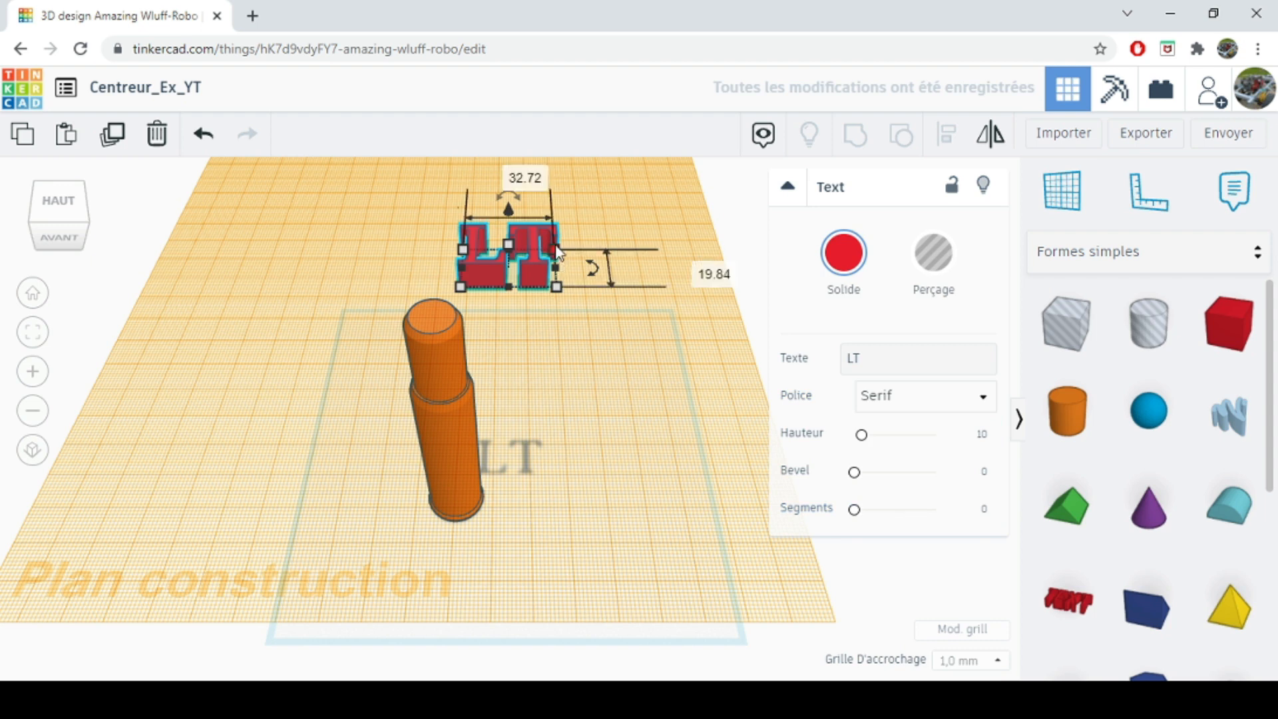
{"action": "left_click_drag", "start_coordinate": [557, 248], "coordinate": [496, 275]}
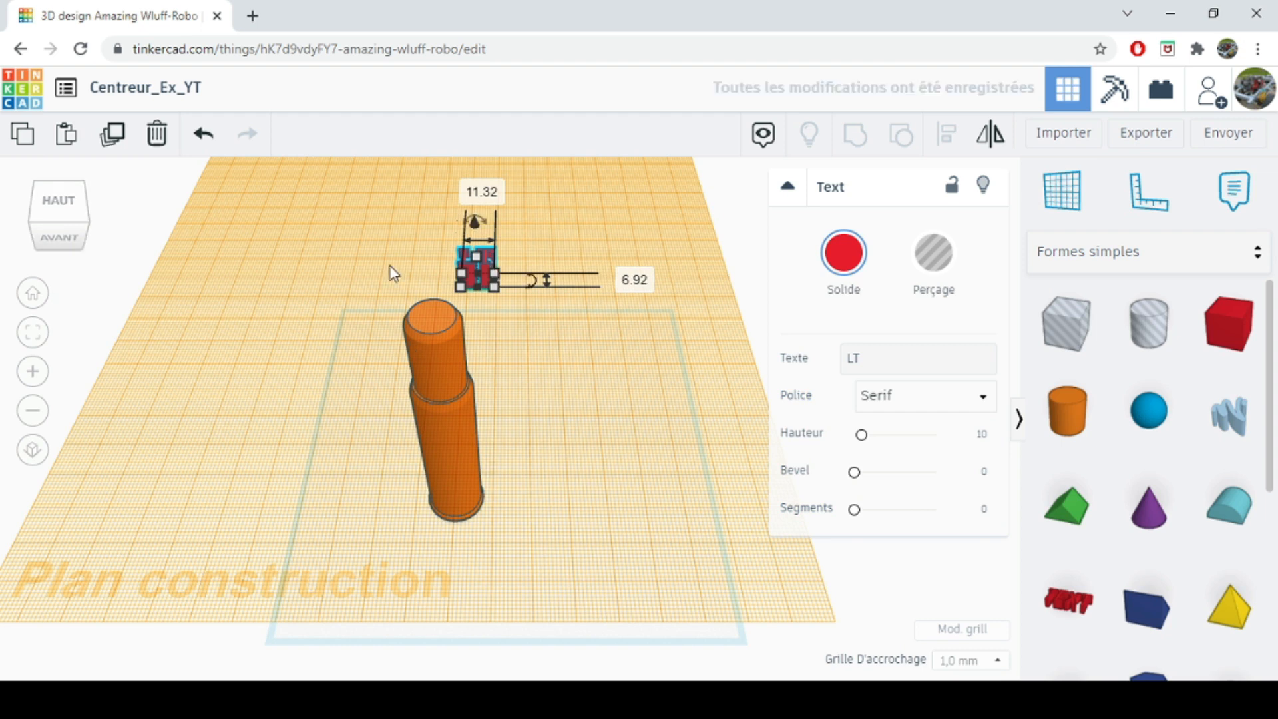
Select the column and the LT text together and align them on their centres in both horizontal directions
{"action": "left_click_drag", "start_coordinate": [374, 222], "coordinate": [633, 465]}
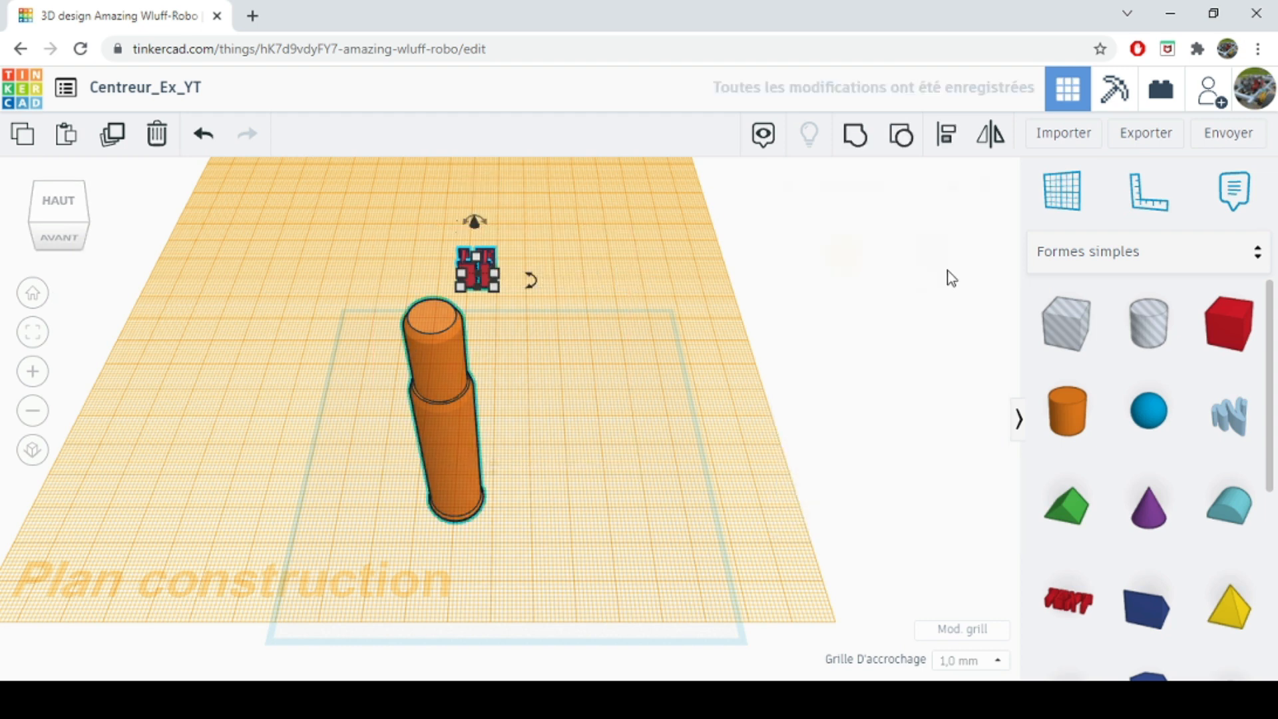
{"action": "left_click", "coordinate": [948, 141]}
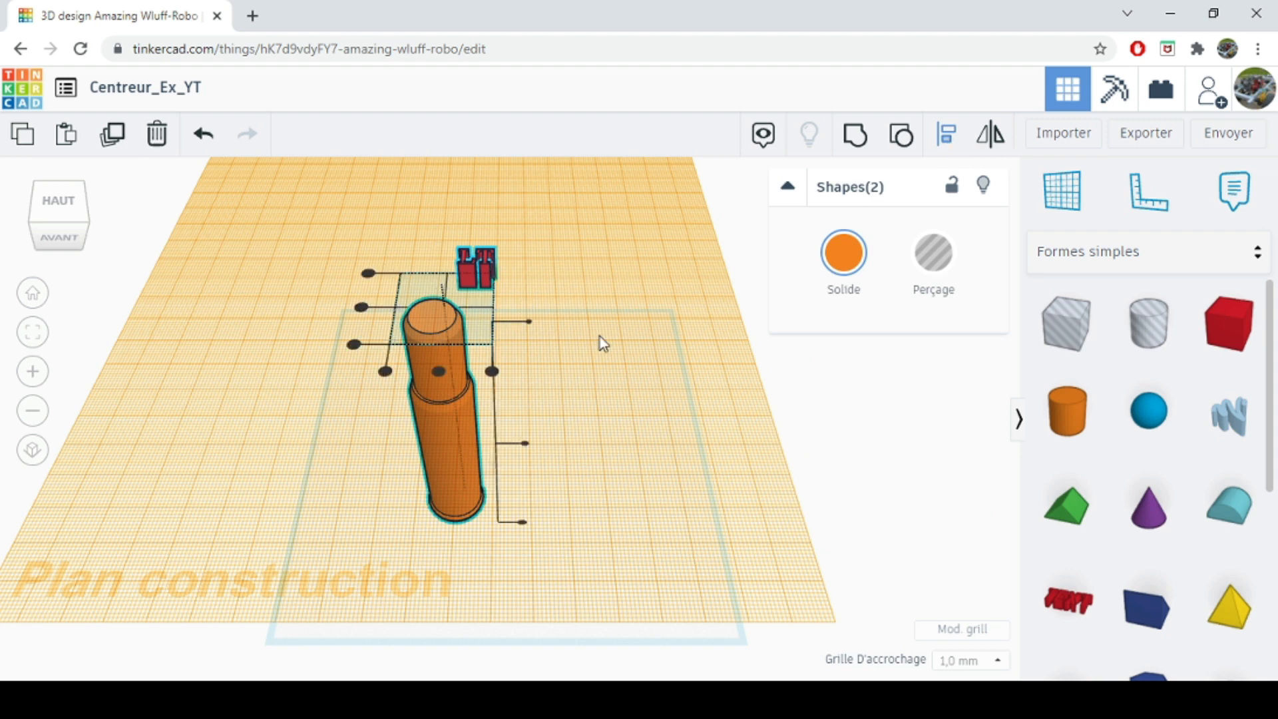
{"action": "left_click", "coordinate": [361, 307]}
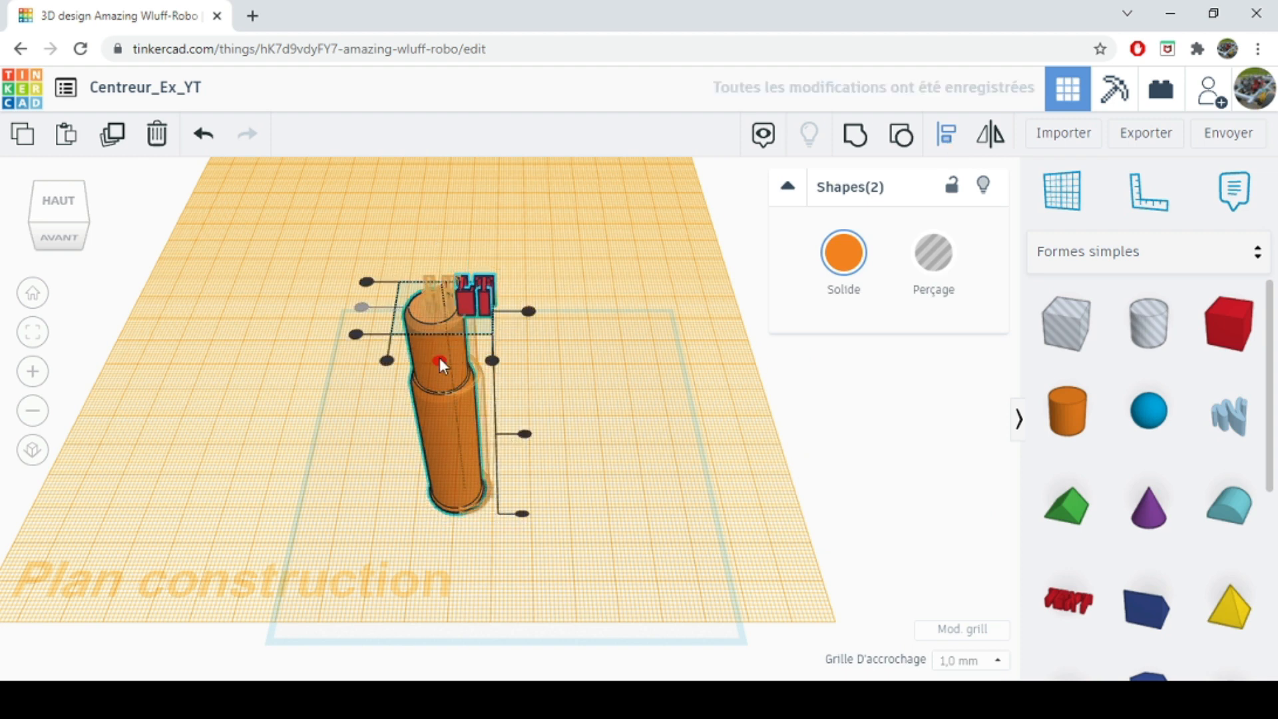
{"action": "left_click", "coordinate": [439, 360]}
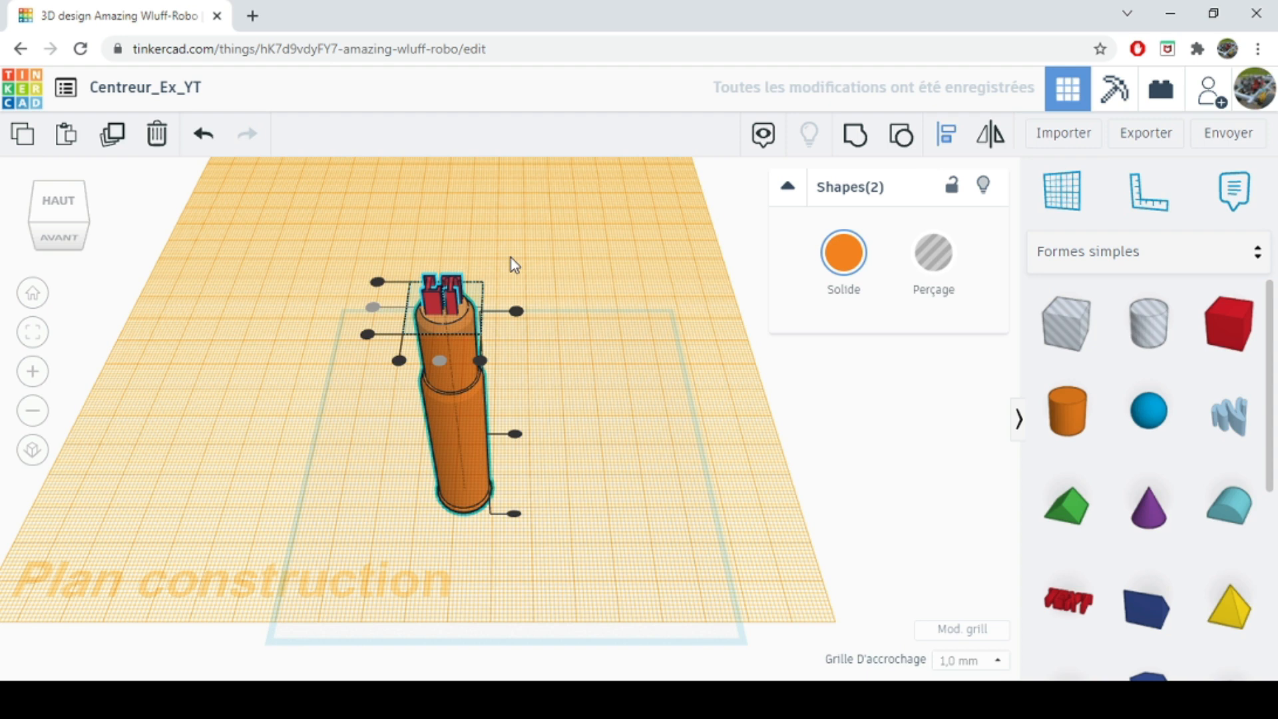
{"action": "left_click", "coordinate": [450, 286]}
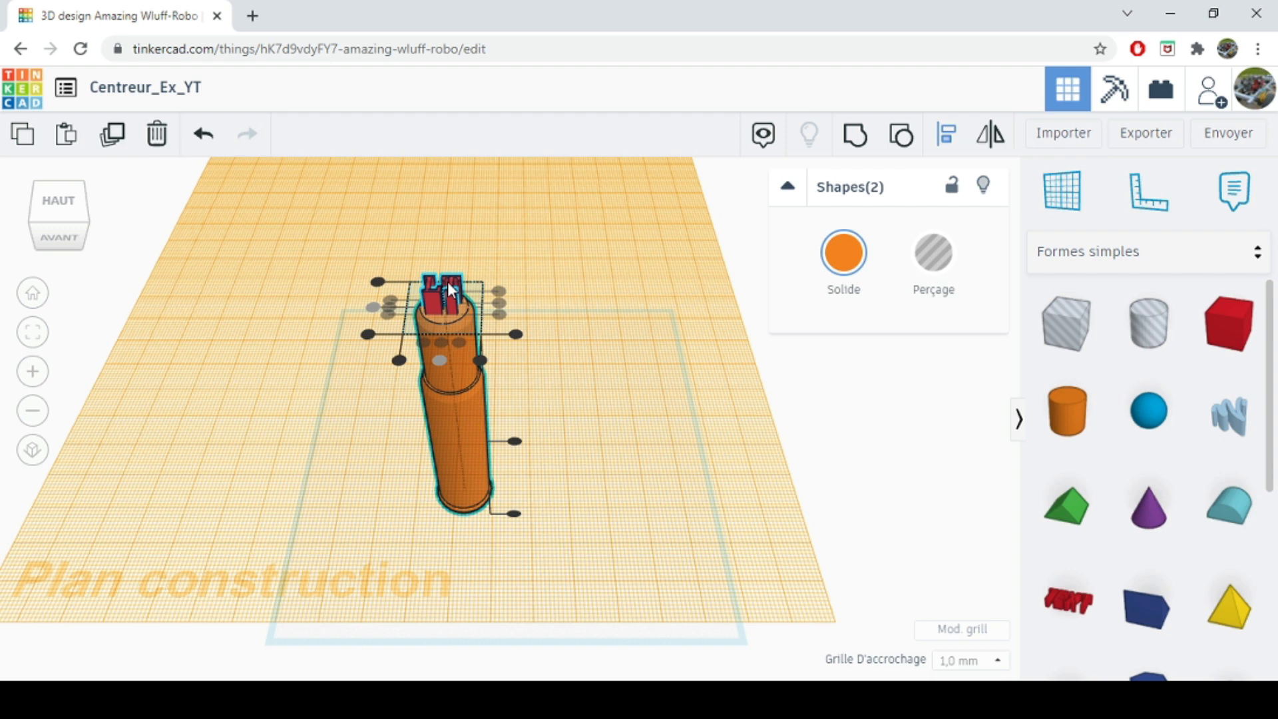
Resize the LT text's height so the letters stand only slightly above the column's top face
{"action": "left_click", "coordinate": [450, 290]}
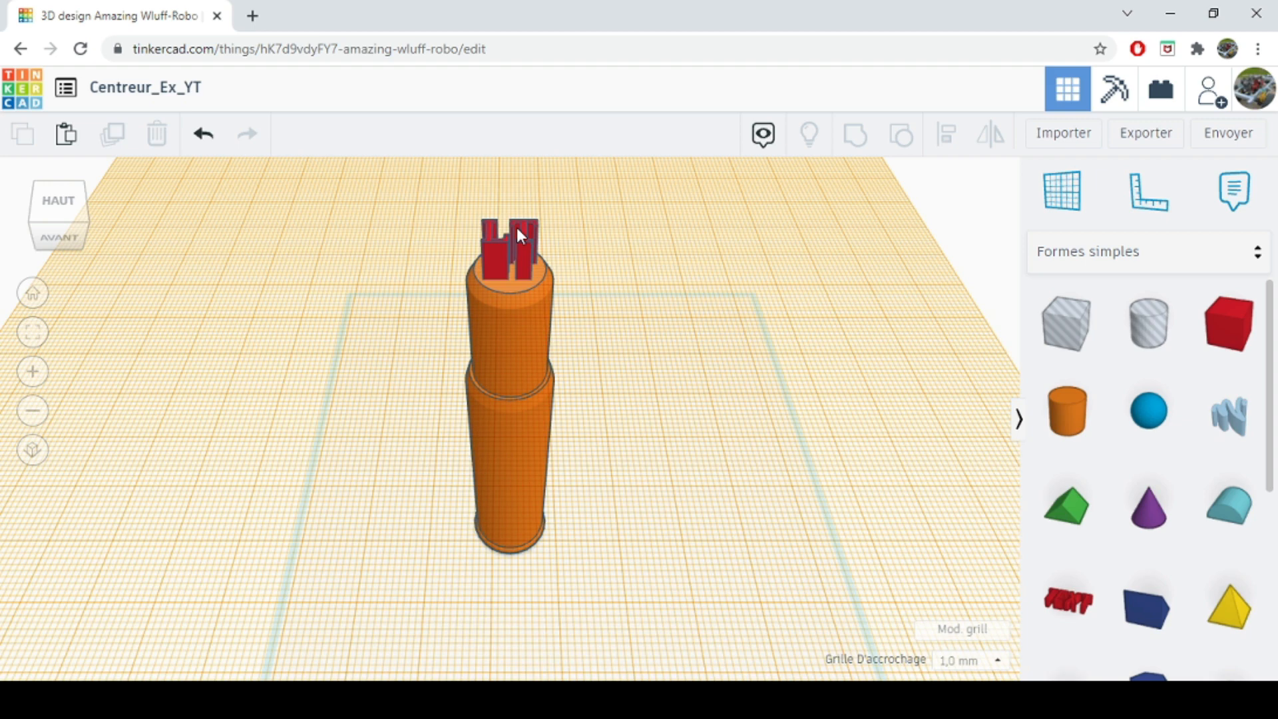
{"action": "left_click", "coordinate": [518, 234]}
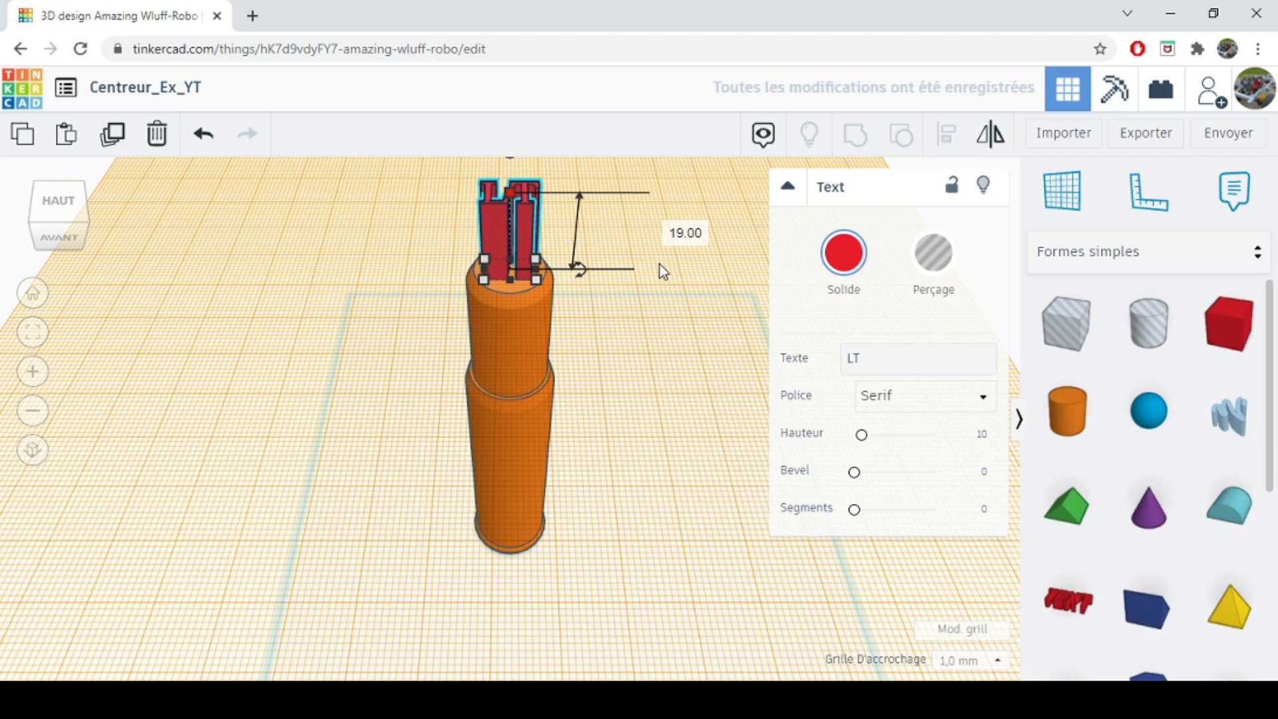
{"action": "left_click", "coordinate": [661, 265]}
{"action": "left_click", "coordinate": [81, 225]}
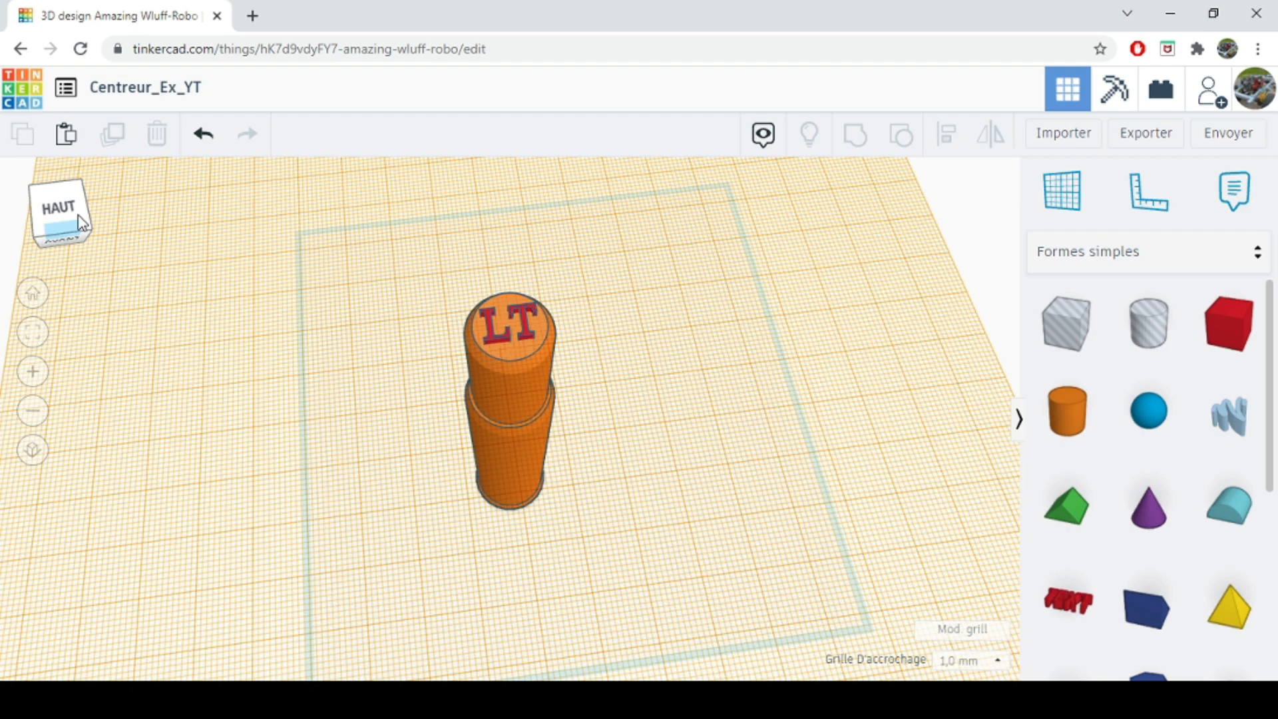
Group the column and the LT text into a single shape
{"action": "key", "text": "ctrl+a"}
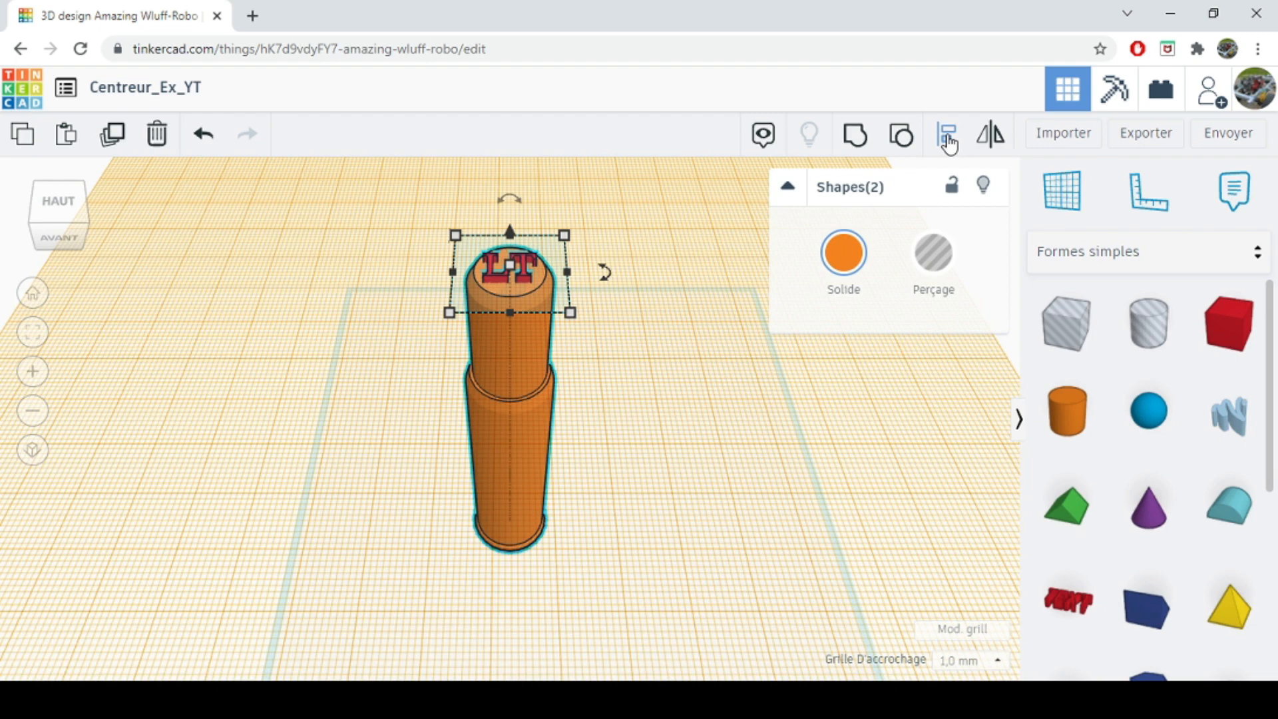
{"action": "left_click", "coordinate": [855, 136]}
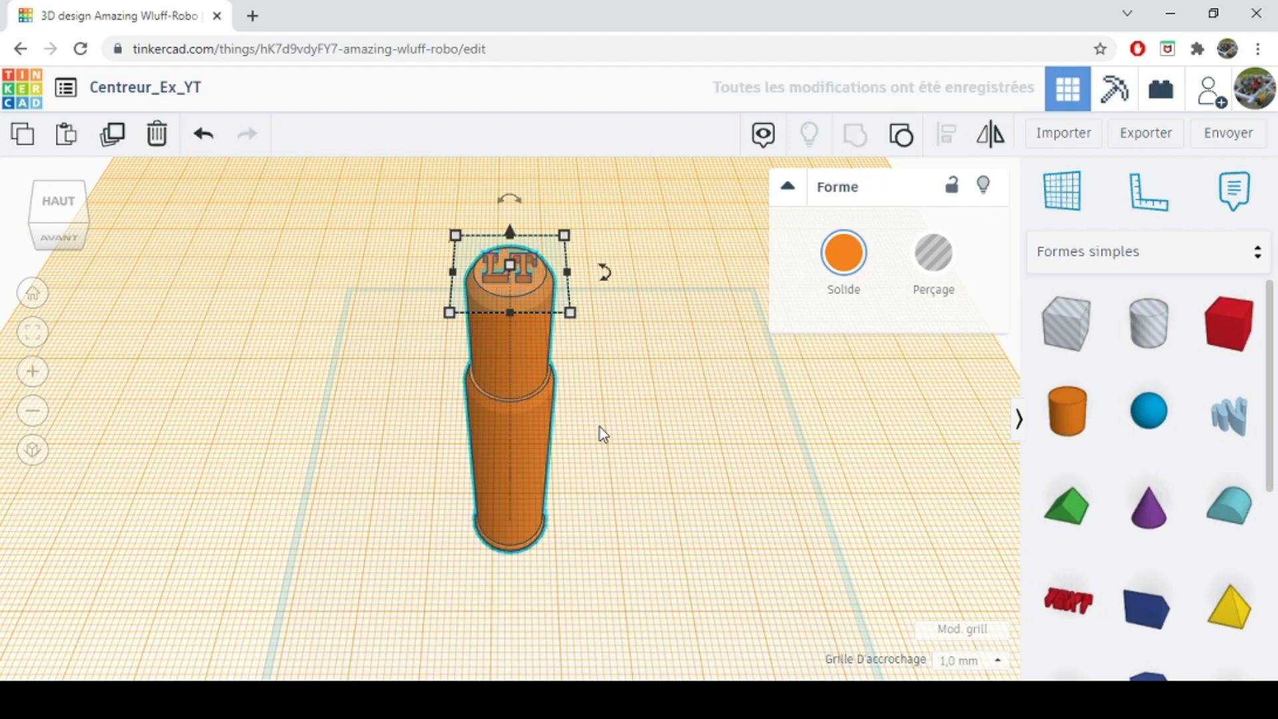
{"action": "left_click", "coordinate": [366, 280]}
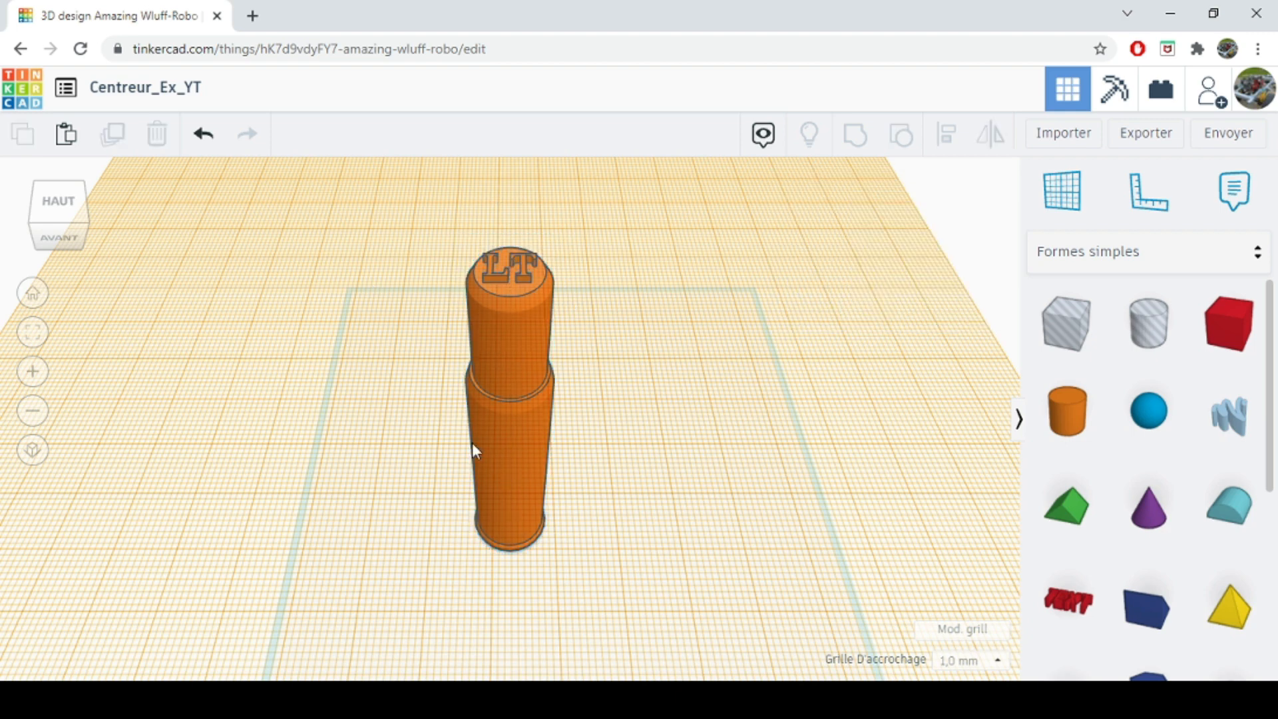
Return the workplane from the column's top face to the default base plane
{"action": "left_click", "coordinate": [32, 412]}
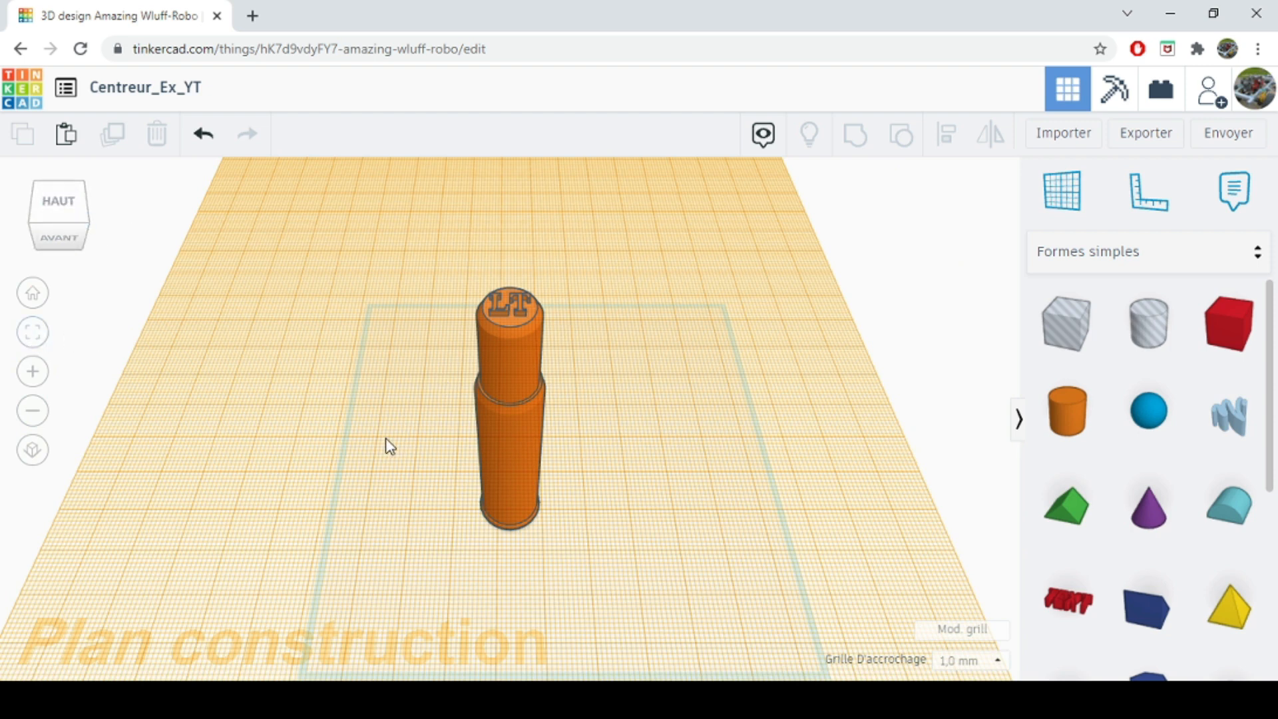
{"action": "left_click", "coordinate": [1071, 218]}
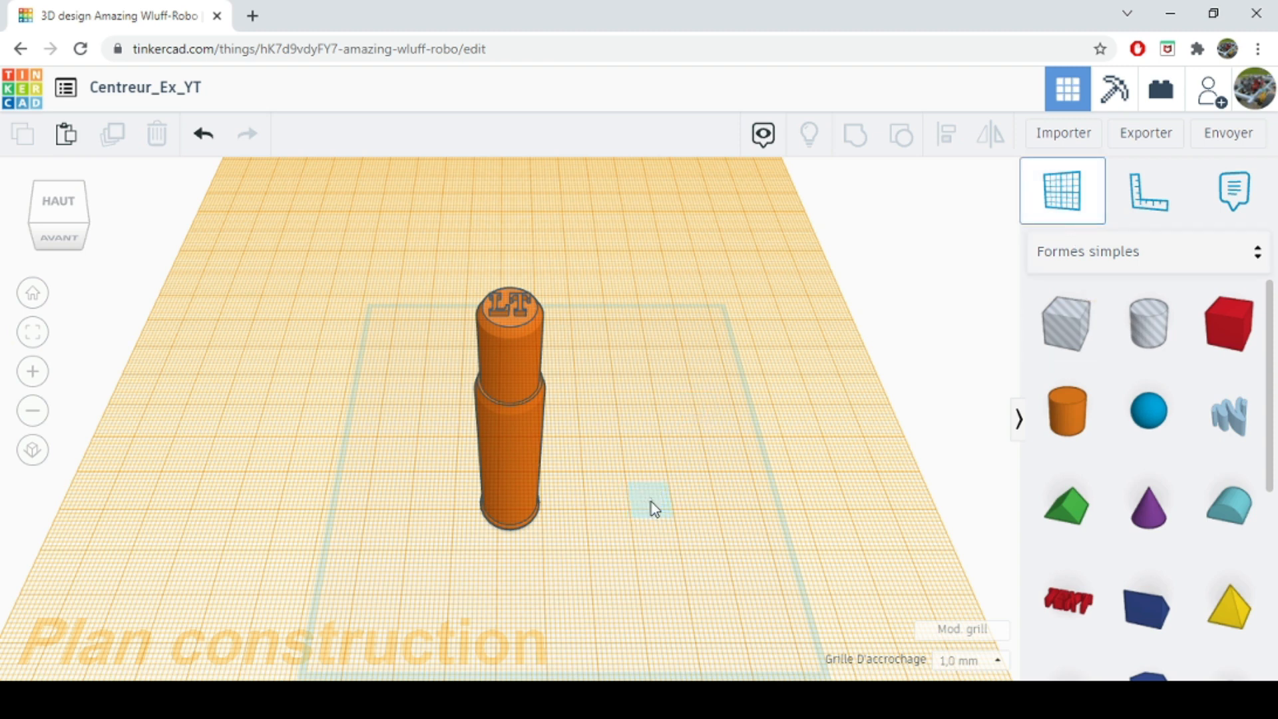
{"action": "left_click", "coordinate": [651, 502]}
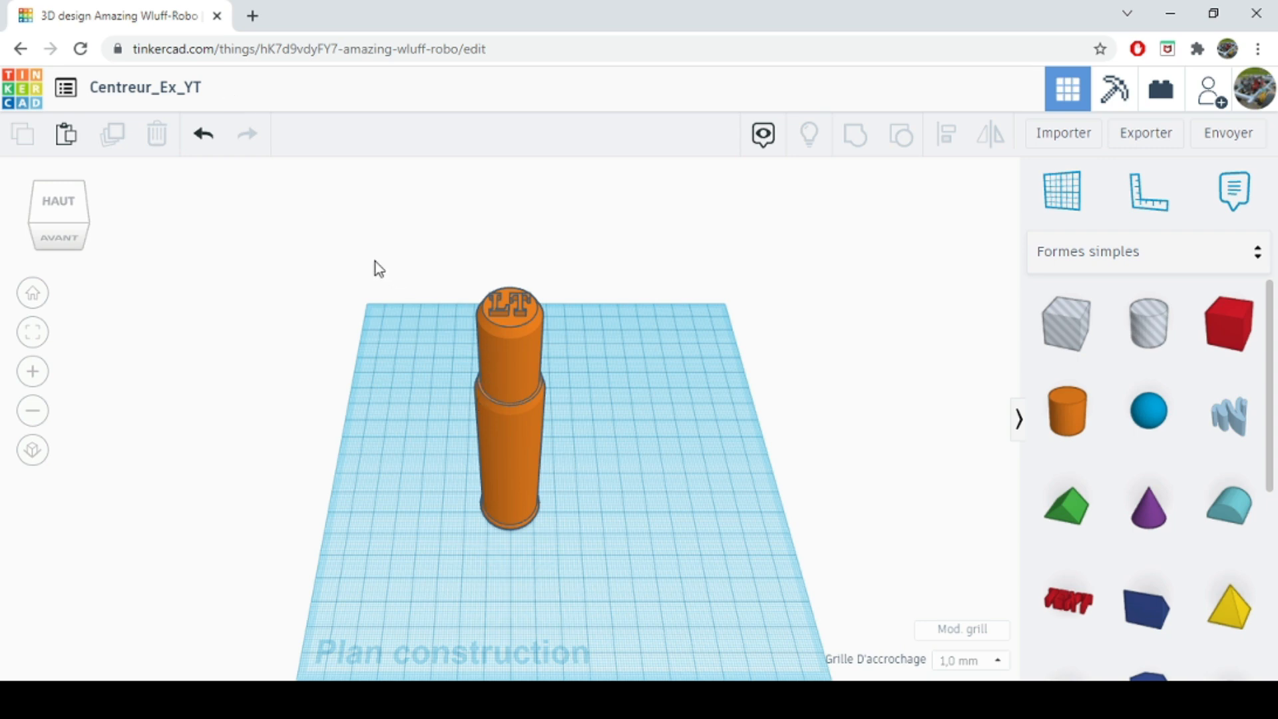
{"action": "left_click", "coordinate": [496, 402]}
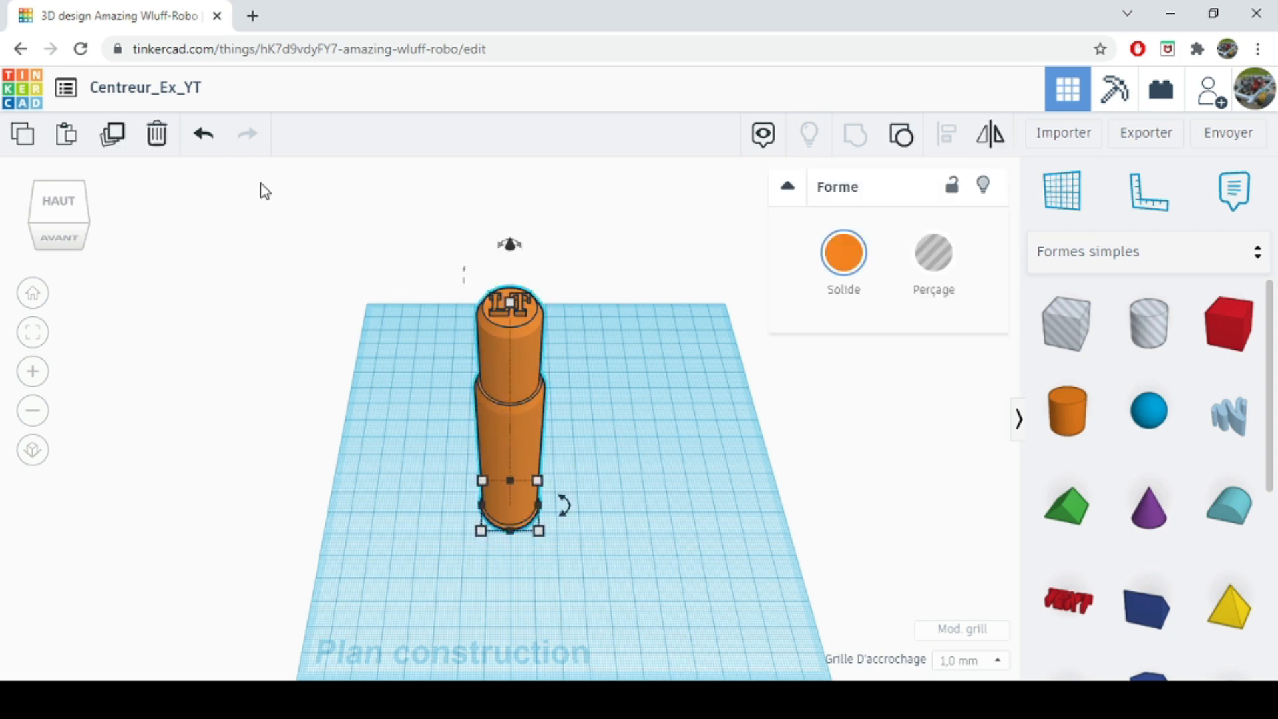
{"action": "left_click", "coordinate": [127, 89]}
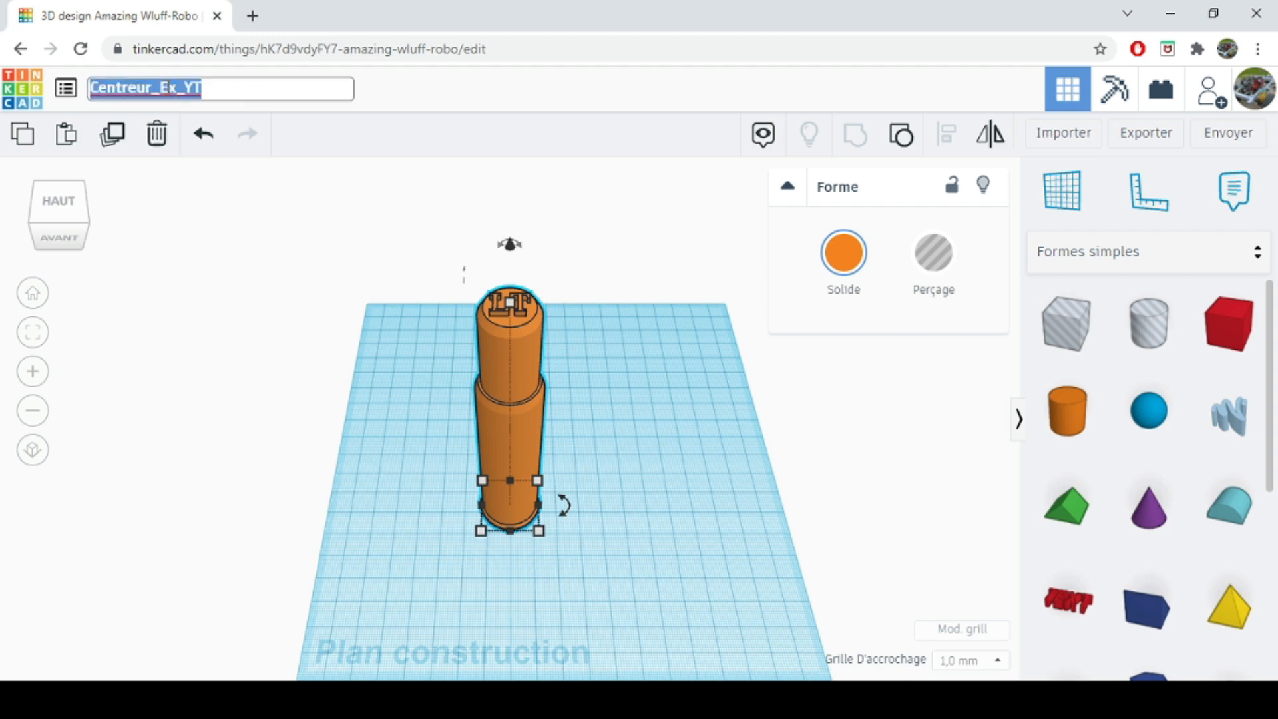
{"action": "left_click", "coordinate": [514, 215]}
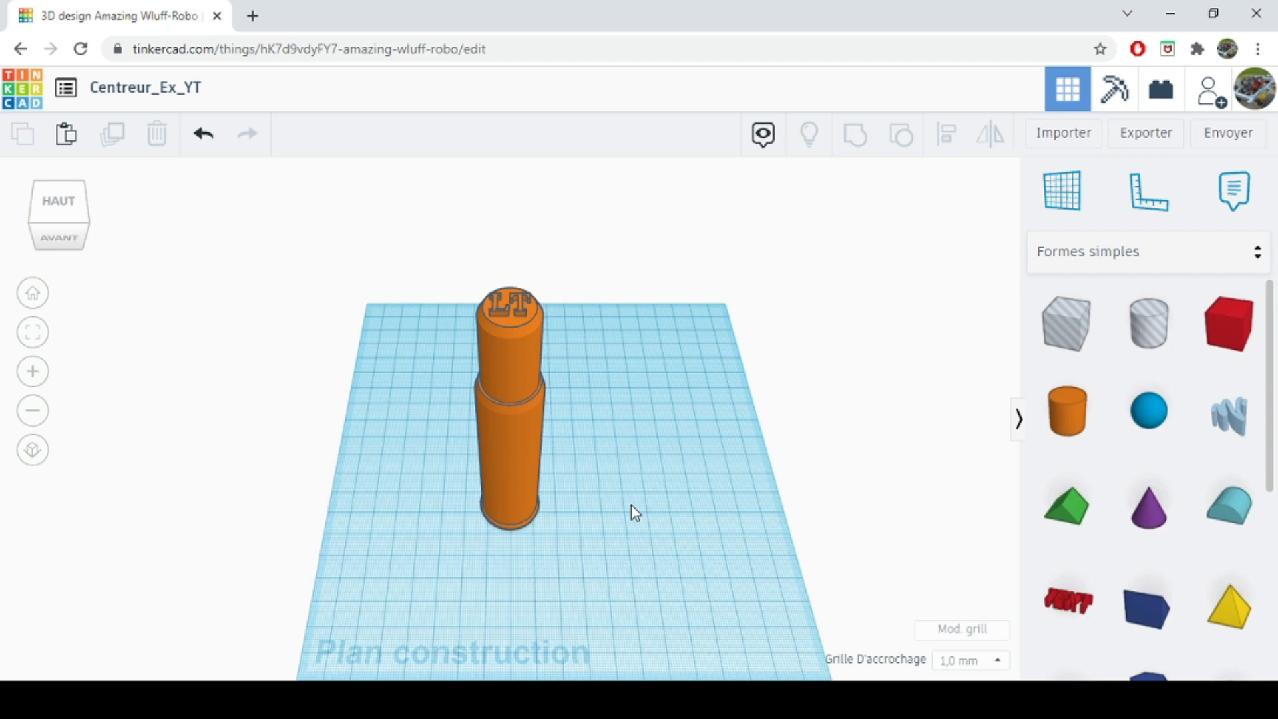
Switch to the Creality slicer and compare the Normal (0.15mm) print profile with Fast (0.2mm), keeping Fast selected
{"action": "left_click", "coordinate": [759, 699]}
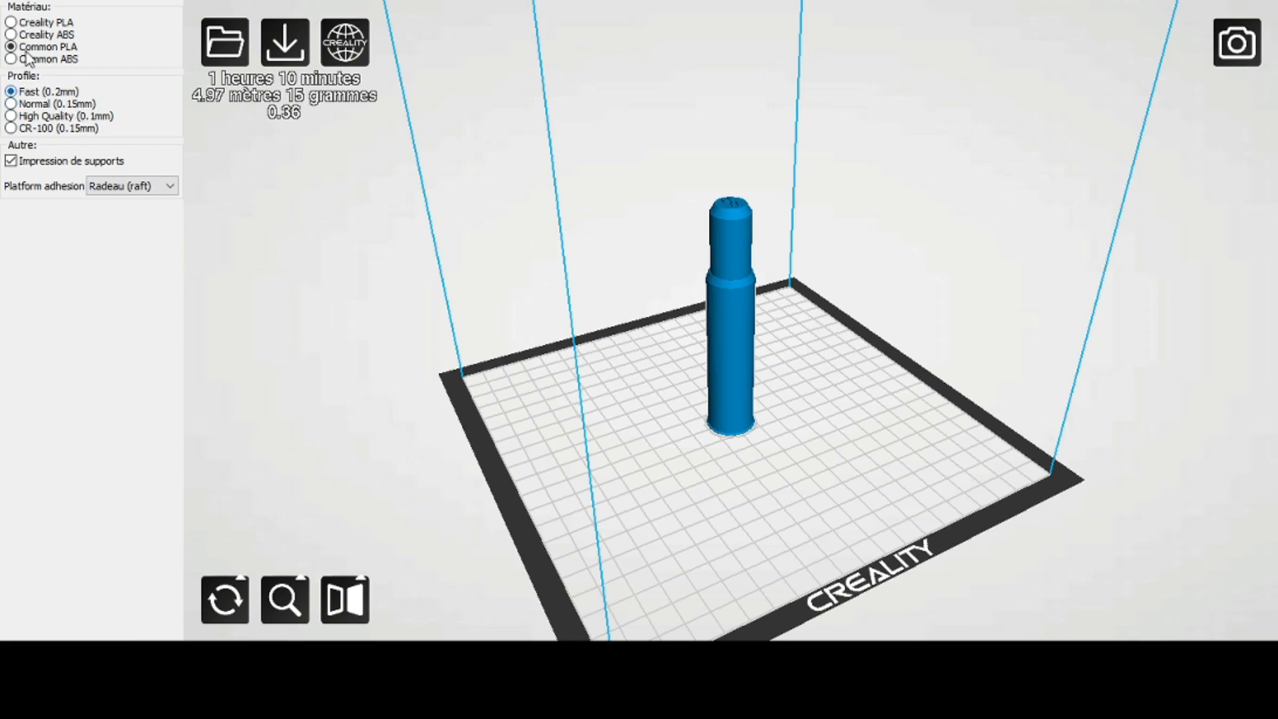
{"action": "left_click", "coordinate": [12, 104]}
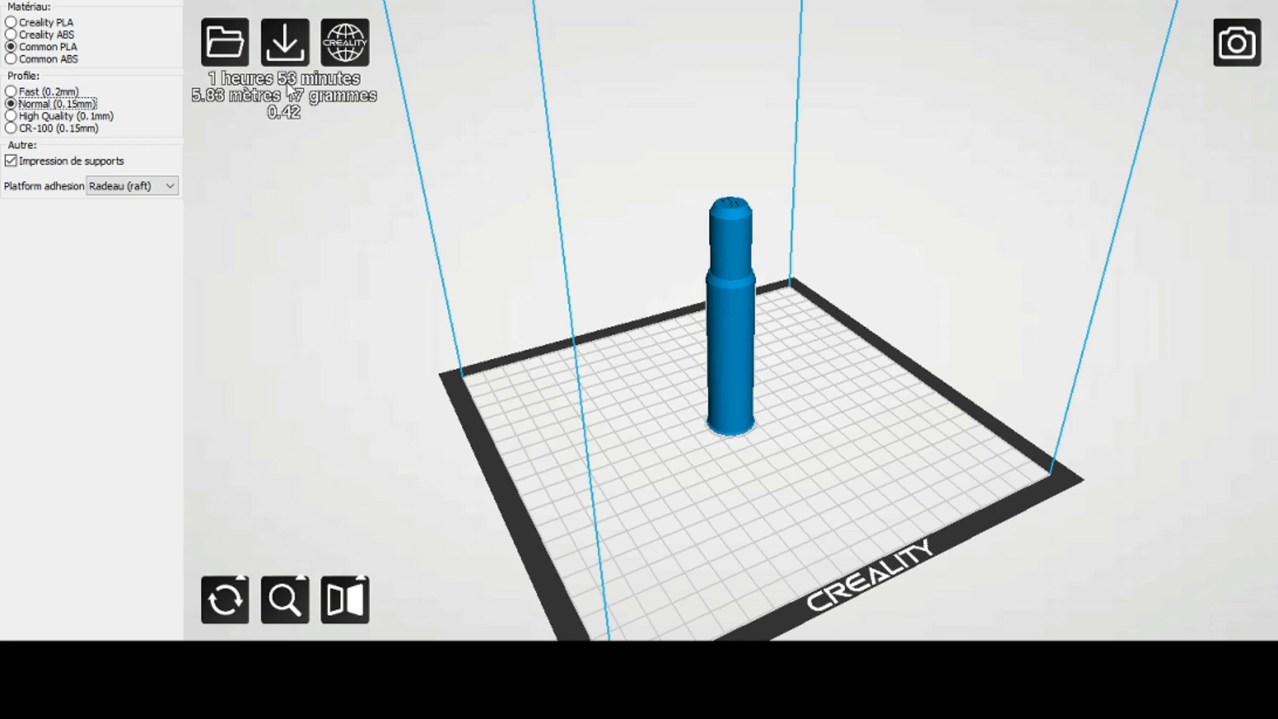
{"action": "left_click", "coordinate": [22, 93]}
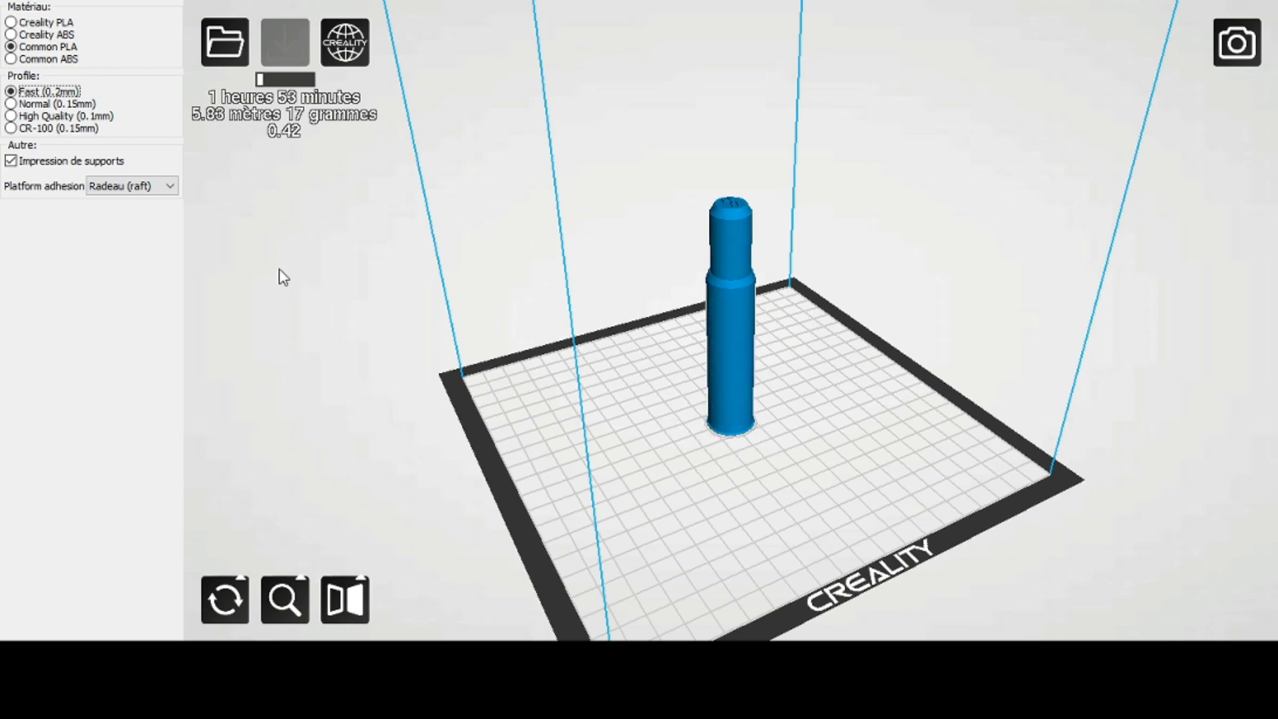
Set the platform adhesion to Aucun
{"action": "left_click", "coordinate": [139, 189]}
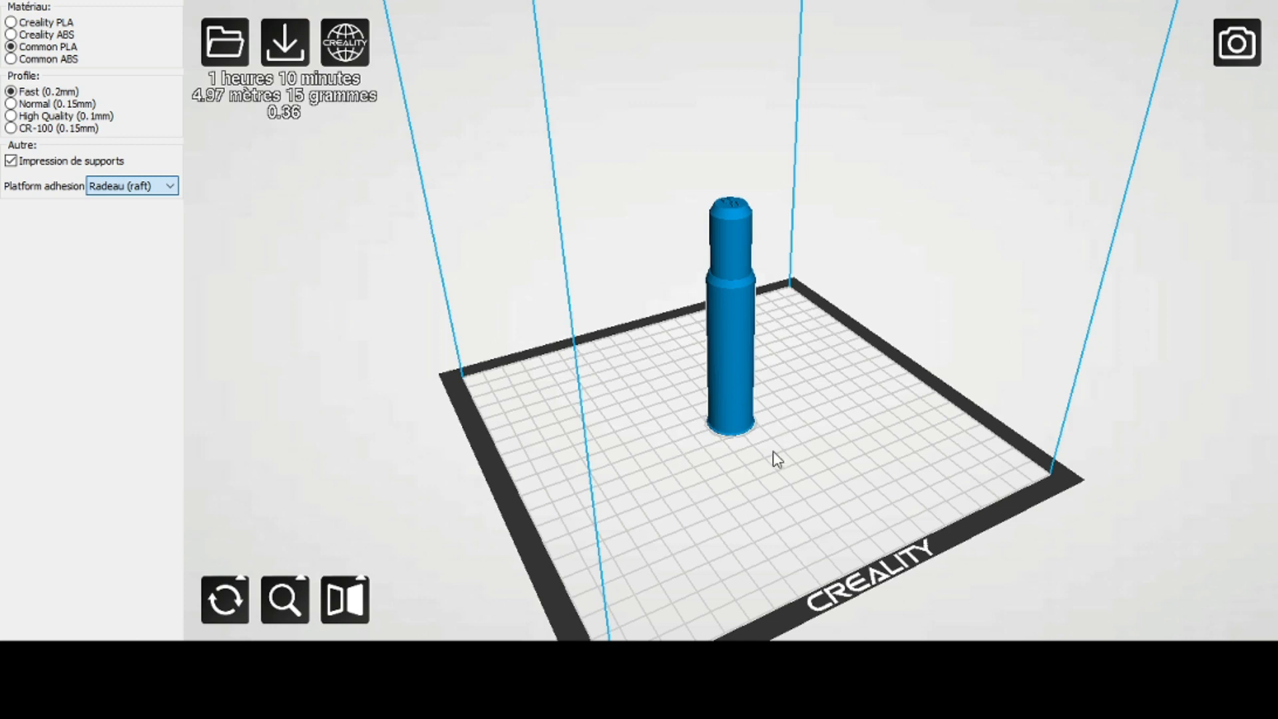
{"action": "left_click", "coordinate": [102, 208]}
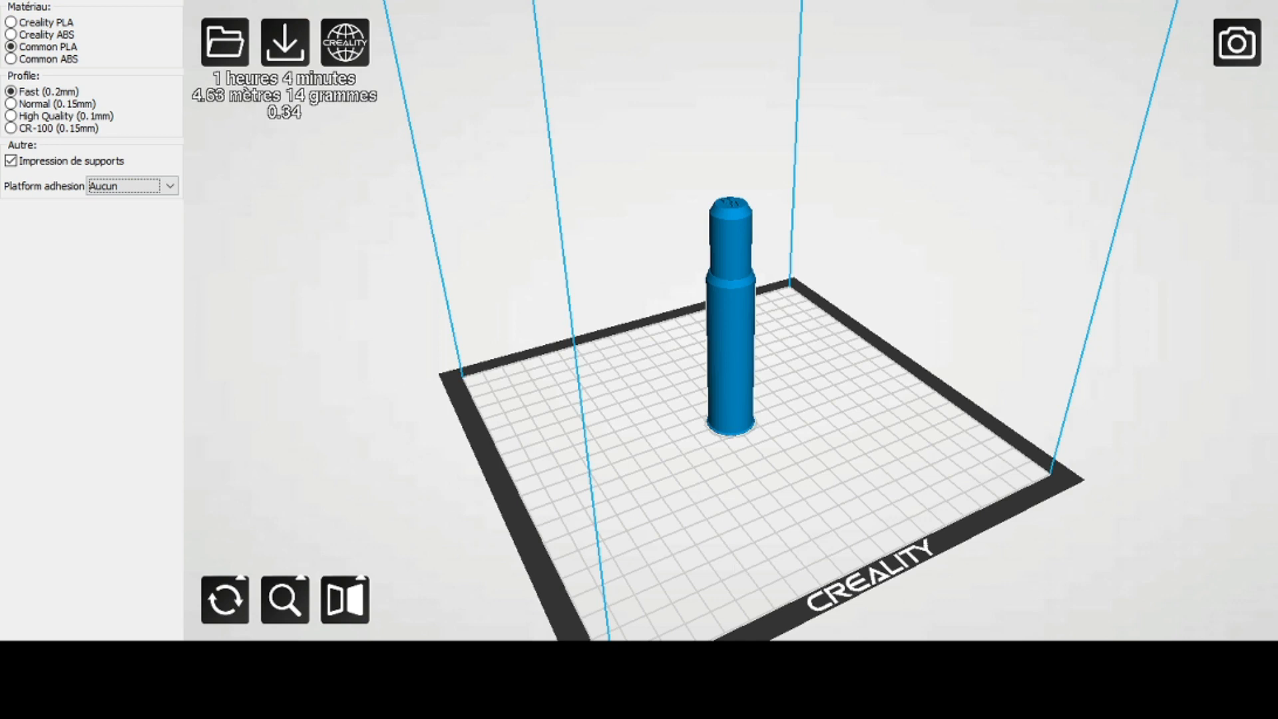
{"action": "key", "text": "Escape"}
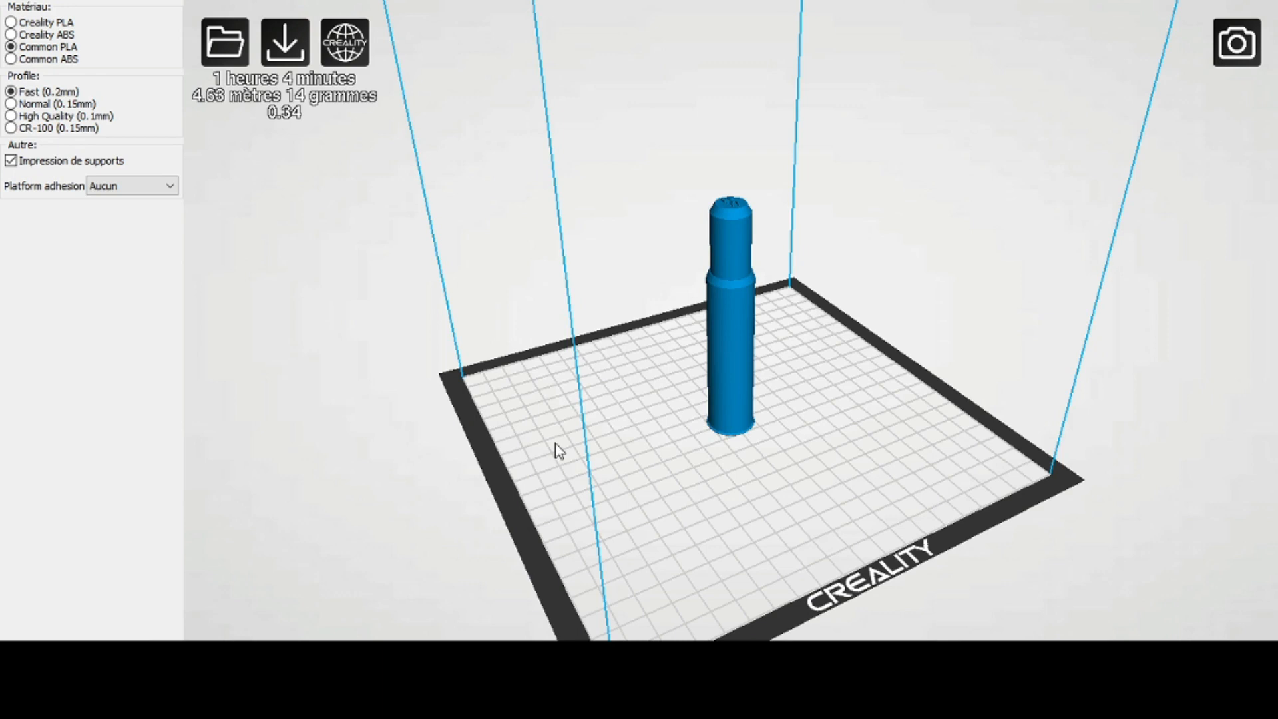
Select the column on the print bed and look at its rotation and scale controls
{"action": "left_click", "coordinate": [730, 328]}
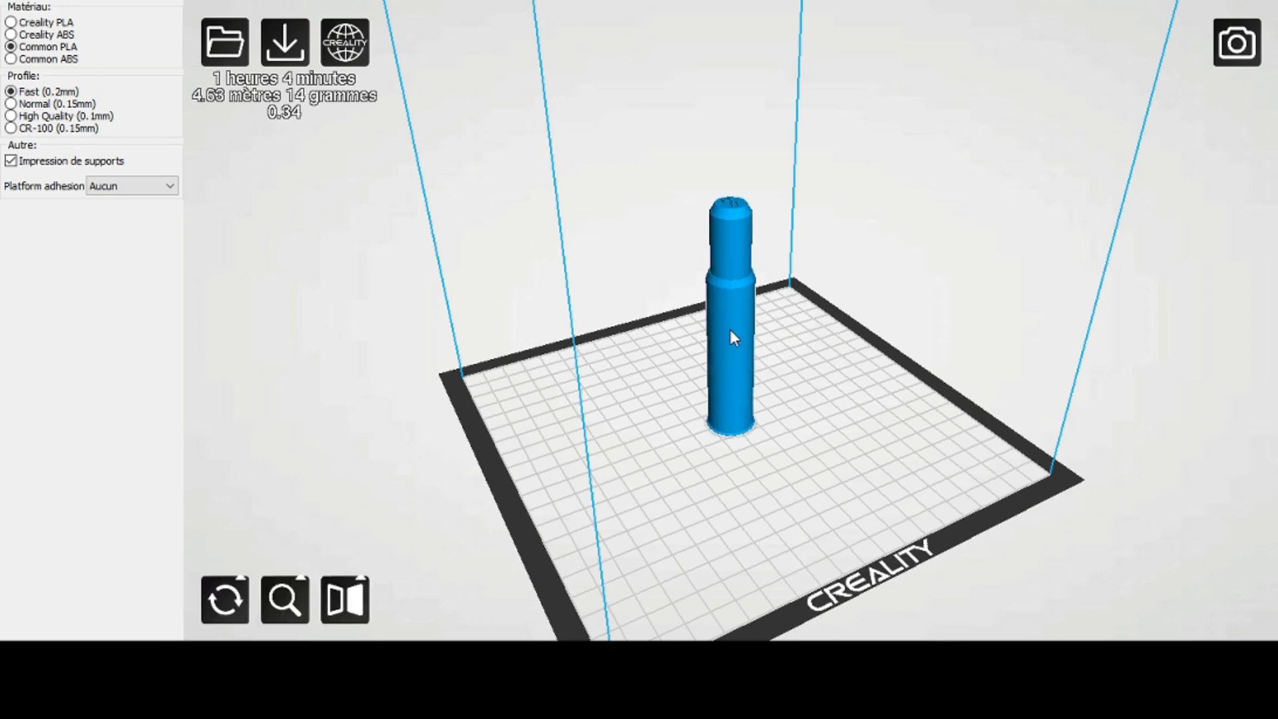
{"action": "left_click", "coordinate": [228, 609]}
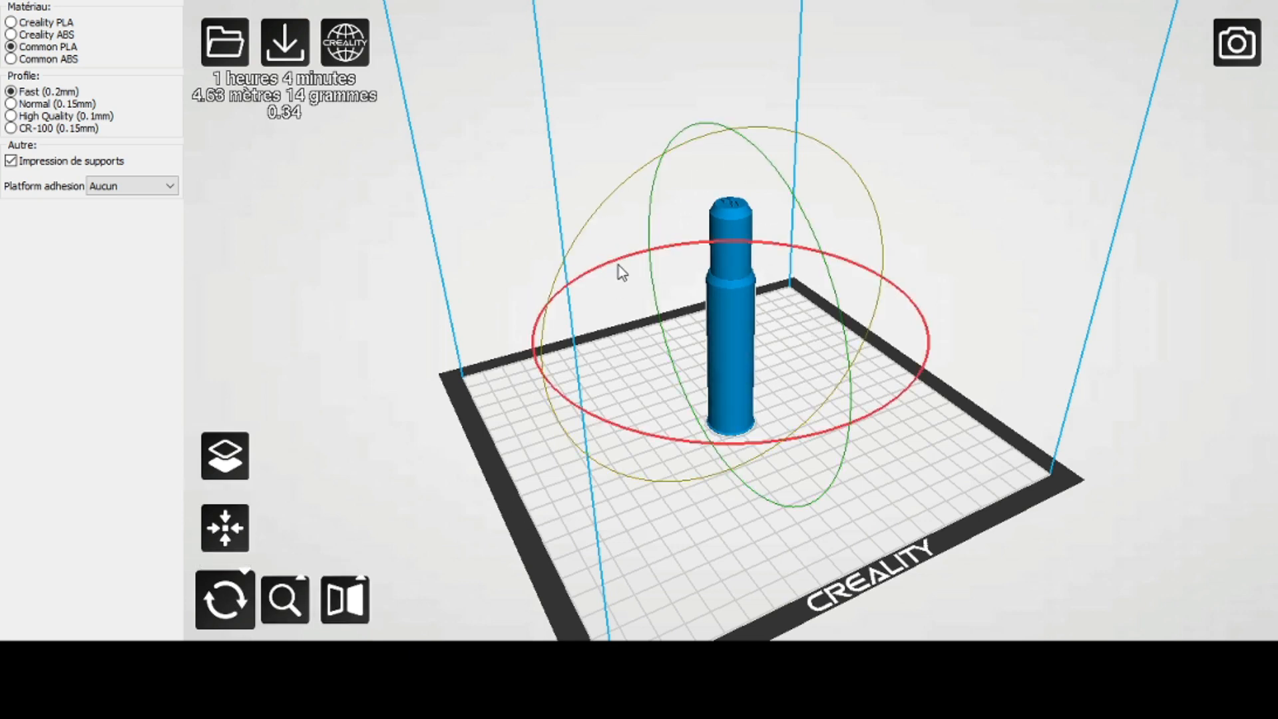
{"action": "left_click", "coordinate": [285, 599]}
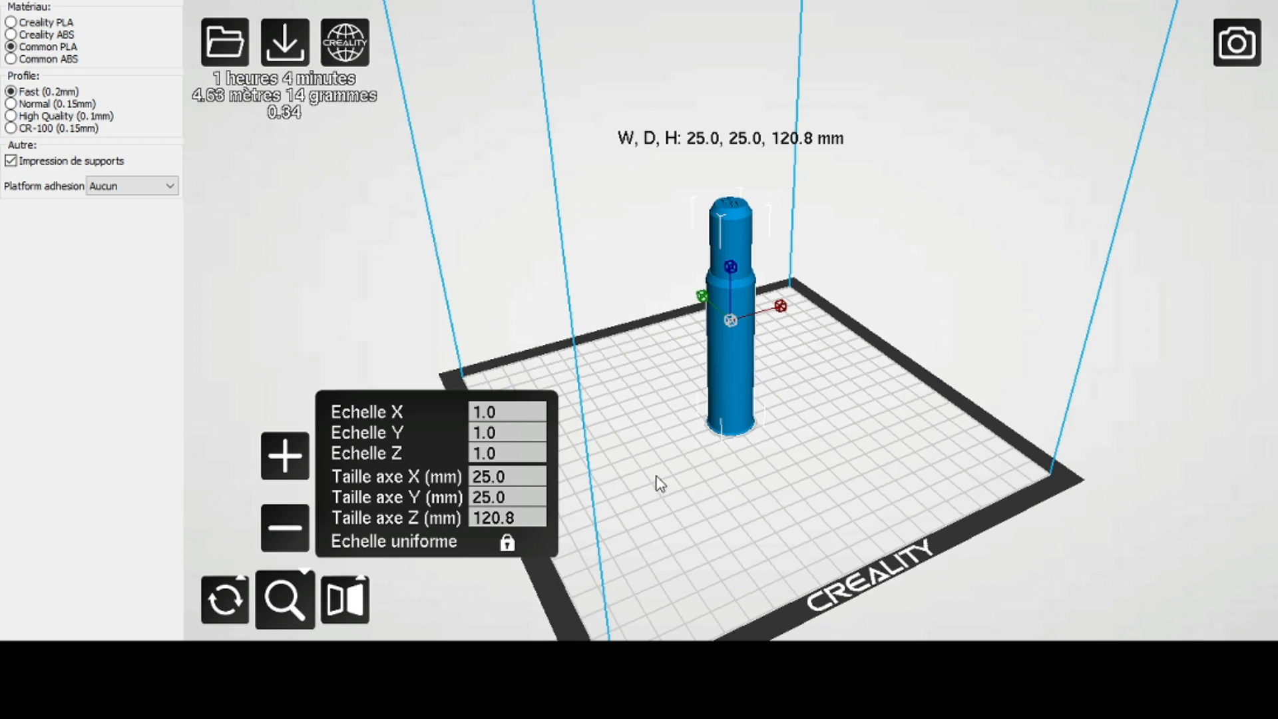
Switch to the full print settings and review the advanced, extensions, start/end G-code and simple settings, including the print temperature
{"action": "left_click", "coordinate": [269, 317]}
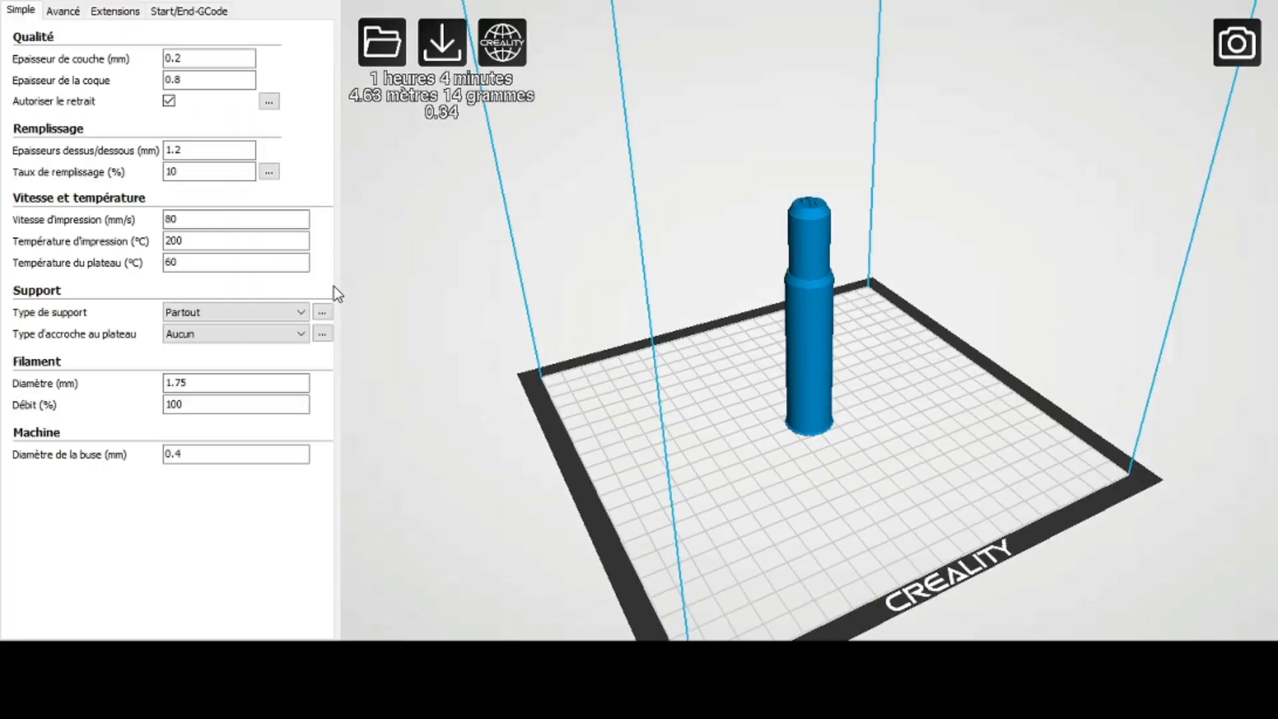
{"action": "left_click", "coordinate": [72, 18]}
{"action": "left_click", "coordinate": [105, 16]}
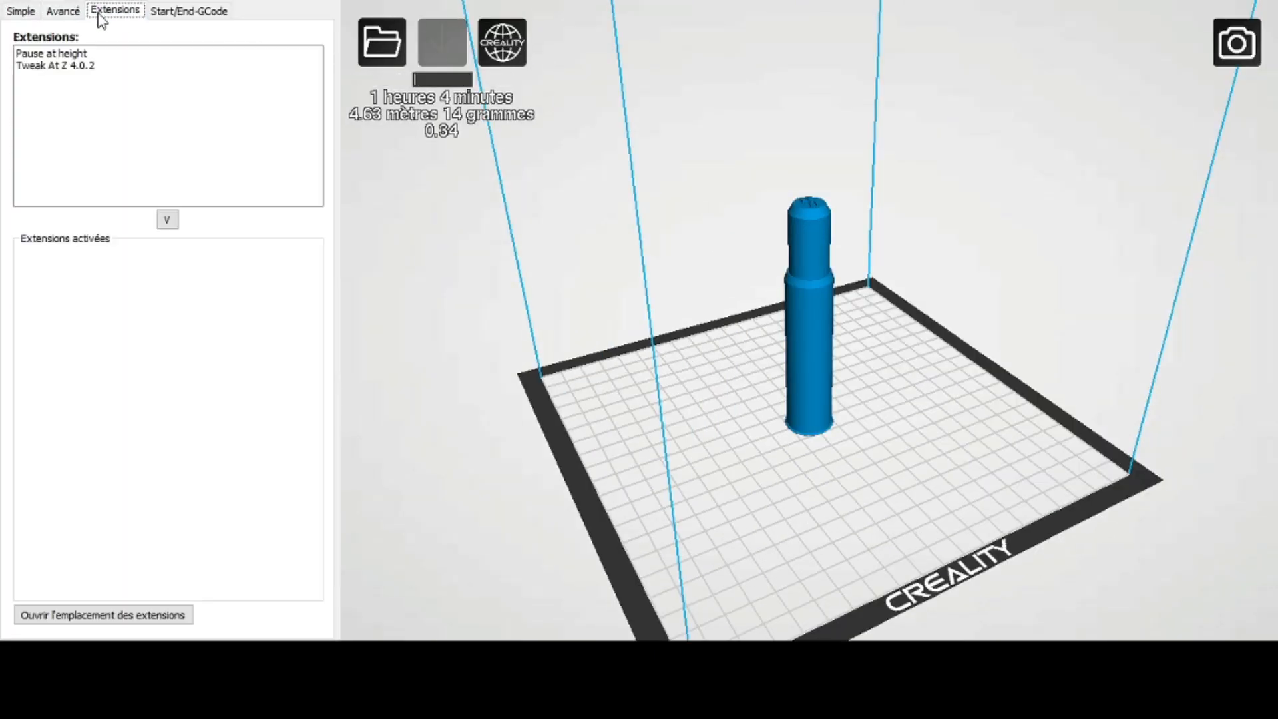
{"action": "left_click", "coordinate": [171, 14]}
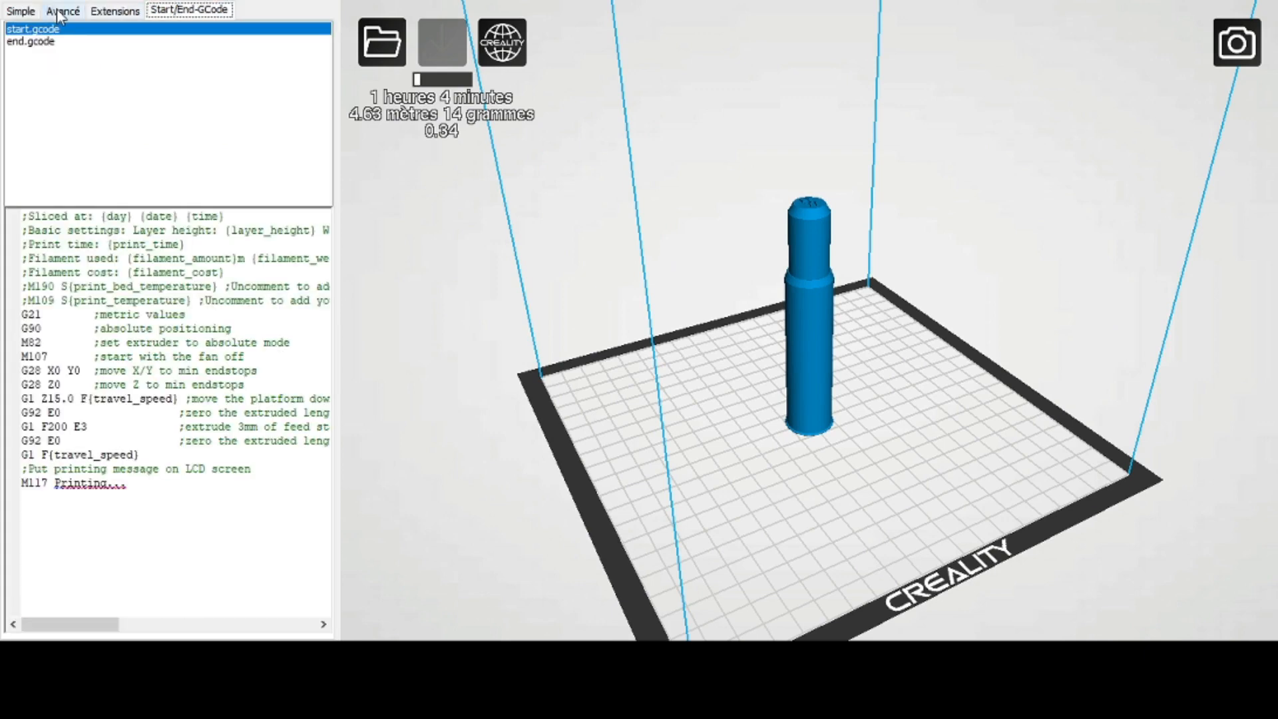
{"action": "left_click", "coordinate": [60, 14]}
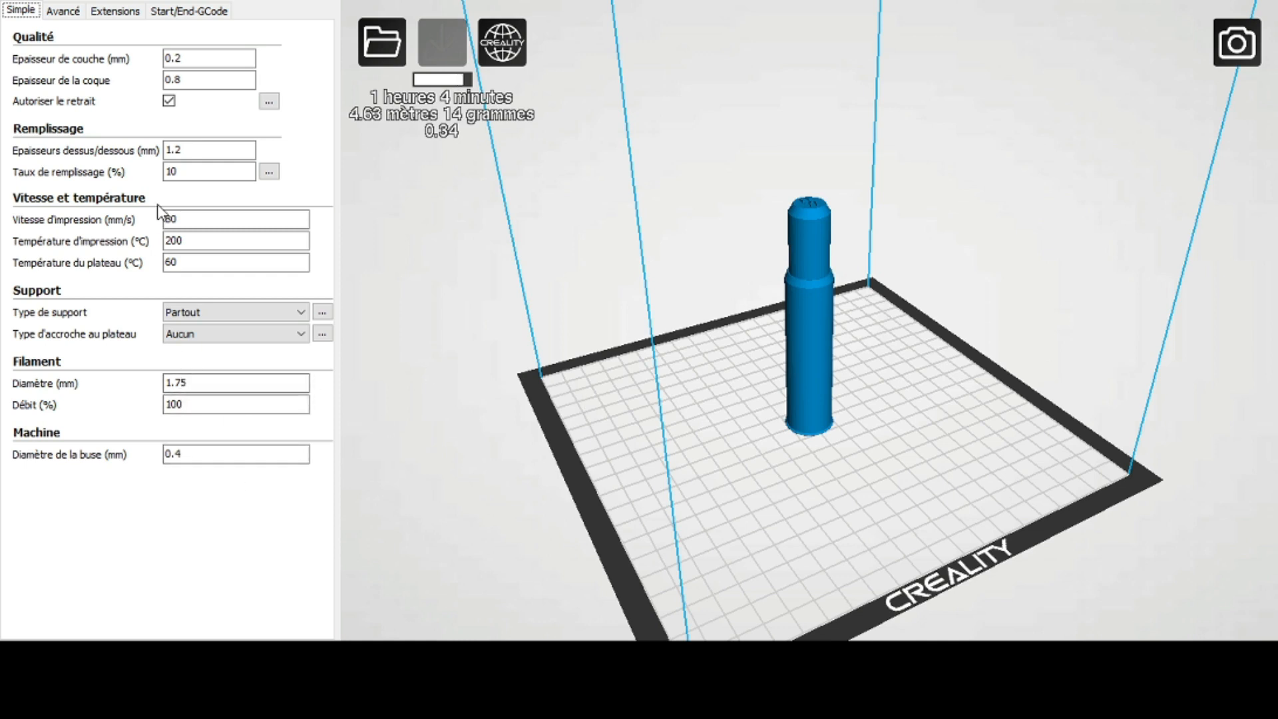
{"action": "left_click", "coordinate": [199, 241]}
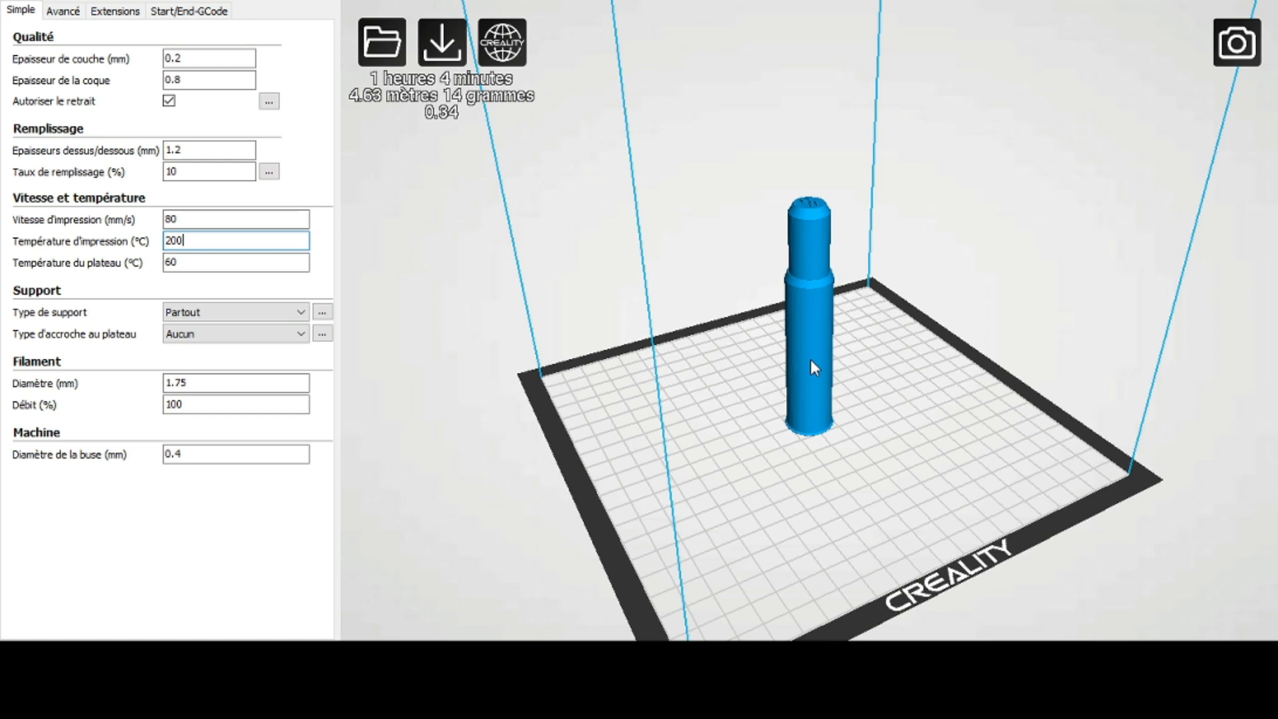
Display the model in Couches mode and lower the shown layer to 516 to examine the column's infill
{"action": "left_click", "coordinate": [1237, 43]}
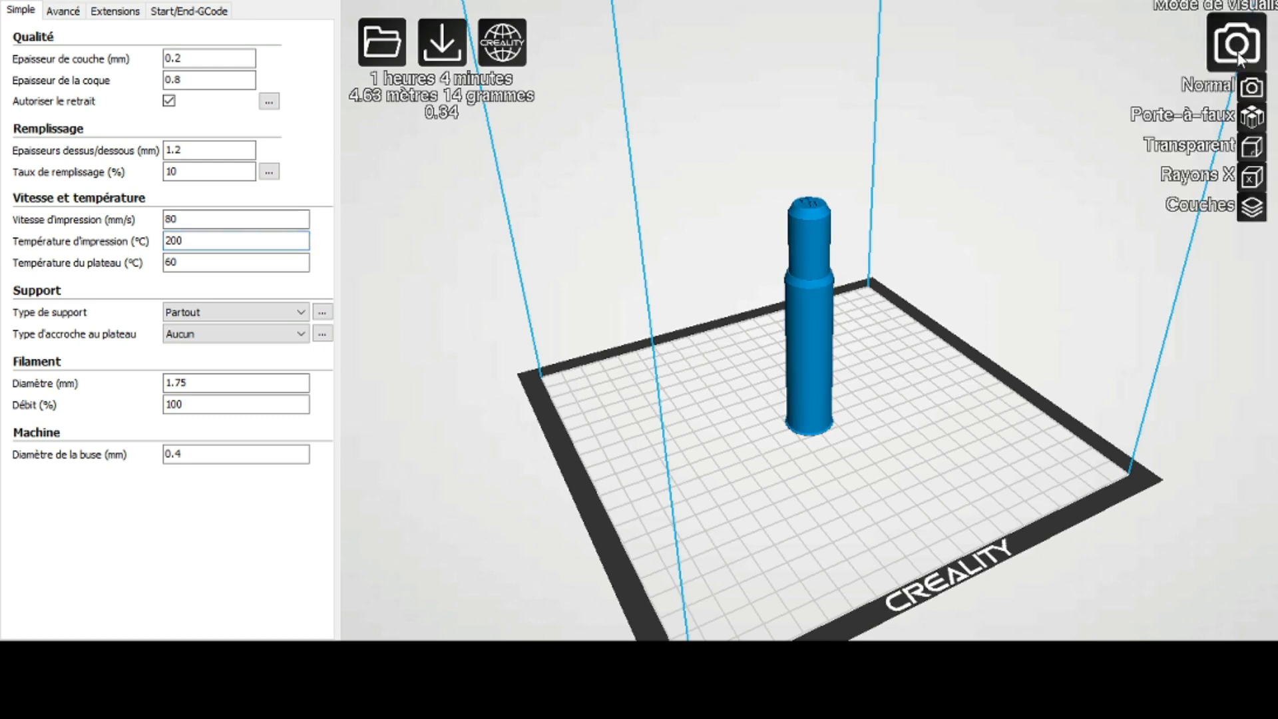
{"action": "left_click", "coordinate": [1251, 210]}
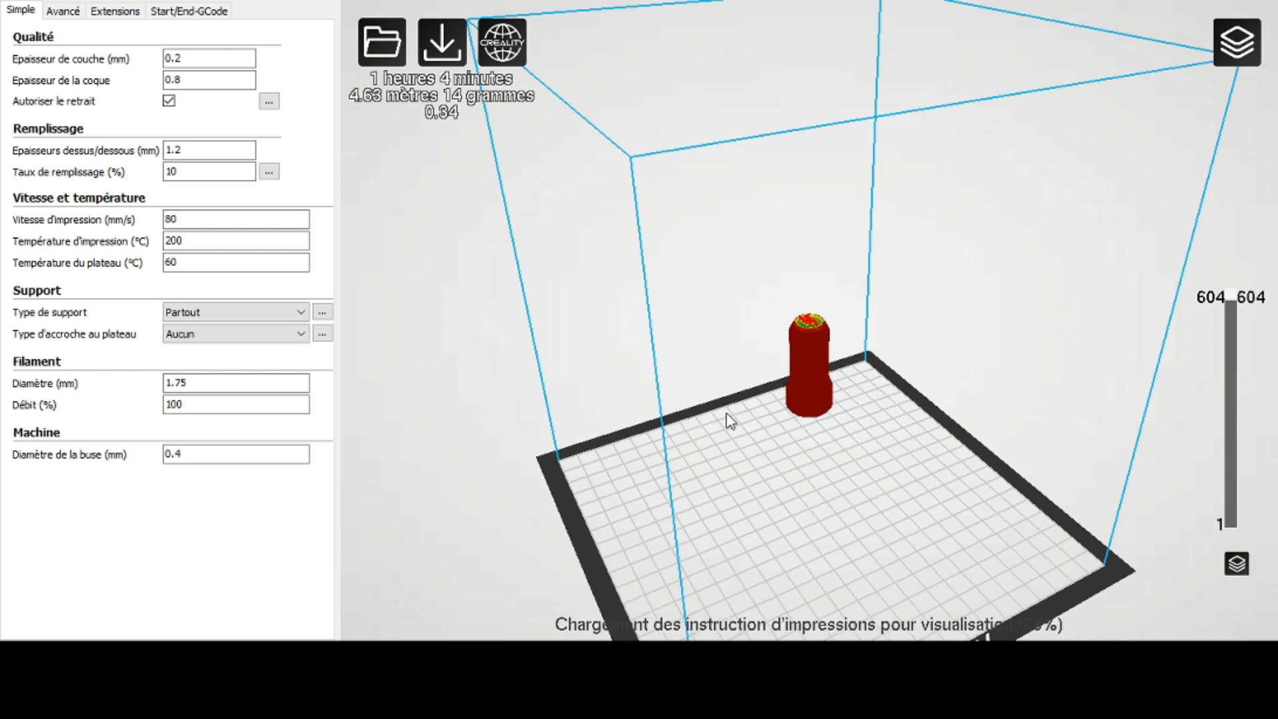
{"action": "mouse_move", "coordinate": [1231, 295]}
{"action": "left_mouse_down"}
{"action": "mouse_move", "coordinate": [1233, 368]}
{"action": "mouse_move", "coordinate": [1232, 316]}
{"action": "mouse_move", "coordinate": [1231, 333]}
{"action": "left_mouse_up"}
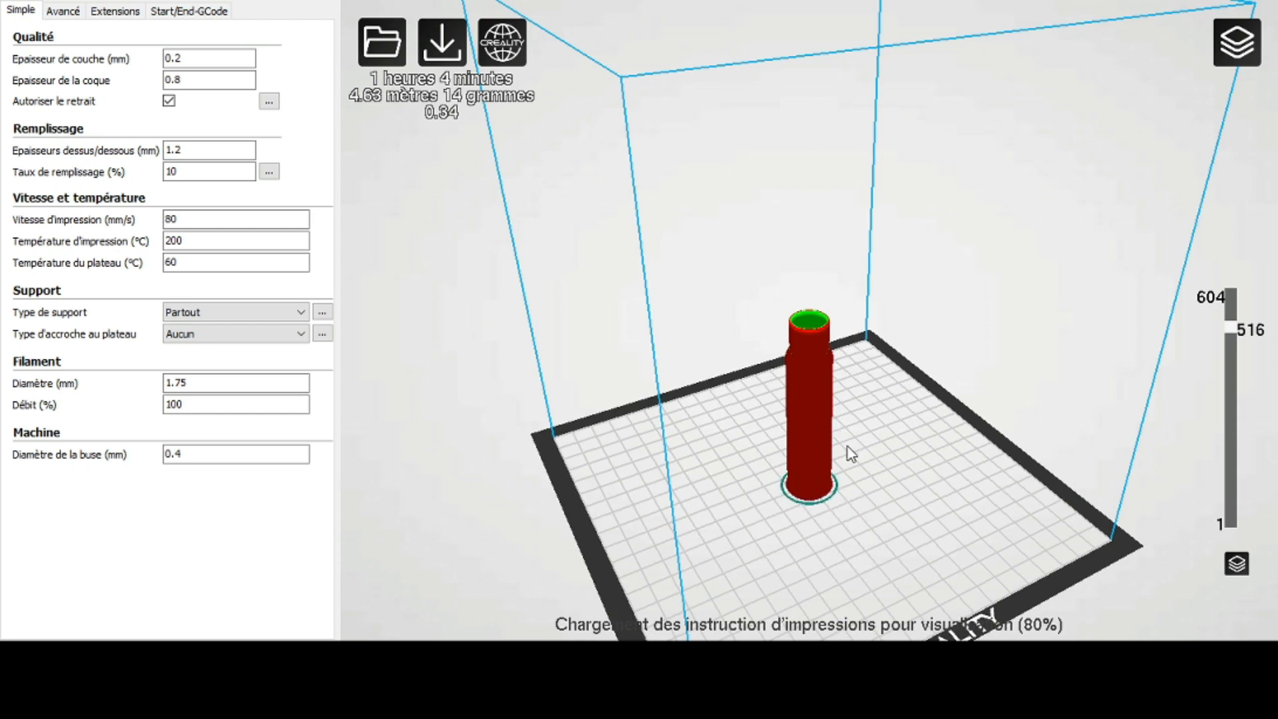
{"action": "left_click_drag", "start_coordinate": [1236, 340], "coordinate": [1236, 337]}
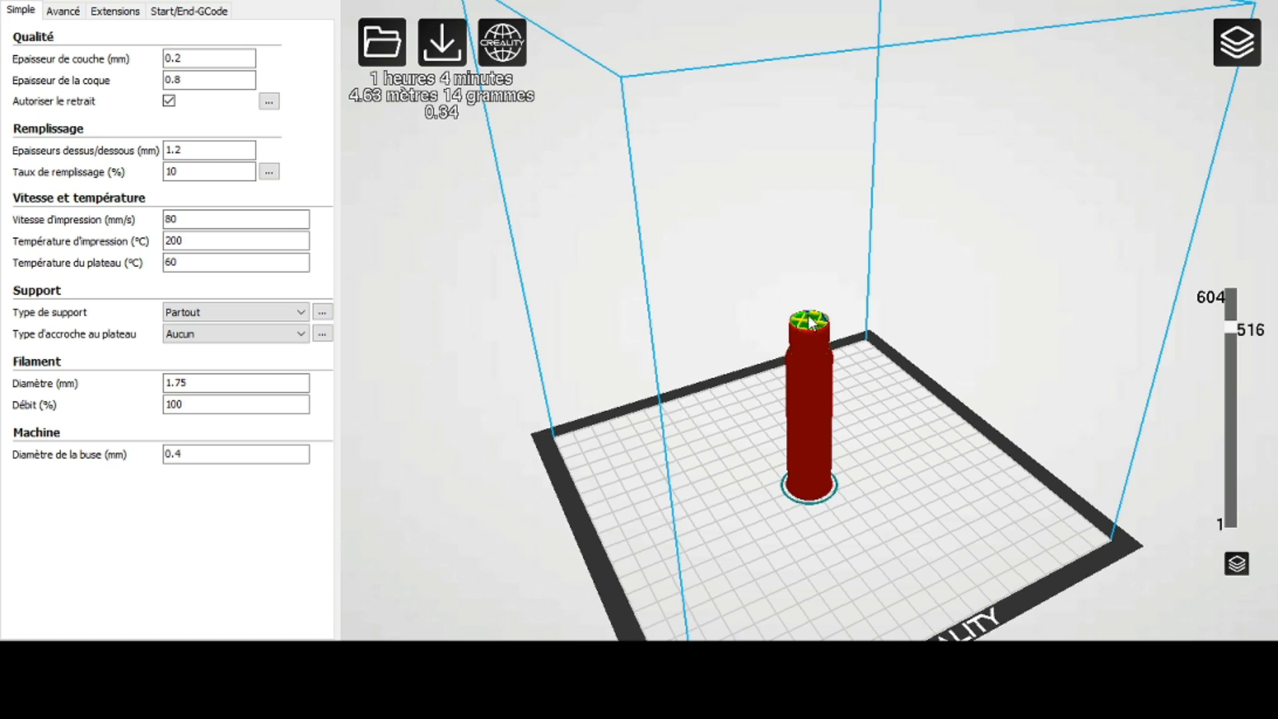
Set the infill rate to 20%
{"action": "left_click", "coordinate": [183, 172]}
{"action": "key", "text": "BackSpace"}
{"action": "key", "text": "BackSpace"}
{"action": "type", "text": "20"}
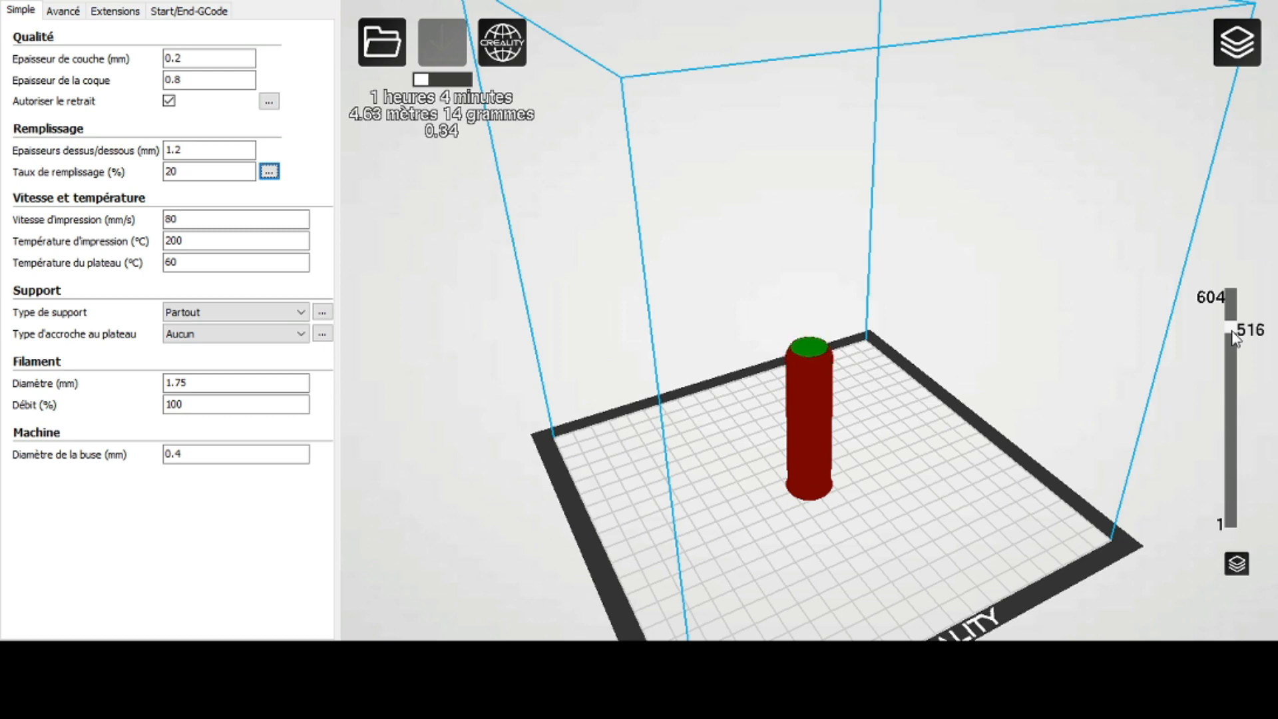
Step the layer preview down through layers 397 and 310 to 296 to examine the denser infill pattern
{"action": "left_click_drag", "start_coordinate": [1233, 338], "coordinate": [1232, 373]}
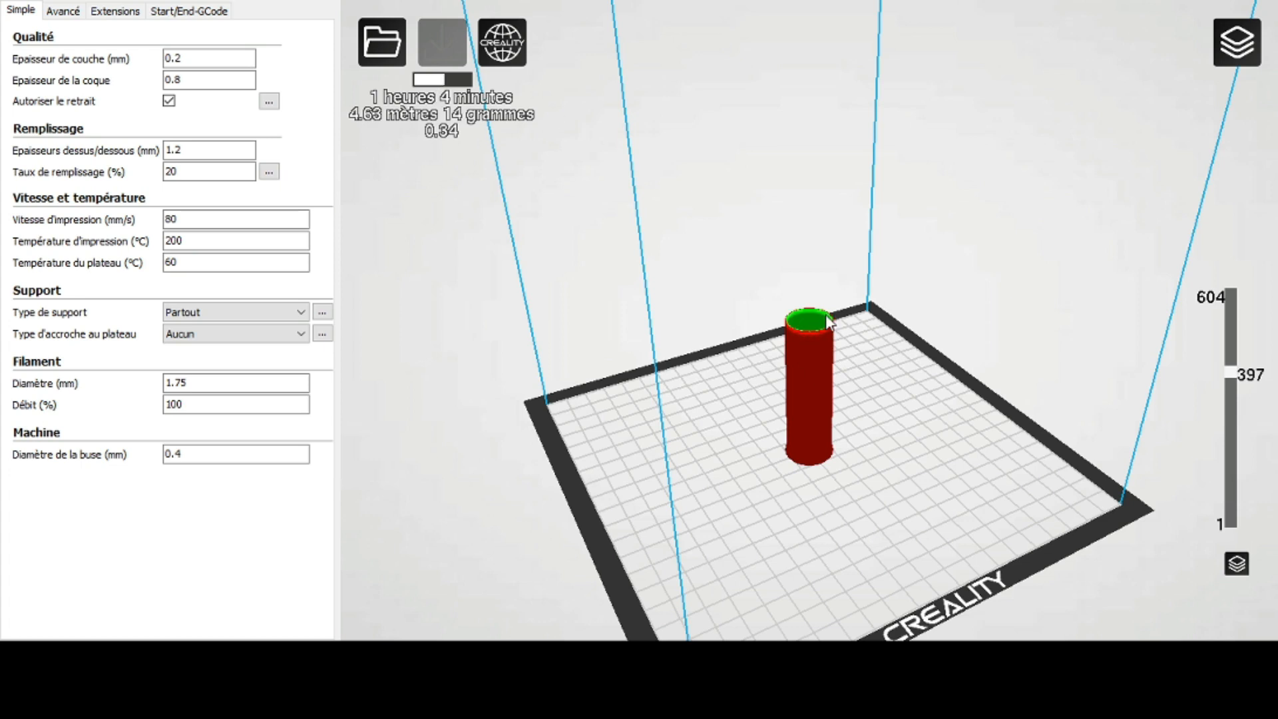
{"action": "left_click", "coordinate": [191, 173]}
{"action": "left_click", "coordinate": [829, 407]}
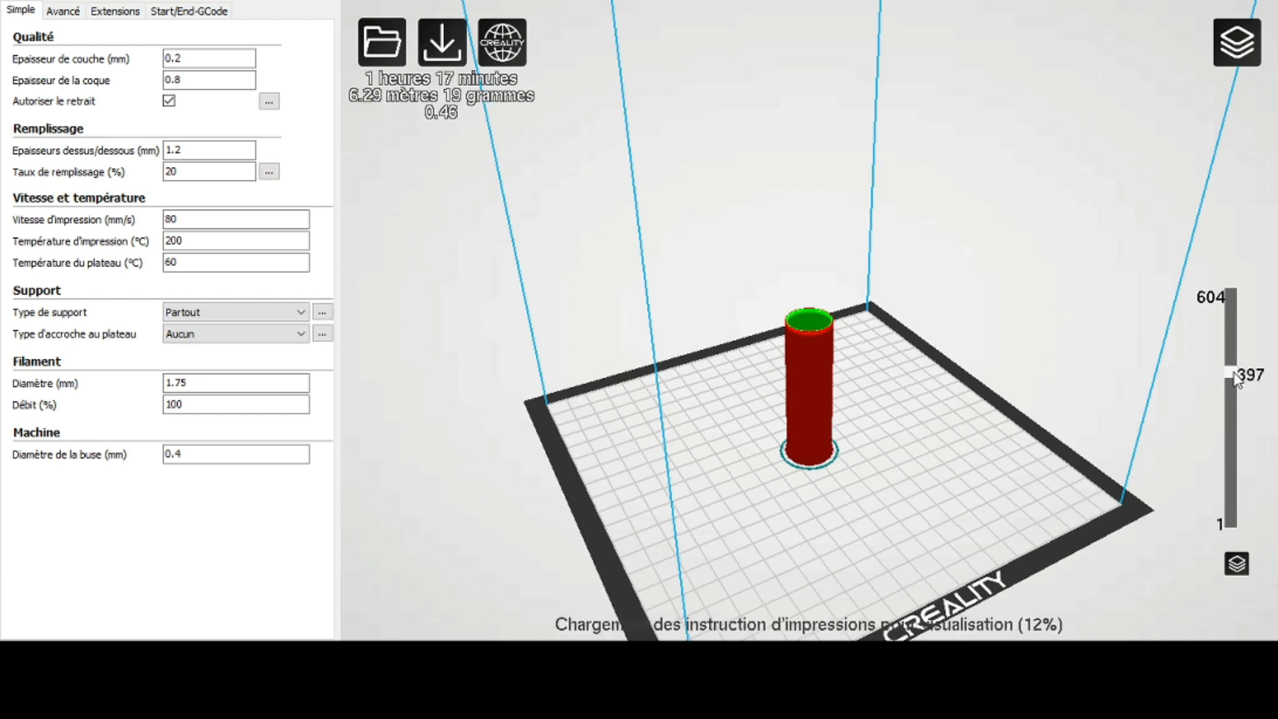
{"action": "left_click_drag", "start_coordinate": [1233, 378], "coordinate": [1230, 436]}
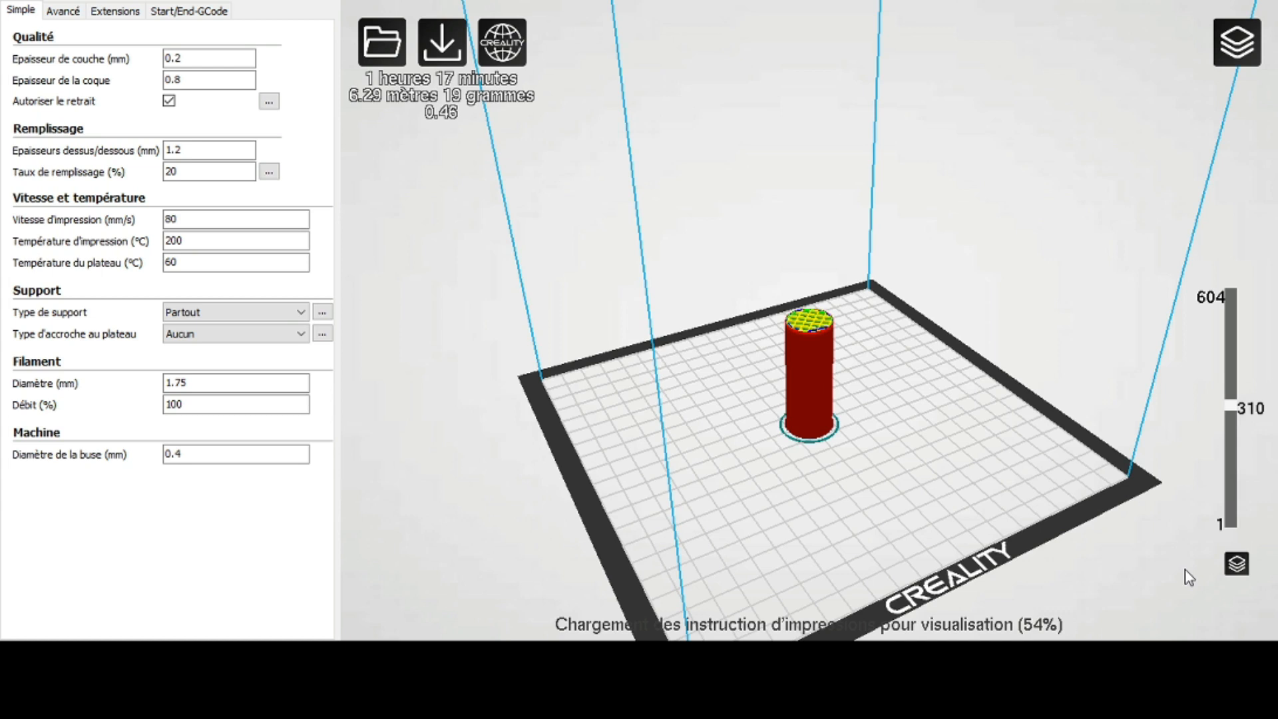
{"action": "left_click_drag", "start_coordinate": [1231, 405], "coordinate": [1234, 418]}
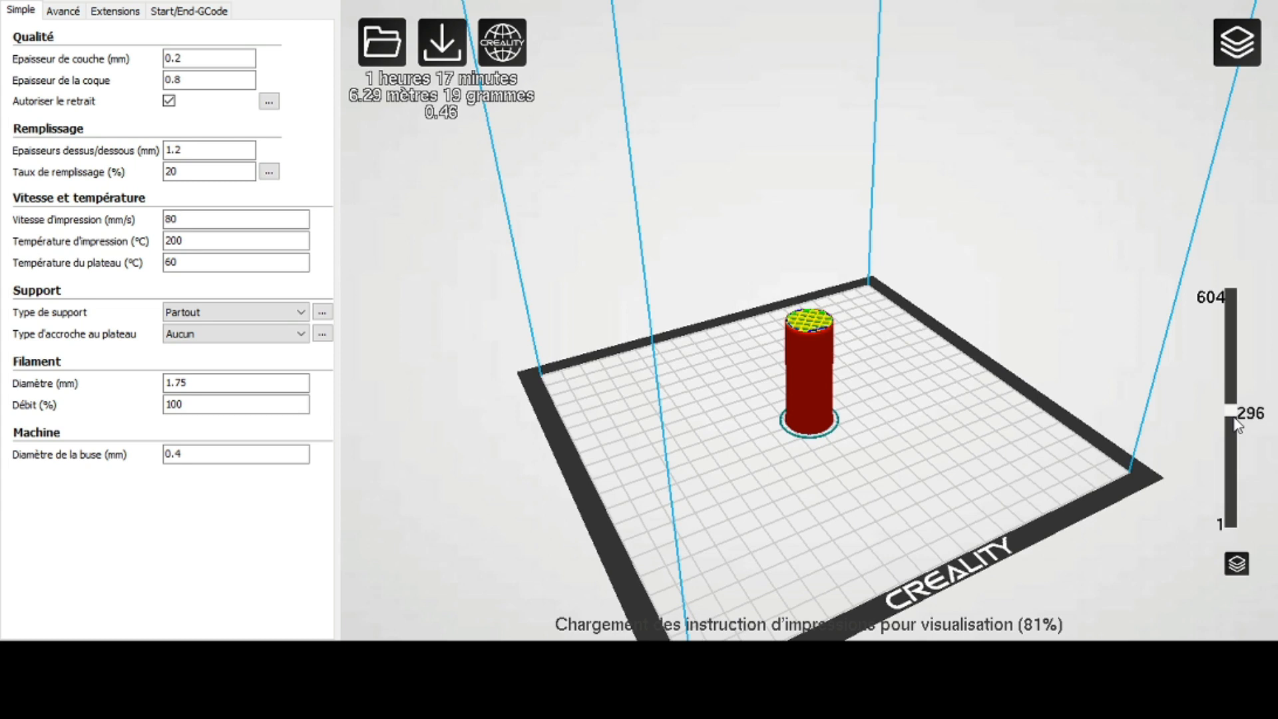
Set the infill rate to 10%
{"action": "left_click", "coordinate": [186, 171]}
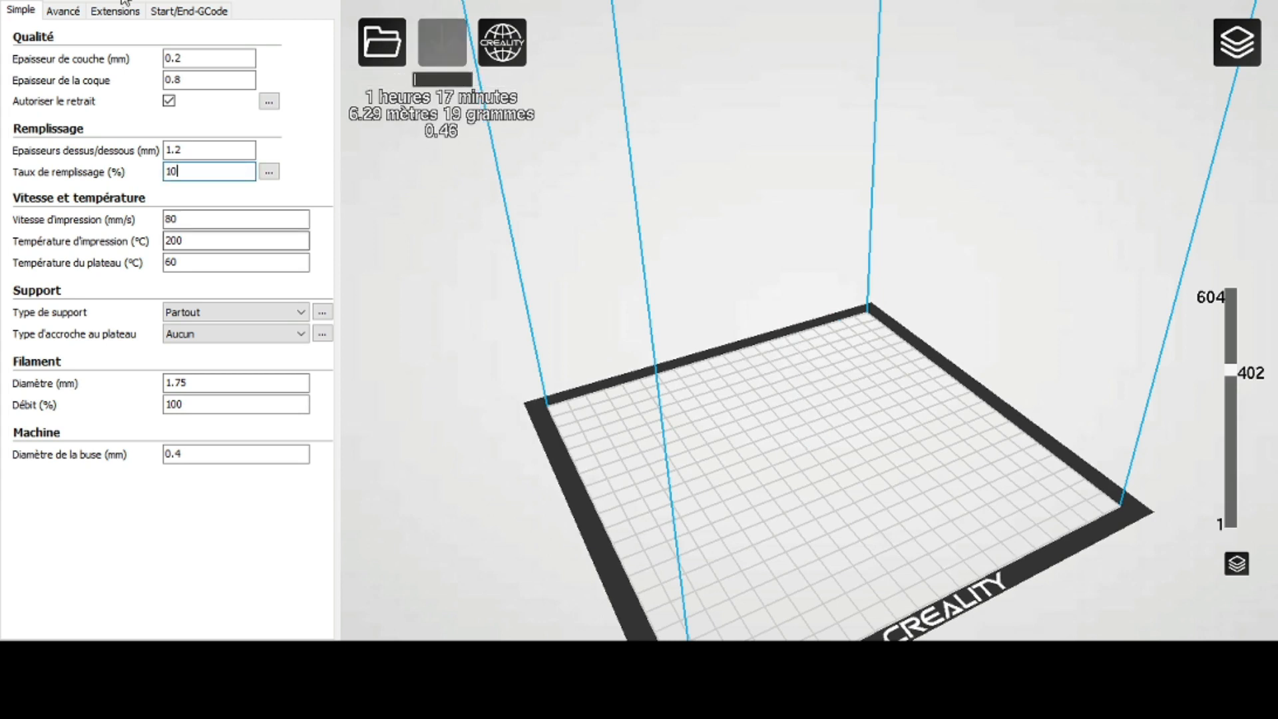
Review the advanced, extensions, start/end G-code and simple settings while raising the layer preview to 454 and up to layer 604
{"action": "left_click", "coordinate": [63, 10]}
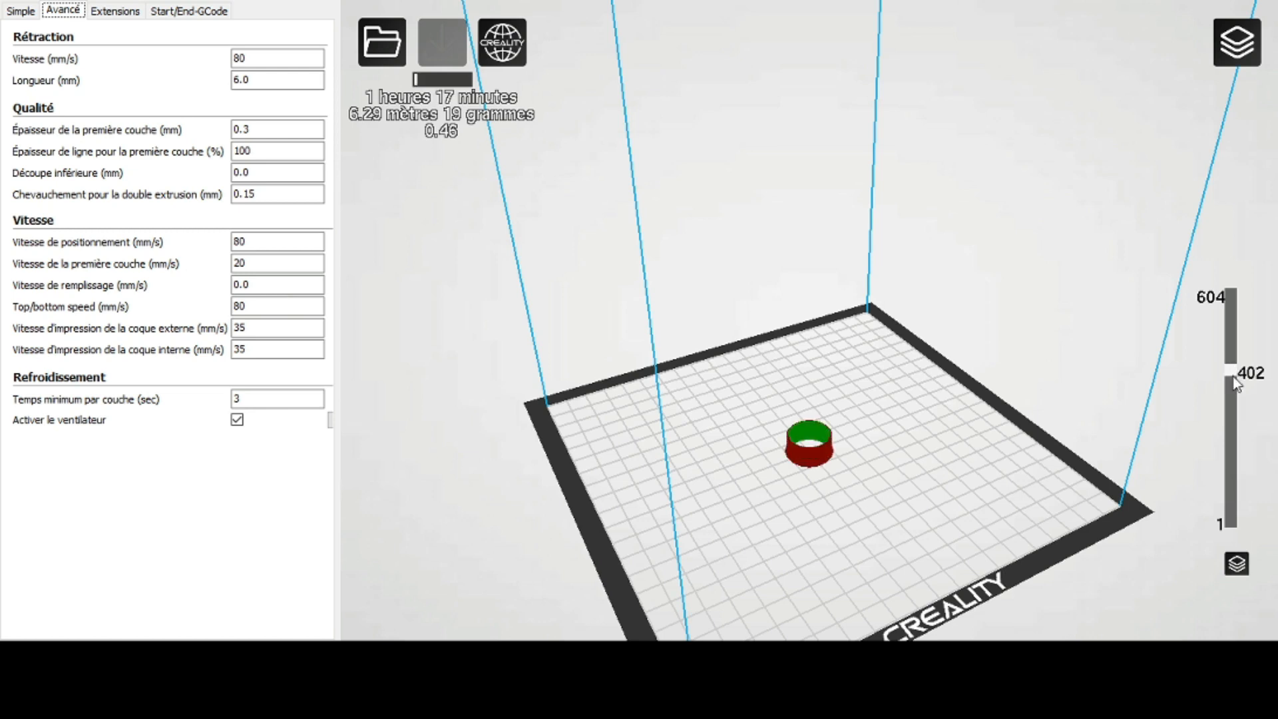
{"action": "left_click_drag", "start_coordinate": [1235, 384], "coordinate": [1234, 356]}
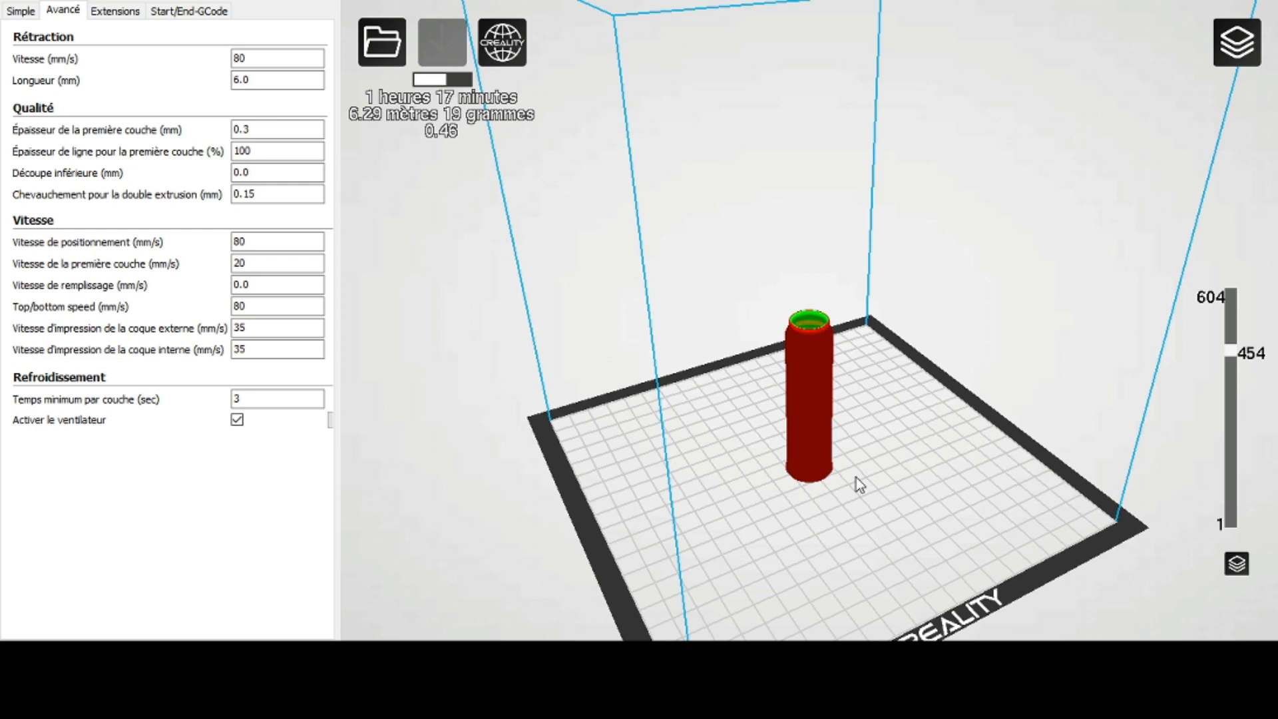
{"action": "left_click", "coordinate": [292, 265]}
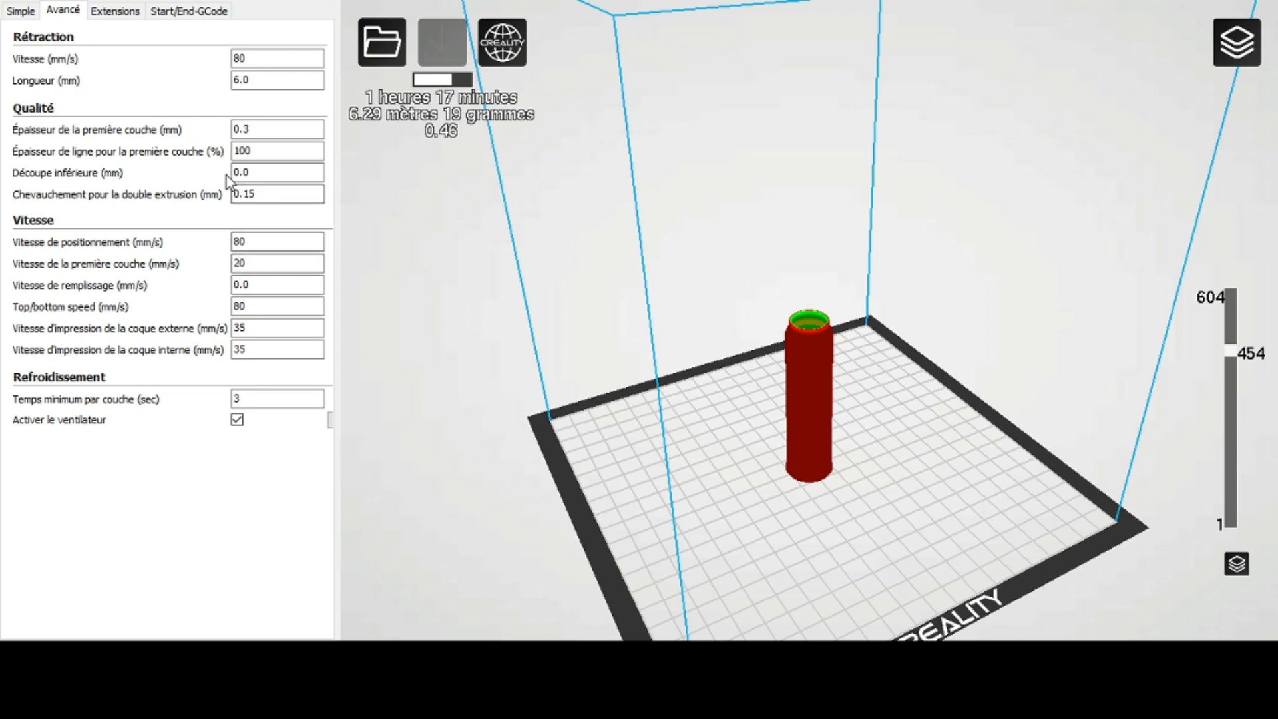
{"action": "left_click", "coordinate": [115, 11]}
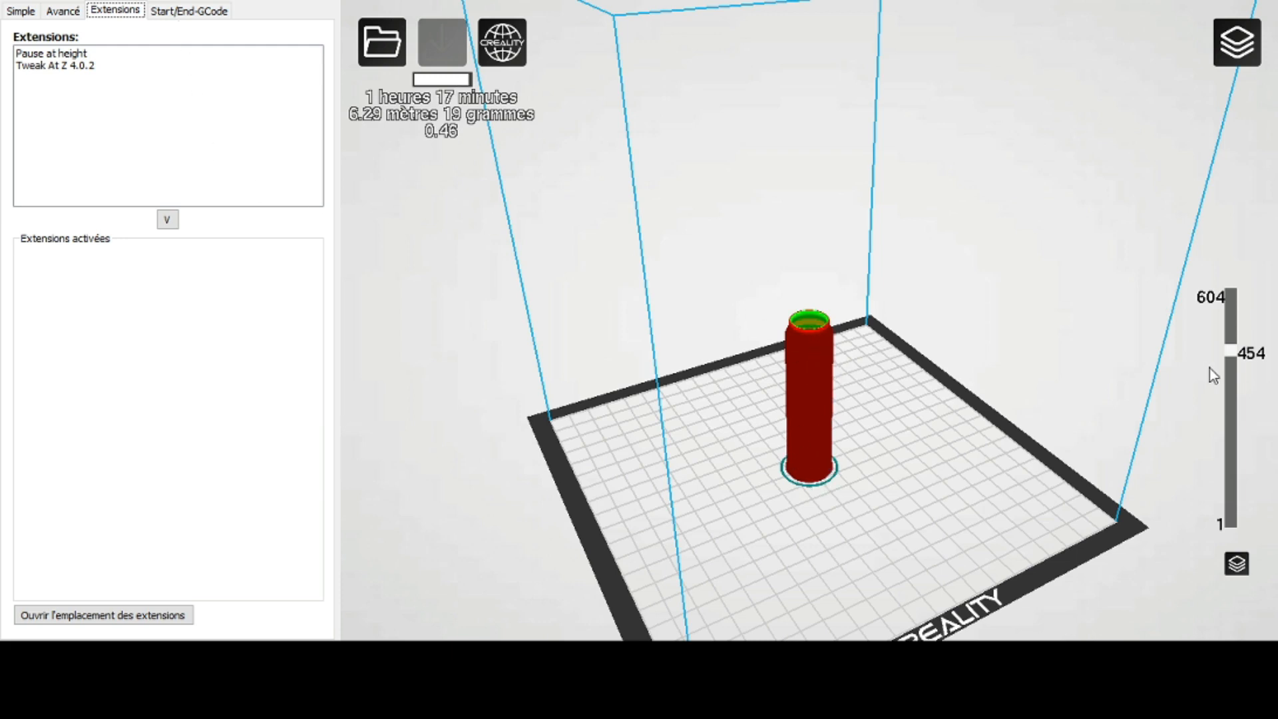
{"action": "left_click_drag", "start_coordinate": [1233, 352], "coordinate": [1237, 293]}
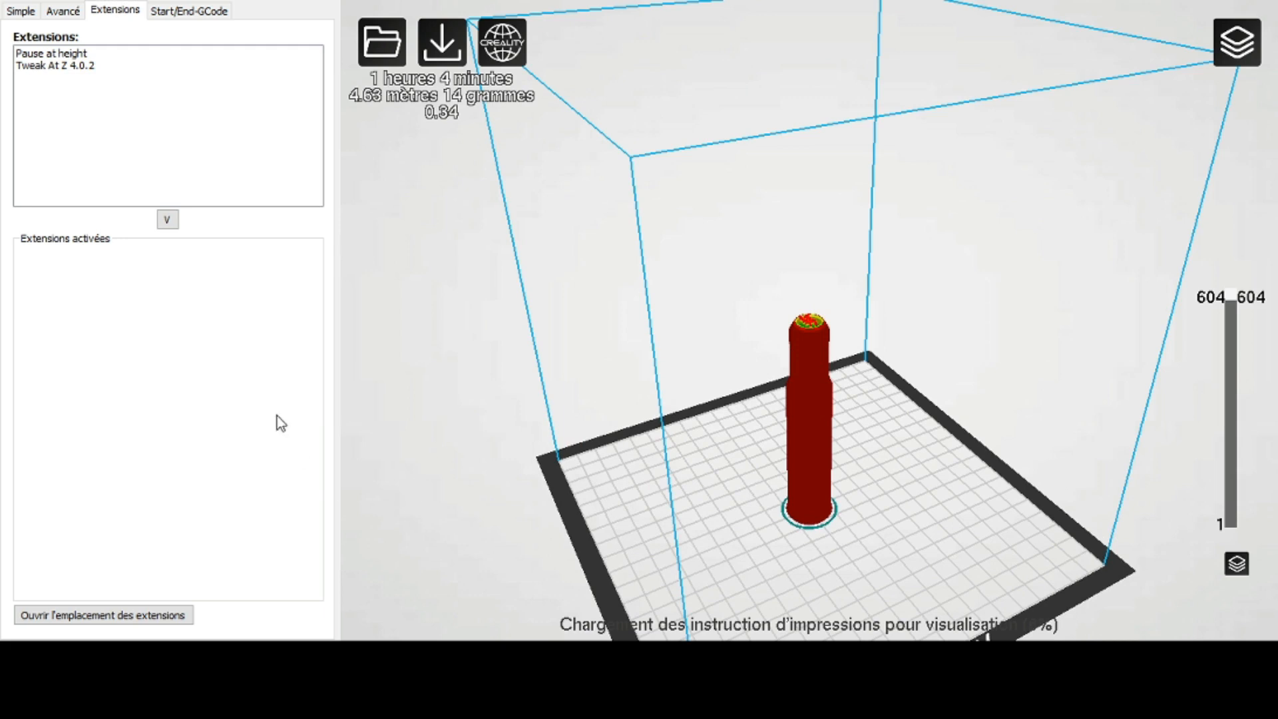
{"action": "left_click", "coordinate": [191, 14]}
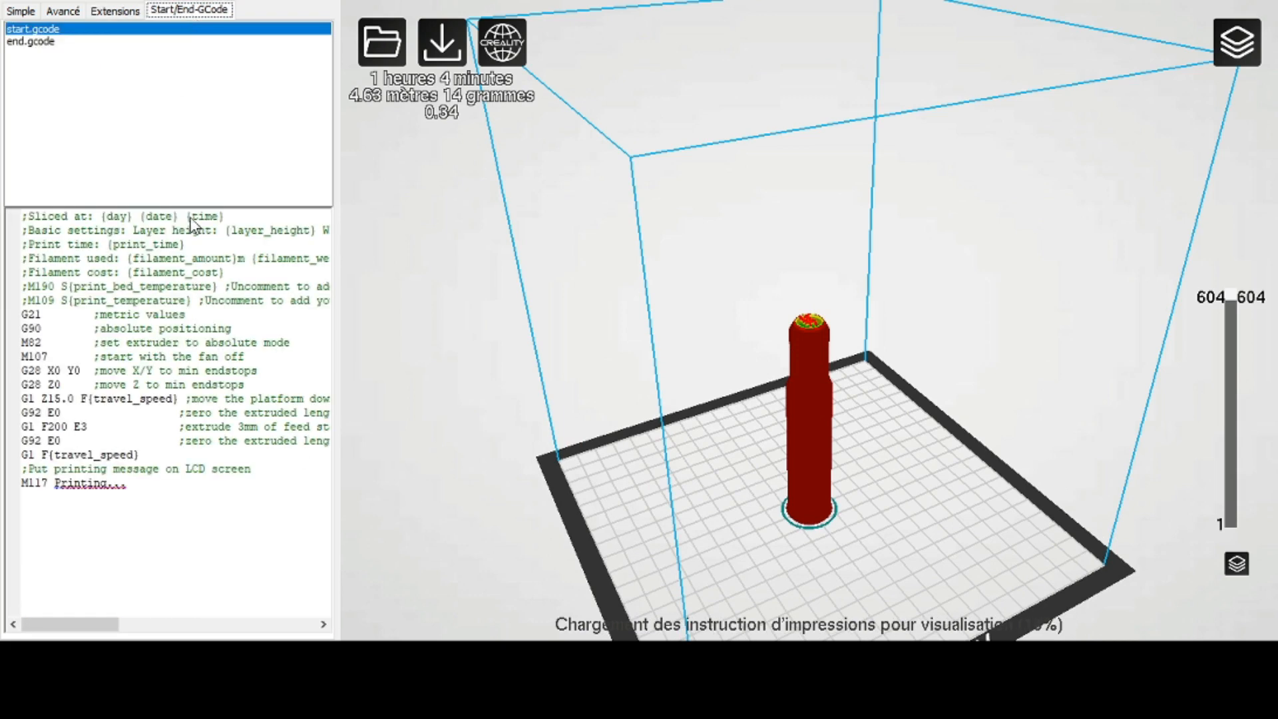
{"action": "left_click", "coordinate": [28, 12]}
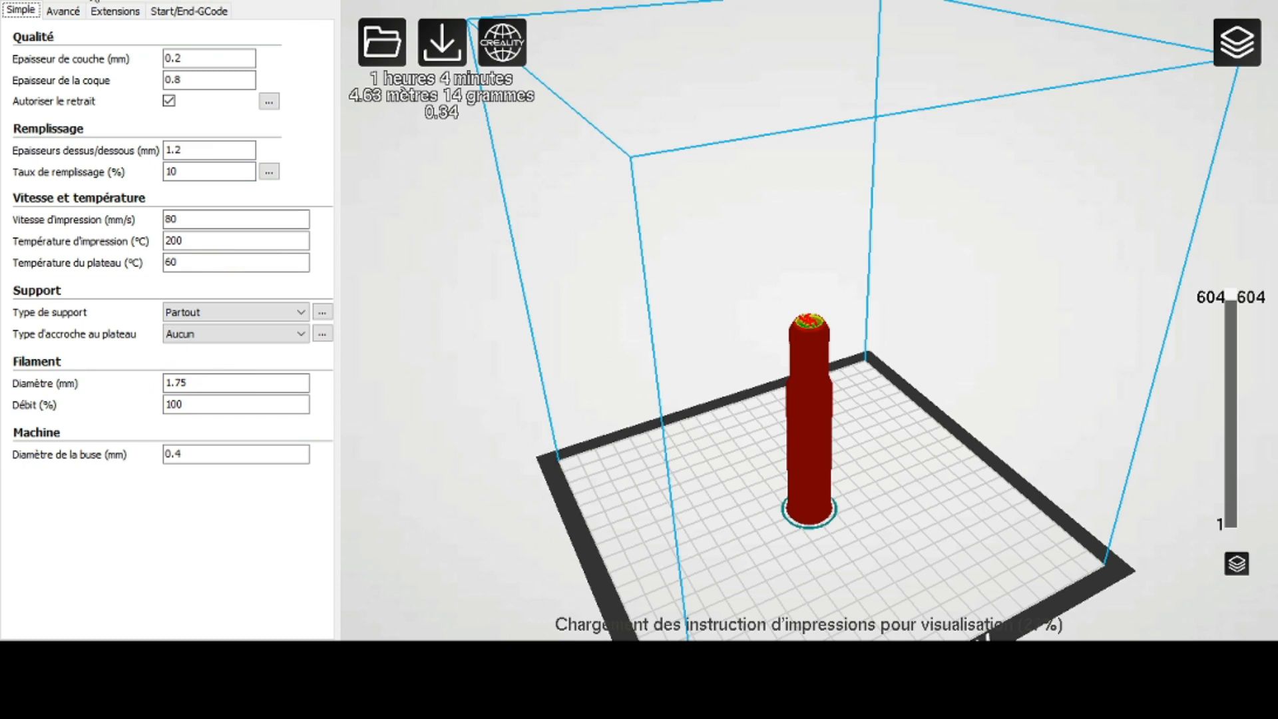
Switch back to the quick print settings and display the column in Normal view mode
{"action": "left_click", "coordinate": [153, 18]}
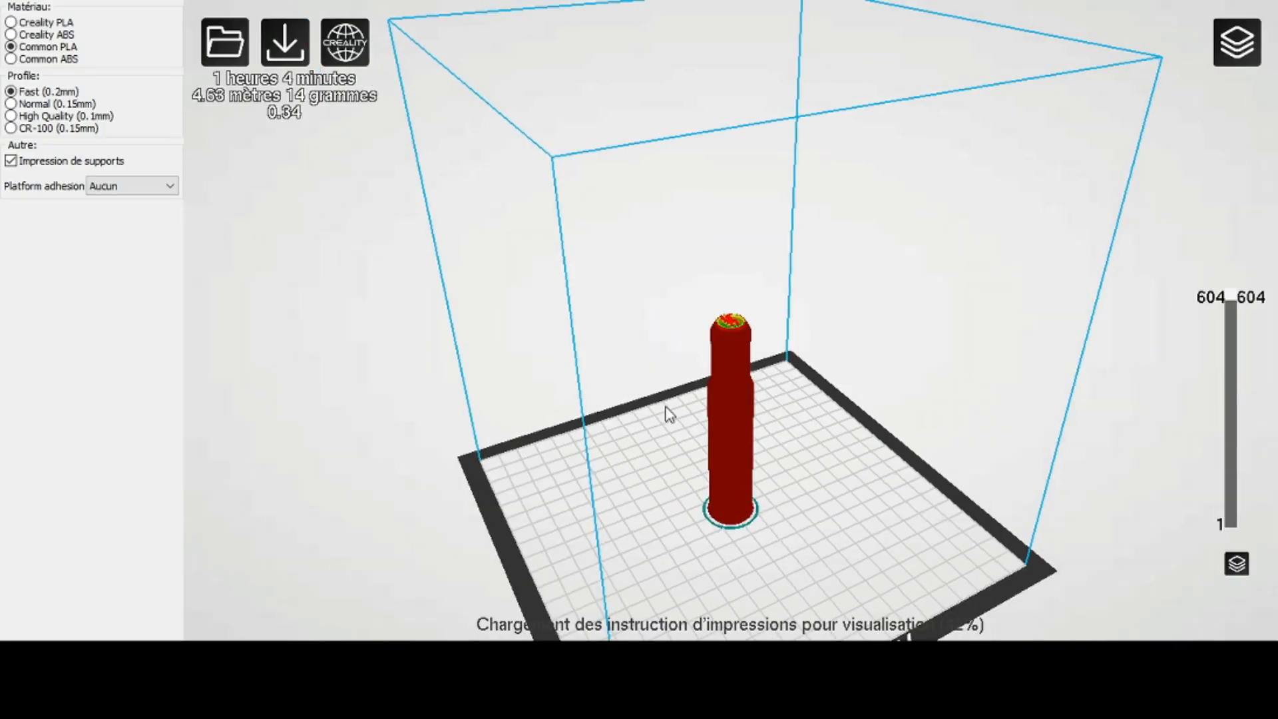
{"action": "left_click", "coordinate": [1240, 47]}
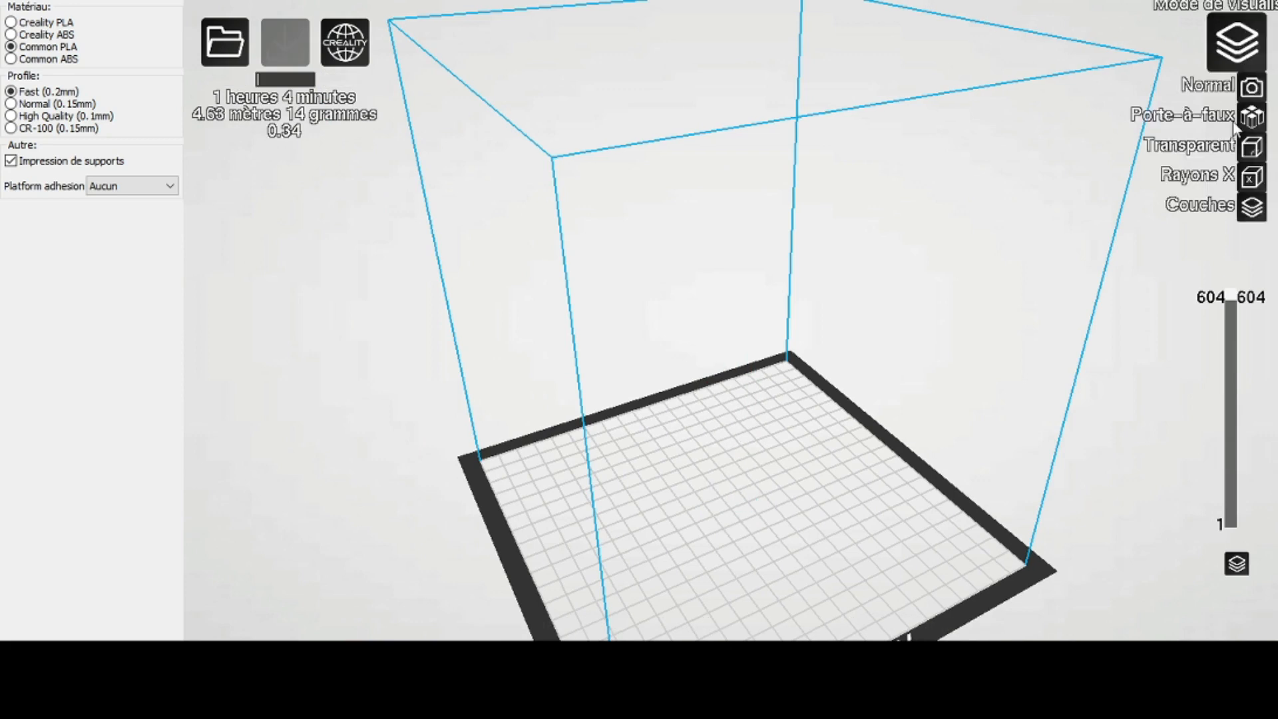
{"action": "left_click", "coordinate": [1252, 87]}
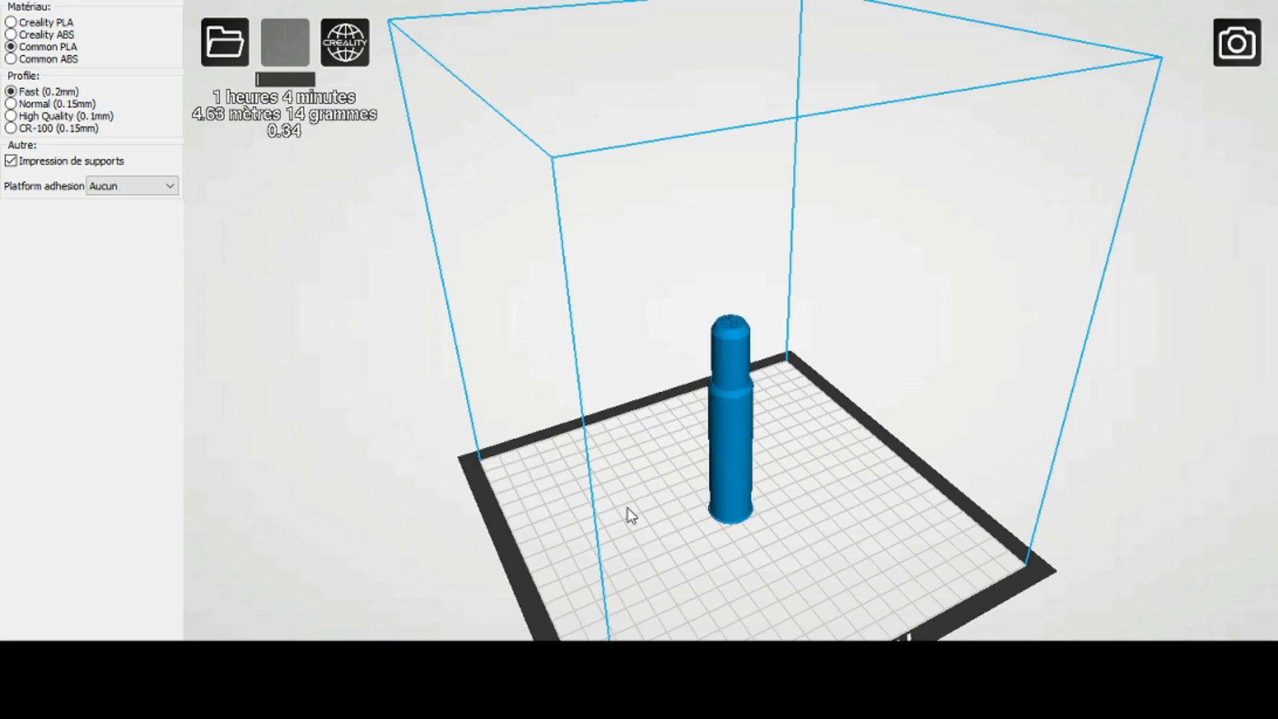